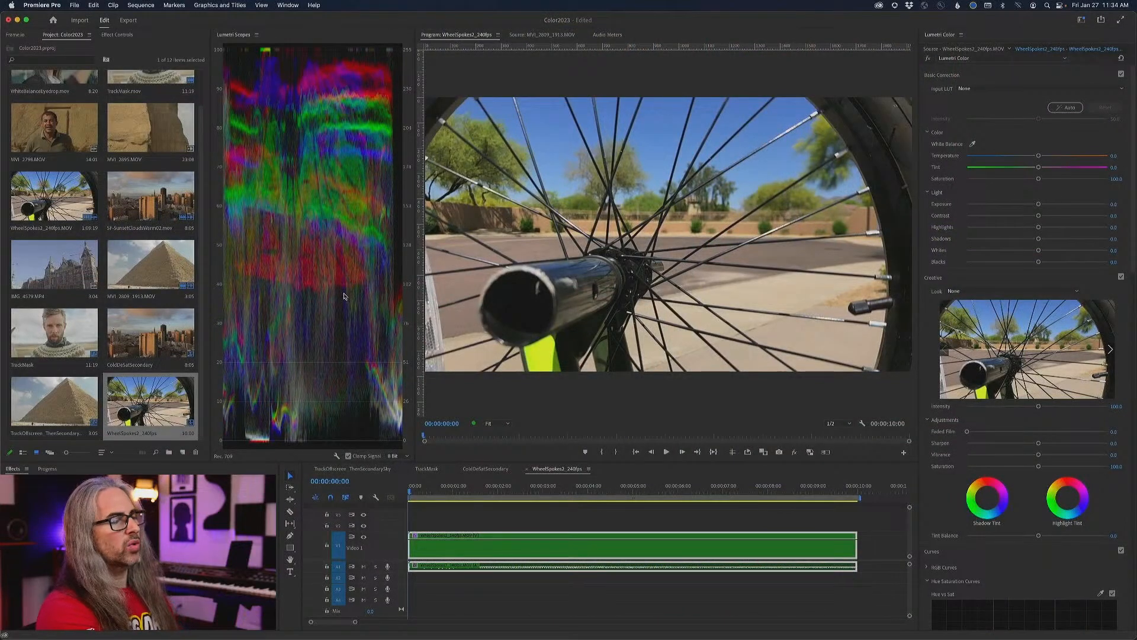
# - Turn on loop playback and play the WheelSpokes2_240fps sequence to review how the shot moves
pyautogui.press('space')
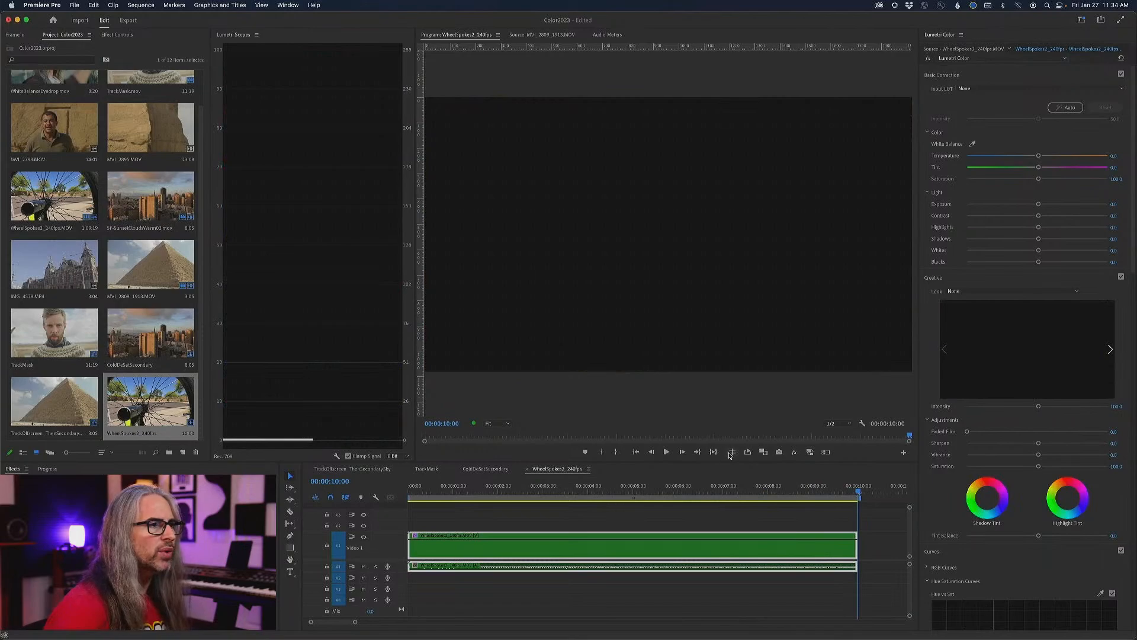
pyautogui.click(749, 454)
pyautogui.press('space')
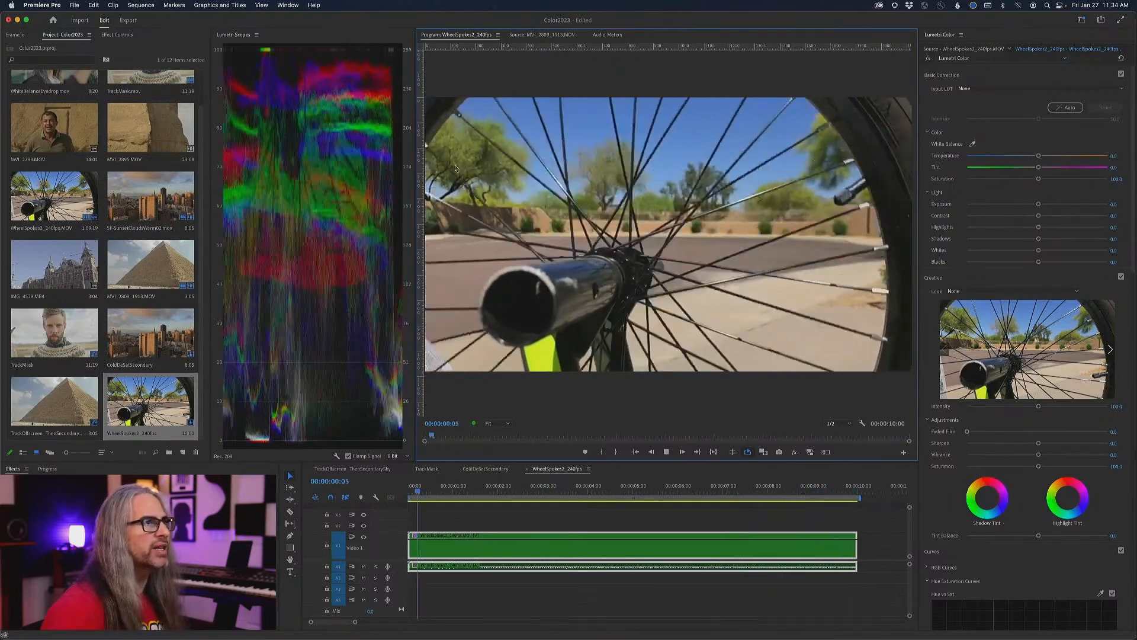
pyautogui.press('space')
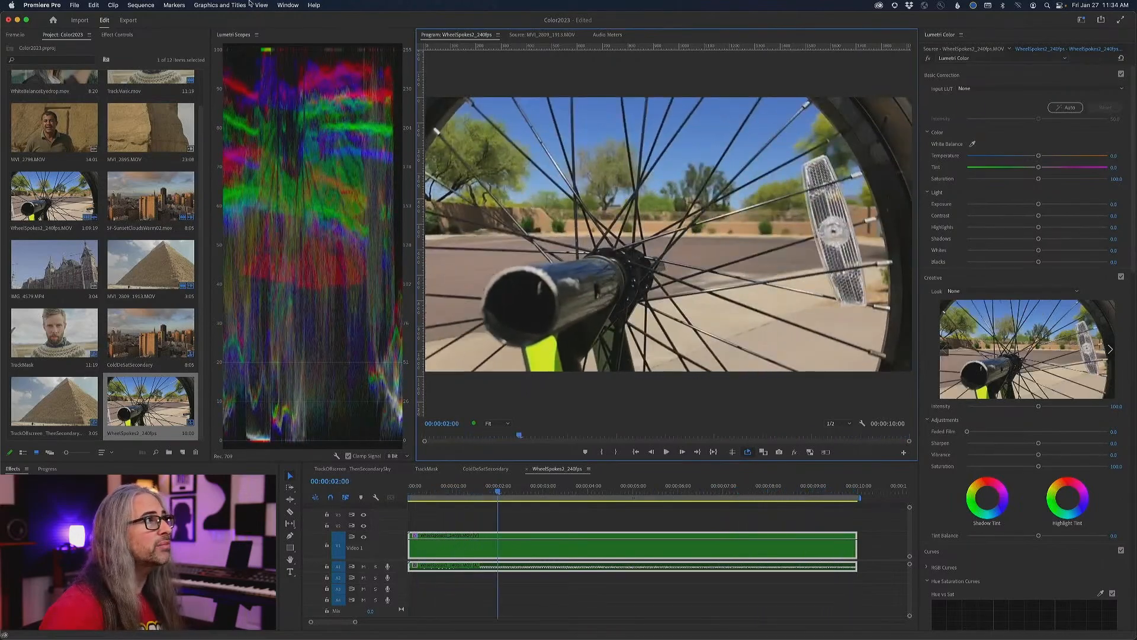
# - Show the guides over the picture and play the clip to judge the frame's movement against them
pyautogui.click(260, 5)
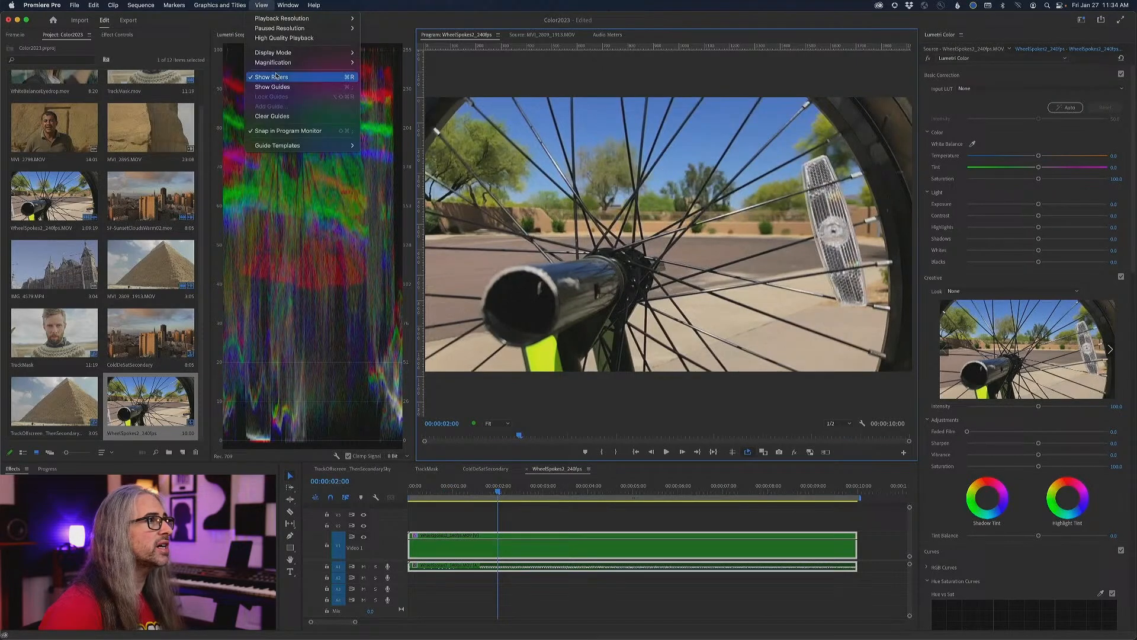
pyautogui.click(272, 86)
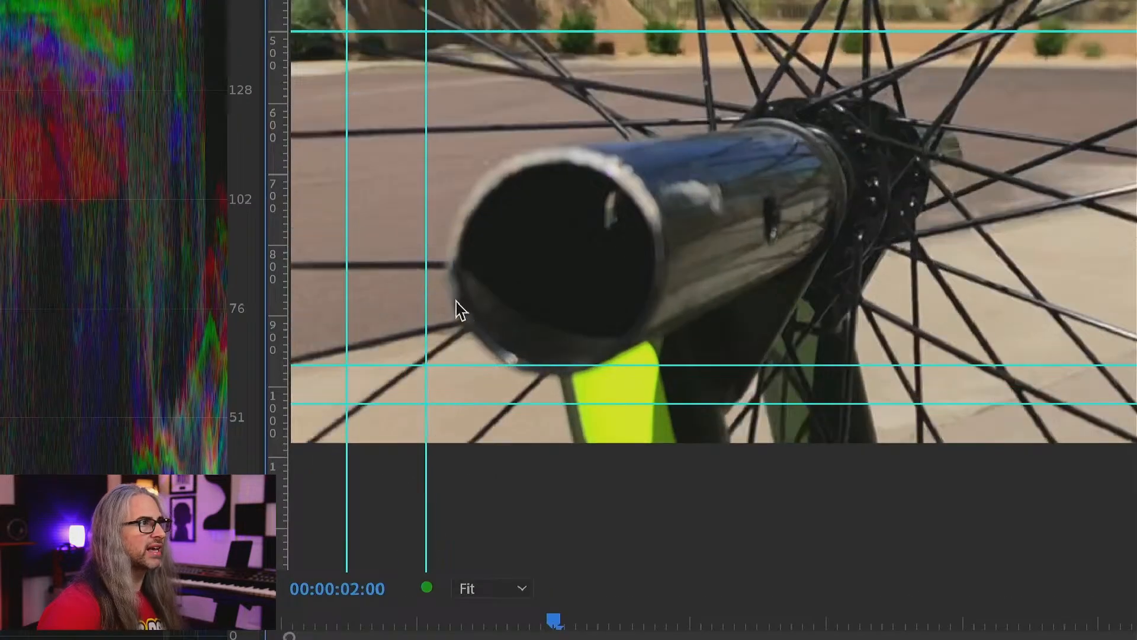
pyautogui.press('space')
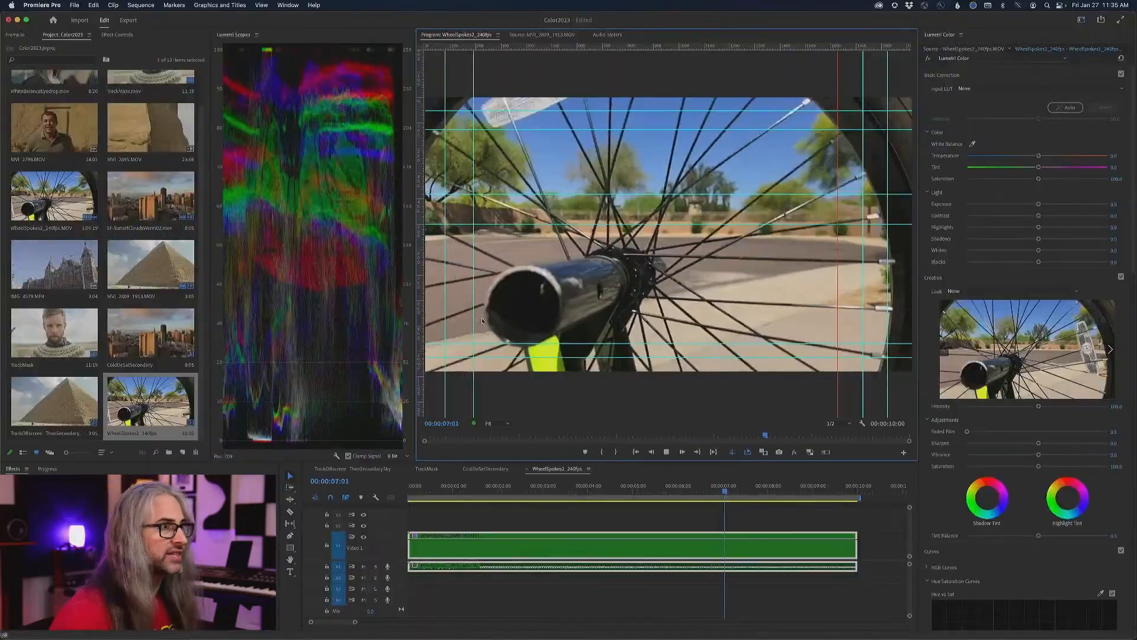
pyautogui.press('space')
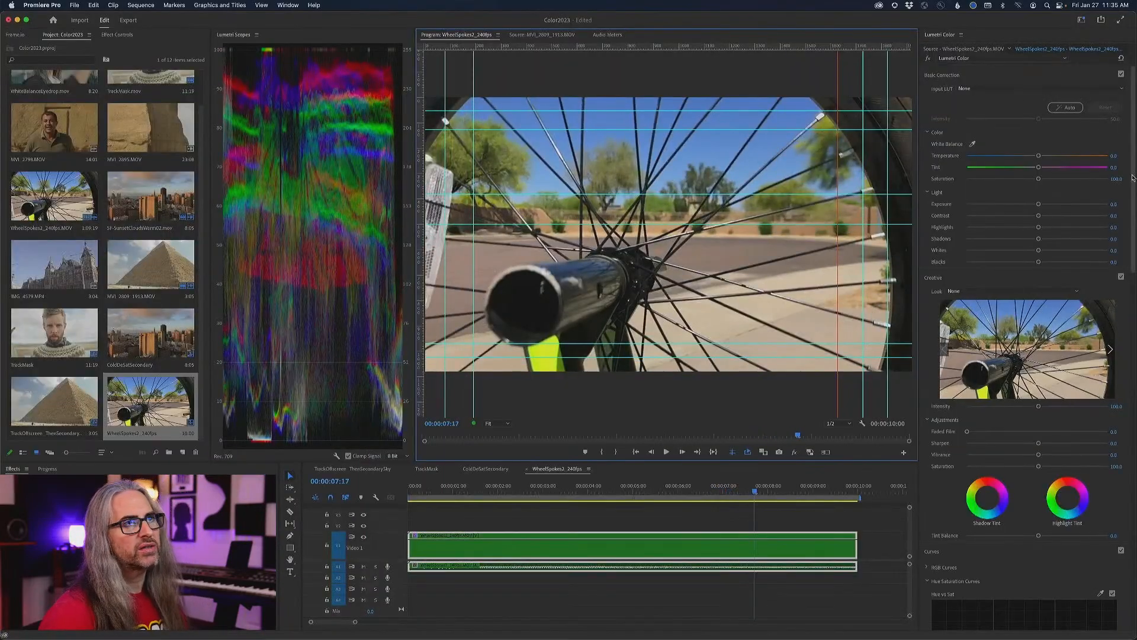
pyautogui.scroll(-10, 1134, 178)
pyautogui.scroll(10, 1133, 169)
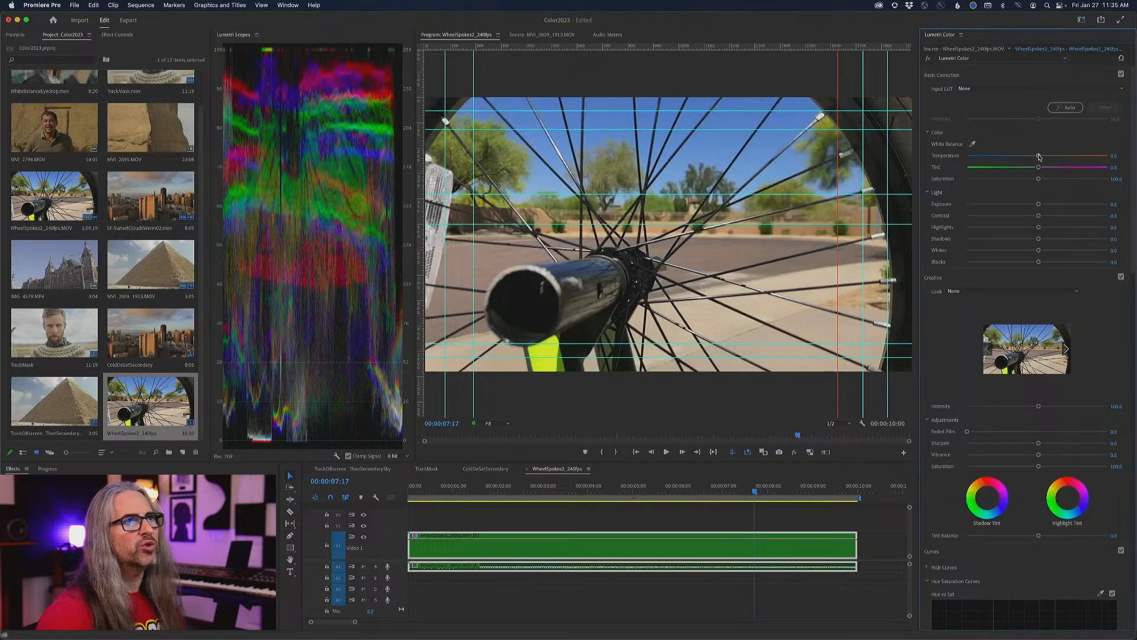
pyautogui.moveTo(1039, 157)
pyautogui.mouseDown()
pyautogui.moveTo(1083, 157)
pyautogui.moveTo(1005, 156)
pyautogui.moveTo(1071, 169)
pyautogui.moveTo(1000, 170)
pyautogui.moveTo(1081, 169)
pyautogui.moveTo(1019, 168)
pyautogui.moveTo(1041, 168)
pyautogui.mouseUp()
pyautogui.press('super+z')
pyautogui.doubleClick(1041, 168)
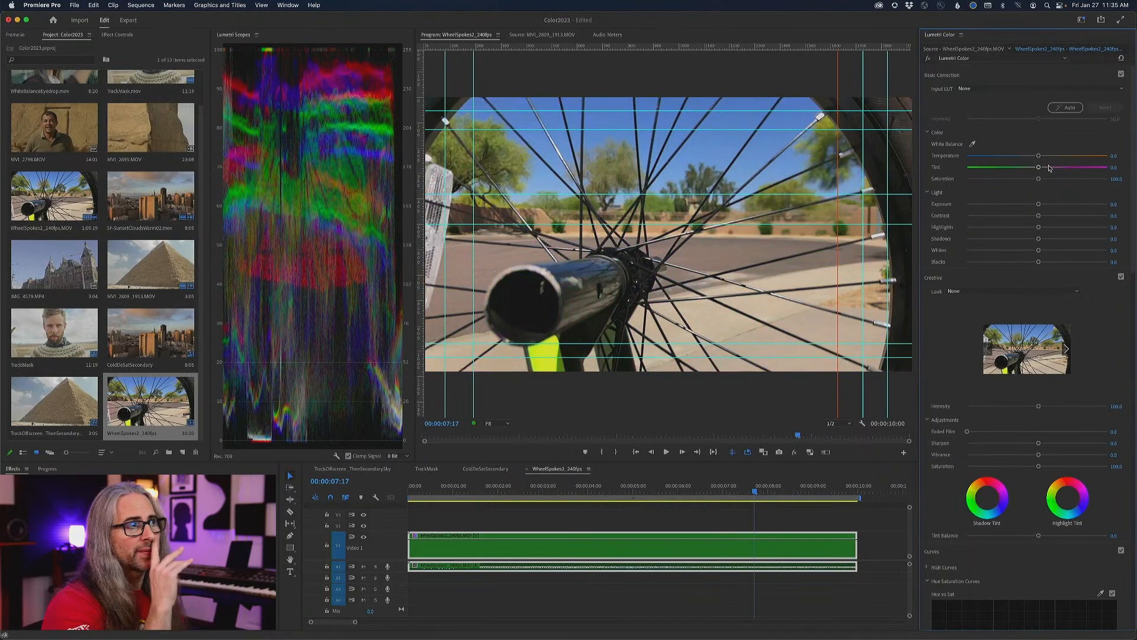
pyautogui.moveTo(1133, 261); pyautogui.dragTo(1112, 424)
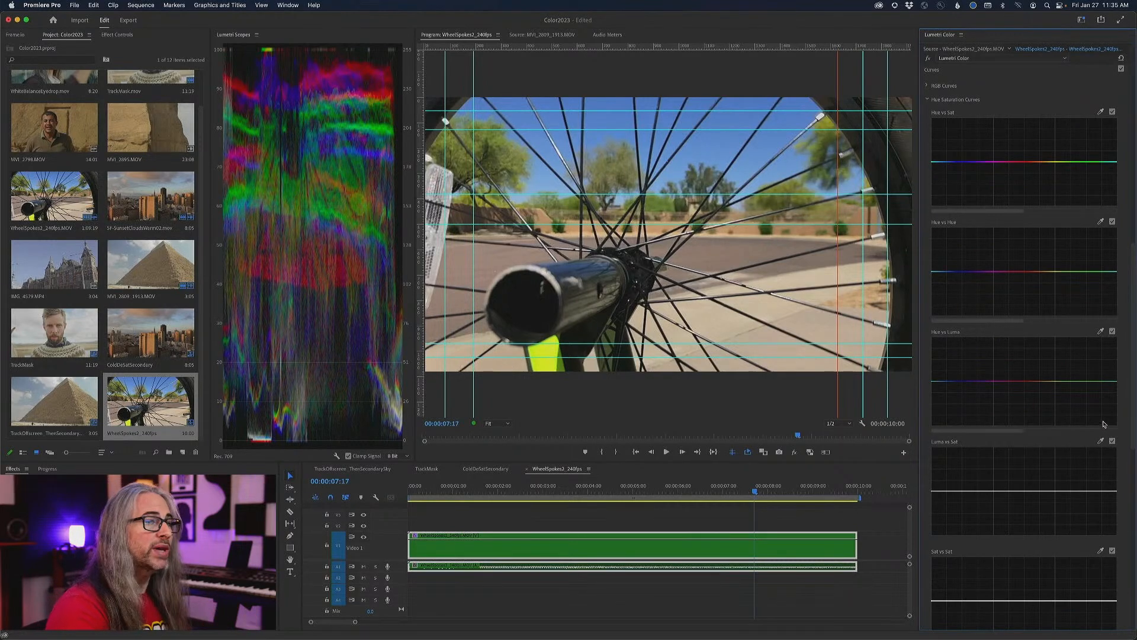
pyautogui.moveTo(1132, 326); pyautogui.dragTo(1133, 157)
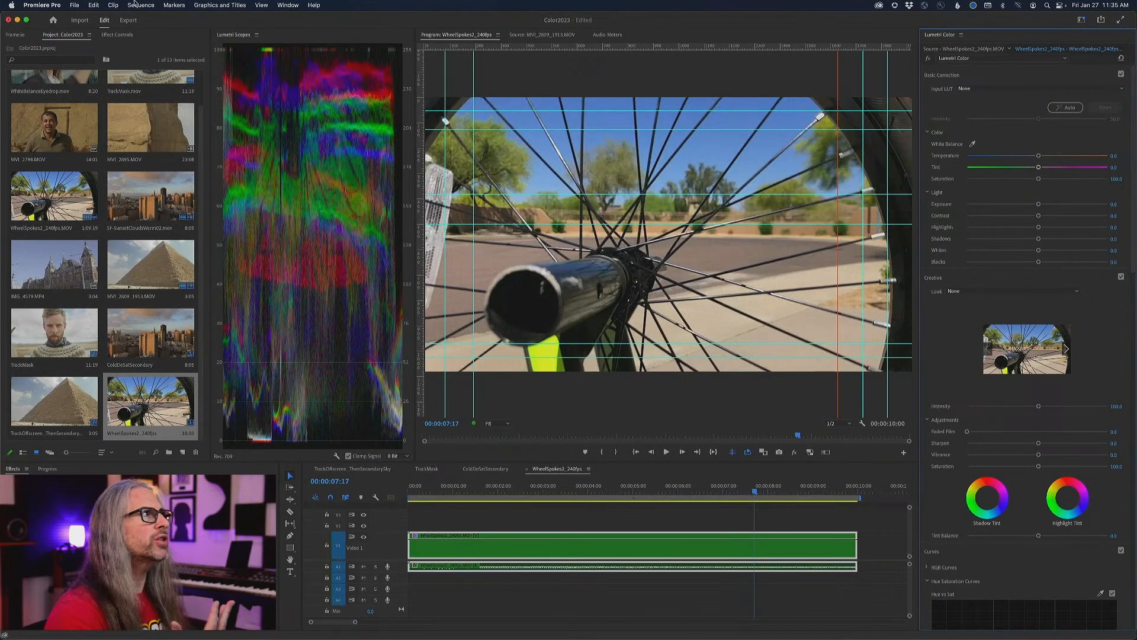
# - Hide the guides over the picture and return the playhead to the start of the sequence
pyautogui.click(234, 5)
pyautogui.click(439, 71)
pyautogui.click(439, 71)
pyautogui.click(266, 5)
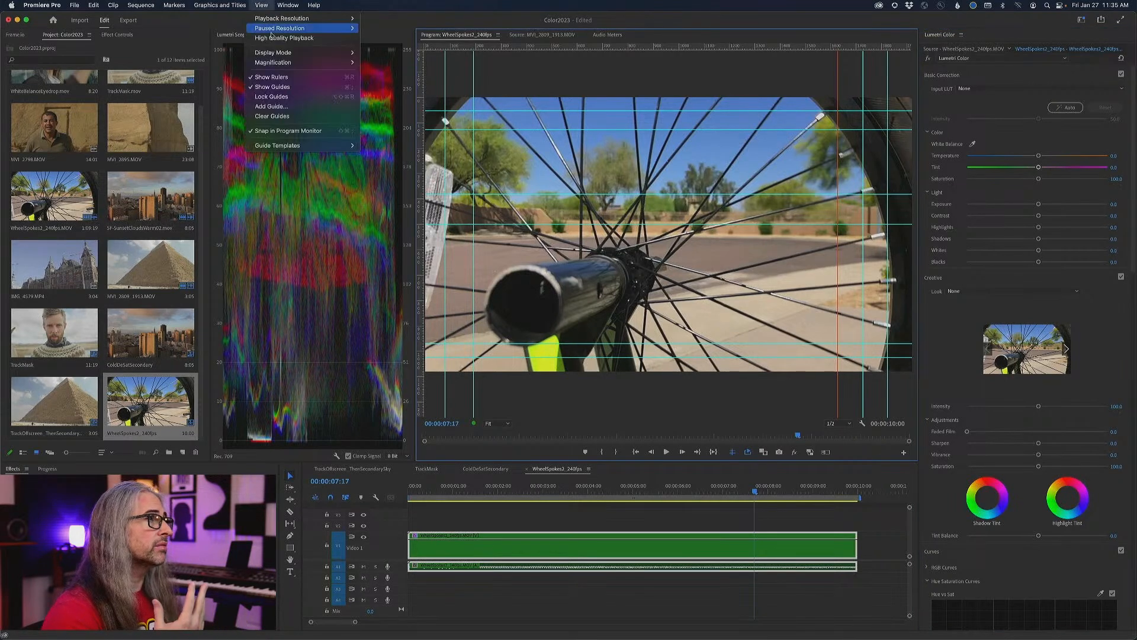
pyautogui.click(288, 86)
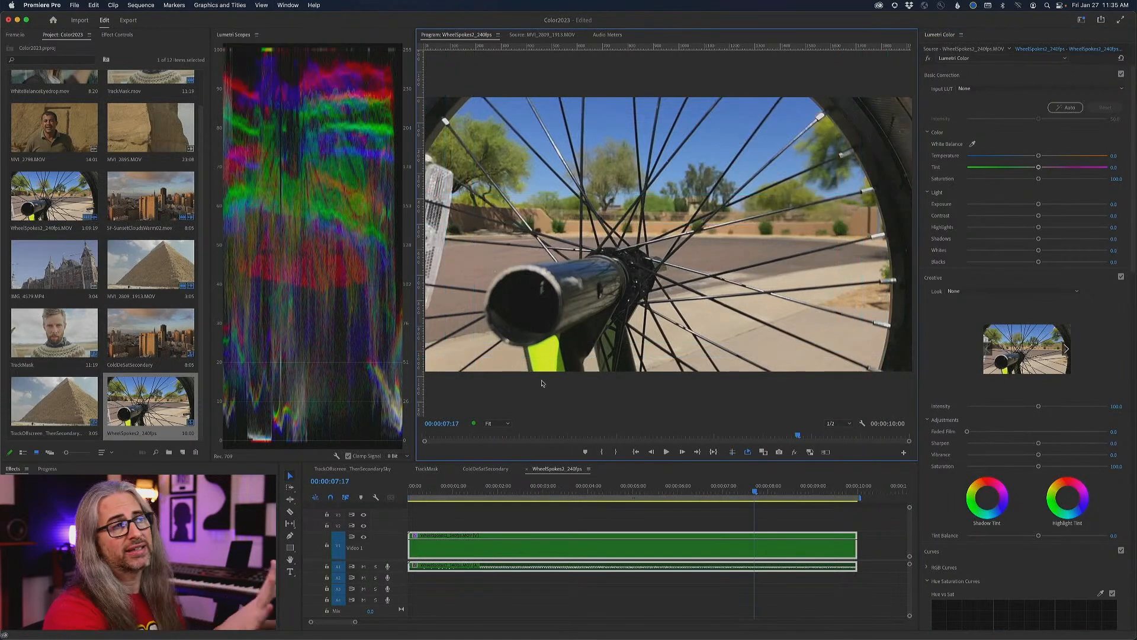
pyautogui.moveTo(759, 491); pyautogui.dragTo(432, 491)
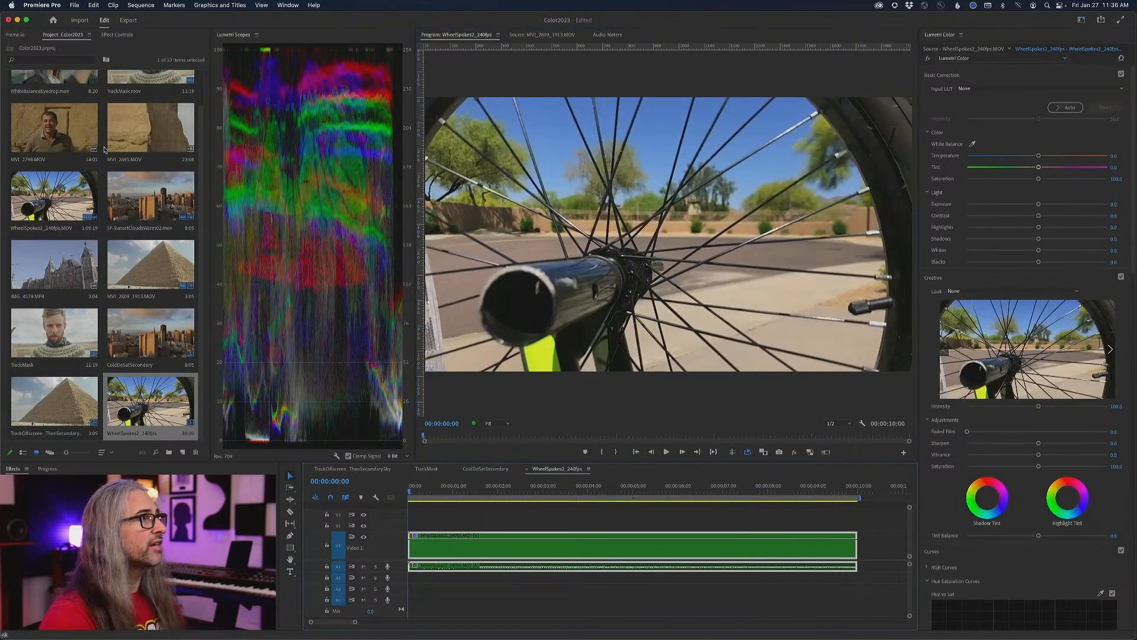
# - Draw a four-point free-form mask on the clip's Lumetri Color effect around the neon yellow-green fork section below the black tube
pyautogui.click(117, 34)
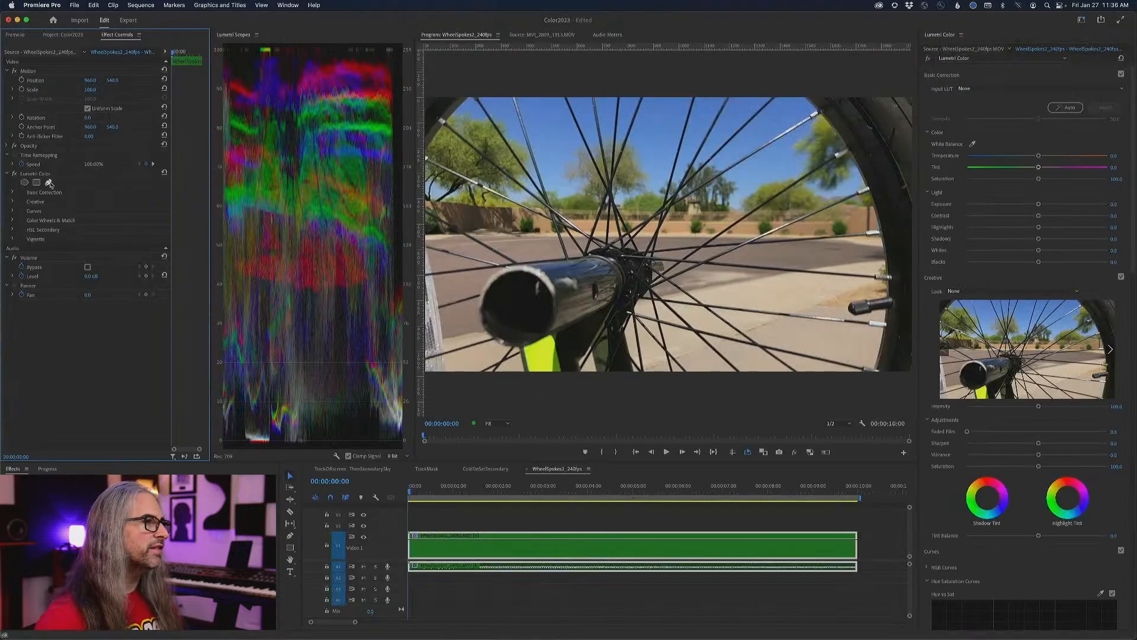
pyautogui.click(495, 423)
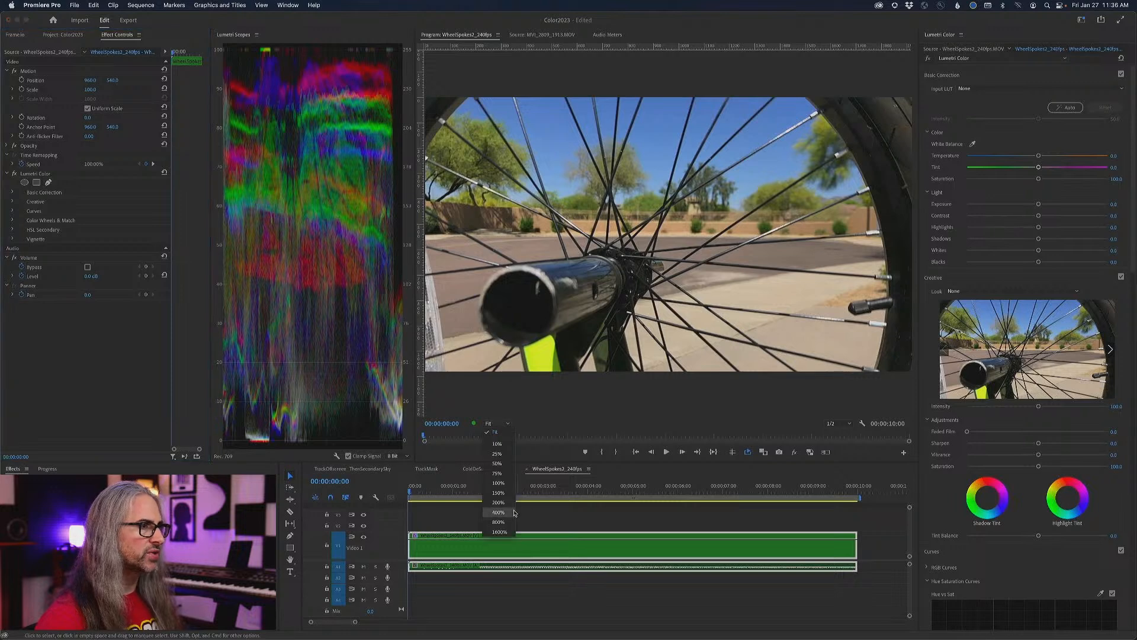
pyautogui.click(507, 493)
pyautogui.click(496, 424)
pyautogui.click(498, 502)
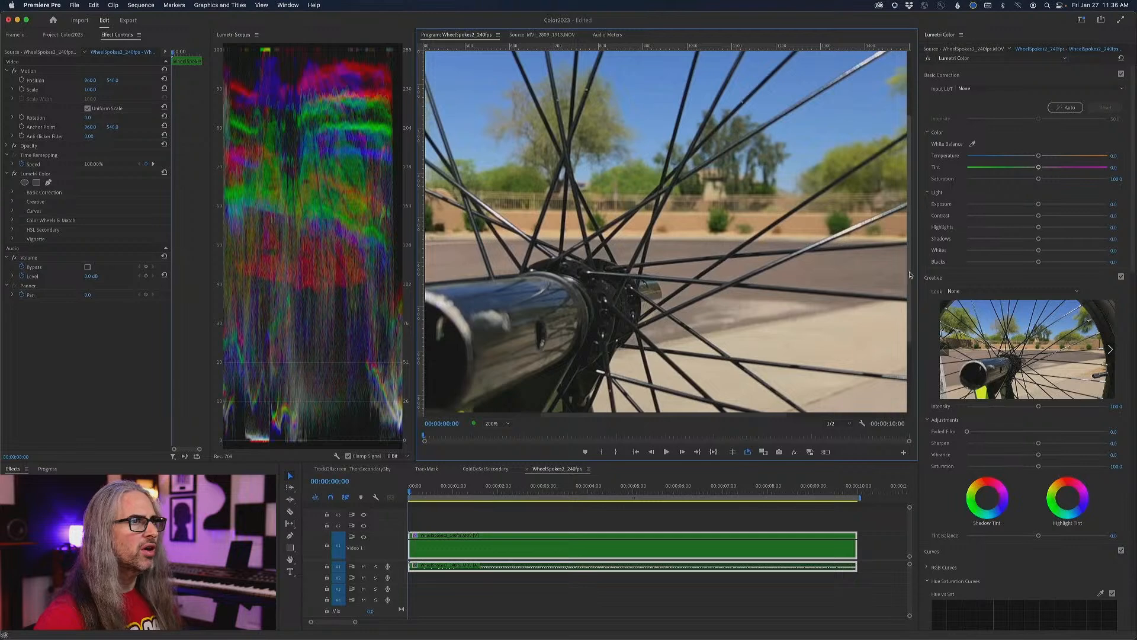
pyautogui.moveTo(911, 278); pyautogui.dragTo(911, 346)
pyautogui.moveTo(740, 418); pyautogui.dragTo(643, 415)
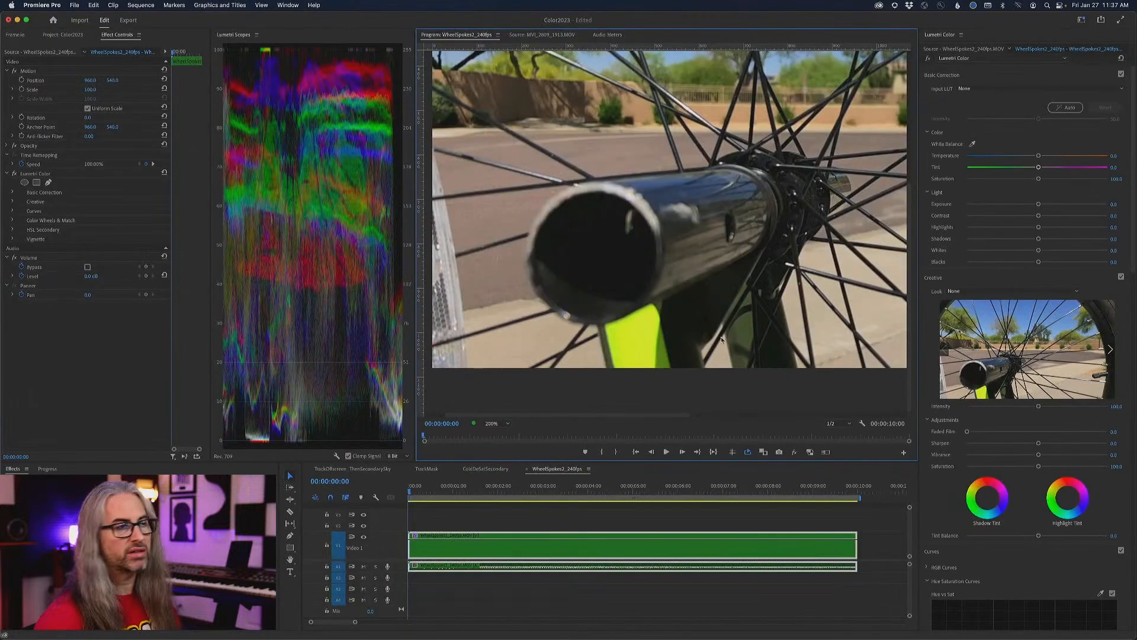
pyautogui.moveTo(911, 292); pyautogui.dragTo(911, 281)
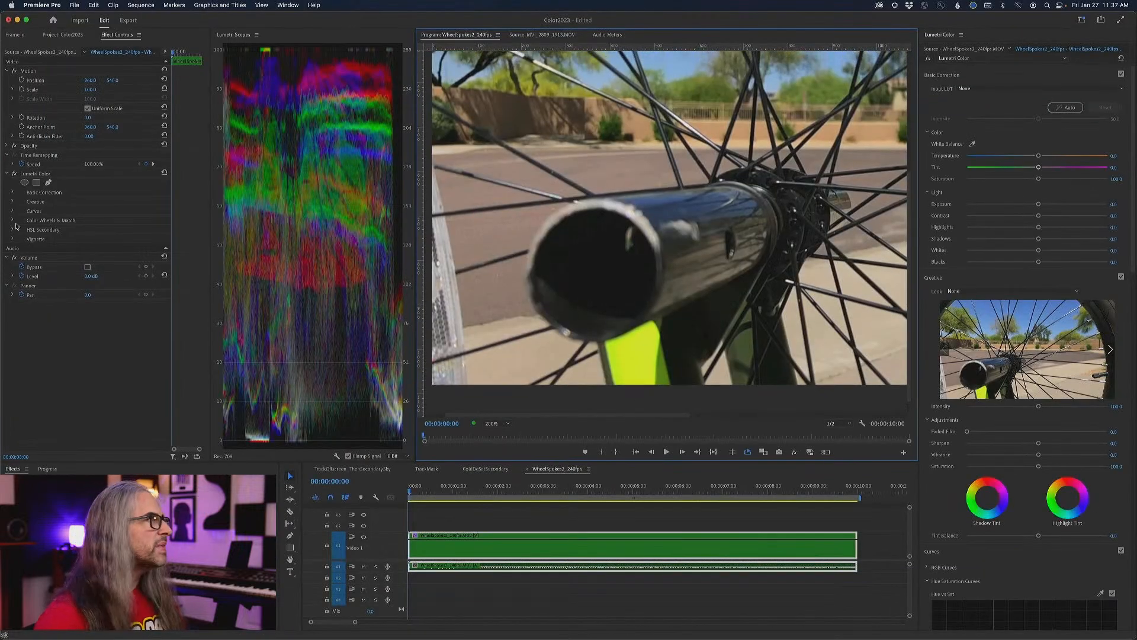
pyautogui.click(48, 182)
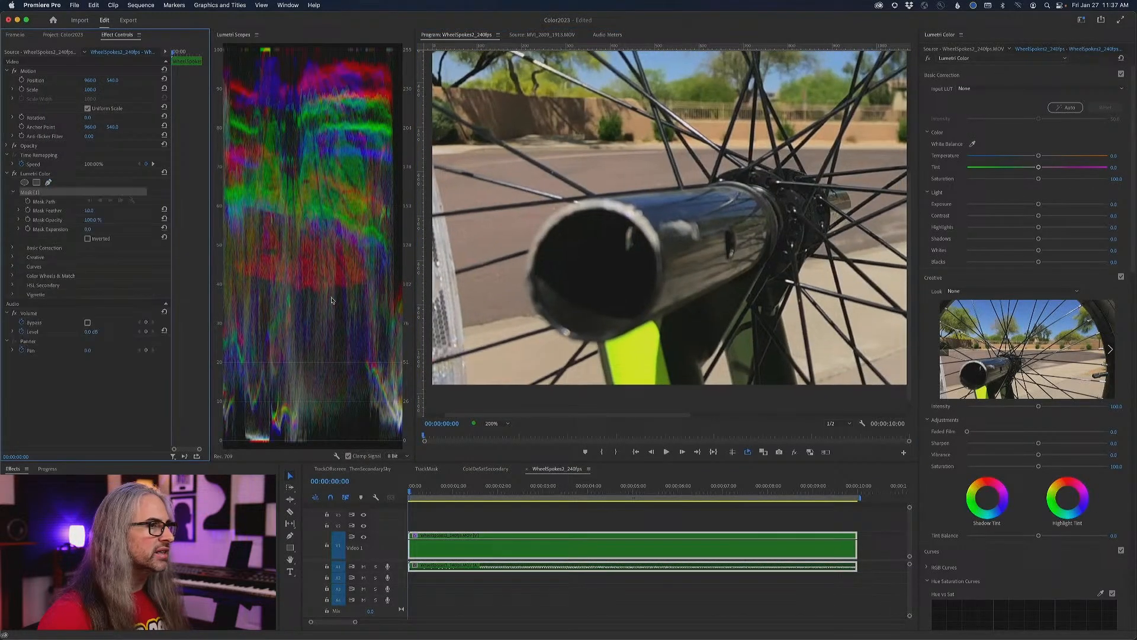
pyautogui.click(613, 389)
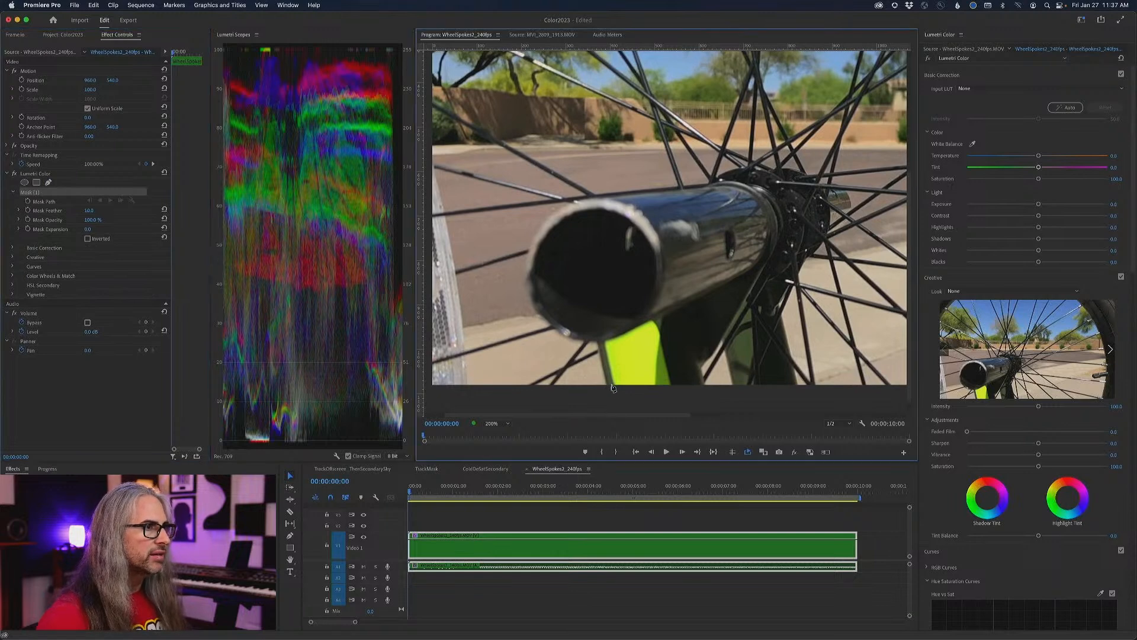
pyautogui.click(601, 342)
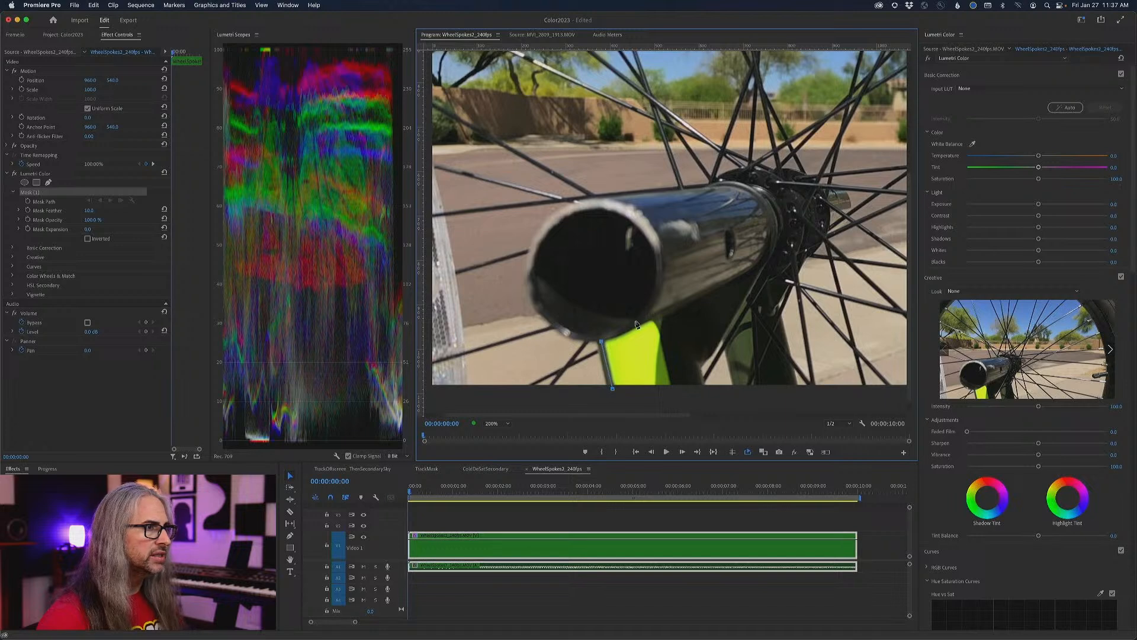
pyautogui.click(653, 319)
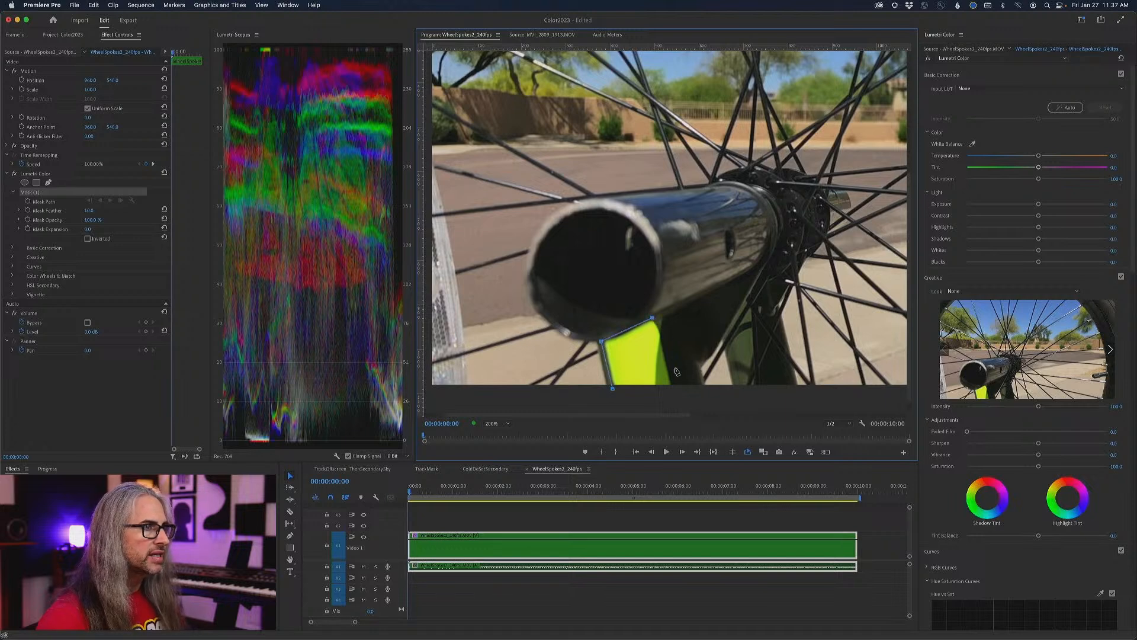
pyautogui.click(676, 388)
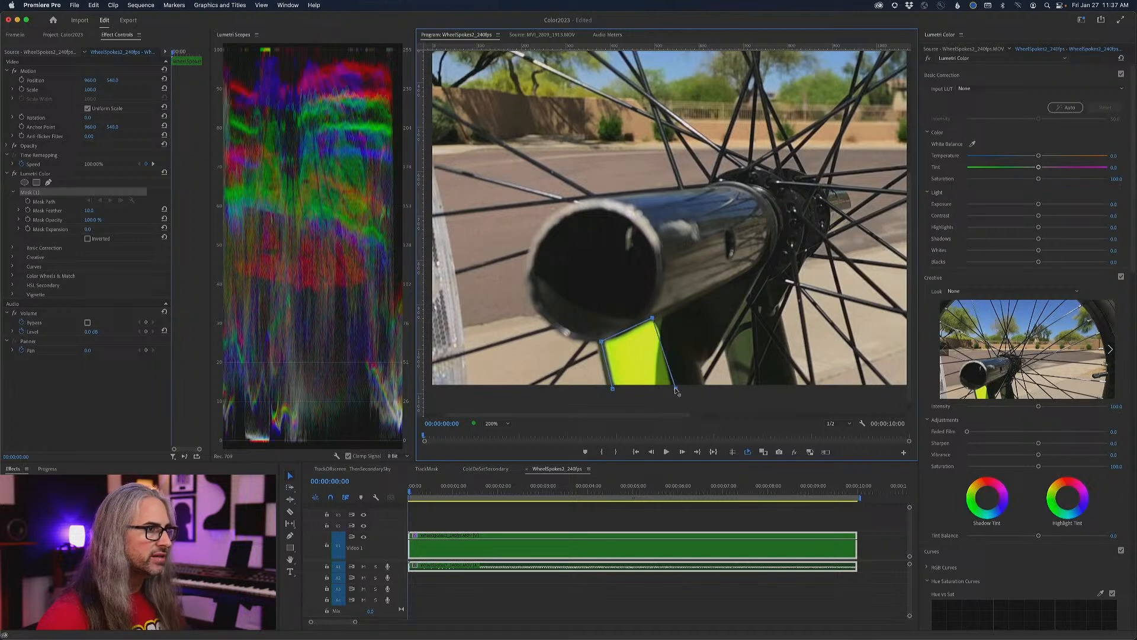
pyautogui.click(612, 389)
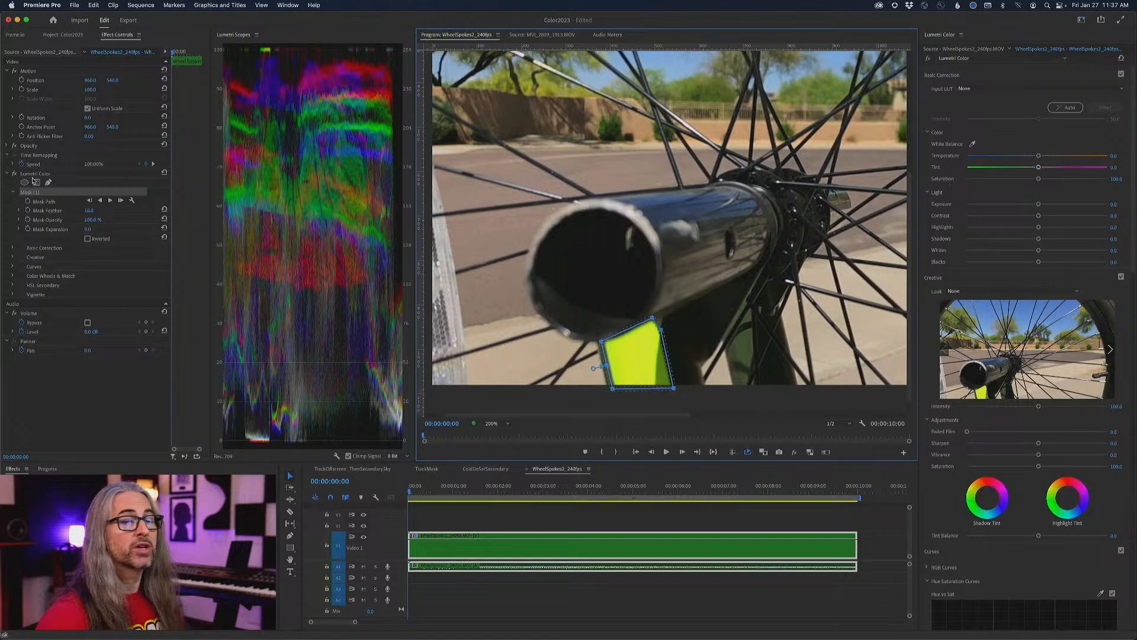
pyautogui.moveTo(1039, 156); pyautogui.dragTo(987, 158)
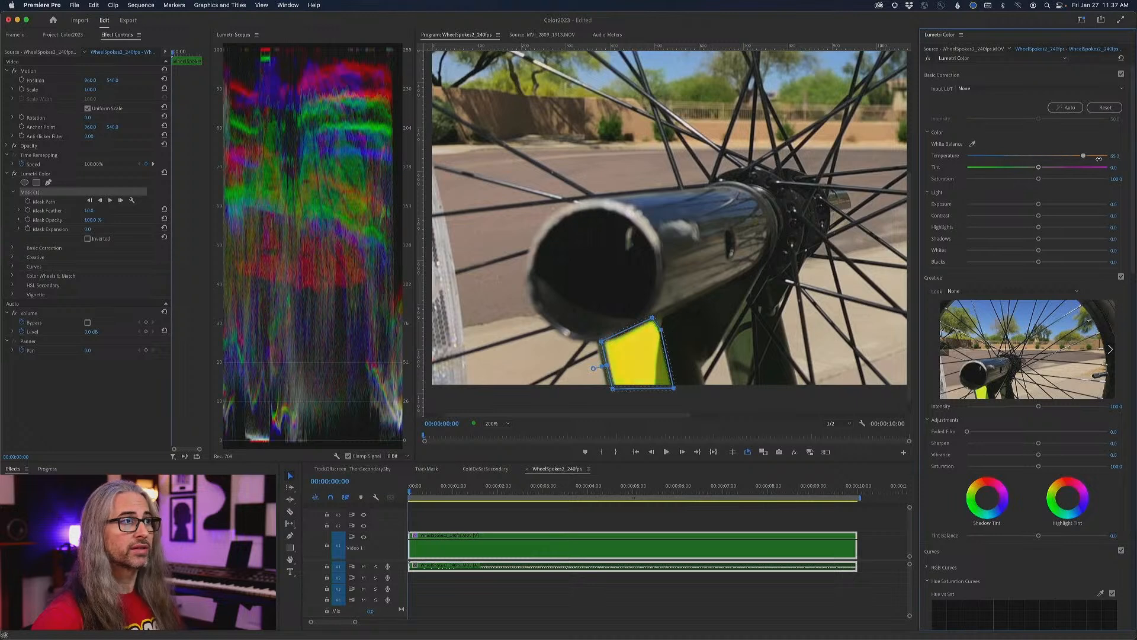
pyautogui.moveTo(959, 153); pyautogui.dragTo(991, 156)
pyautogui.moveTo(1088, 169); pyautogui.dragTo(1108, 164)
pyautogui.press('super+z')
pyautogui.moveTo(1038, 170); pyautogui.dragTo(1079, 171)
pyautogui.press('super+z')
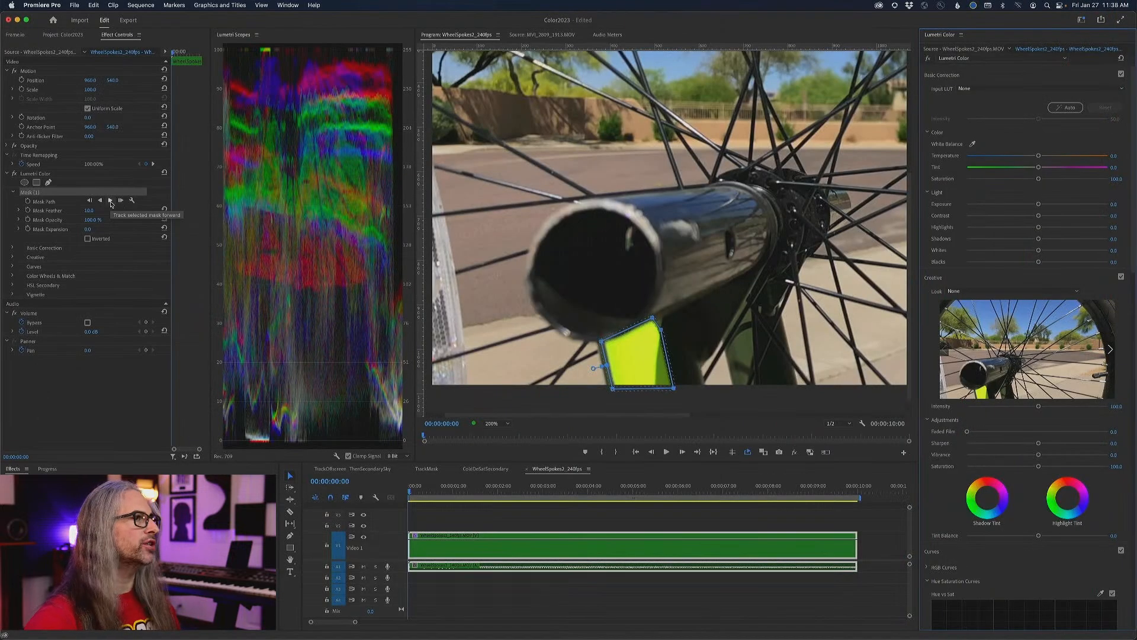
# - Track the Lumetri Color mask forward through the whole clip and return the playhead to the start
pyautogui.click(111, 202)
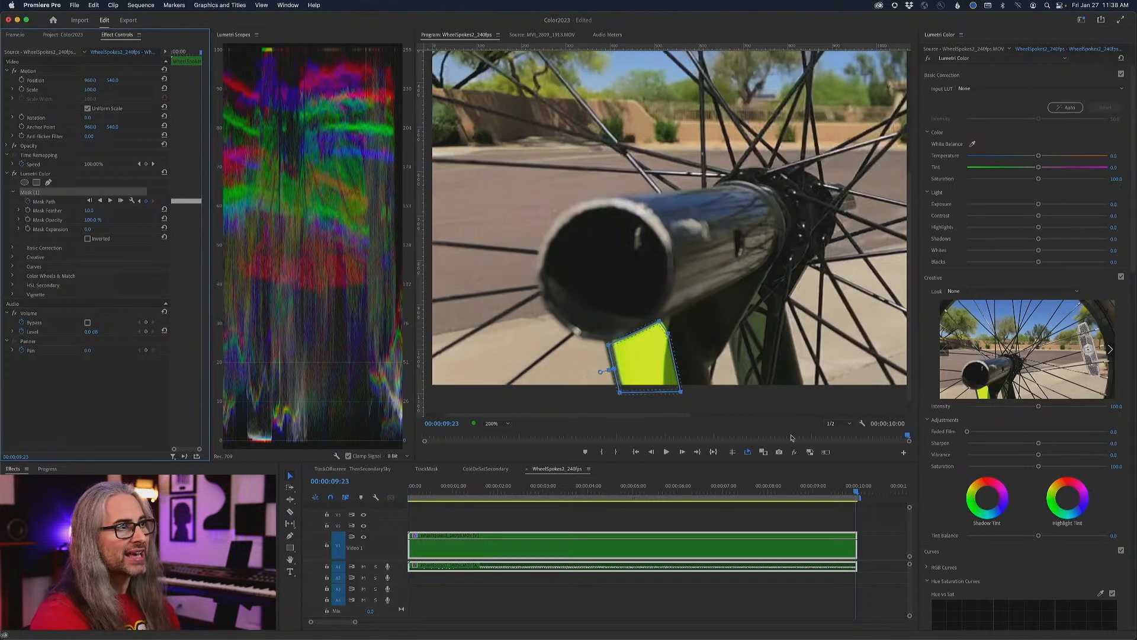
pyautogui.moveTo(856, 495); pyautogui.dragTo(396, 459)
pyautogui.press('space')
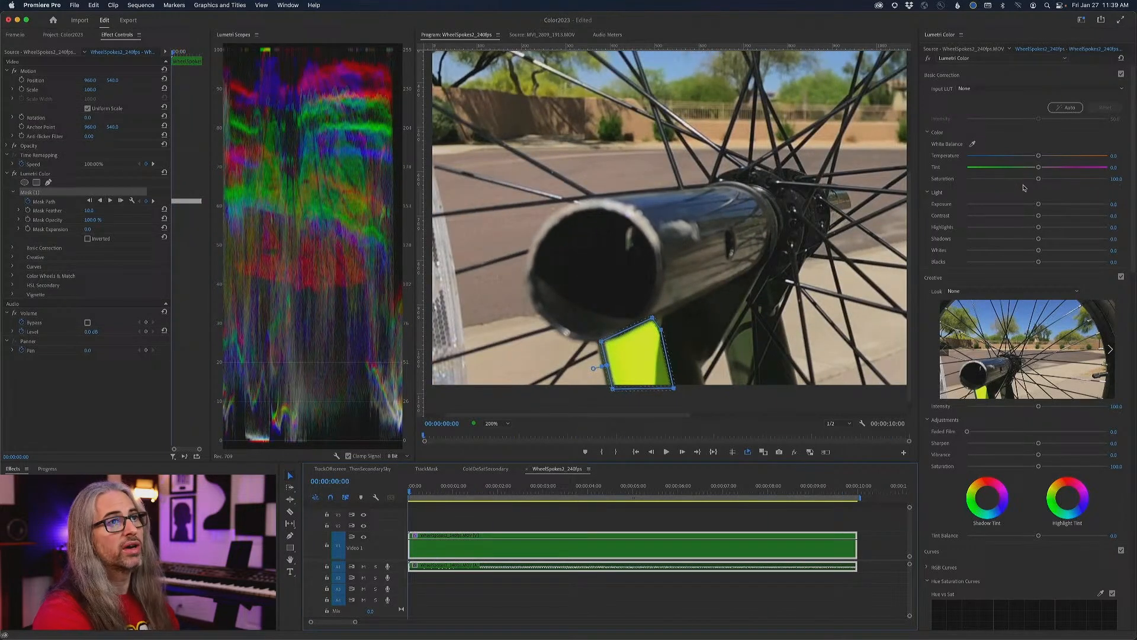
# - Grade the masked area with temperature 100, saturation about 132, highlights about -55 and exposure -0.3, and play back the result
pyautogui.moveTo(1038, 157); pyautogui.dragTo(1111, 158)
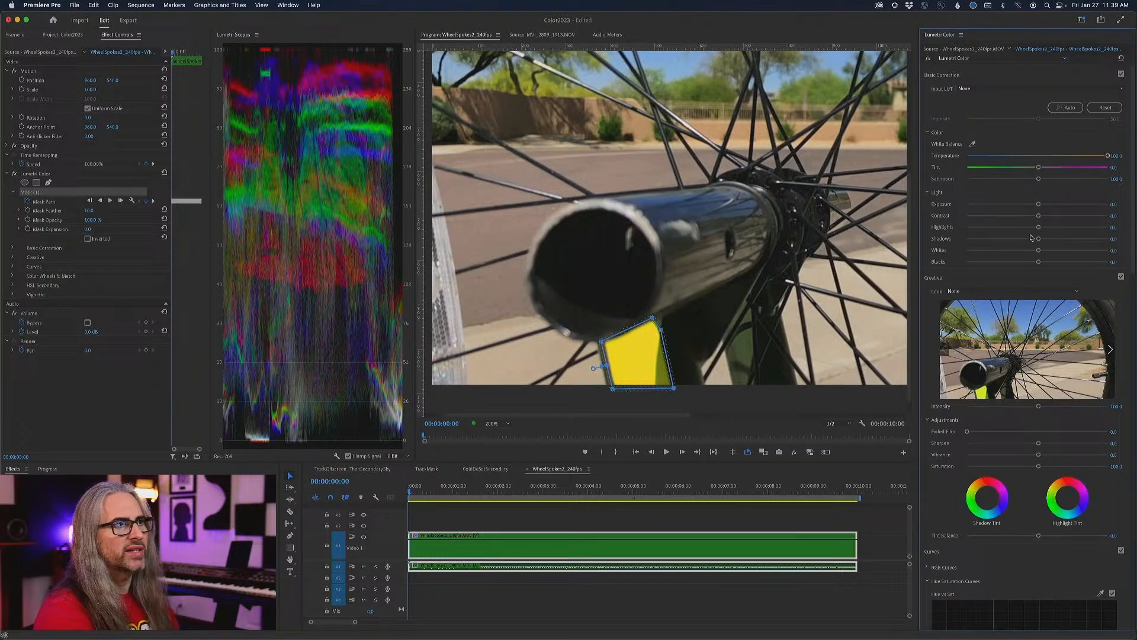
pyautogui.moveTo(1036, 182); pyautogui.dragTo(1060, 180)
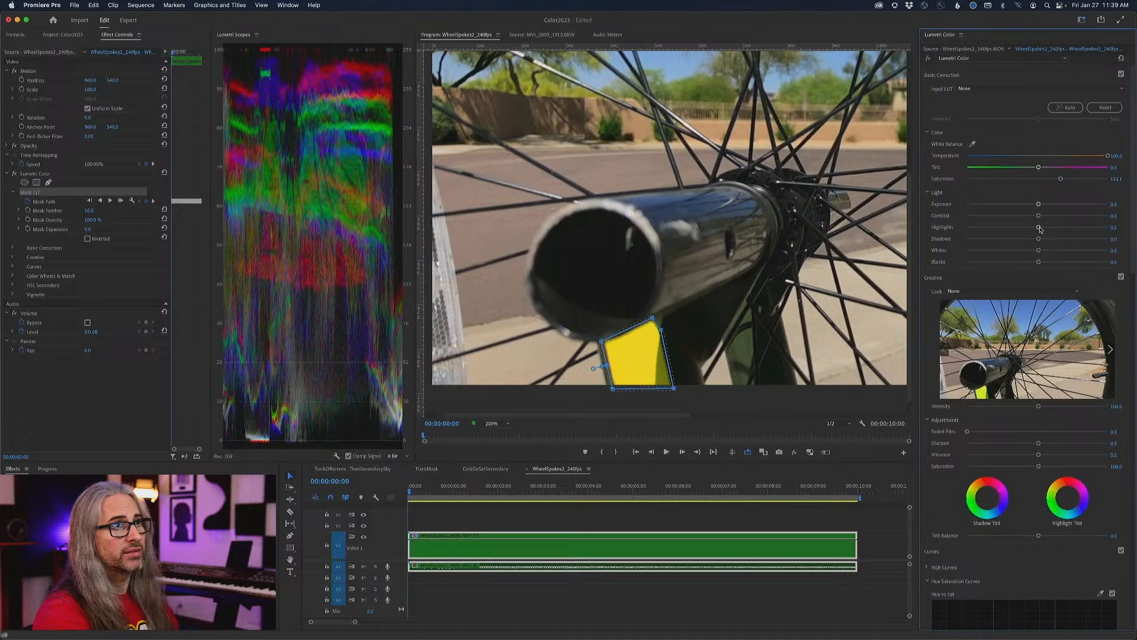
pyautogui.moveTo(1041, 230); pyautogui.dragTo(1014, 230)
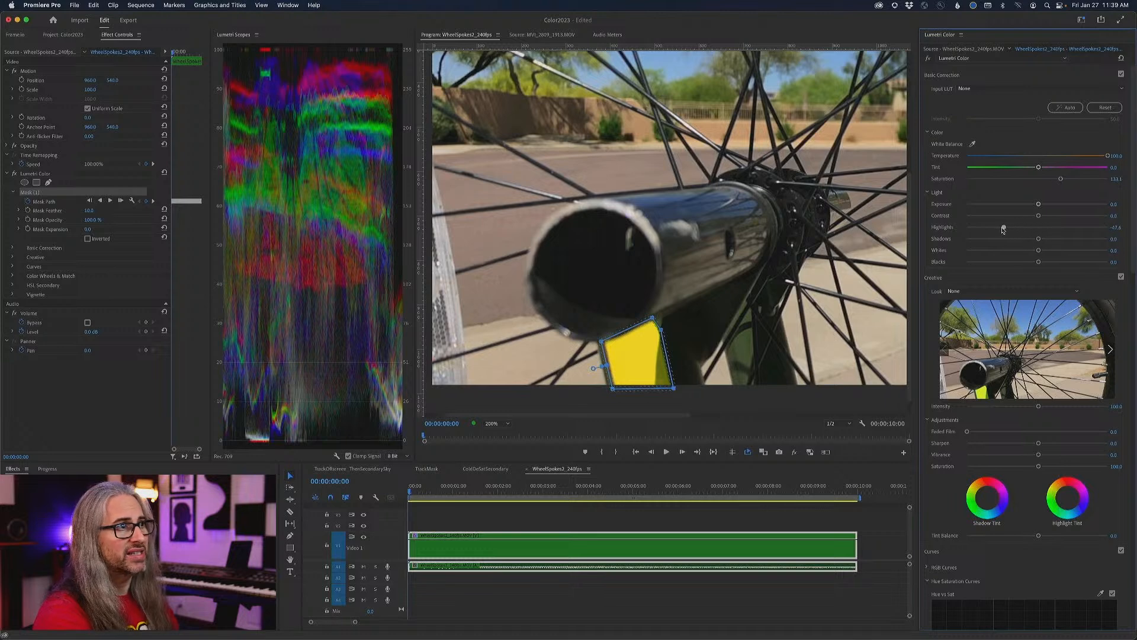
pyautogui.moveTo(1039, 206); pyautogui.dragTo(1033, 206)
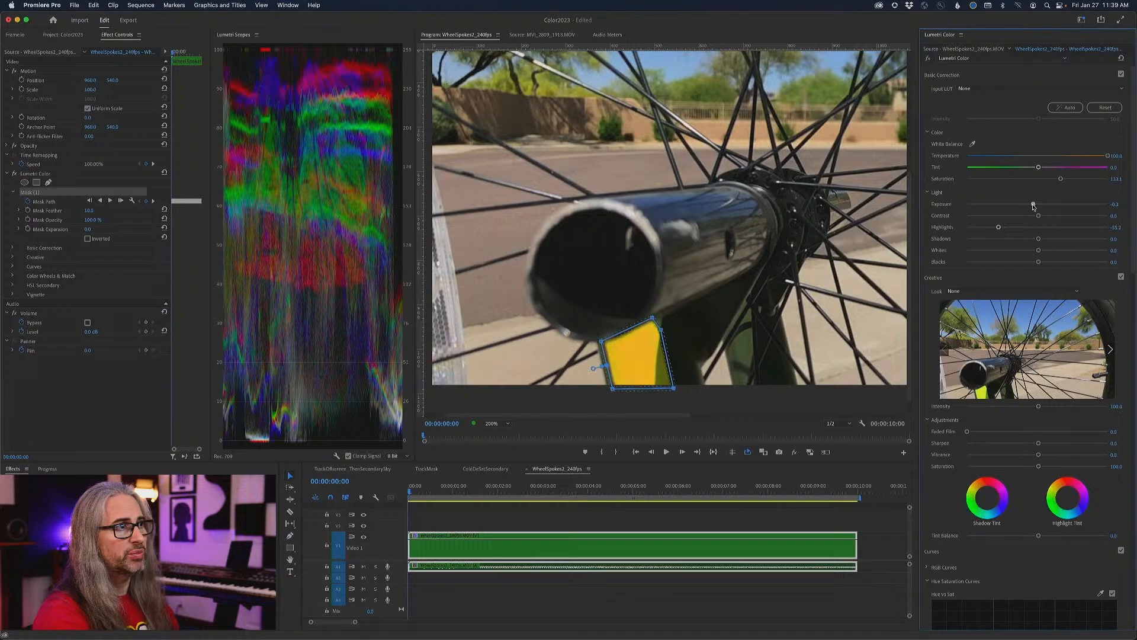
pyautogui.press('space')
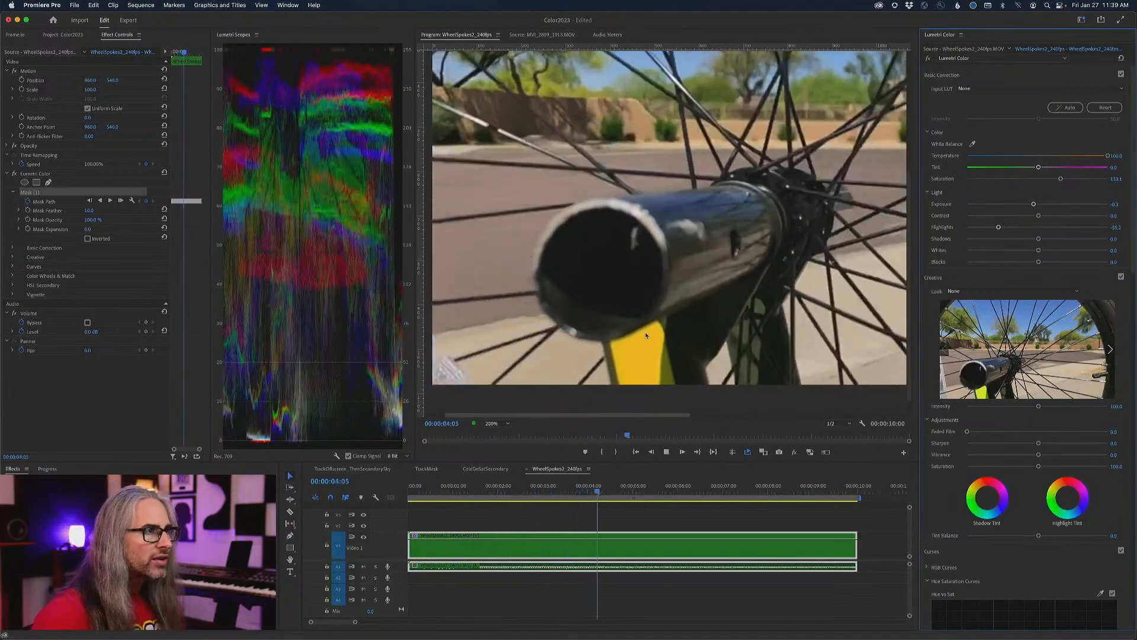
pyautogui.press('space')
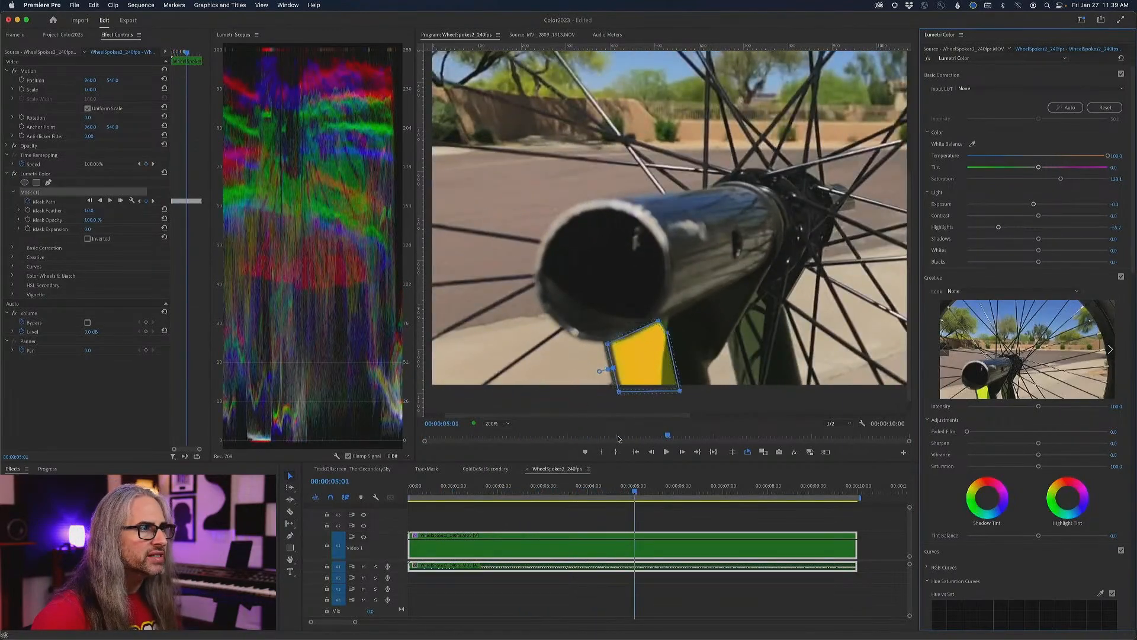
# - Move the playhead to 00:00:00:15, increase the fork mask's feather and set its expansion to about 5
pyautogui.moveTo(636, 491); pyautogui.dragTo(437, 491)
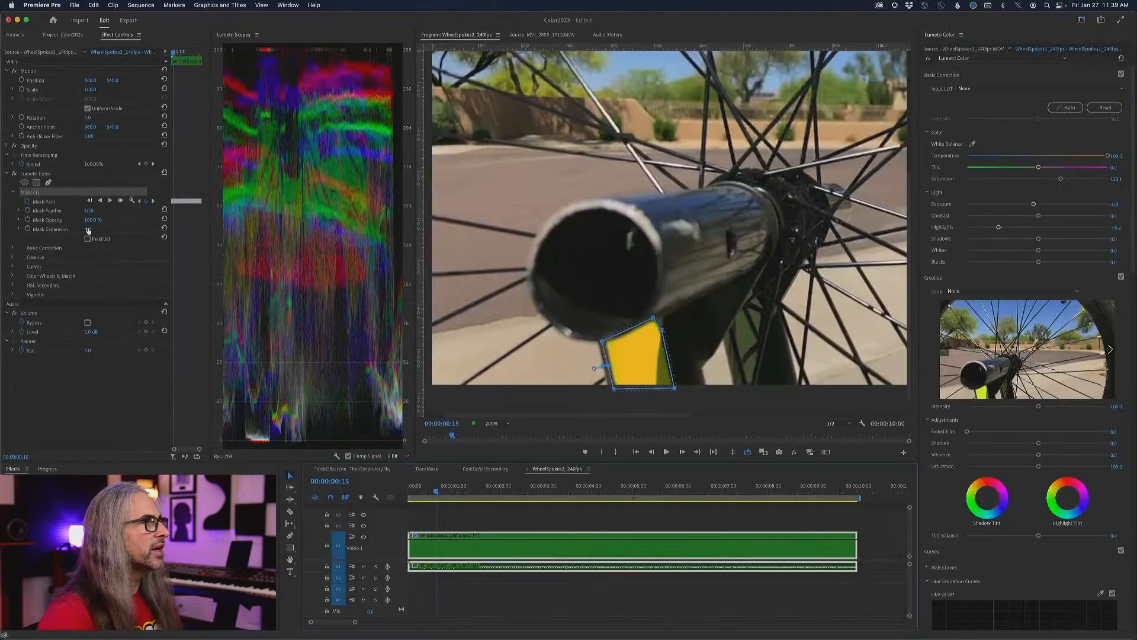
pyautogui.click(88, 230)
pyautogui.moveTo(88, 230)
pyautogui.mouseDown()
pyautogui.moveTo(190, 230)
pyautogui.moveTo(103, 230)
pyautogui.mouseUp()
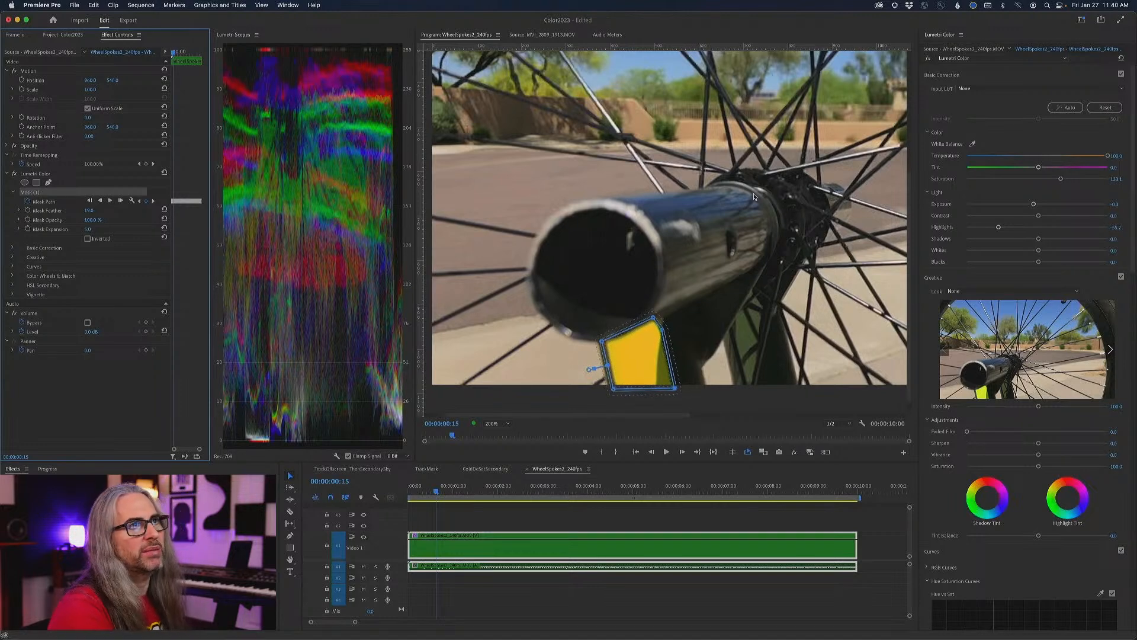
# - Reset the masked area's temperature to 0 and sample the fork's yellow-green for the Hue vs Hue curve
pyautogui.moveTo(1106, 155); pyautogui.dragTo(1038, 153)
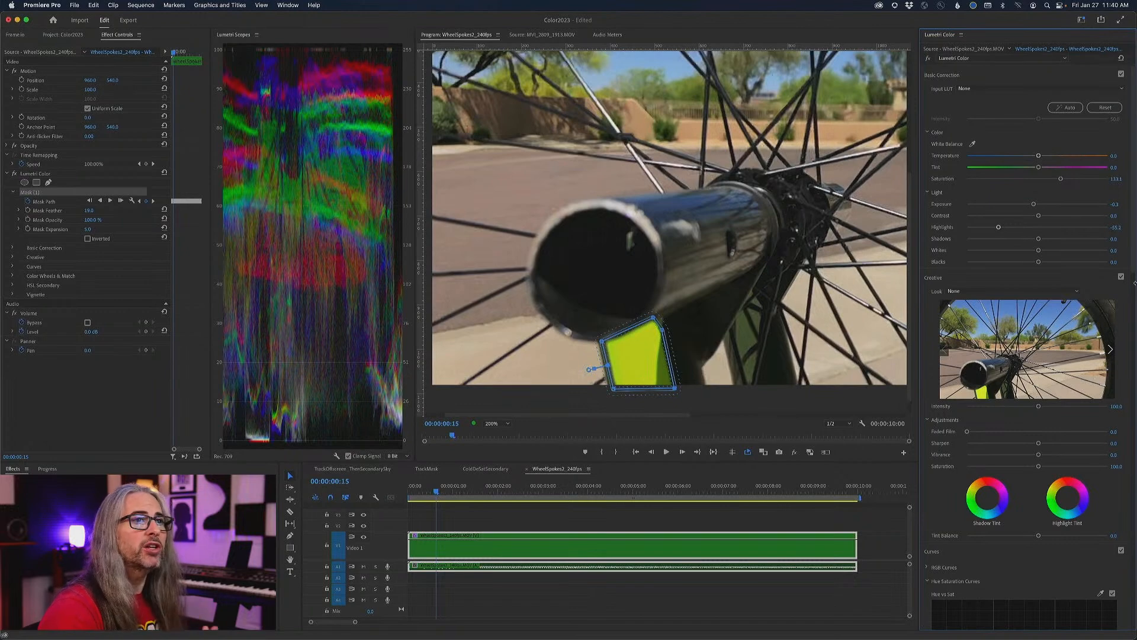
pyautogui.moveTo(1133, 294); pyautogui.dragTo(1135, 436)
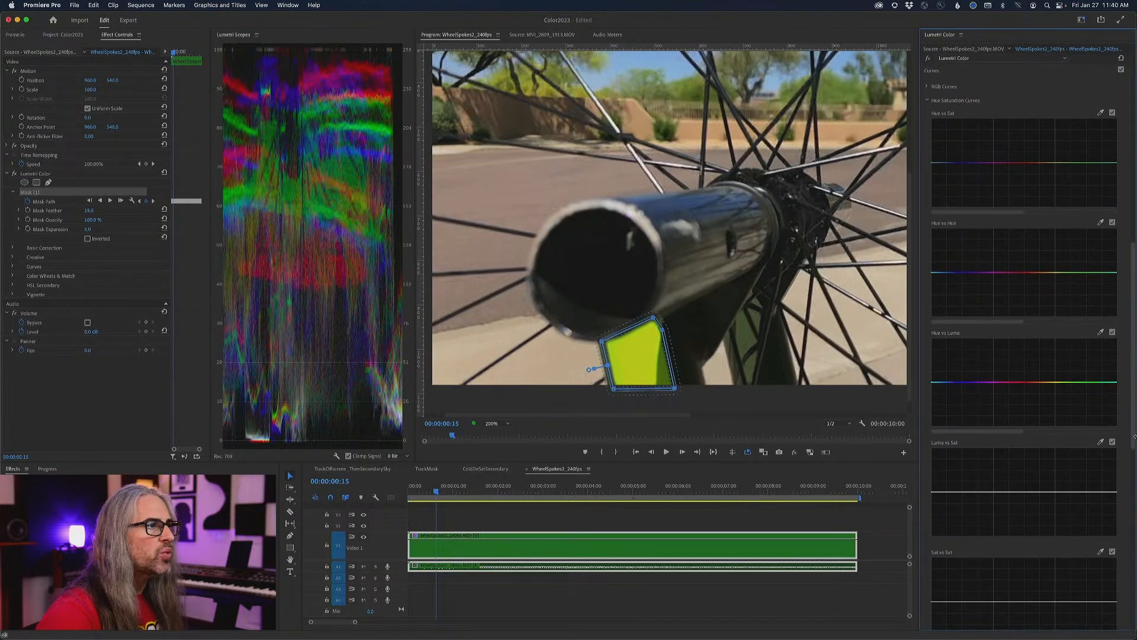
pyautogui.scroll(3, 1037, 246)
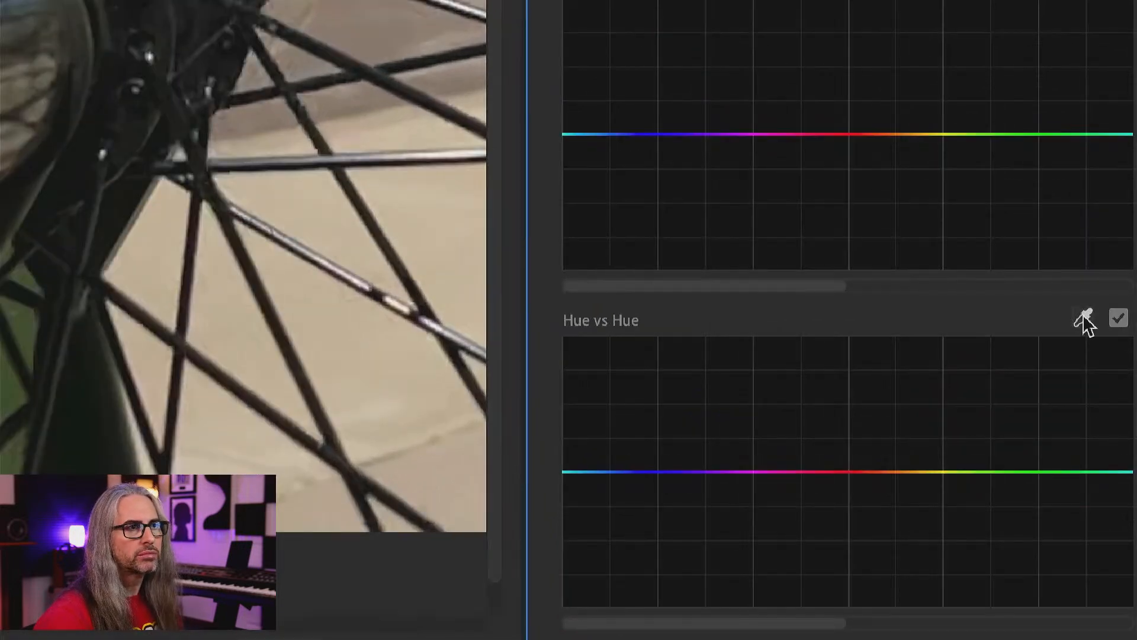
pyautogui.click(1084, 318)
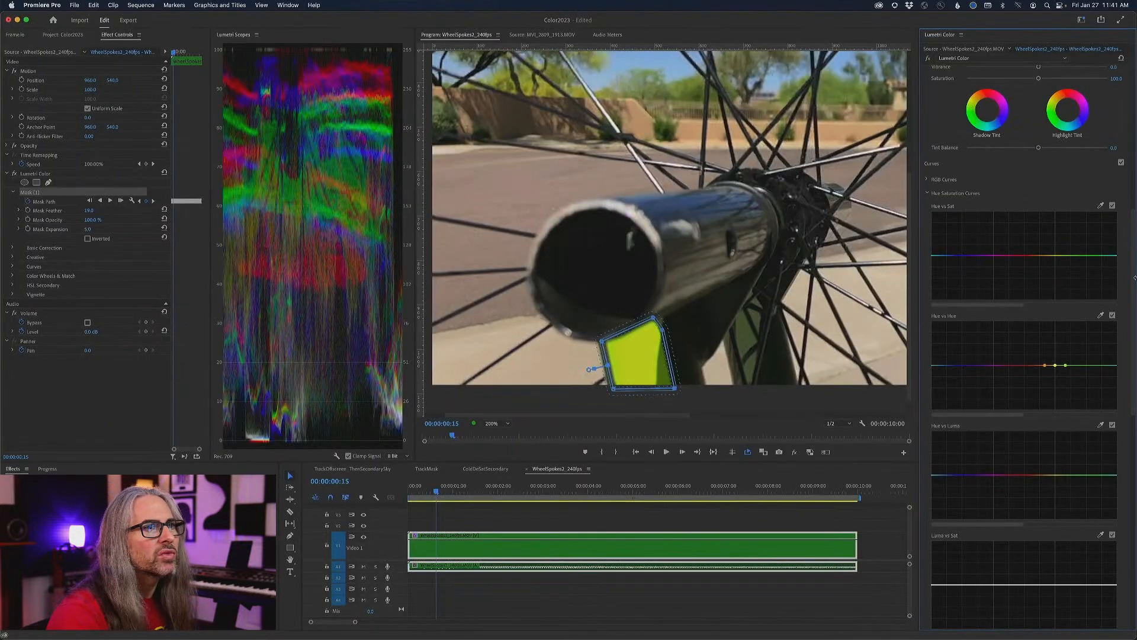
# - Lower the middle sampled point of the Hue vs Hue curve to shift the fork section from yellow-green to cyan
pyautogui.moveTo(1132, 283); pyautogui.dragTo(1133, 135)
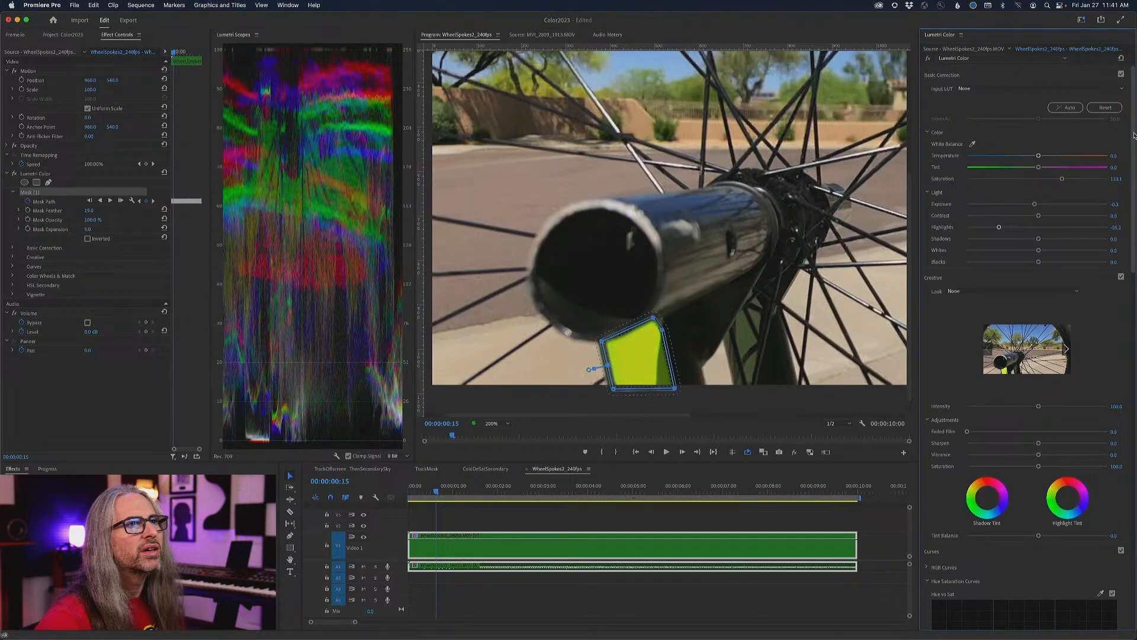
pyautogui.moveTo(1133, 135); pyautogui.dragTo(1136, 289)
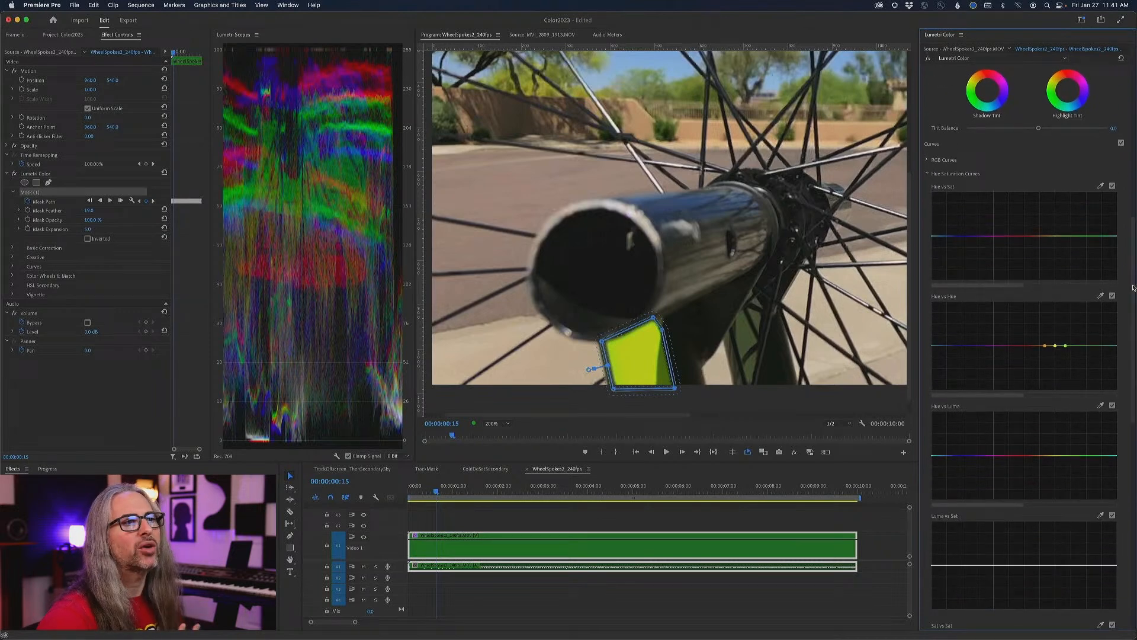
pyautogui.click(1056, 346)
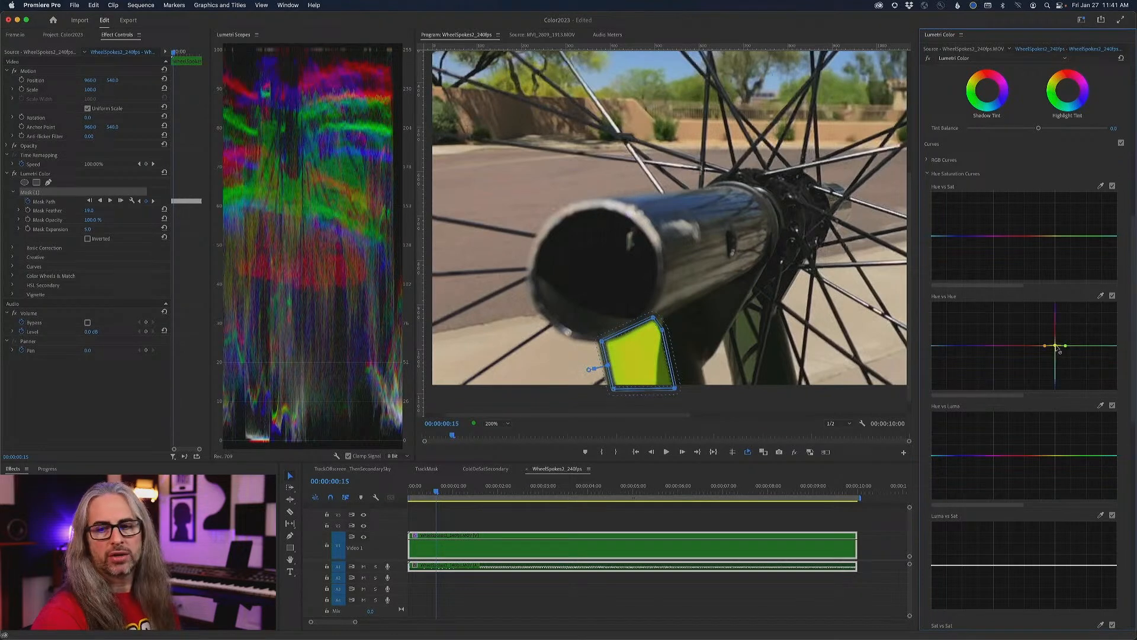
pyautogui.moveTo(1060, 351); pyautogui.dragTo(1075, 359)
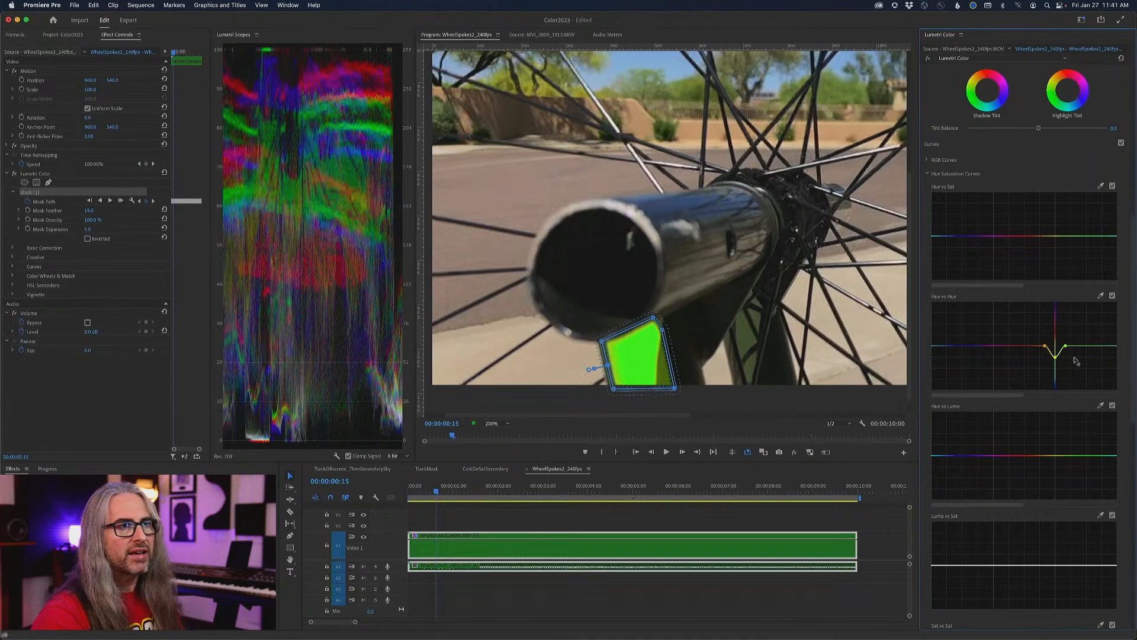
pyautogui.moveTo(1062, 358)
pyautogui.mouseDown()
pyautogui.moveTo(1062, 331)
pyautogui.moveTo(1064, 375)
pyautogui.moveTo(1064, 320)
pyautogui.moveTo(1063, 377)
pyautogui.mouseUp()
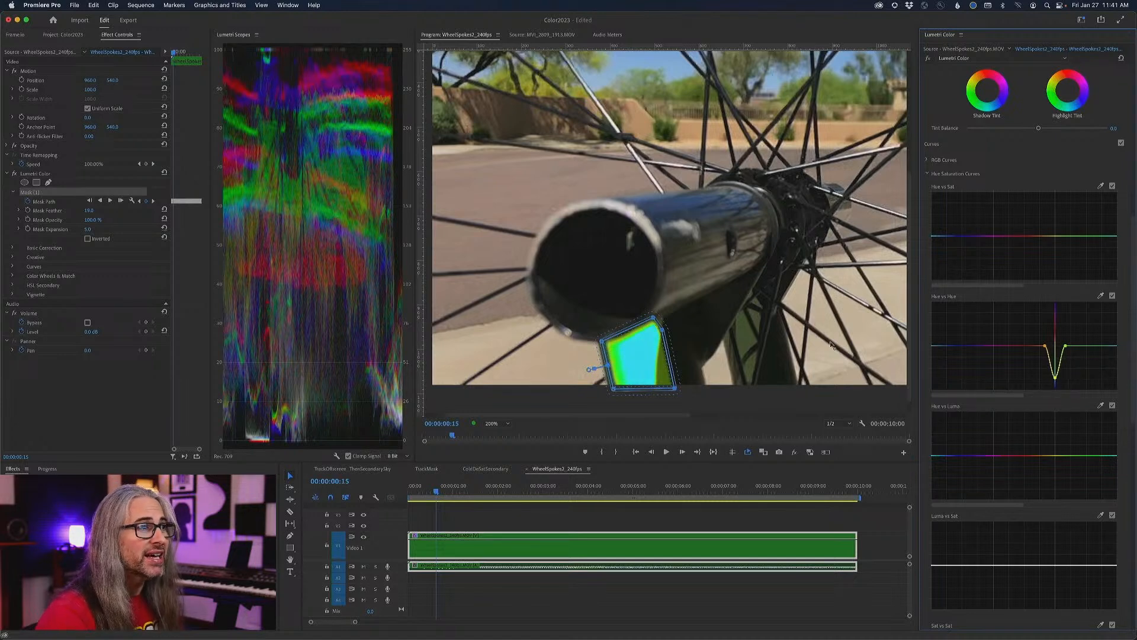
# - Widen the dip in the Hue vs Hue curve towards green so the whole masked section turns evenly cyan
pyautogui.scroll(-1, 1001, 321)
pyautogui.moveTo(1065, 320); pyautogui.dragTo(1042, 319)
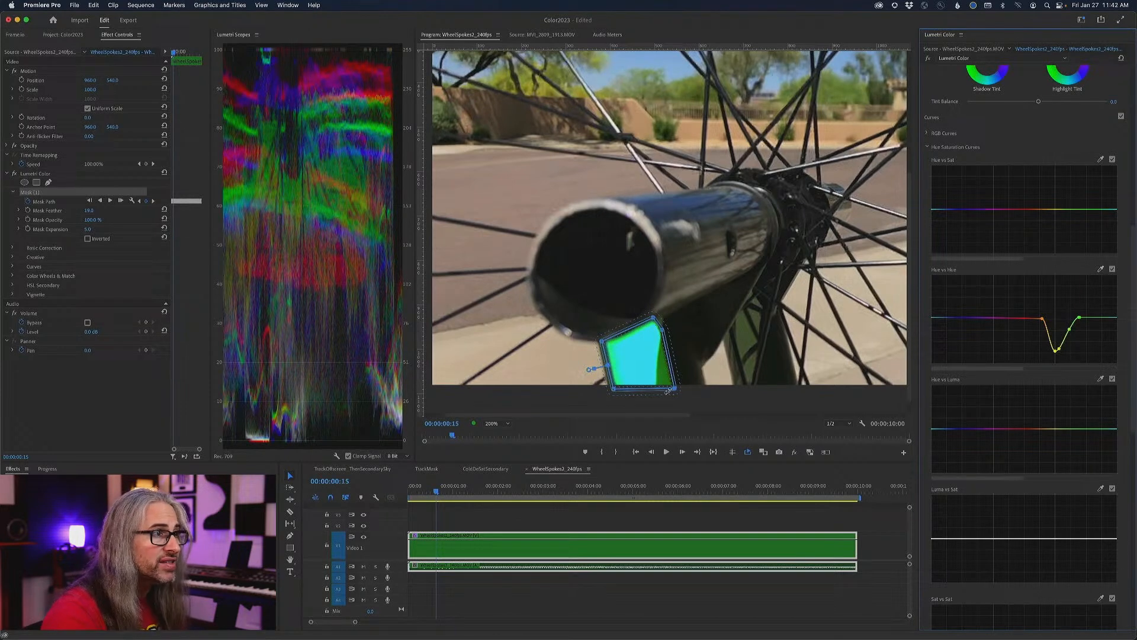
pyautogui.moveTo(1070, 329); pyautogui.dragTo(1077, 333)
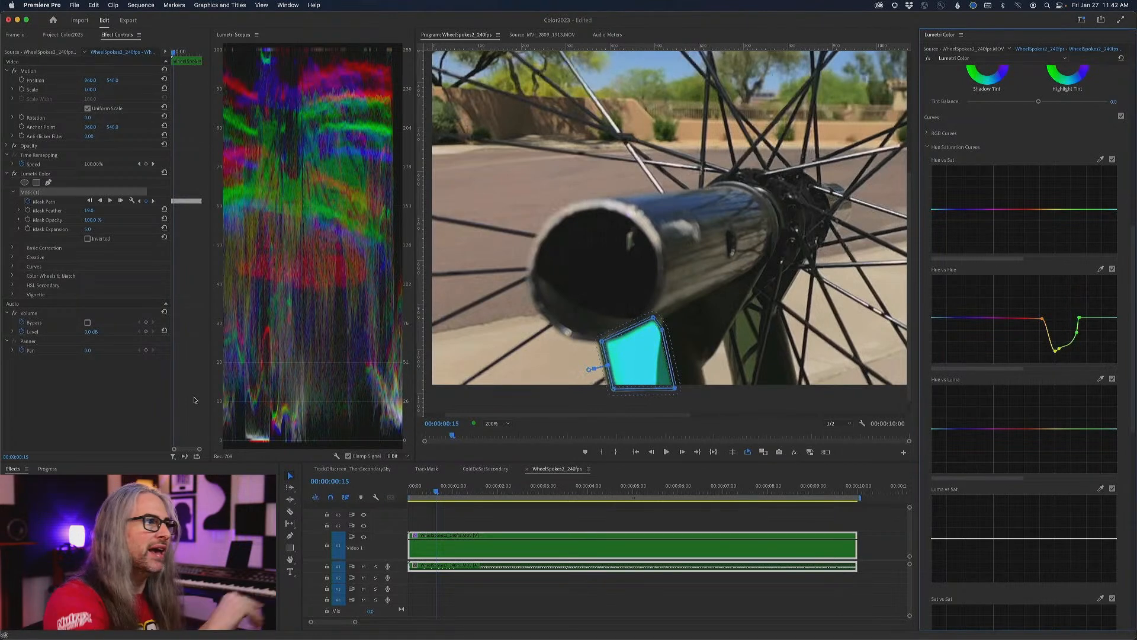
# - Play back the wheel clip from the start, toggling Lumetri Color off and on to compare, and scrub to 00:00:07:16
pyautogui.moveTo(438, 490); pyautogui.dragTo(368, 487)
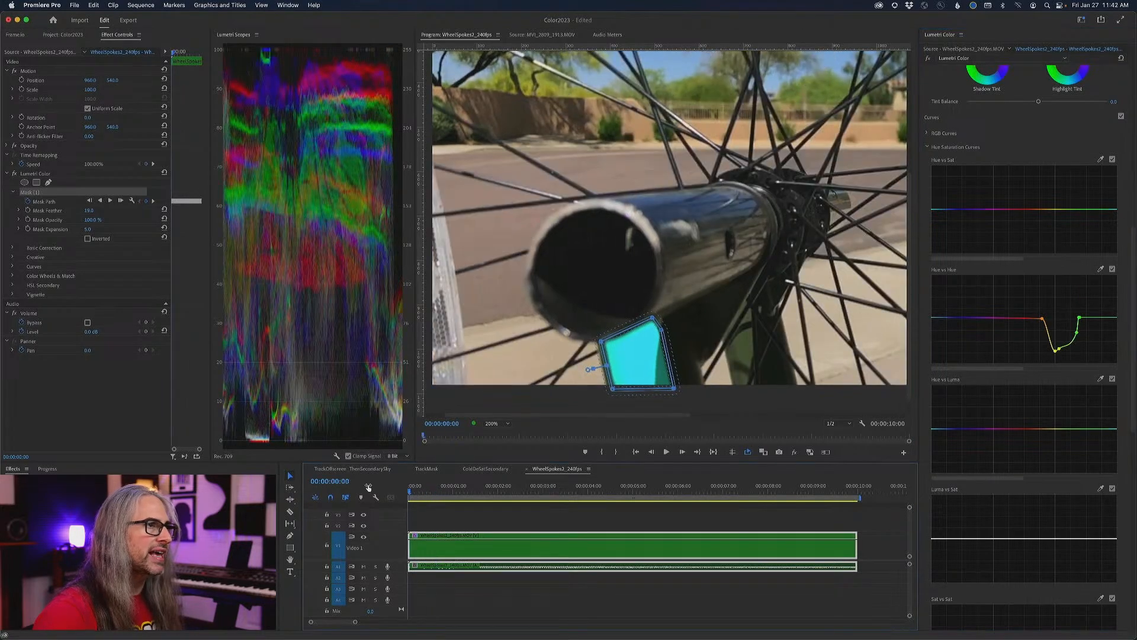
pyautogui.press('space')
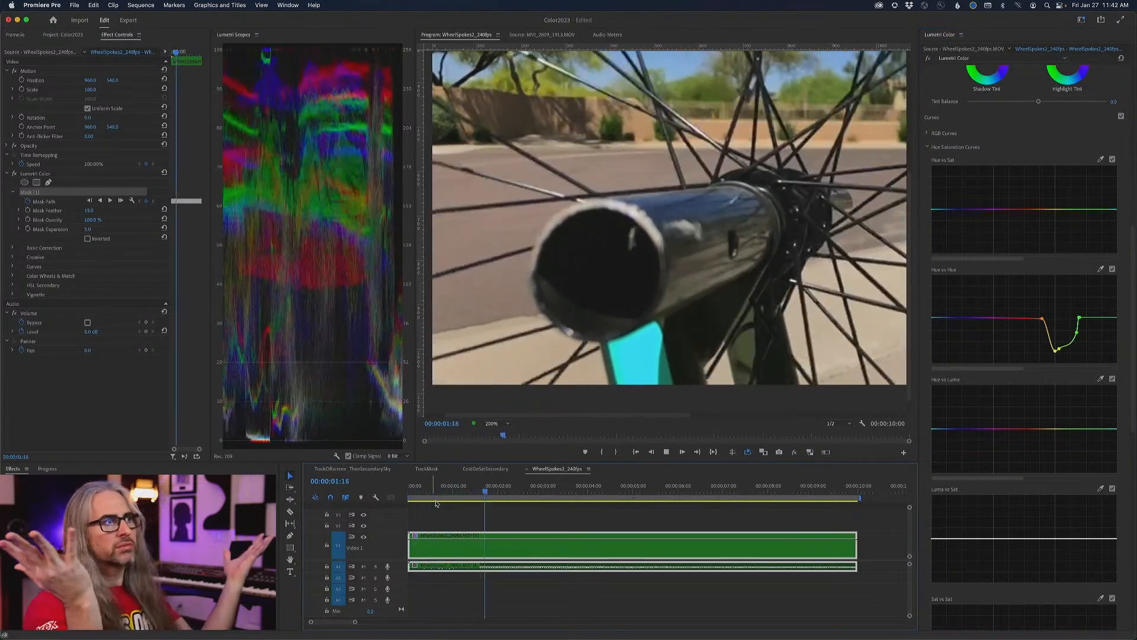
pyautogui.click(927, 59)
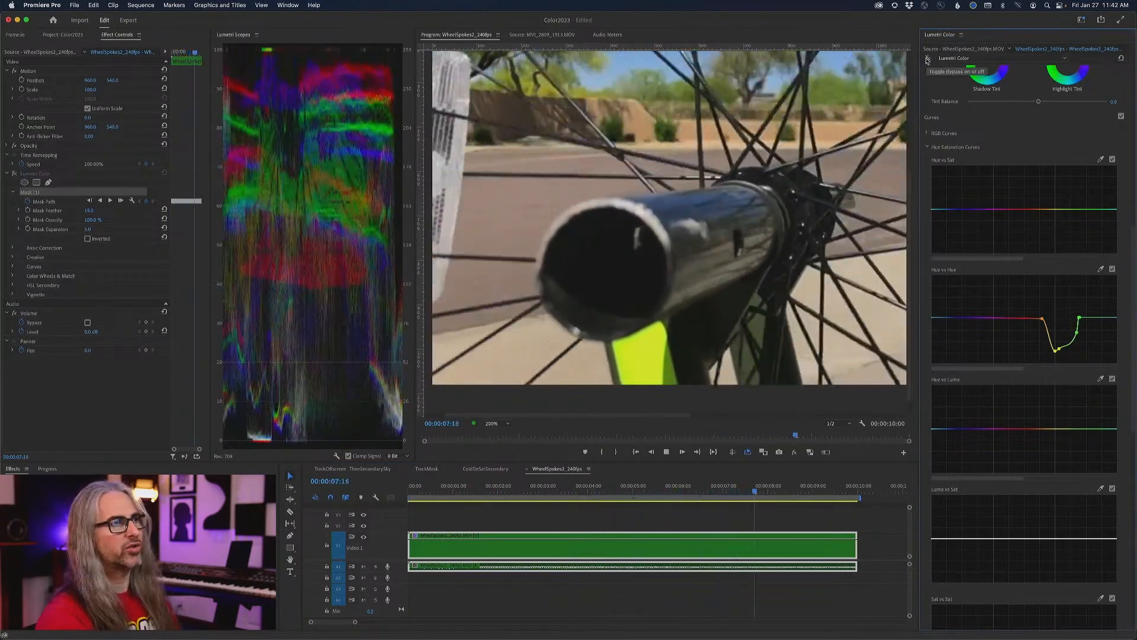
pyautogui.click(927, 58)
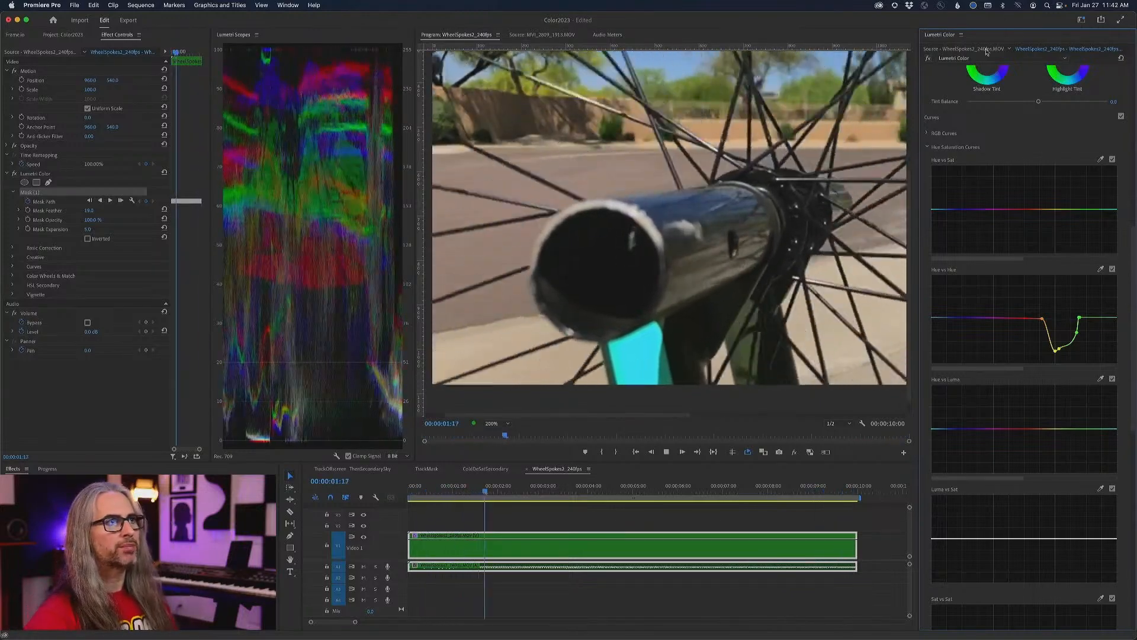
pyautogui.click(927, 58)
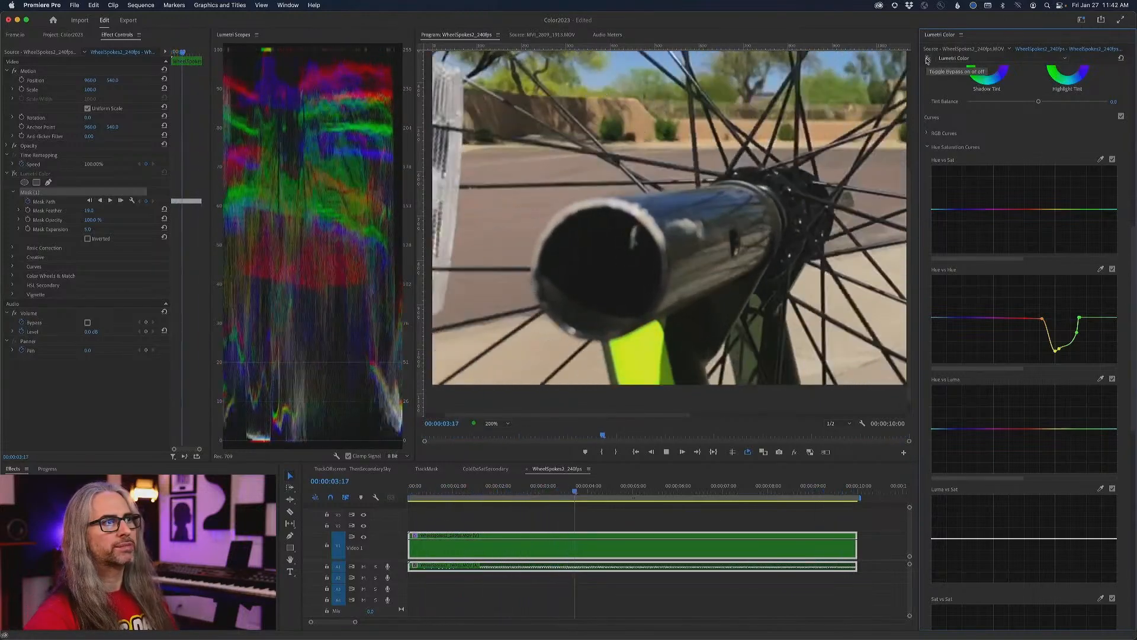
pyautogui.click(928, 59)
pyautogui.click(650, 452)
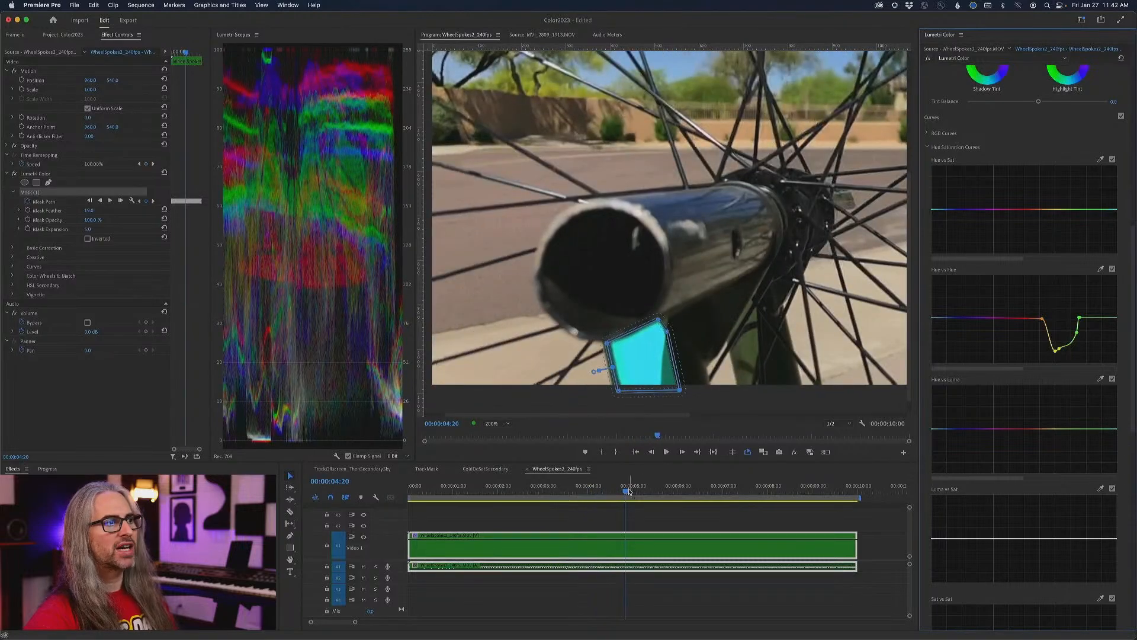
pyautogui.moveTo(630, 491); pyautogui.dragTo(752, 491)
pyautogui.moveTo(1132, 286); pyautogui.dragTo(1134, 102)
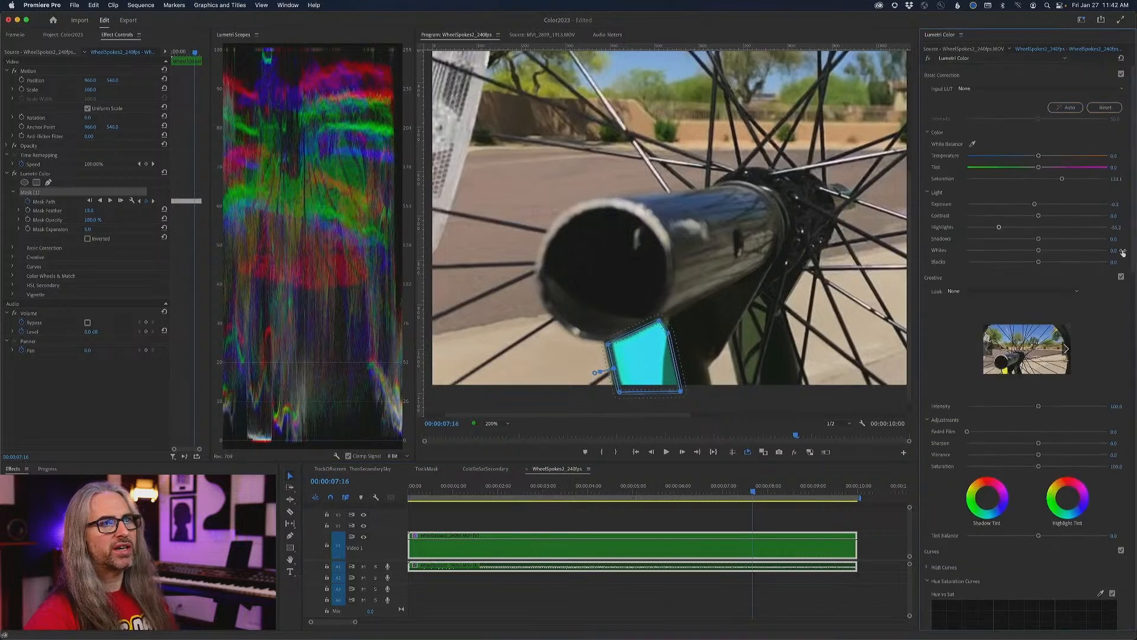
pyautogui.moveTo(1133, 243); pyautogui.dragTo(1133, 393)
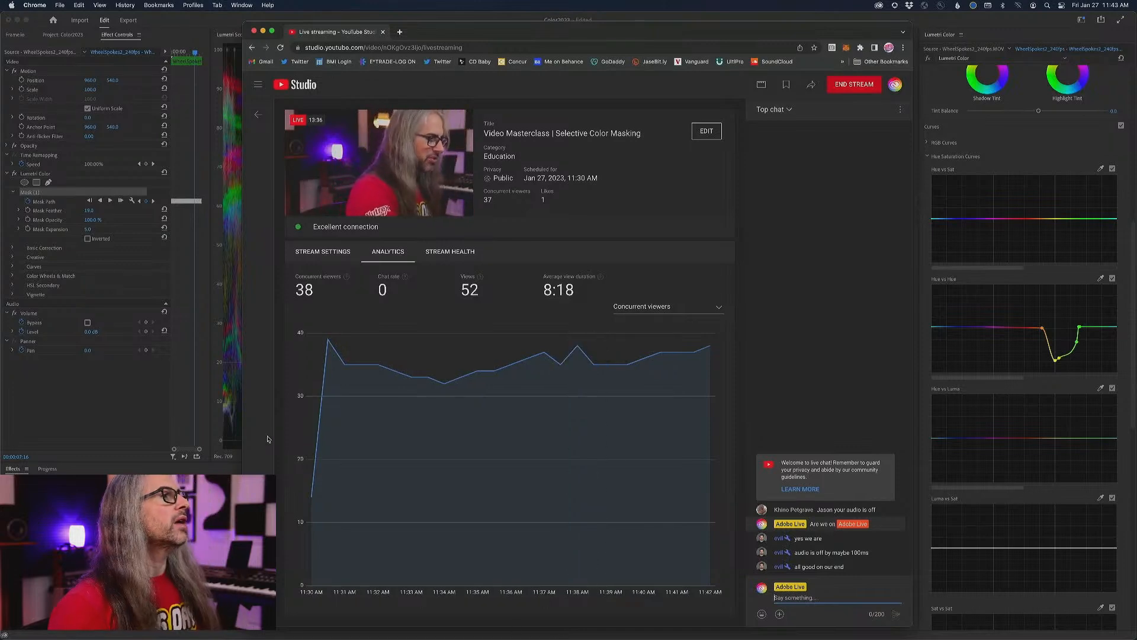
# - Return to Premiere Pro, open the TrackOffscreen_ThenSecondarySky sequence and set the Program monitor zoom to Fit
pyautogui.press('super+Tab')
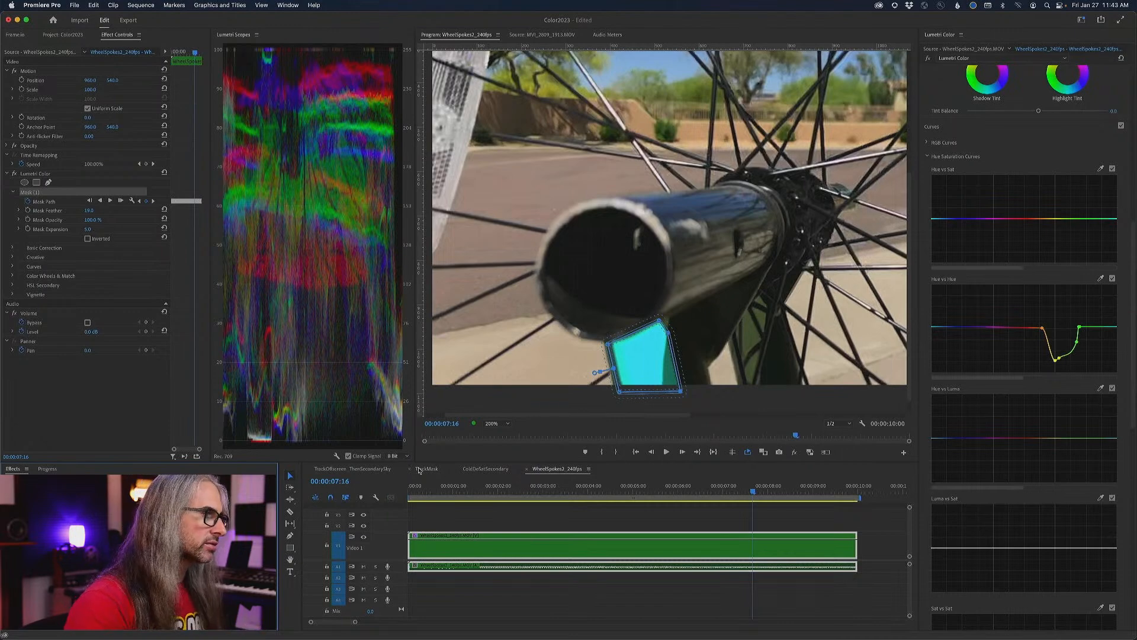
pyautogui.click(341, 469)
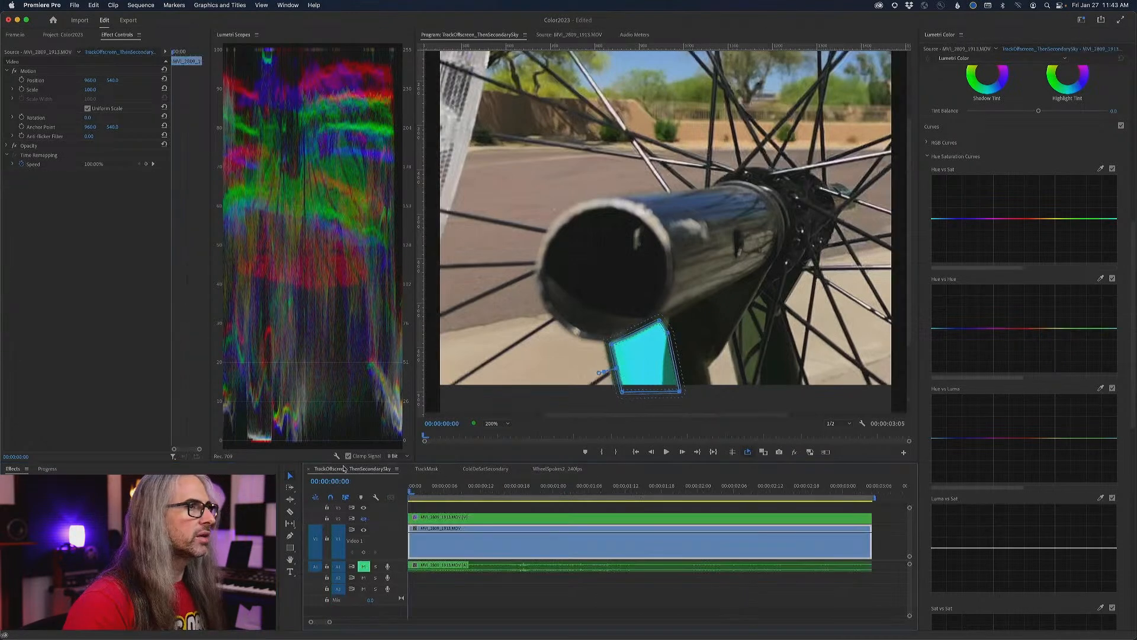
pyautogui.click(494, 422)
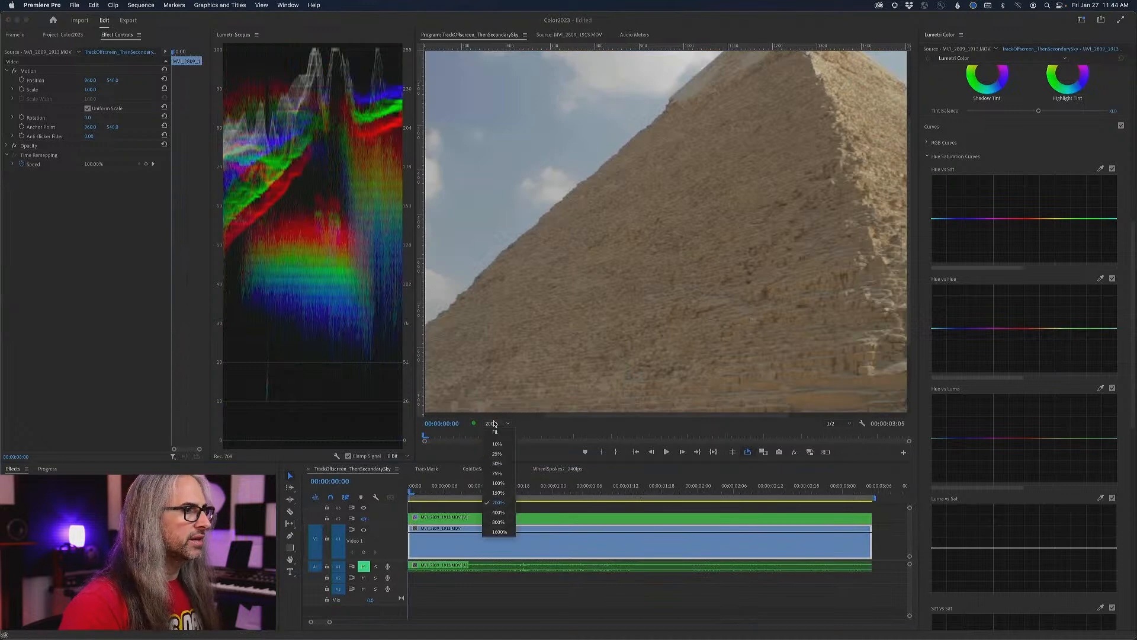
pyautogui.click(495, 433)
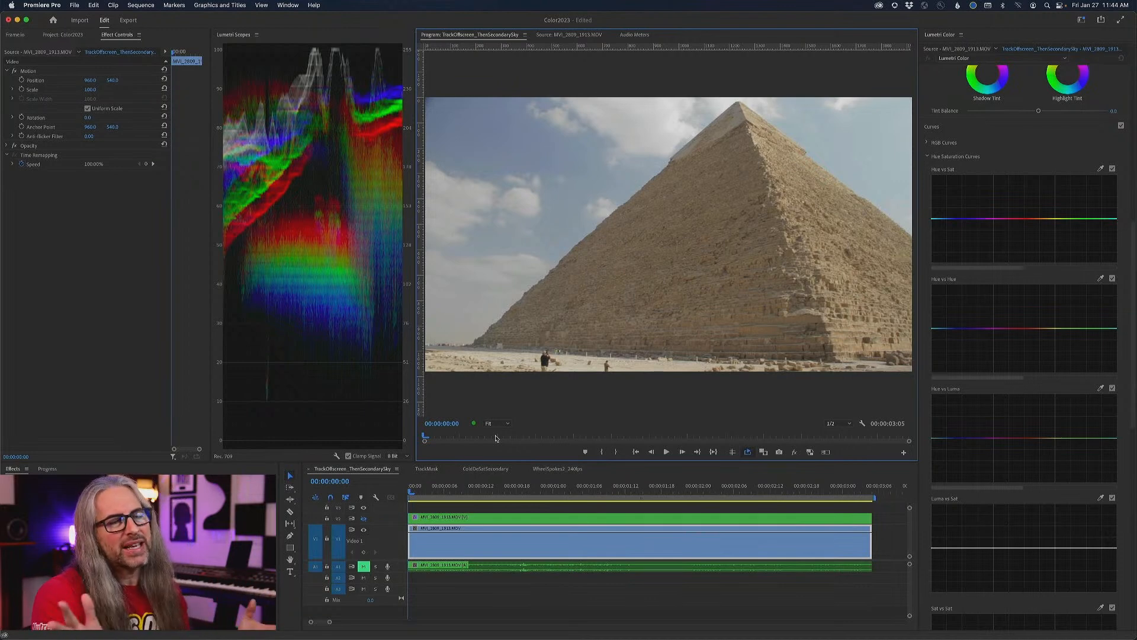
# - Examine the HSL Secondary key, refine and correction controls for the pyramid clip
pyautogui.moveTo(1133, 422); pyautogui.dragTo(1134, 608)
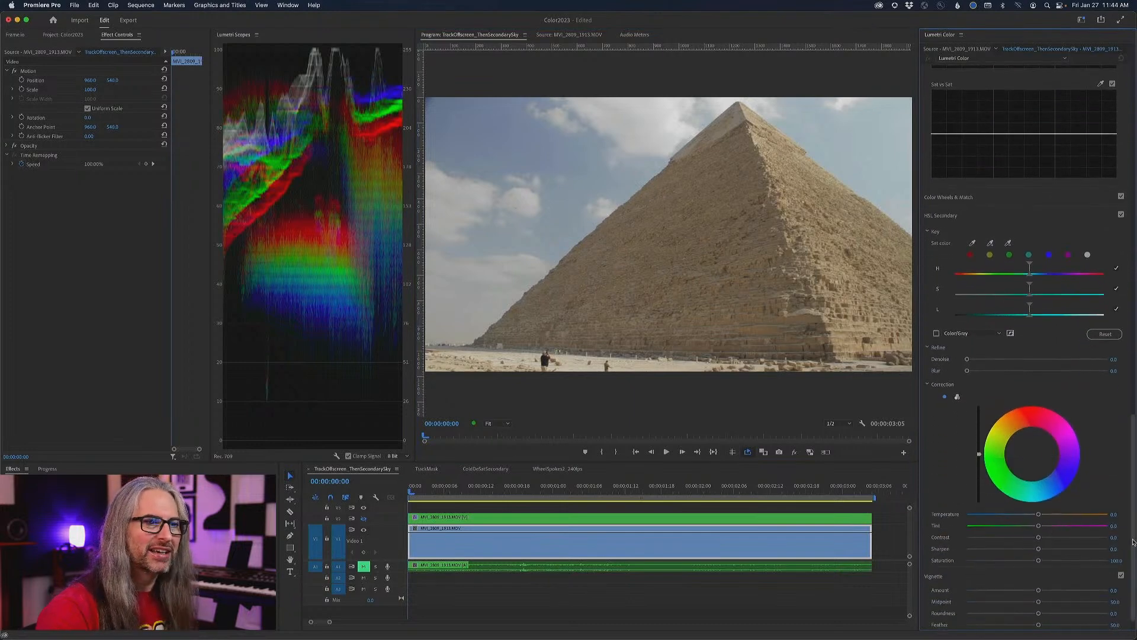
pyautogui.scroll(-2, 1131, 546)
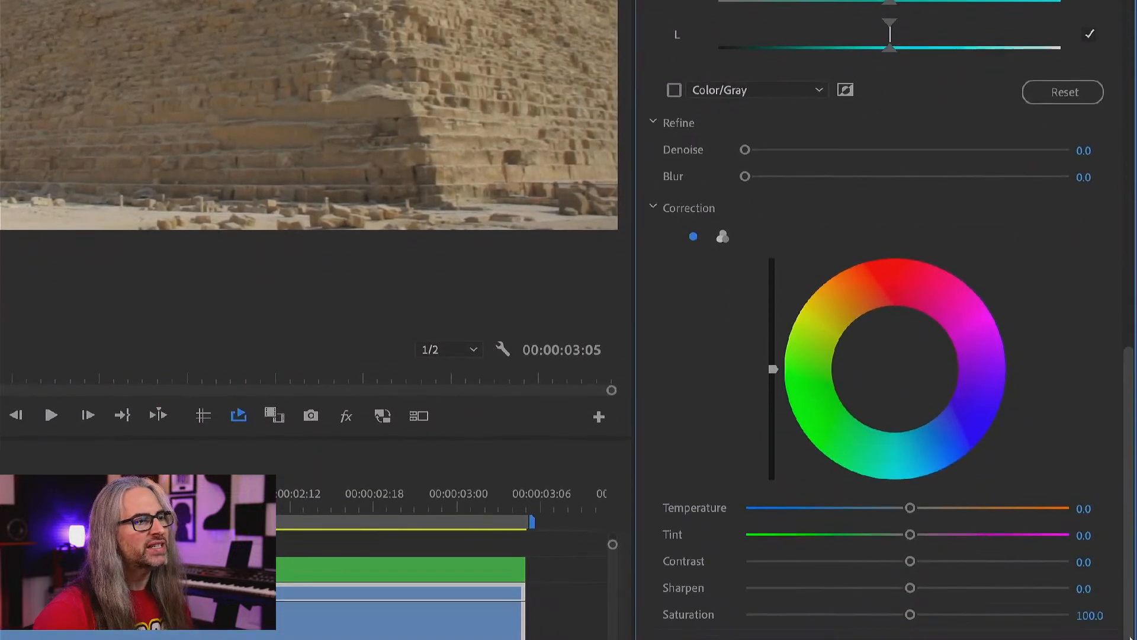
pyautogui.moveTo(1129, 371); pyautogui.dragTo(1133, 295)
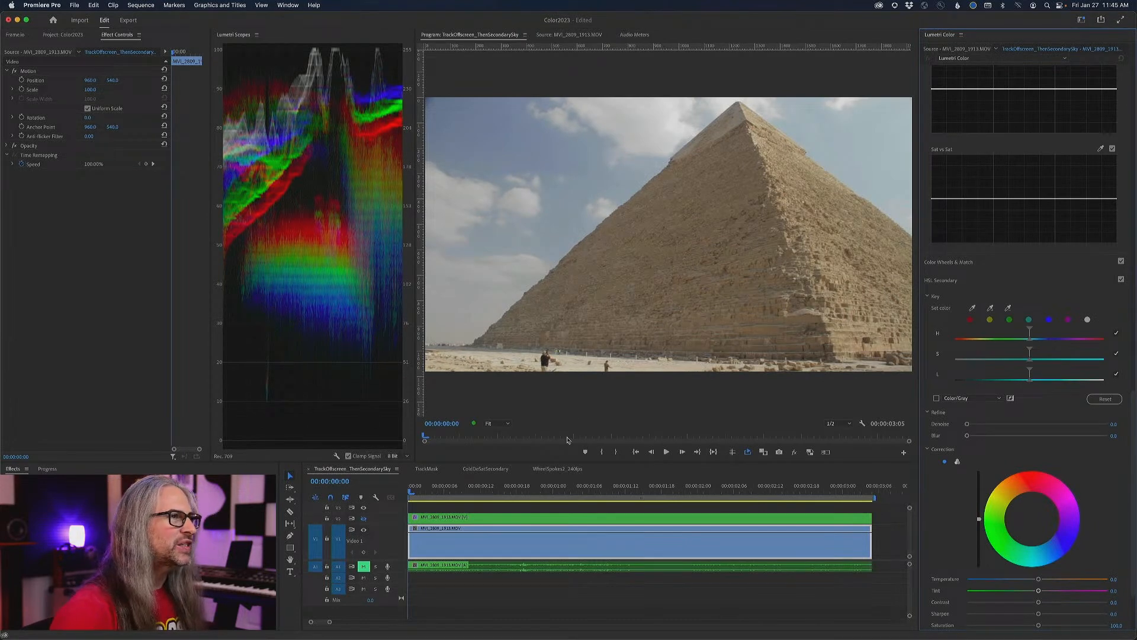
# - Review the pyramid clip's camera move through to its end, return the playhead to the start and show Basic Correction
pyautogui.press('space')
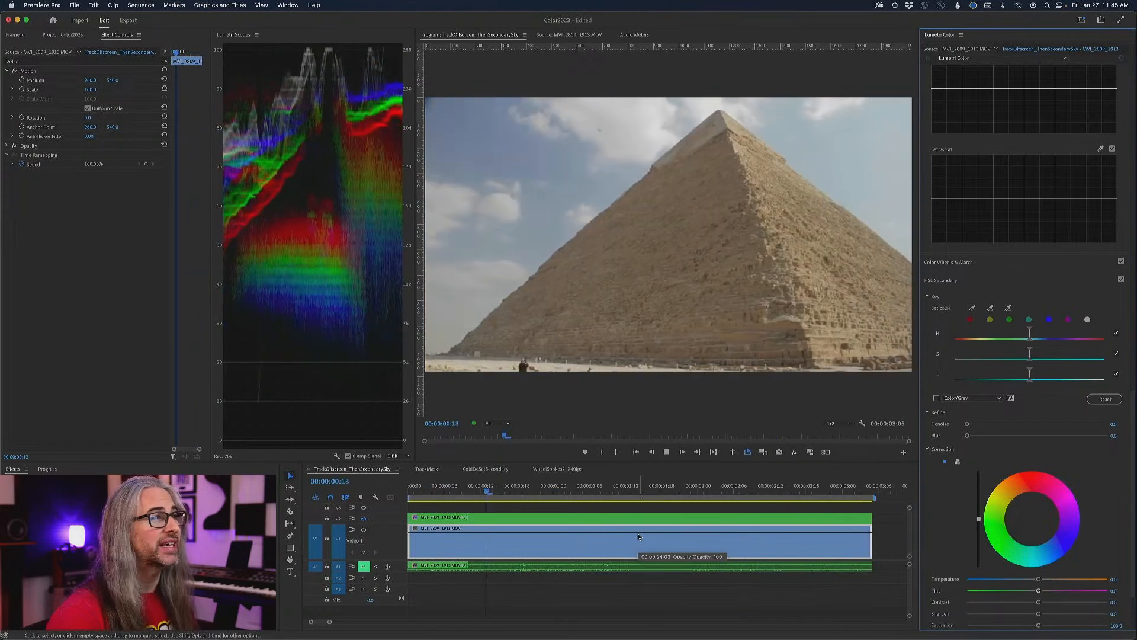
pyautogui.press('space')
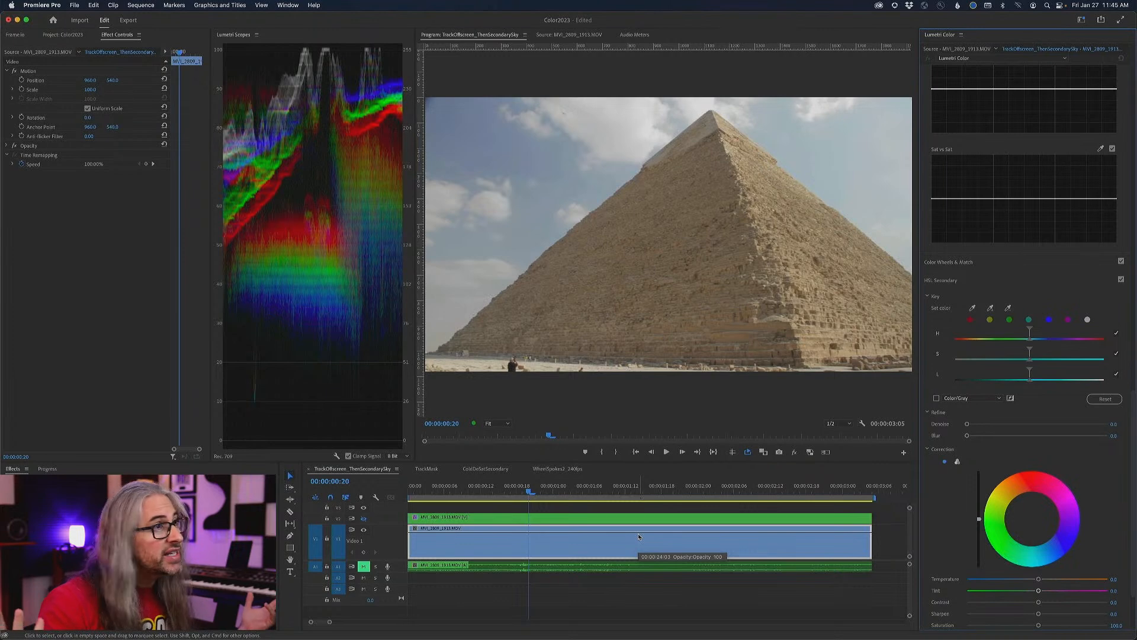
pyautogui.moveTo(549, 436); pyautogui.dragTo(424, 450)
pyautogui.press('Right')
pyautogui.press('Right')
pyautogui.press('Right')
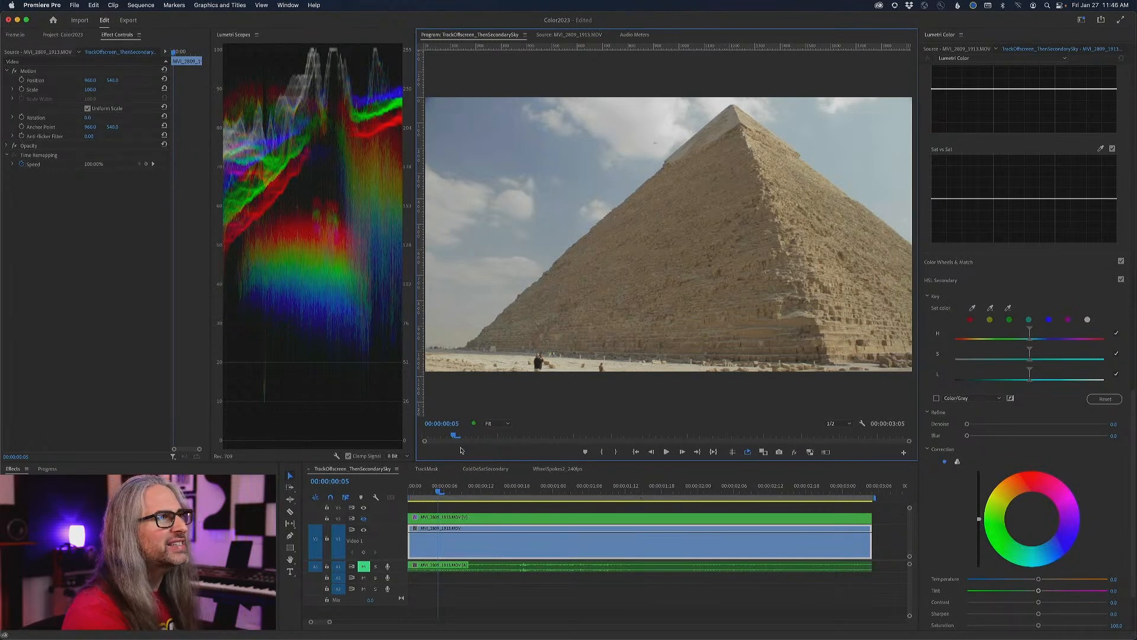
pyautogui.press('space')
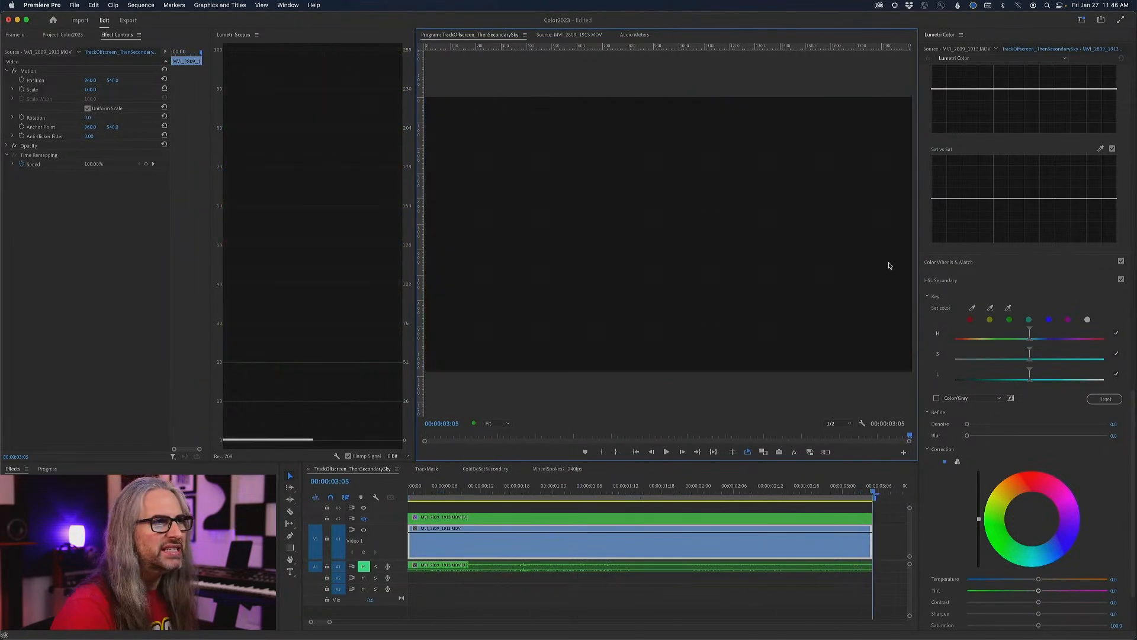
pyautogui.click(866, 487)
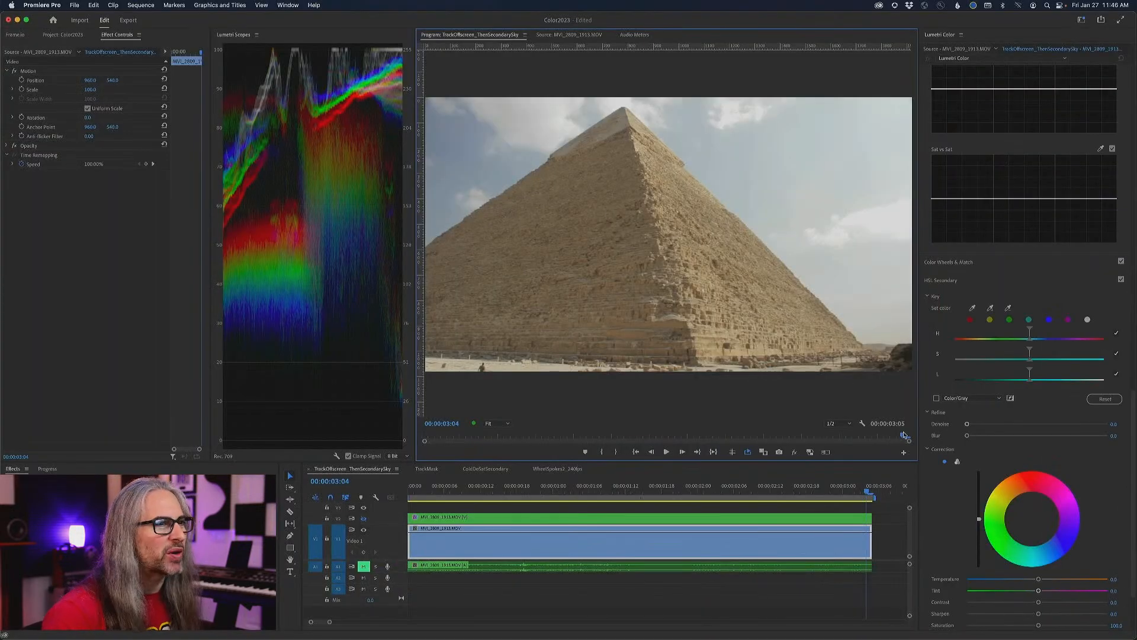
pyautogui.moveTo(904, 435); pyautogui.dragTo(423, 368)
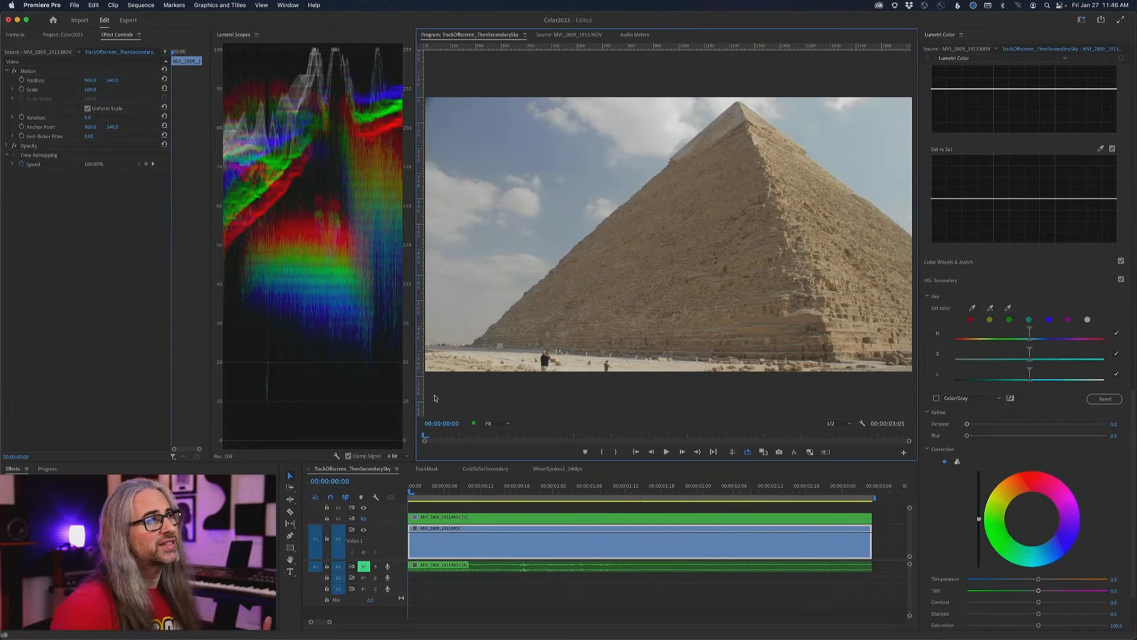
pyautogui.moveTo(1132, 427); pyautogui.dragTo(1118, 78)
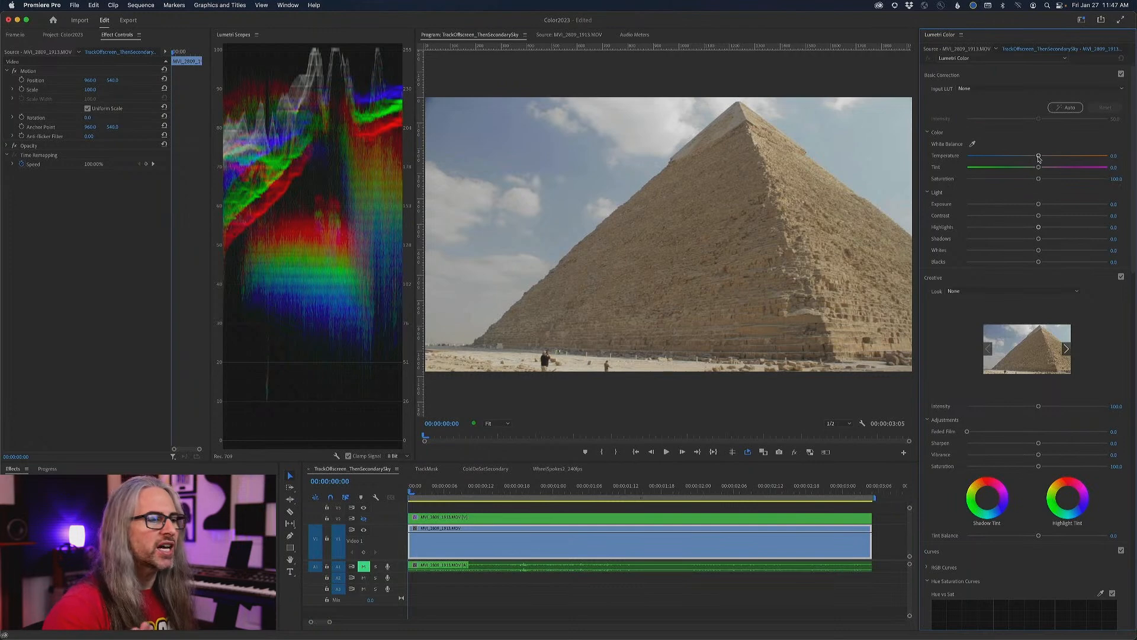
# - Try a warmer Temperature on the whole pyramid clip, check it in playback, and reset Temperature to its default
pyautogui.moveTo(1038, 159); pyautogui.dragTo(1062, 155)
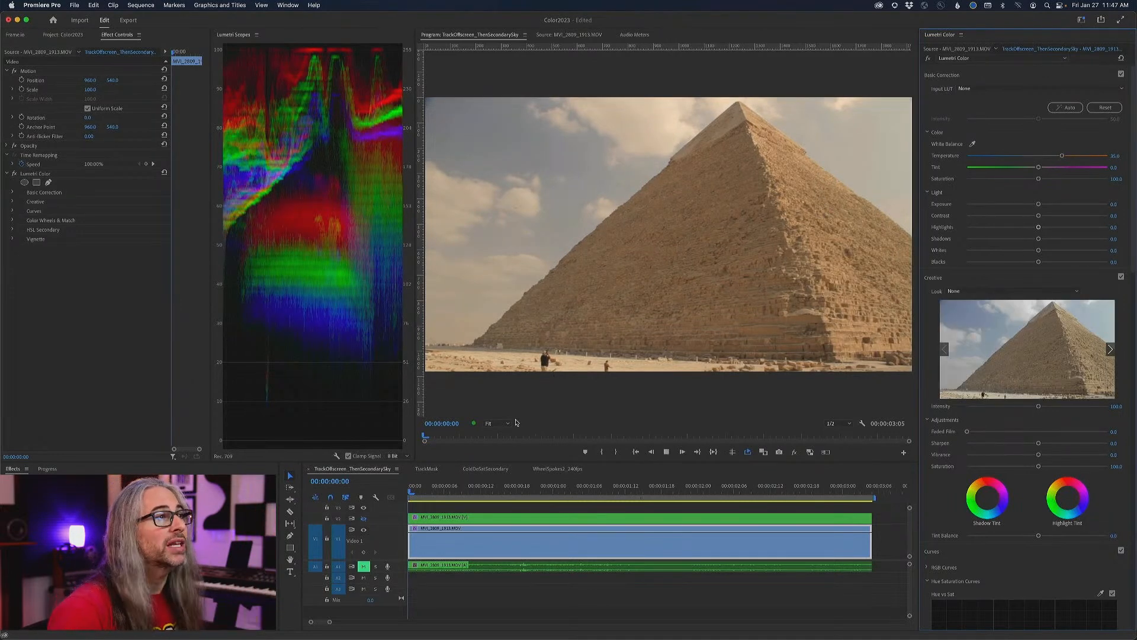
pyautogui.press('space')
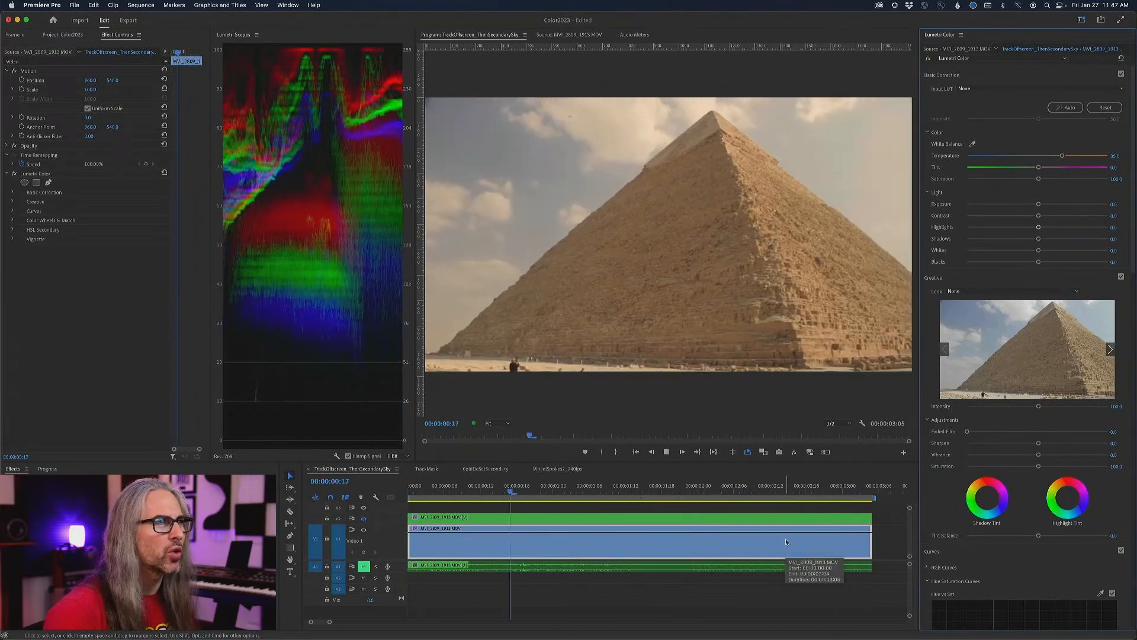
pyautogui.press('space')
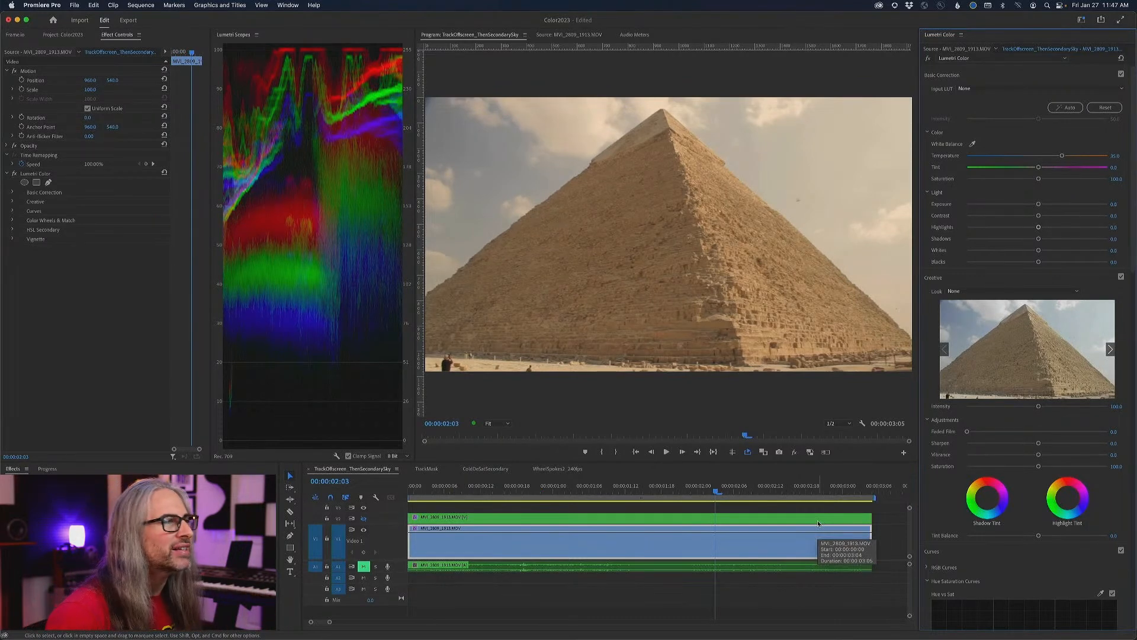
pyautogui.press('Home')
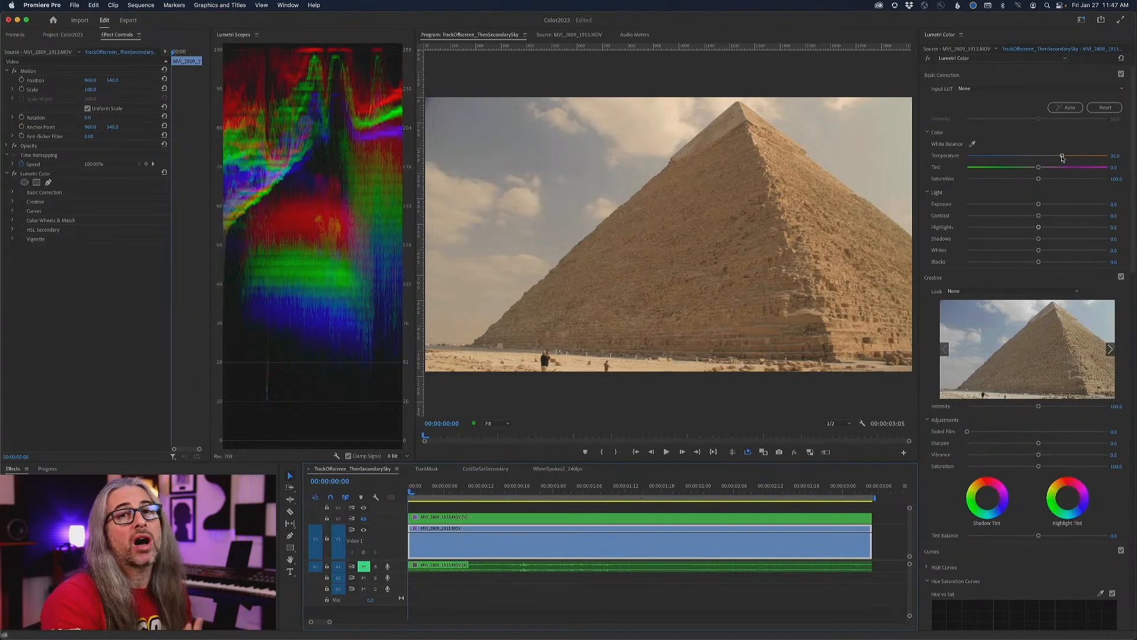
pyautogui.scroll(-1, 1062, 158)
pyautogui.doubleClick(1063, 148)
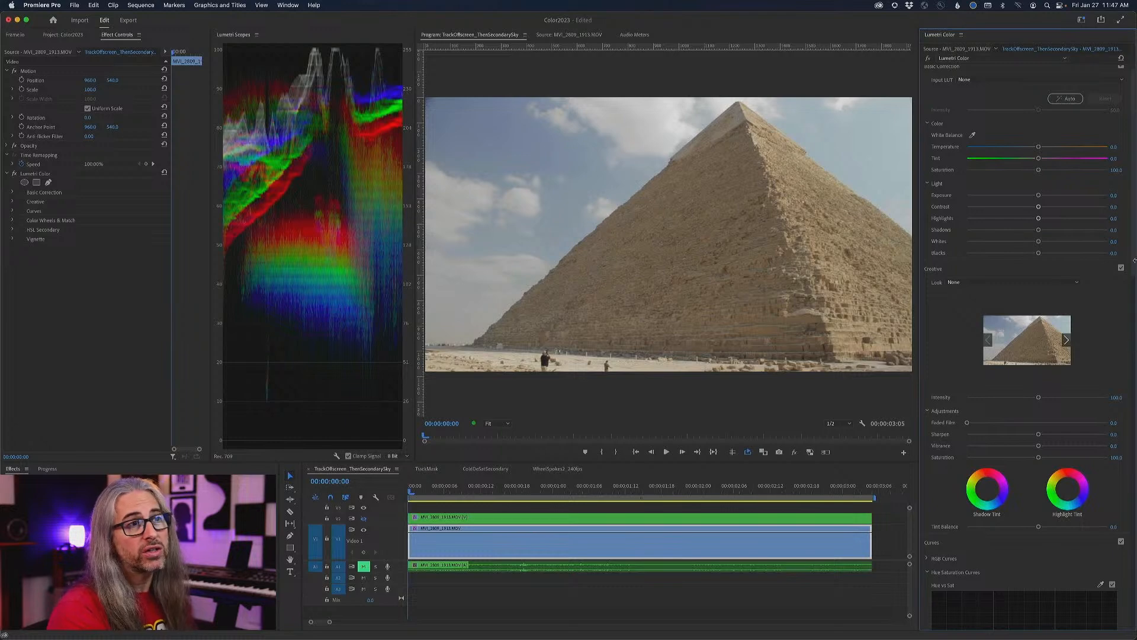
# - Preview the graded pyramid copy on track V2 in enlarged playback, hide that track again and return to the start
pyautogui.scroll(-10, 1135, 260)
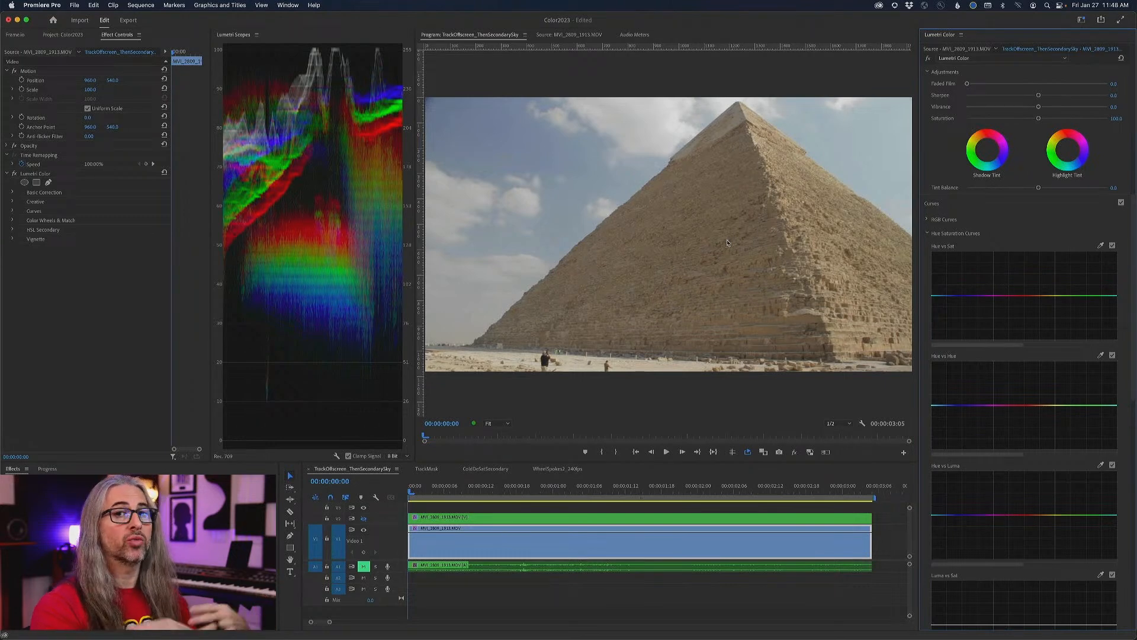
pyautogui.click(364, 520)
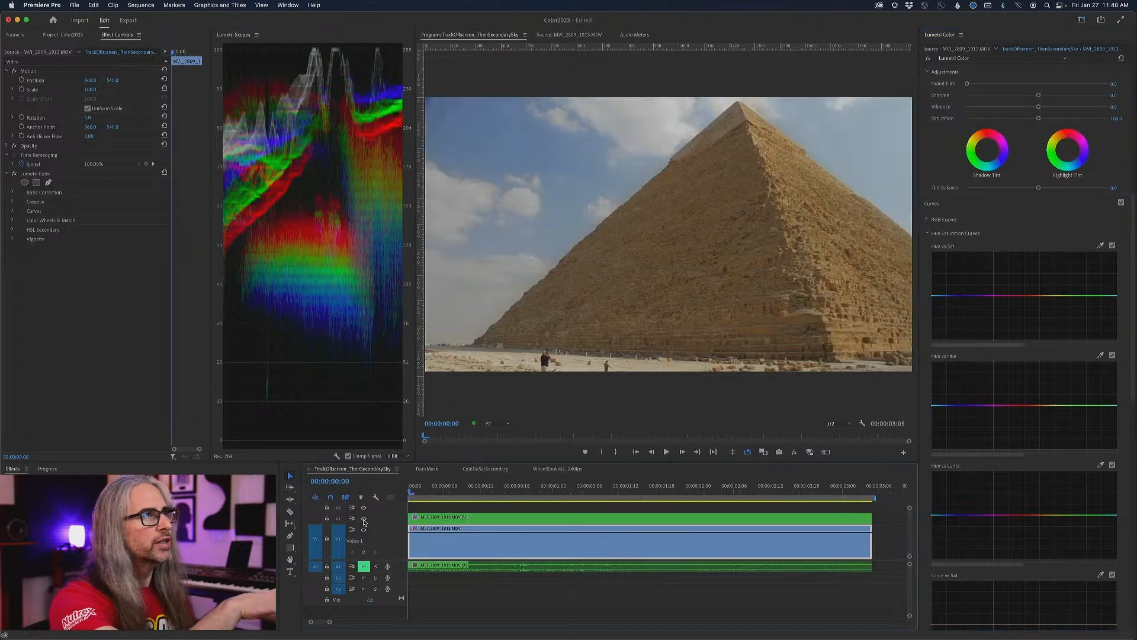
pyautogui.press('space')
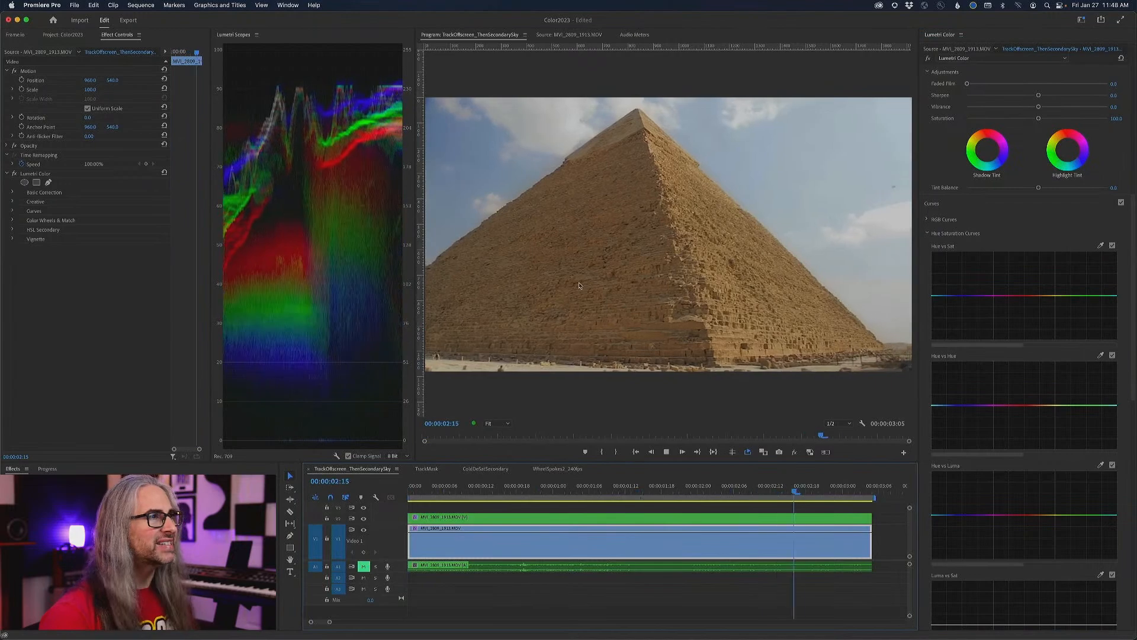
pyautogui.press('`')
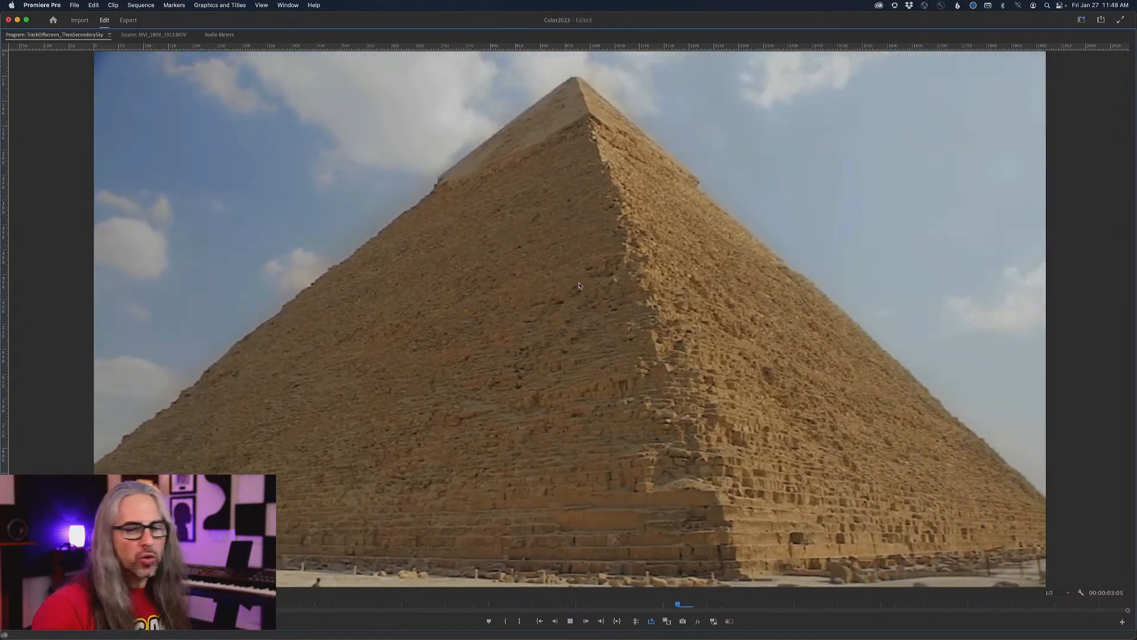
pyautogui.press('`')
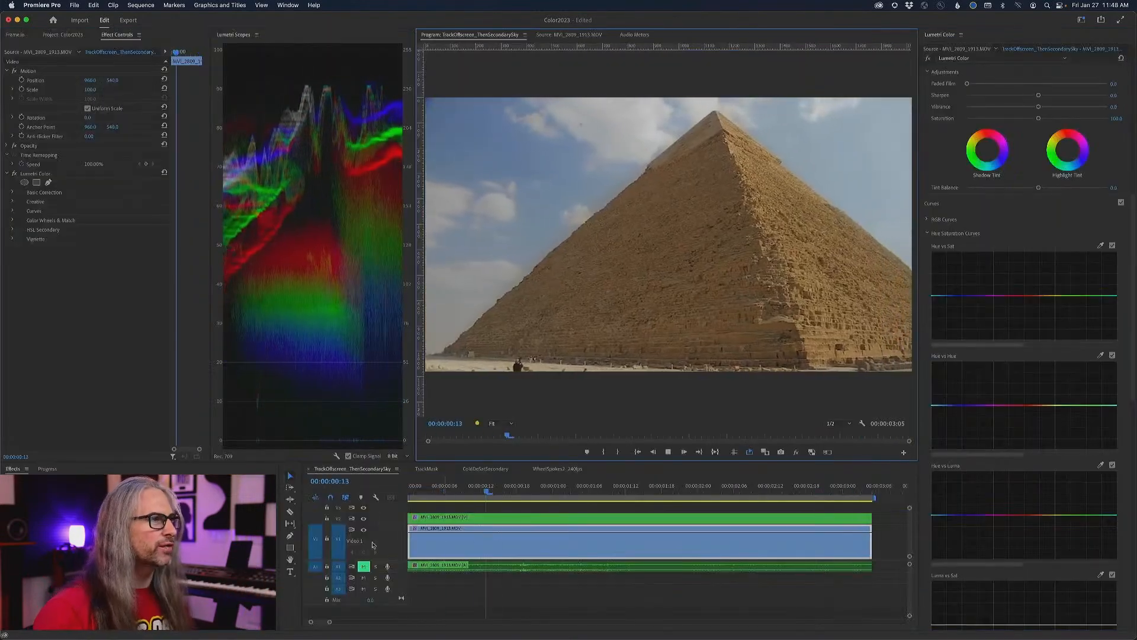
pyautogui.press('space')
pyautogui.click(363, 519)
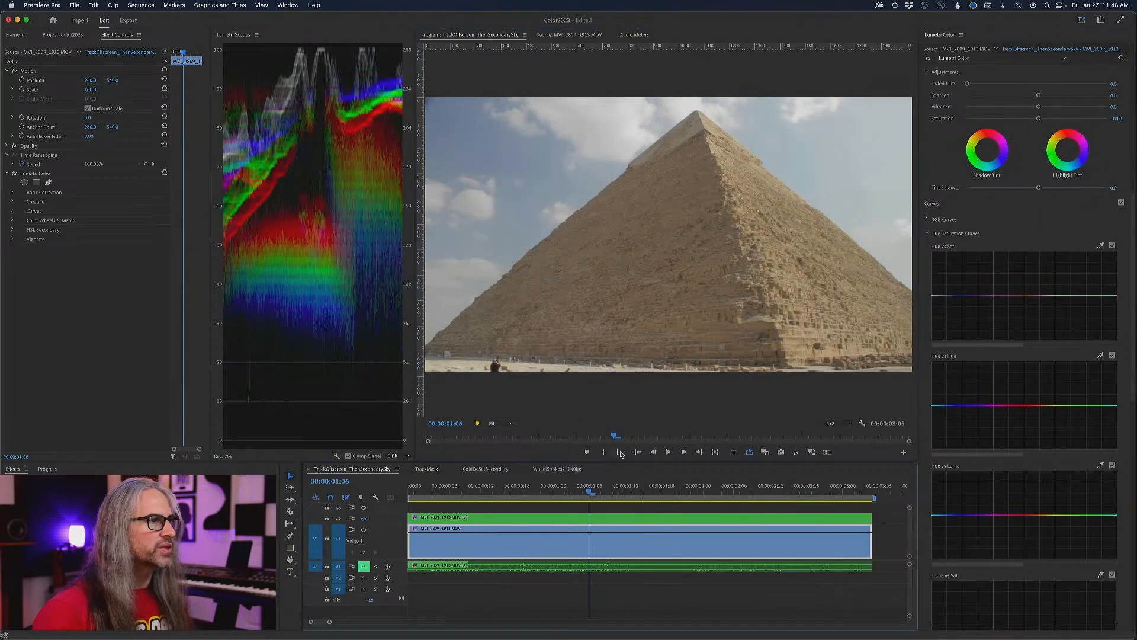
pyautogui.press('Home')
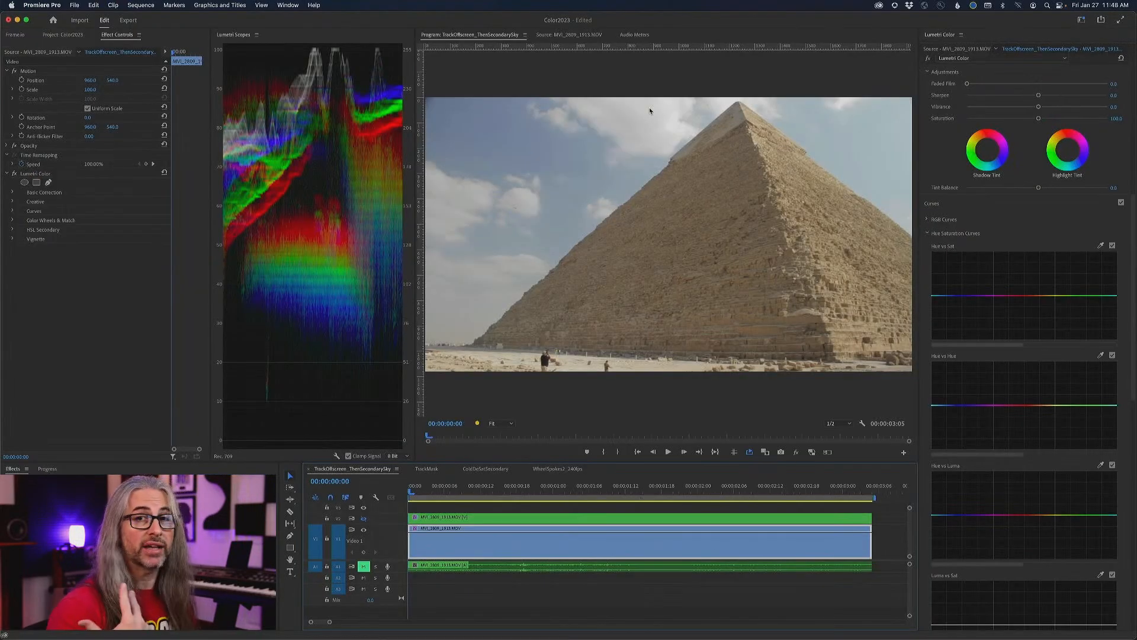
# - Scrub through the opening of the pyramid shot to judge its framing and park the playhead at 00:00:00:23
pyautogui.moveTo(413, 490); pyautogui.dragTo(578, 487)
pyautogui.moveTo(507, 500); pyautogui.dragTo(389, 509)
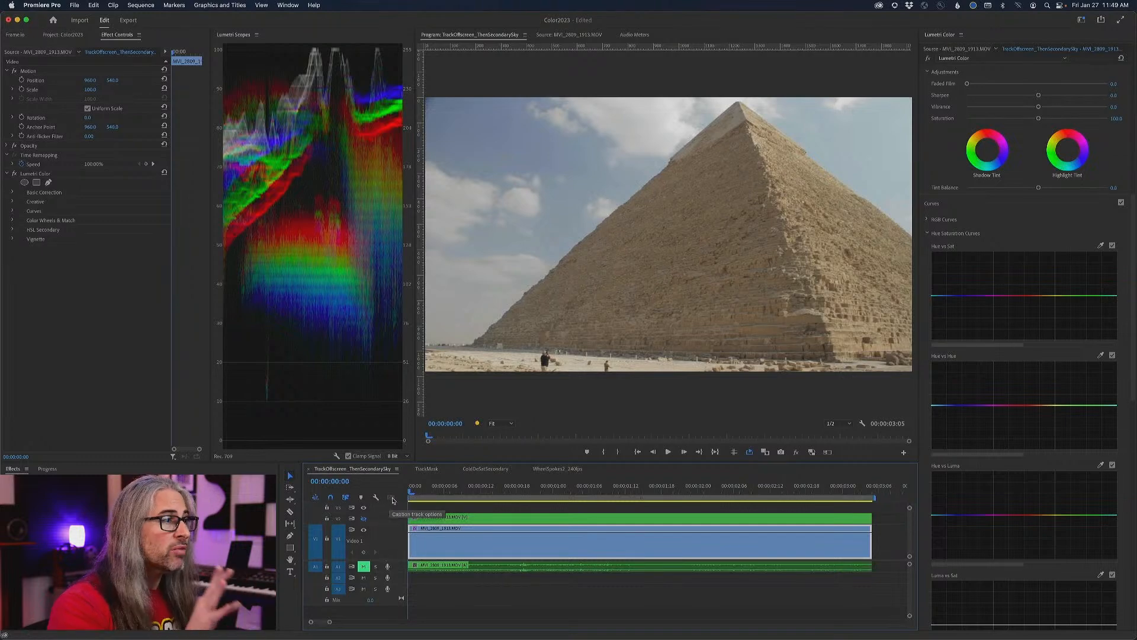
pyautogui.moveTo(413, 493); pyautogui.dragTo(510, 489)
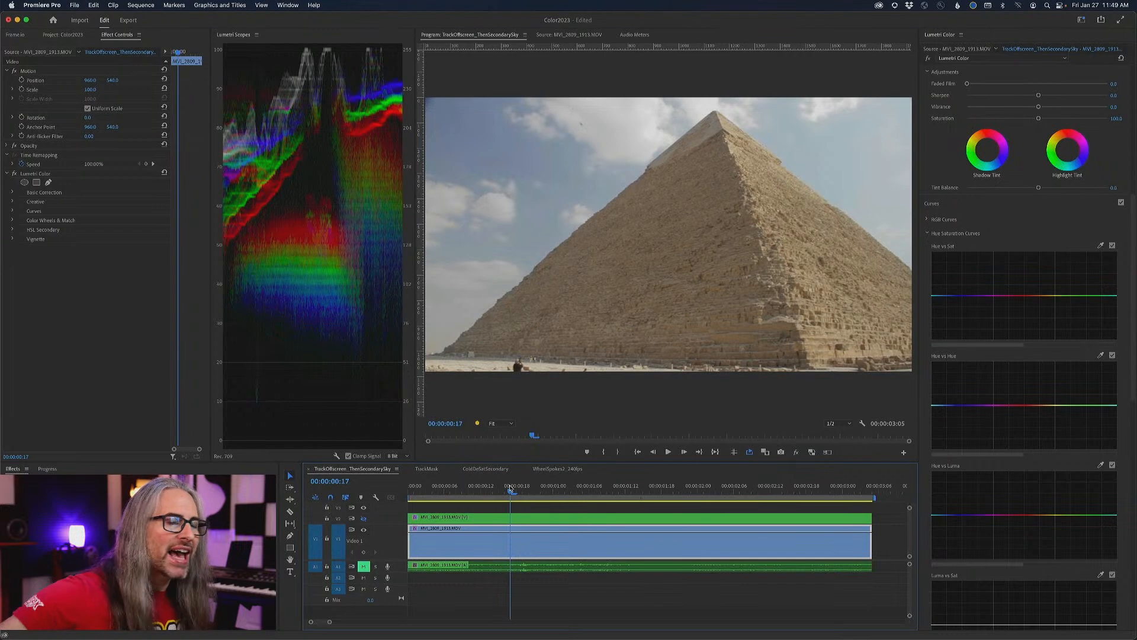
pyautogui.moveTo(509, 489); pyautogui.dragTo(548, 484)
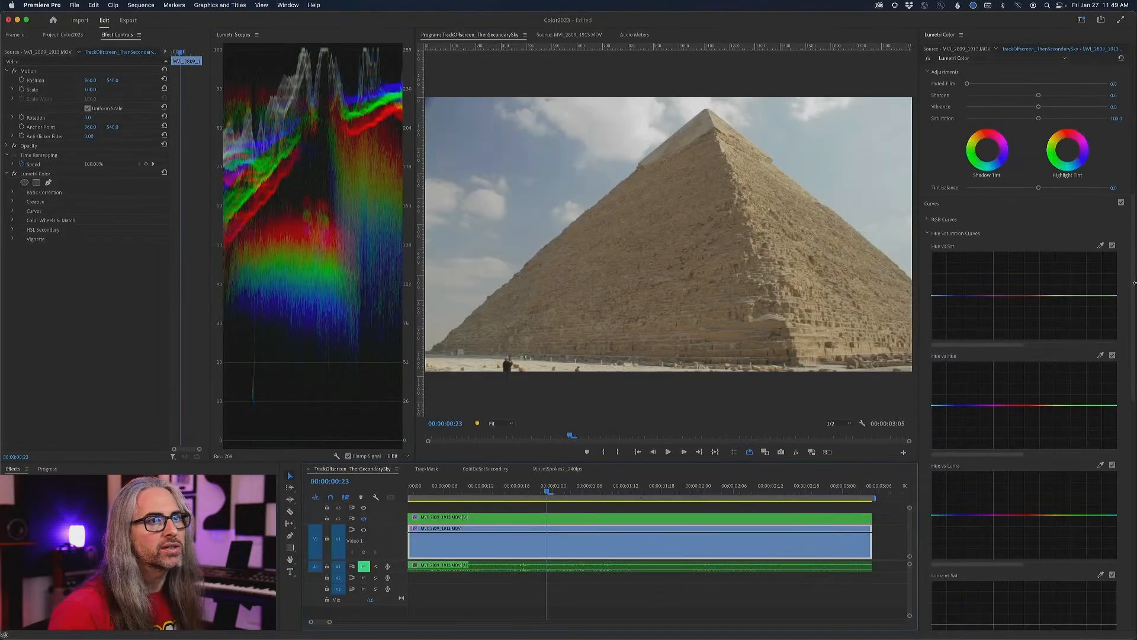
pyautogui.scroll(6, 1133, 282)
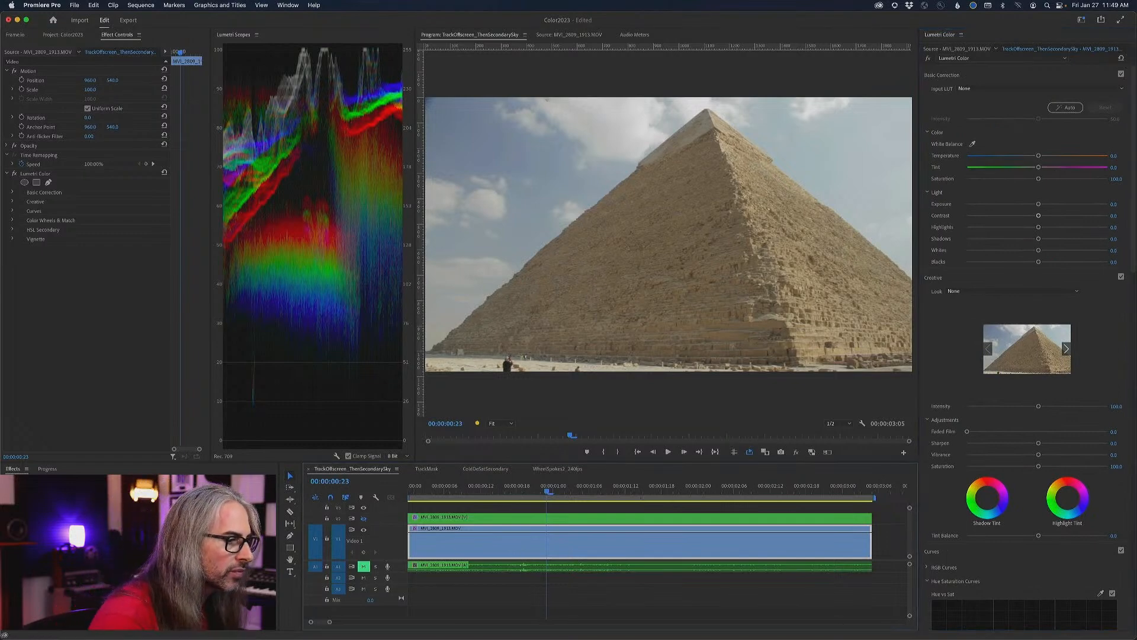
# - Draw a closed free-draw bezier mask for Lumetri Color around the pyramid, from base corner to apex to the frame edge and back
pyautogui.click(48, 182)
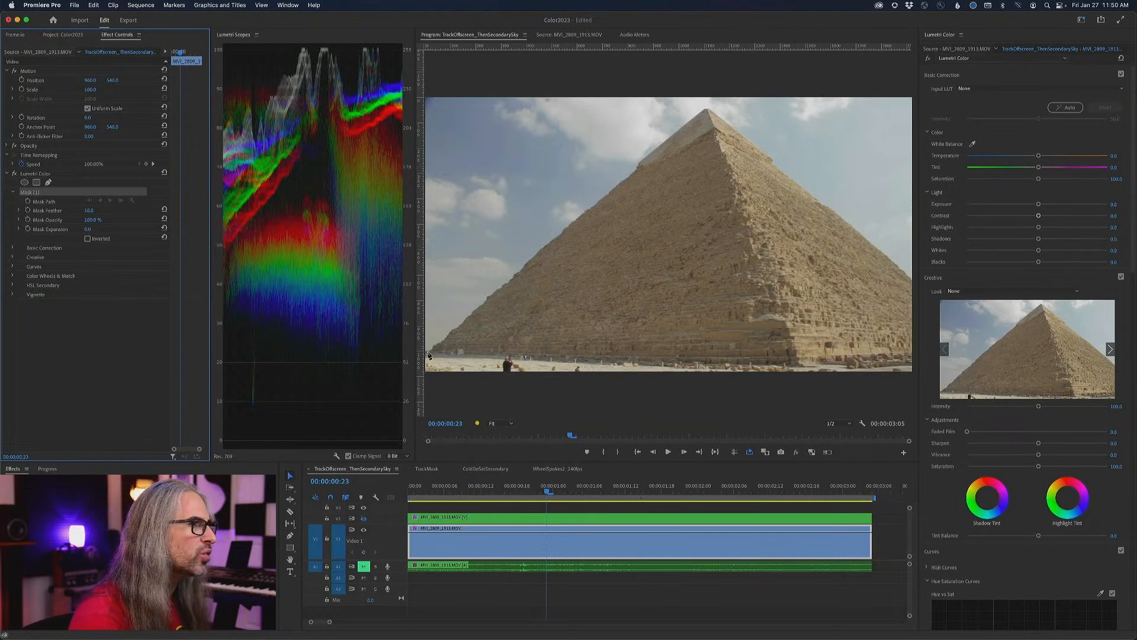
pyautogui.click(428, 354)
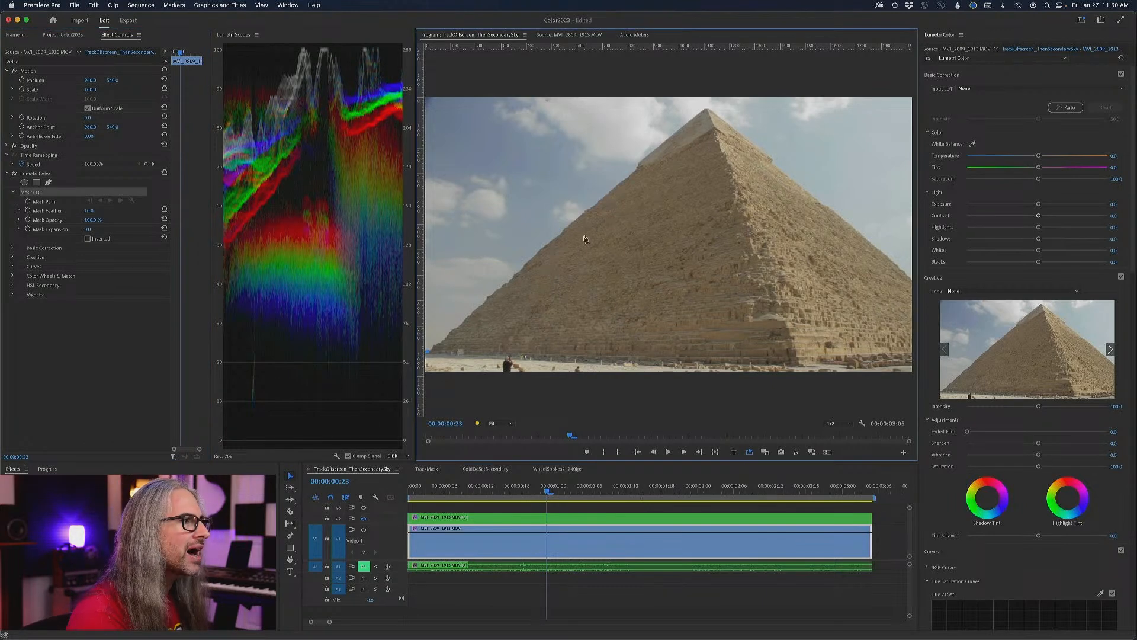
pyautogui.click(706, 107)
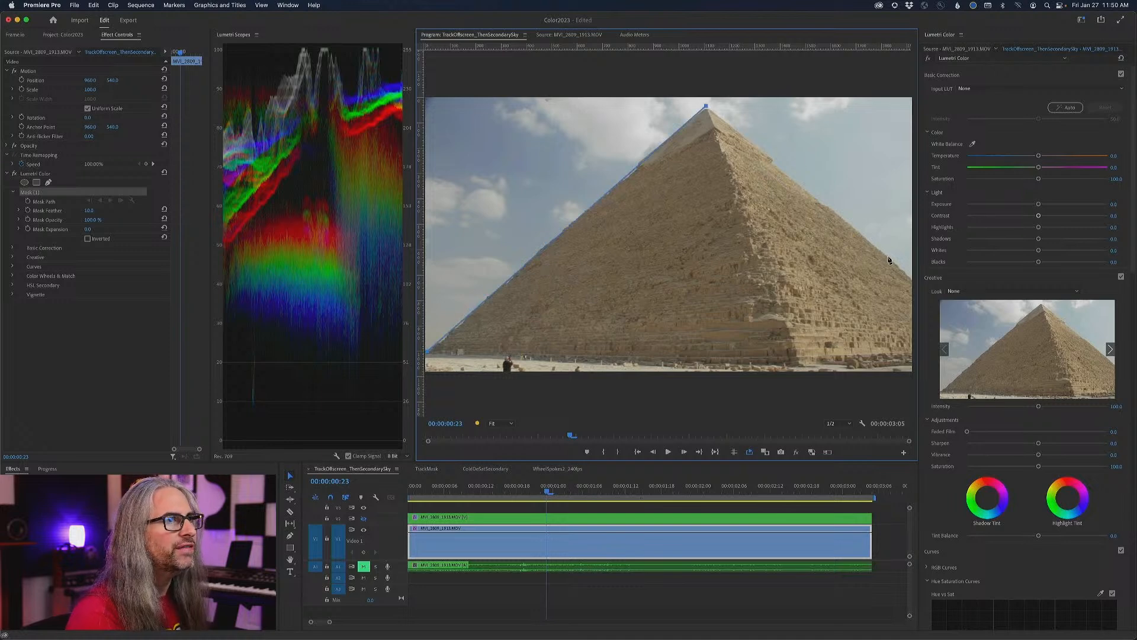
pyautogui.click(912, 278)
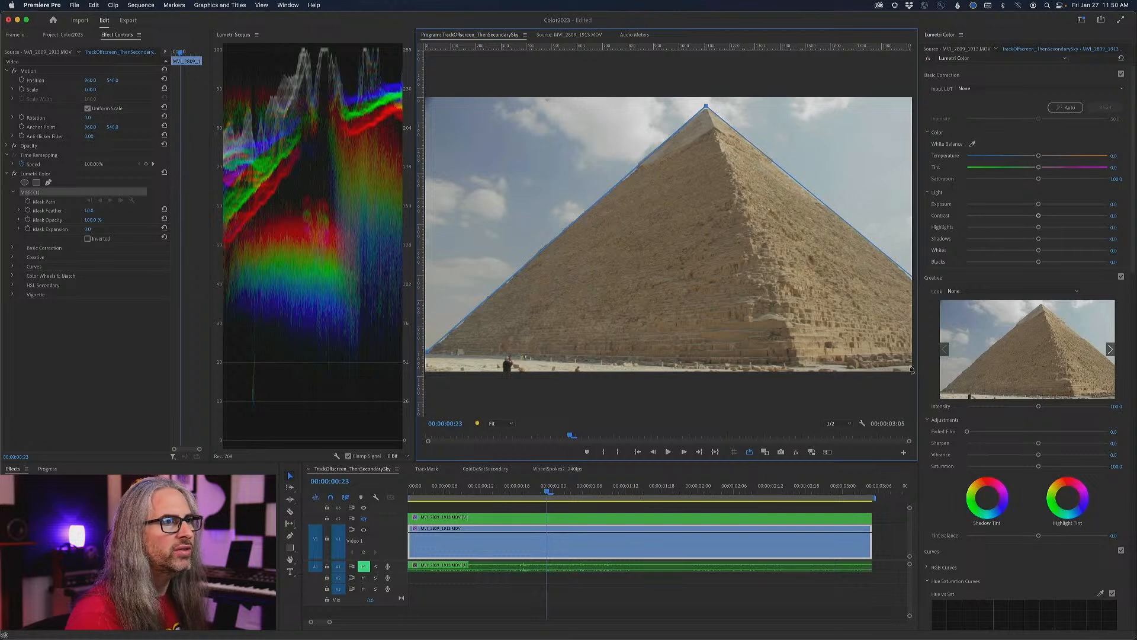
pyautogui.click(427, 356)
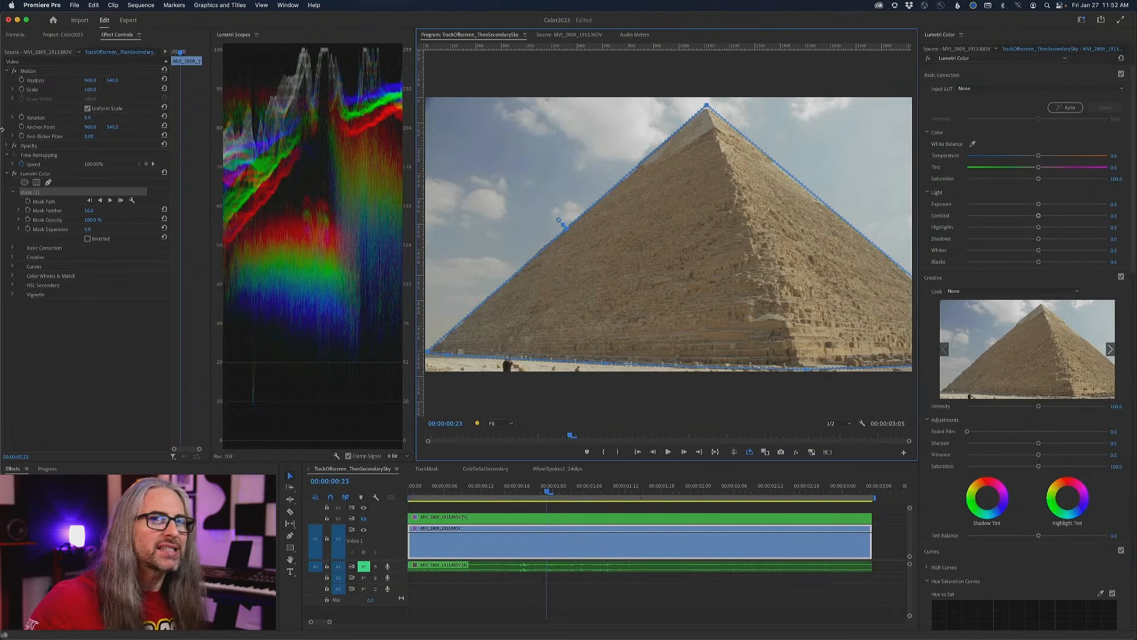
# - Track the pyramid mask backward to the clip's start and, from 00:00:00:23, forward to its end
pyautogui.click(152, 273)
pyautogui.press('super+t')
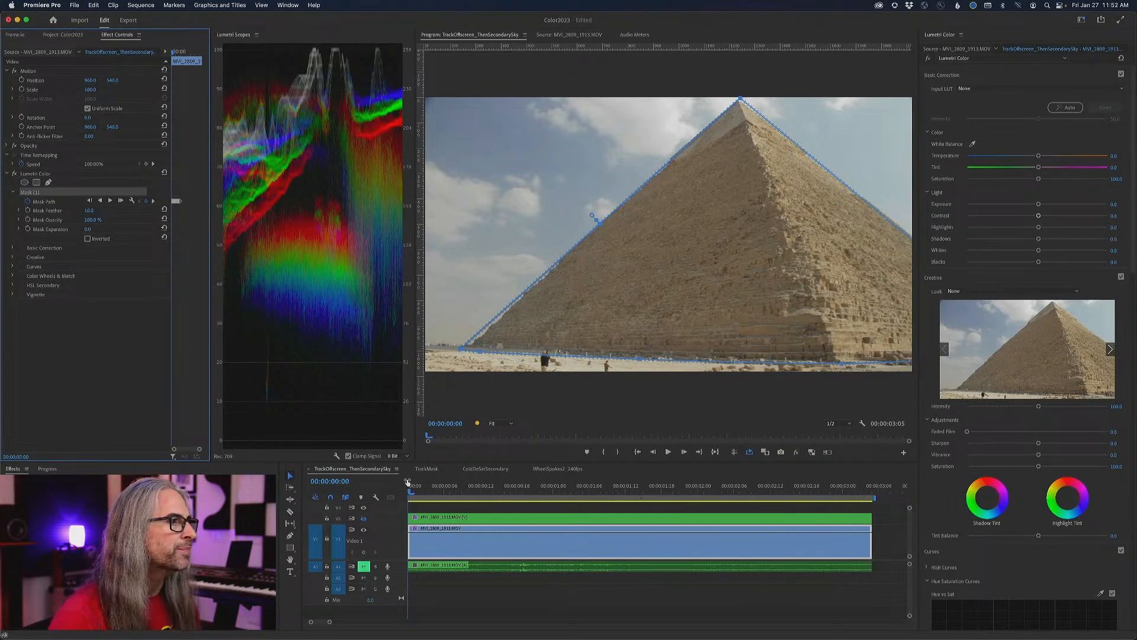
pyautogui.moveTo(413, 489); pyautogui.dragTo(549, 491)
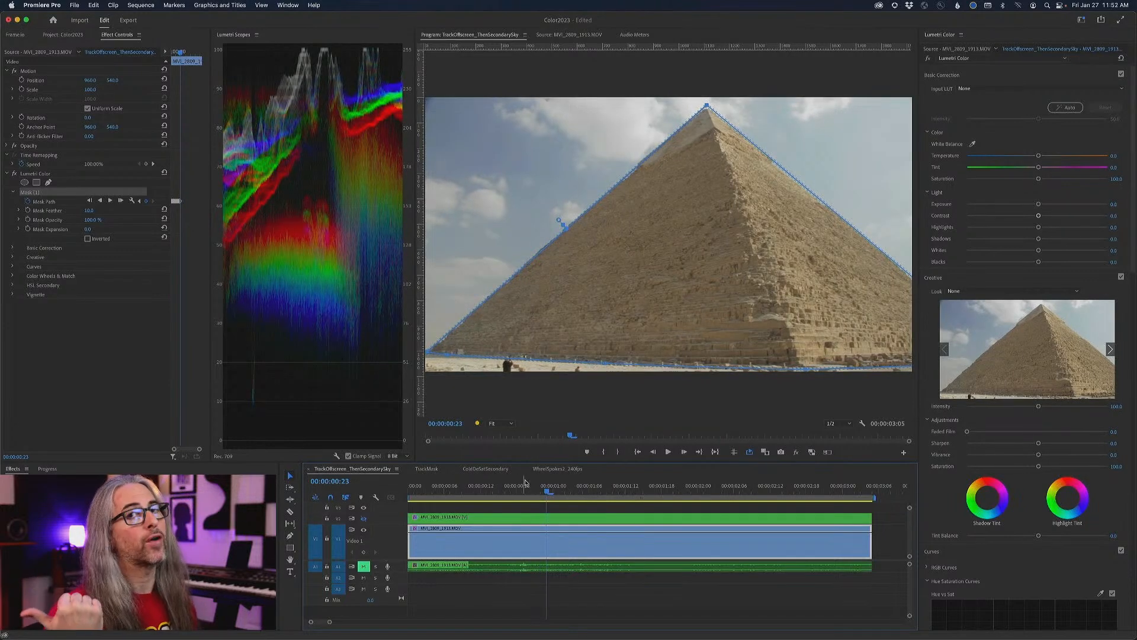
pyautogui.click(111, 202)
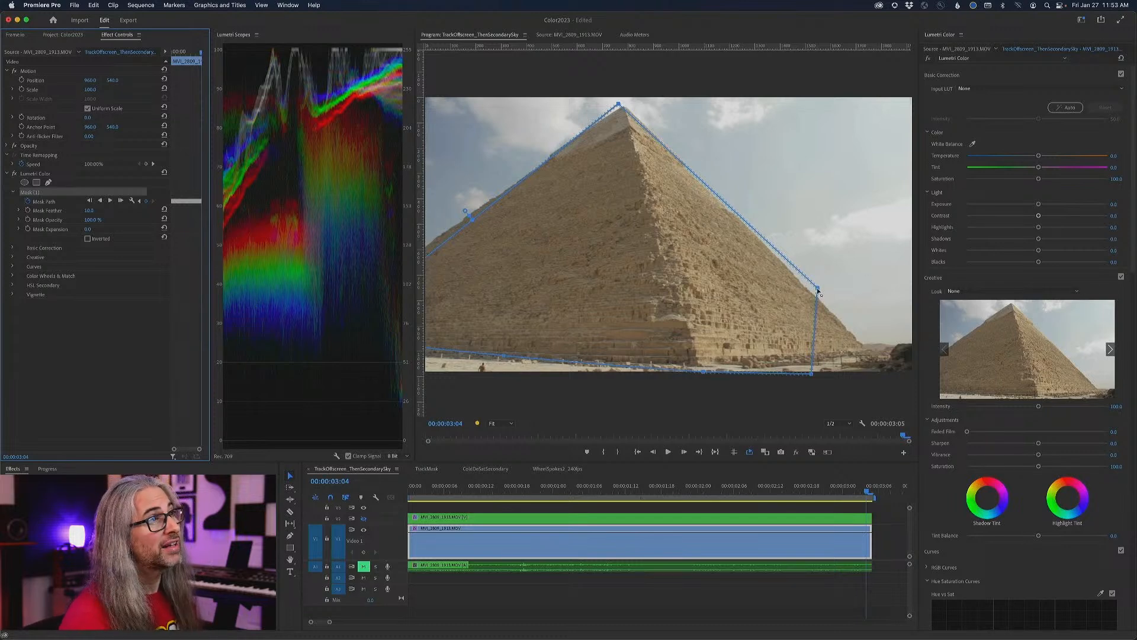
# - Refit the mask's base corners, apex and left edge to the pyramid at 00:00:03:04 and track it backward to the start
pyautogui.moveTo(818, 290); pyautogui.dragTo(875, 353)
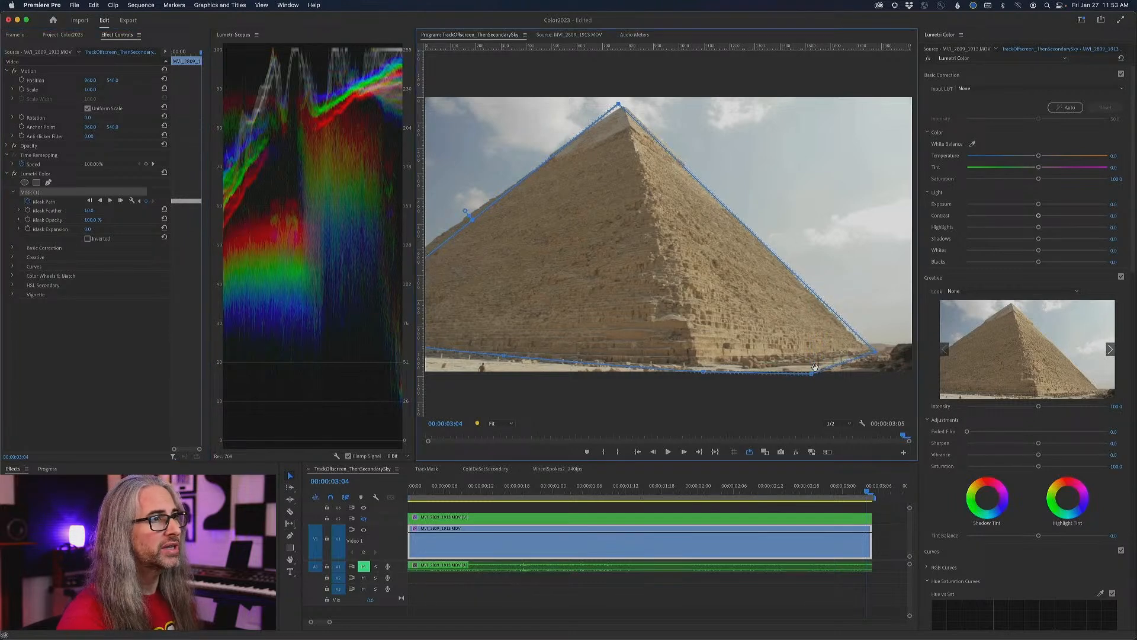
pyautogui.moveTo(813, 374); pyautogui.dragTo(811, 364)
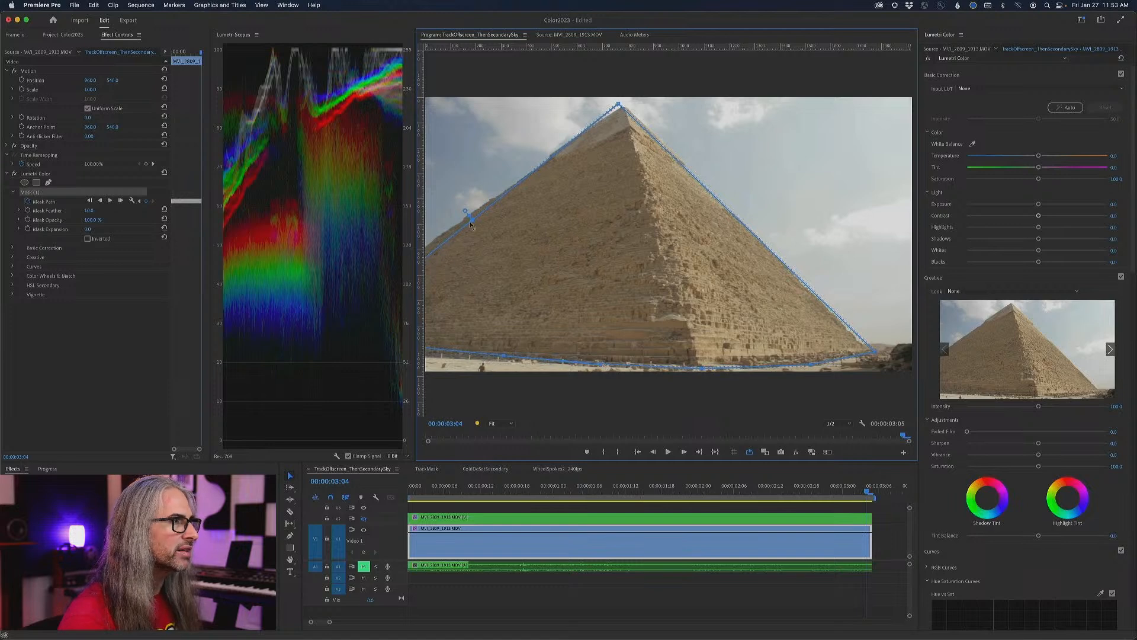
pyautogui.moveTo(619, 104); pyautogui.dragTo(624, 104)
pyautogui.moveTo(430, 258); pyautogui.dragTo(422, 249)
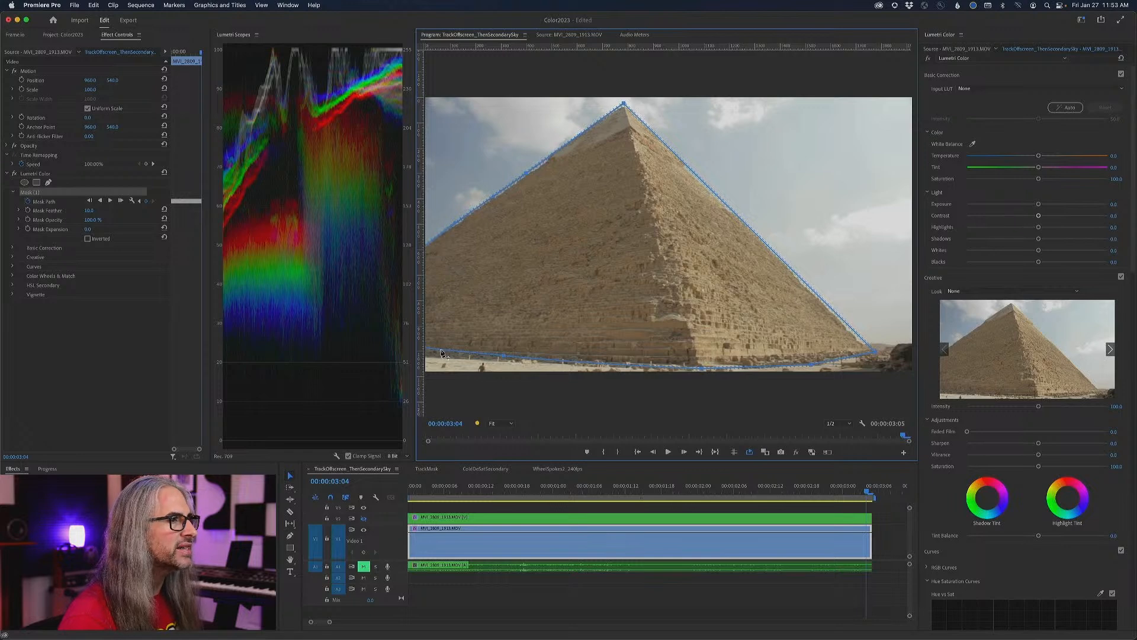
pyautogui.moveTo(439, 351); pyautogui.dragTo(430, 357)
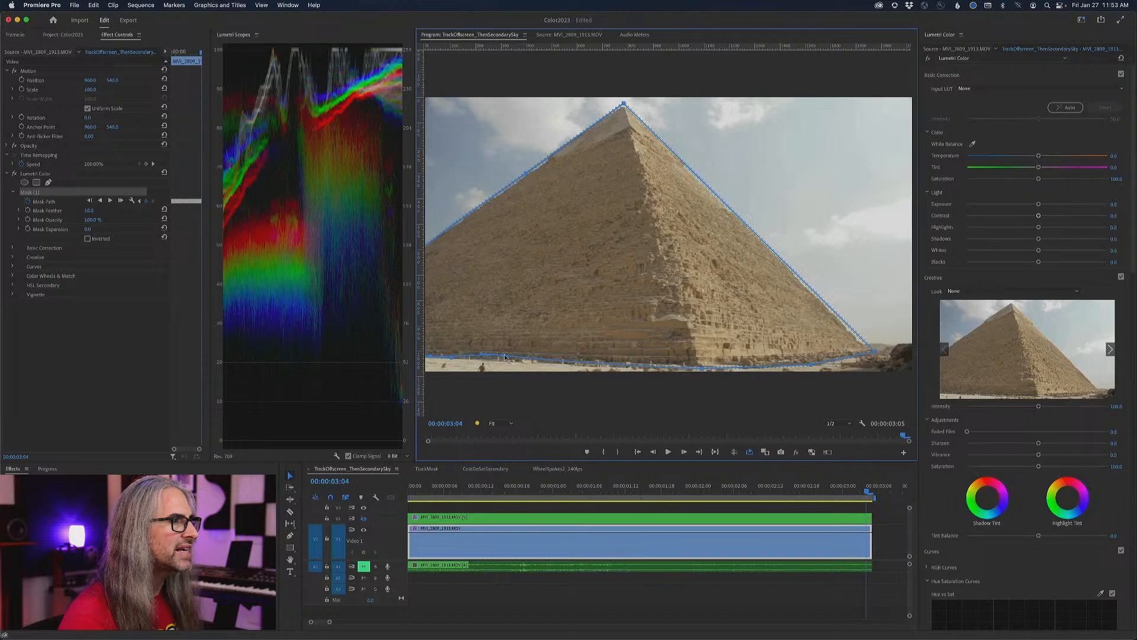
pyautogui.moveTo(503, 357); pyautogui.dragTo(504, 359)
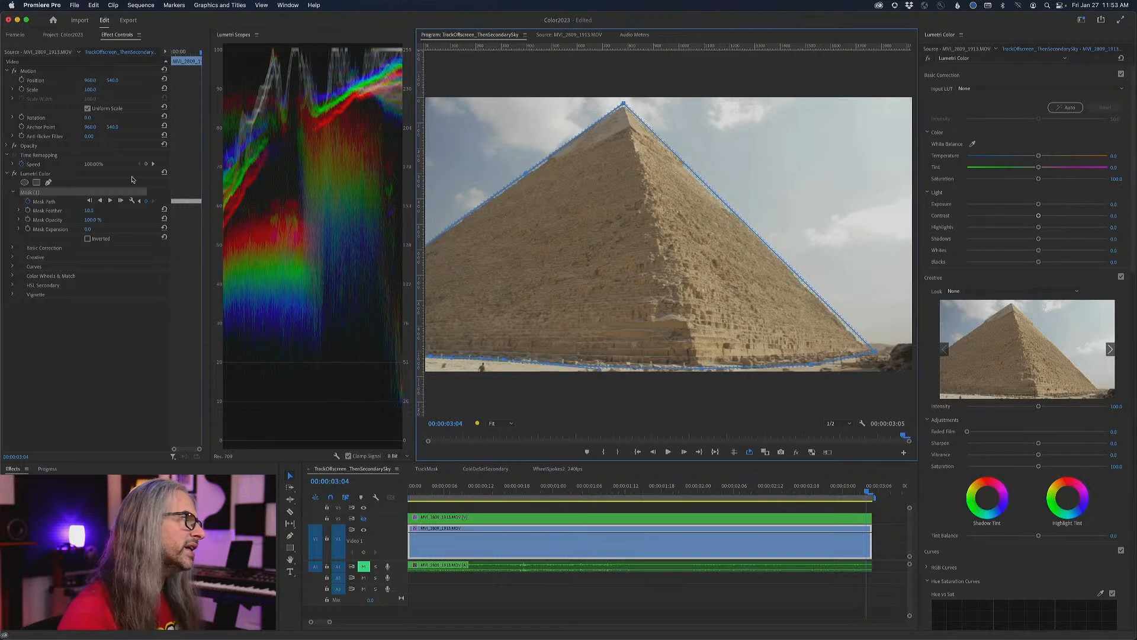
pyautogui.click(101, 202)
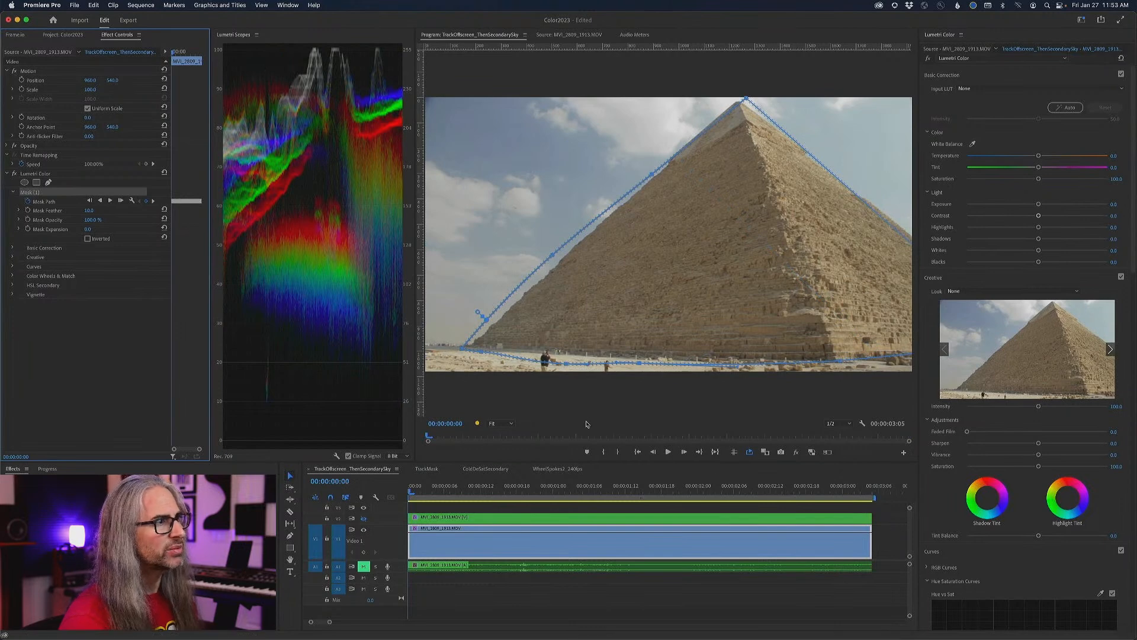
# - Refine the mask's base line, left edge and apex to match the pyramid at 00:00:00:00
pyautogui.moveTo(569, 366); pyautogui.dragTo(570, 358)
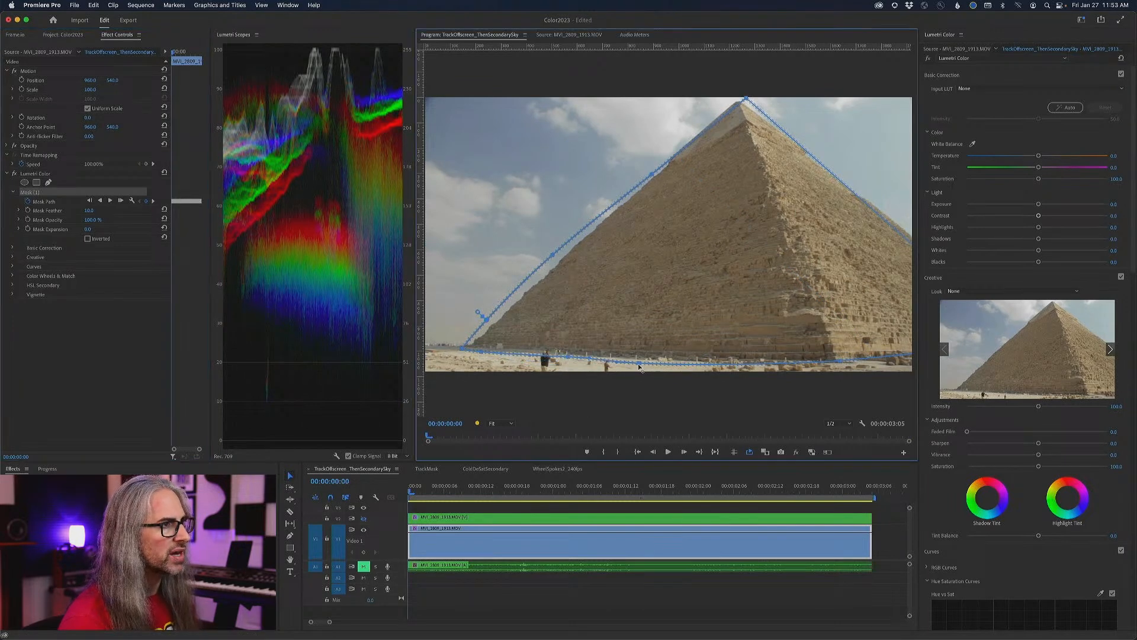
pyautogui.moveTo(554, 256); pyautogui.dragTo(557, 261)
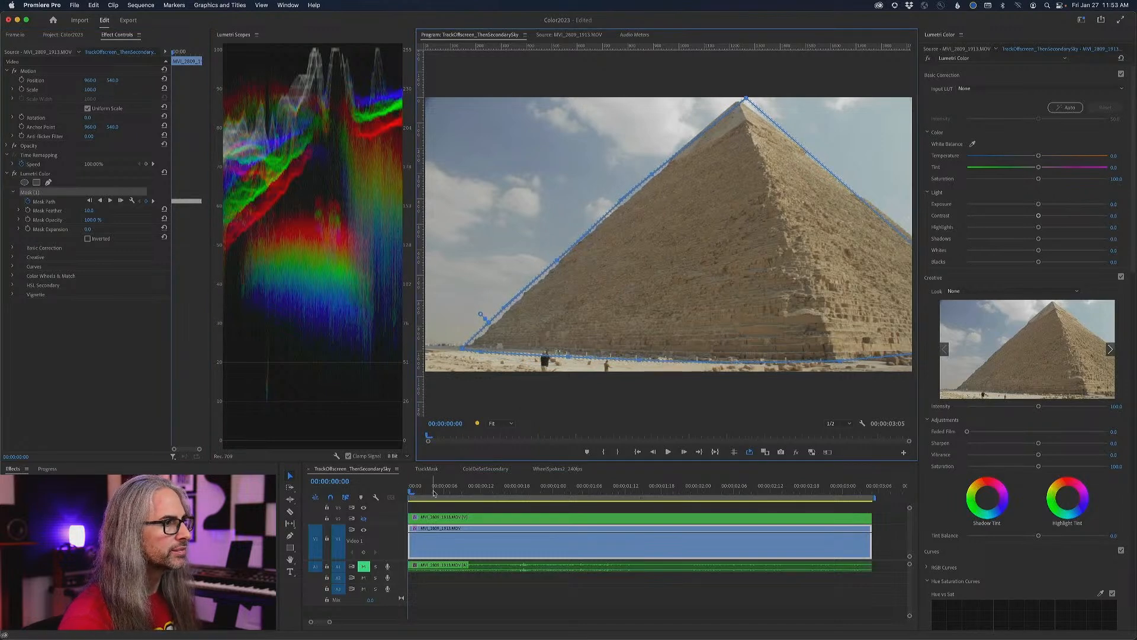
pyautogui.click(407, 474)
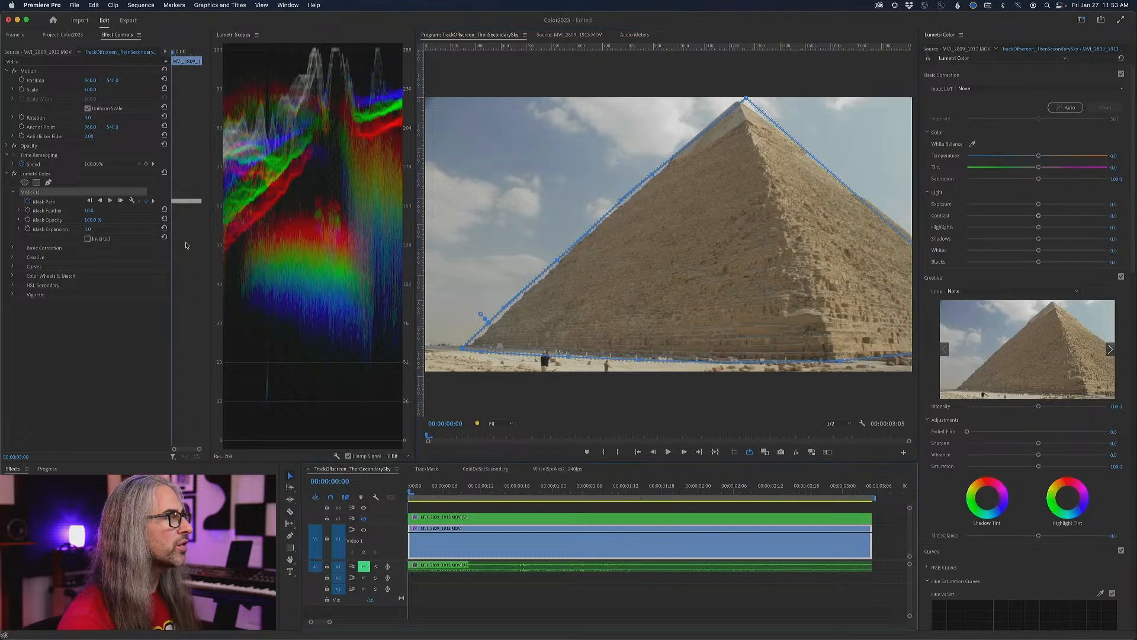
pyautogui.moveTo(411, 492)
pyautogui.mouseDown()
pyautogui.moveTo(831, 508)
pyautogui.moveTo(411, 498)
pyautogui.mouseUp()
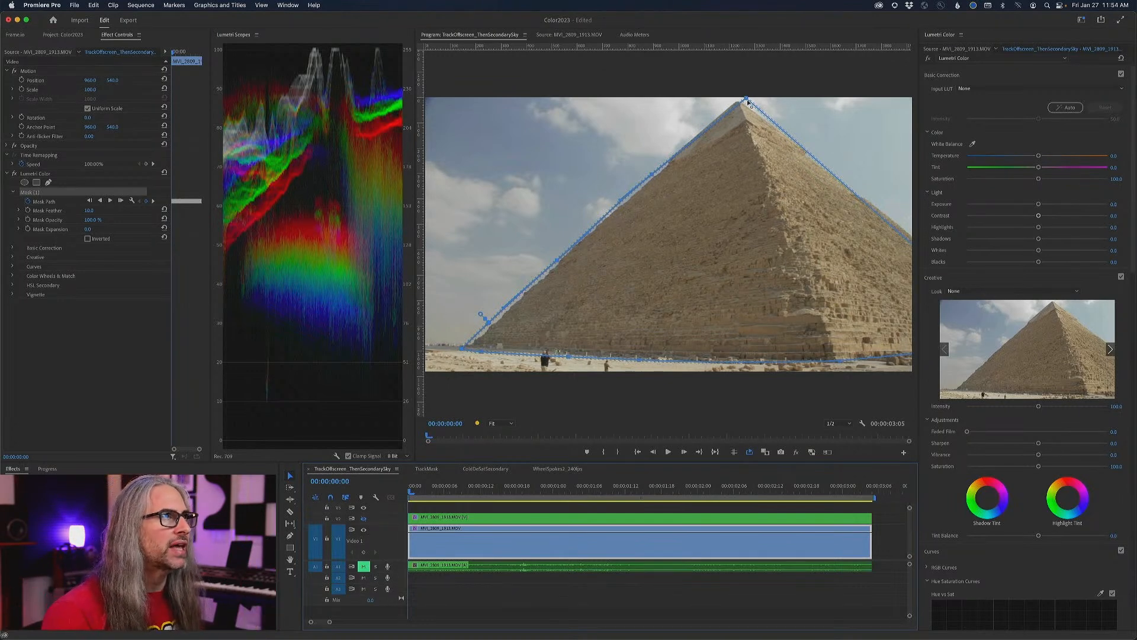
pyautogui.moveTo(747, 99); pyautogui.dragTo(739, 101)
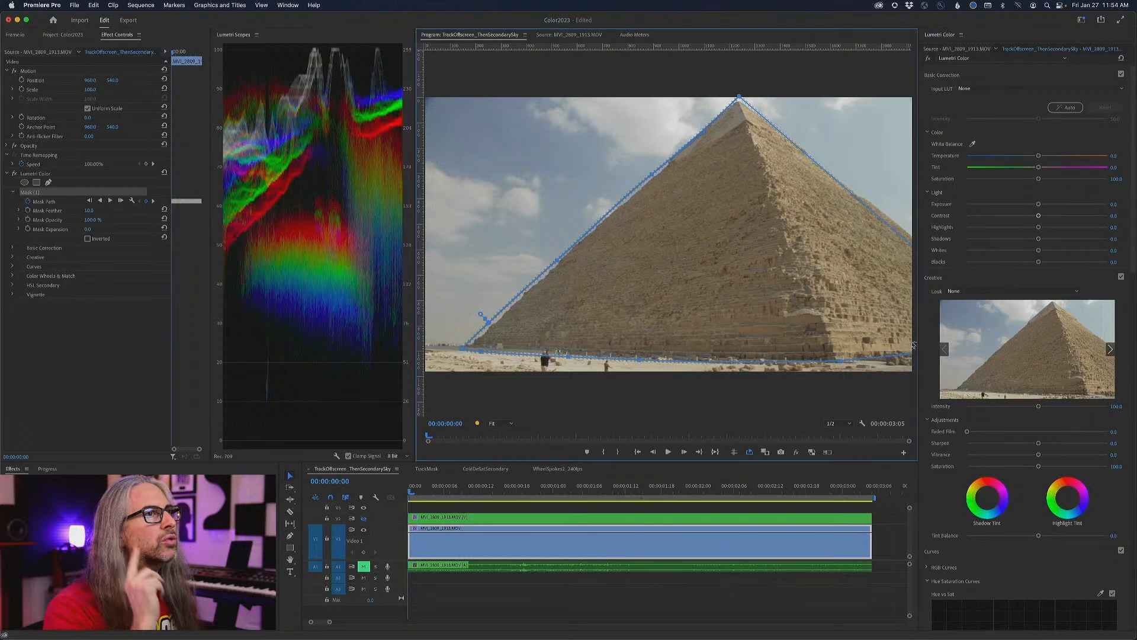
# - Warm the masked pyramid with a temperature of about 31.2, raise its contrast to about 42, and preview the opening frames
pyautogui.moveTo(1040, 157); pyautogui.dragTo(1042, 157)
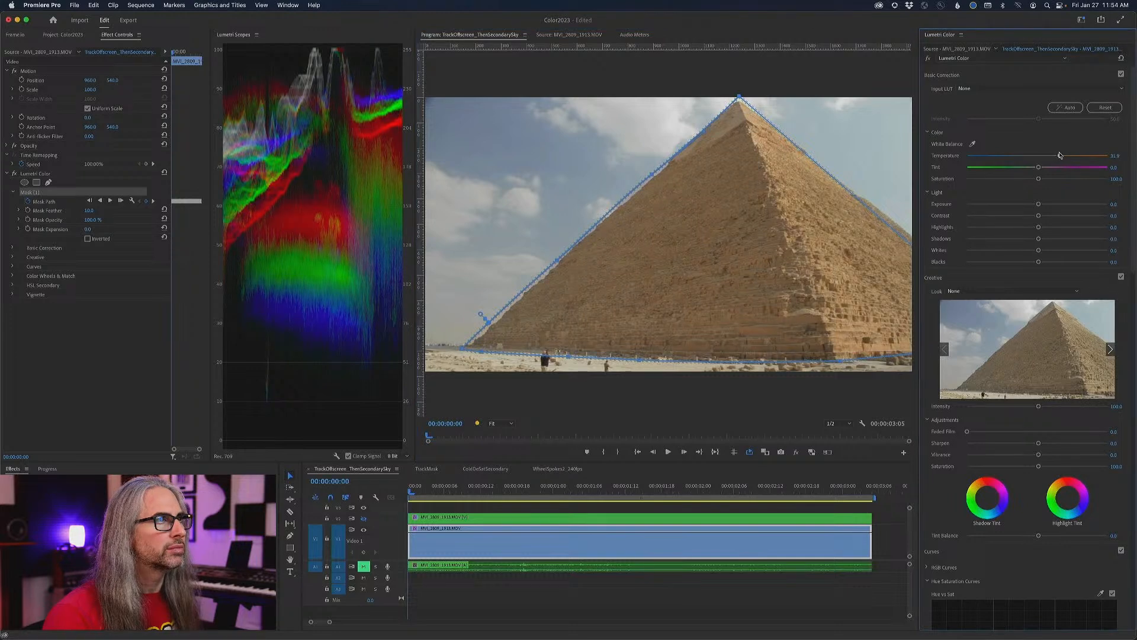
pyautogui.moveTo(1040, 218); pyautogui.dragTo(1058, 216)
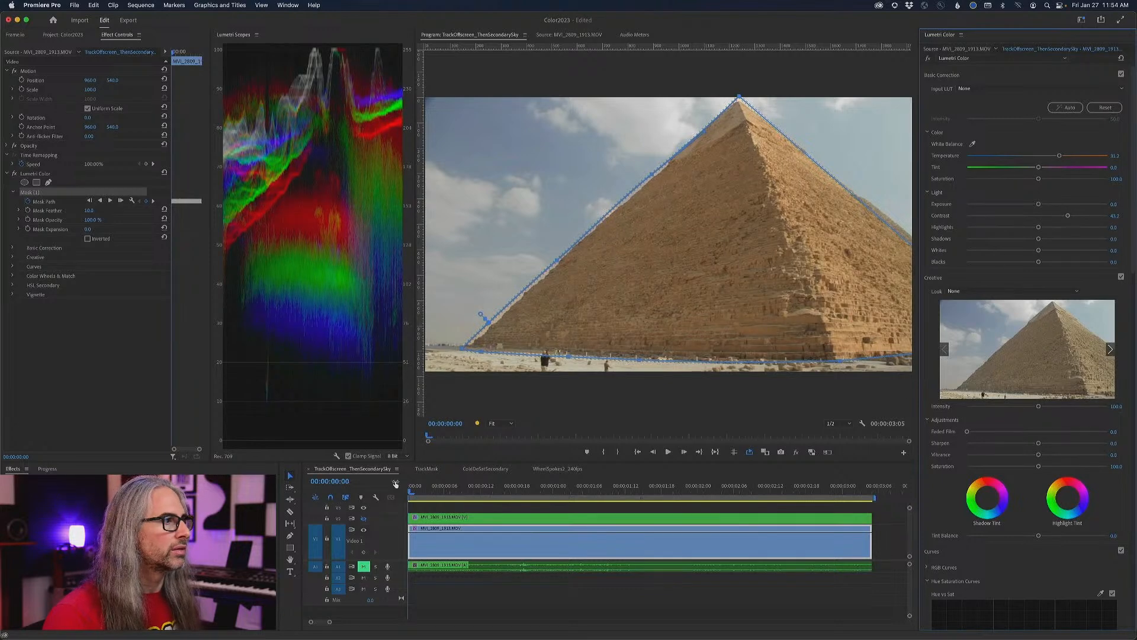
pyautogui.press('space')
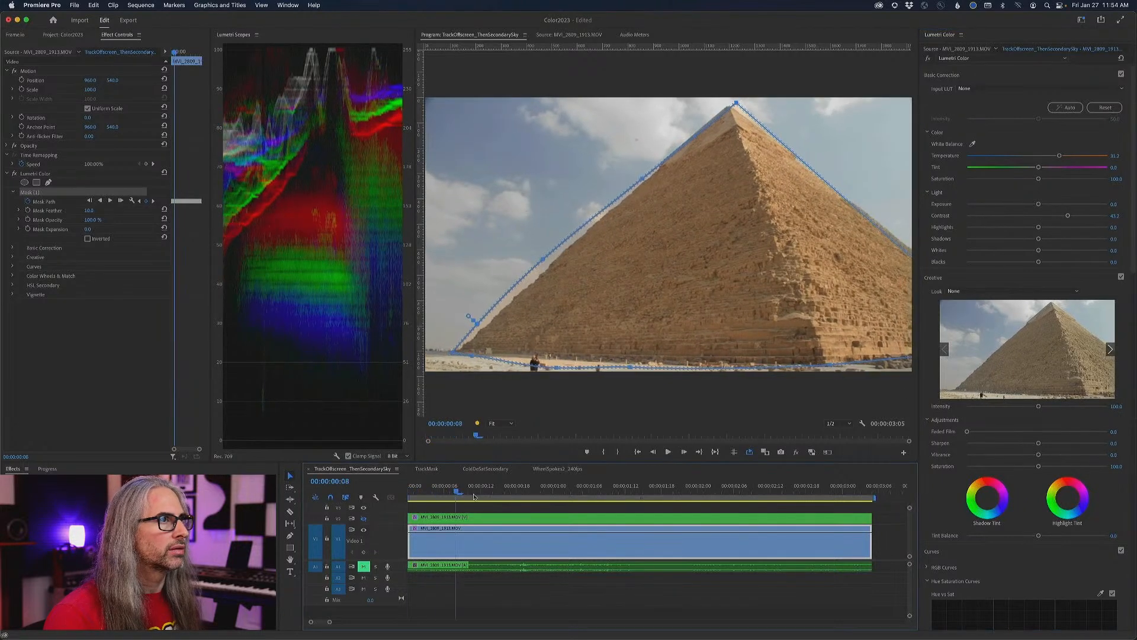
pyautogui.click(893, 249)
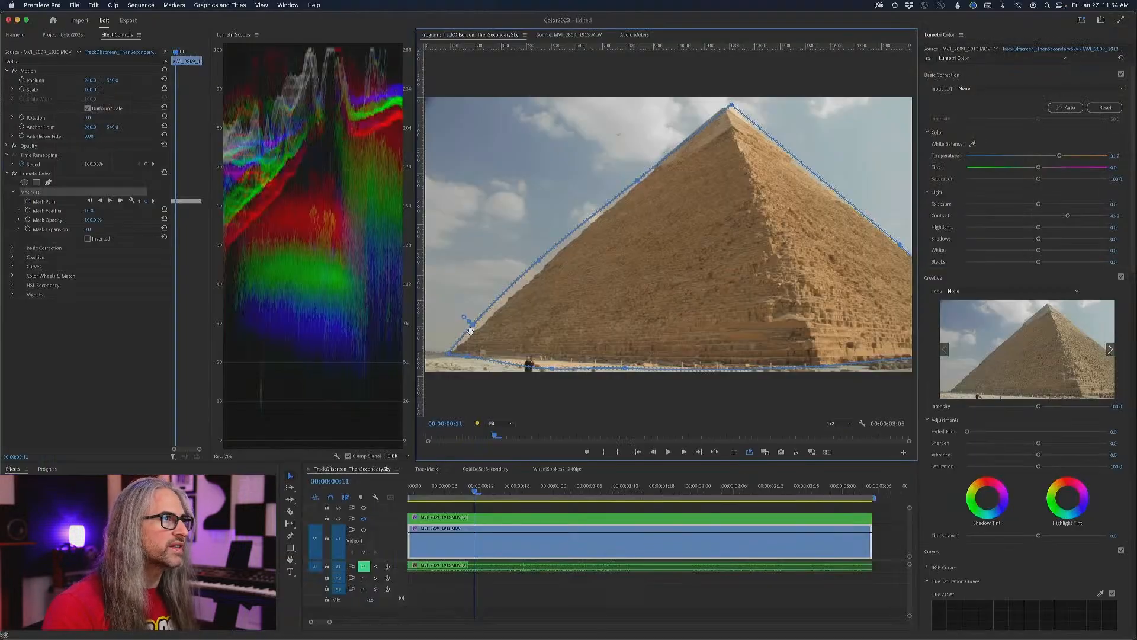
# - Set the pyramid mask's feather to about 70, then its saturation to about 113.6 and highlights to about -18.6
pyautogui.moveTo(87, 211)
pyautogui.mouseDown()
pyautogui.moveTo(119, 211)
pyautogui.moveTo(100, 211)
pyautogui.mouseUp()
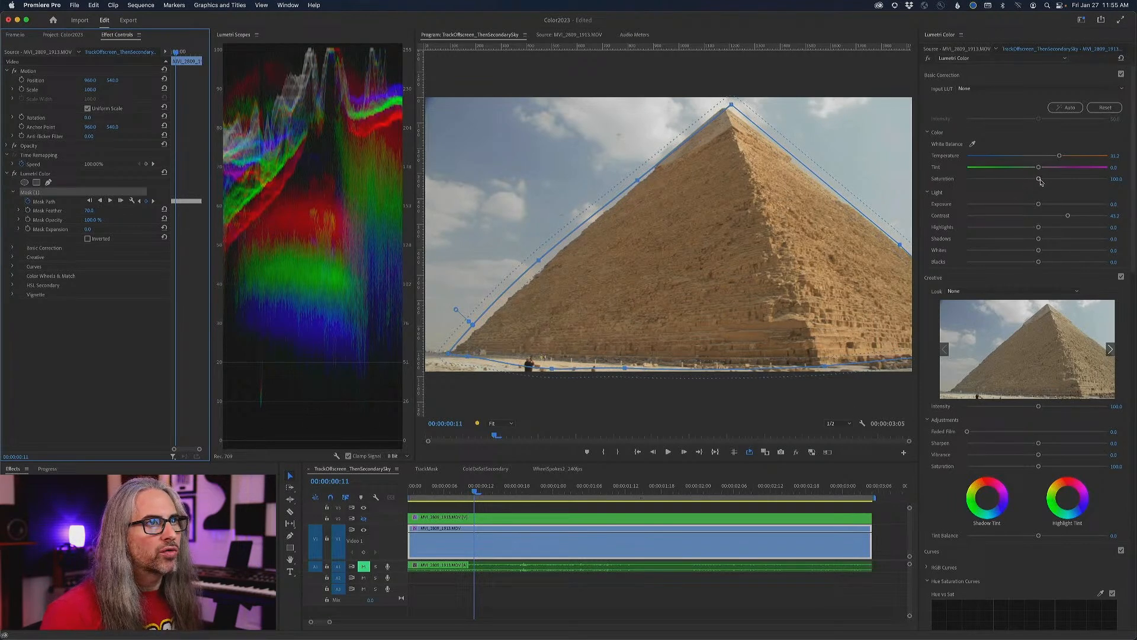
pyautogui.moveTo(1040, 178); pyautogui.dragTo(1046, 179)
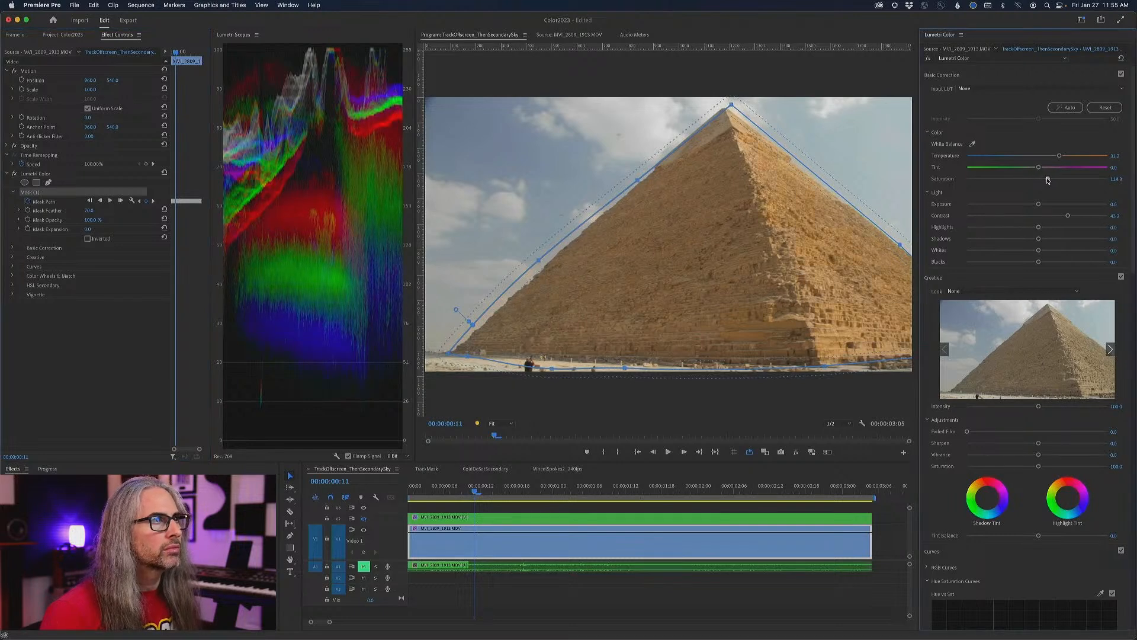
pyautogui.moveTo(1039, 228); pyautogui.dragTo(1025, 226)
# - Deselect the mask and play the graded clip from its start to examine the pyramid correction, returning to the first frame
pyautogui.moveTo(475, 491); pyautogui.dragTo(414, 491)
pyautogui.press('Left')
pyautogui.click(116, 346)
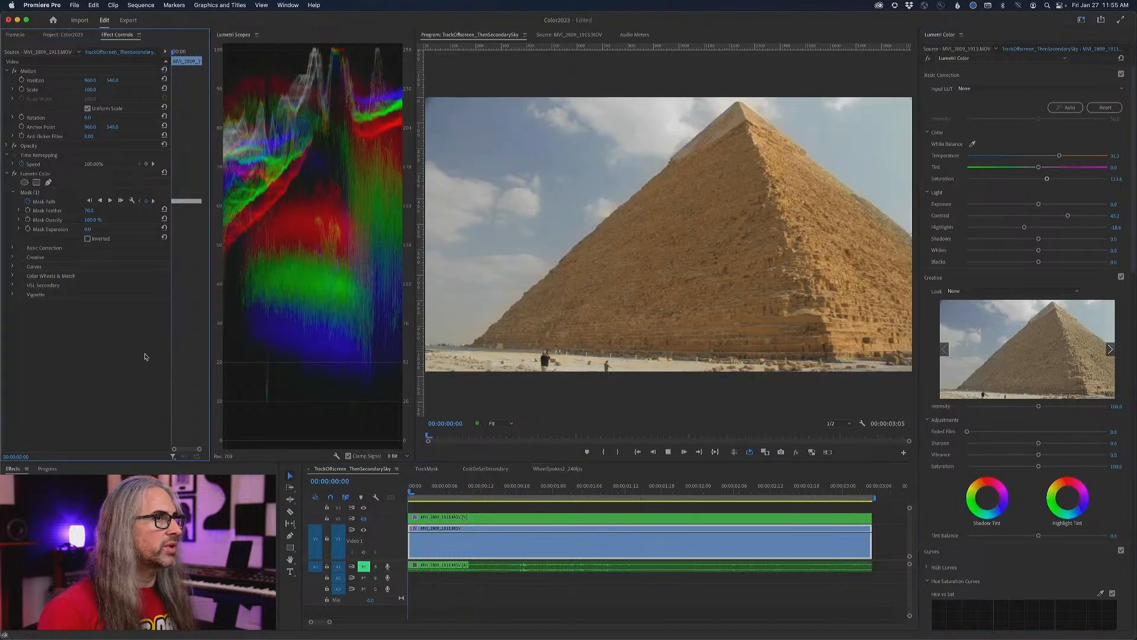
pyautogui.press('space')
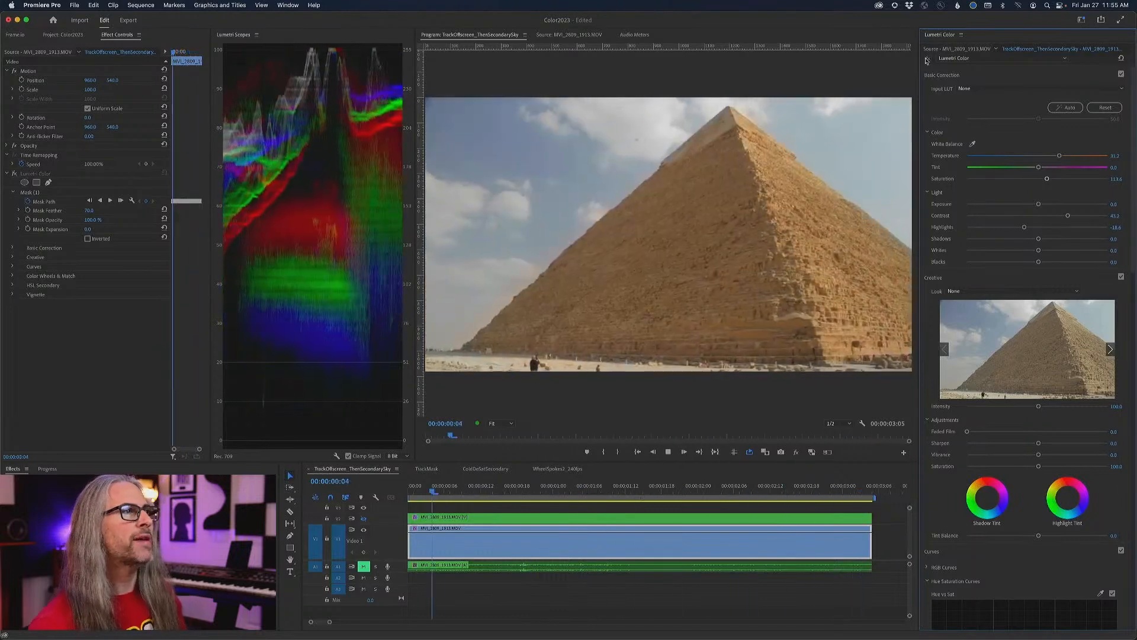
pyautogui.press('space')
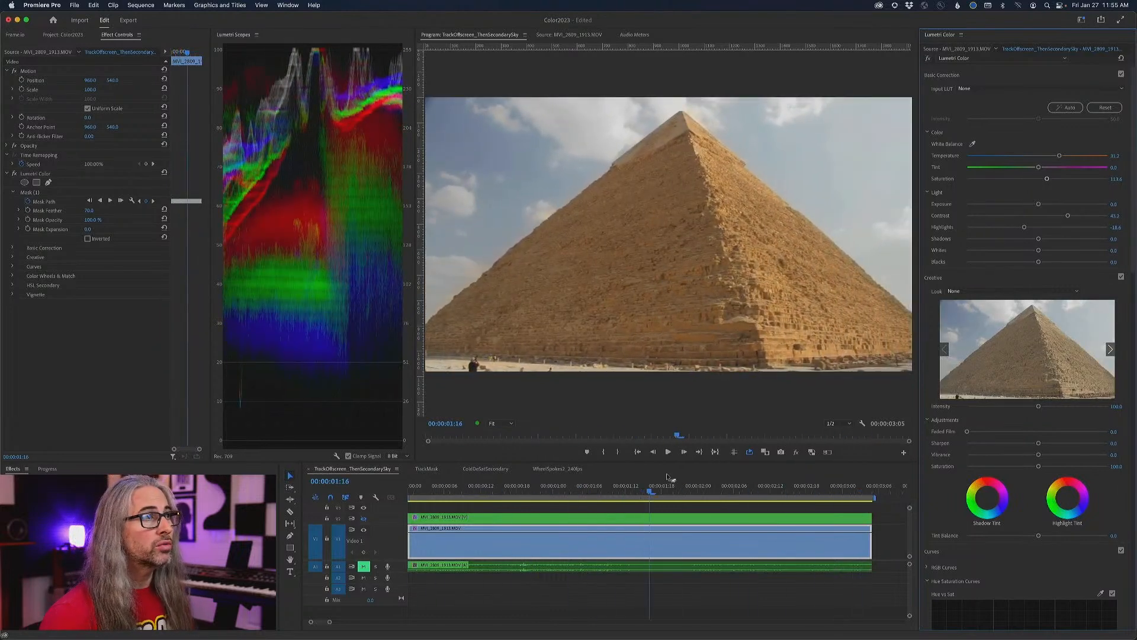
pyautogui.moveTo(650, 490); pyautogui.dragTo(452, 485)
pyautogui.press('Home')
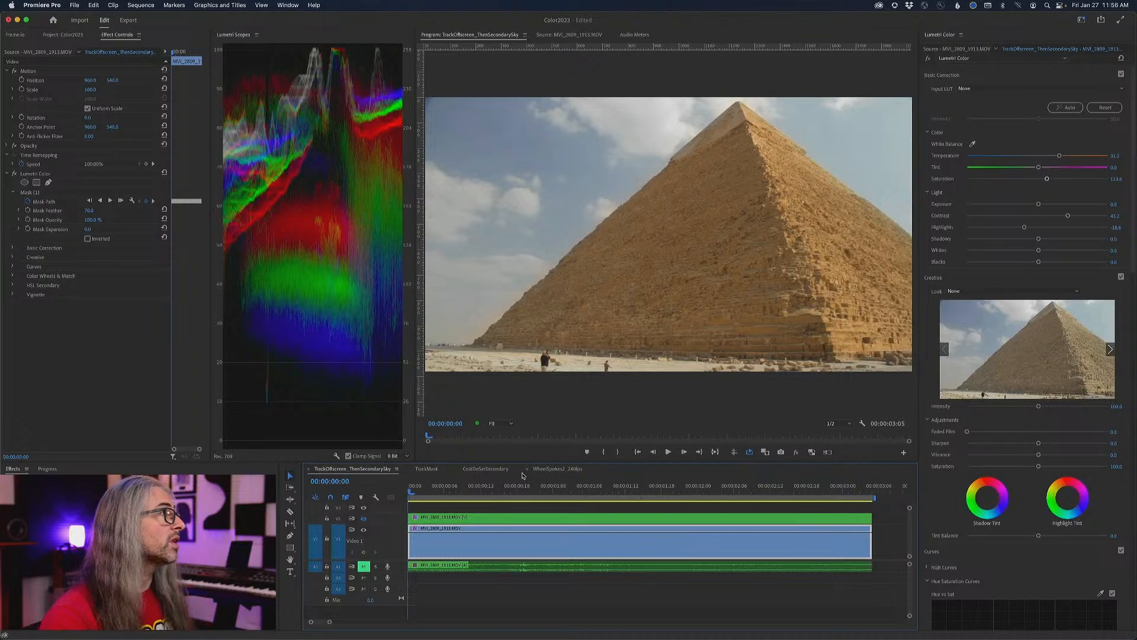
# - Duplicate the clip's Lumetri Color effect with its tracked pyramid mask and invert the copy's mask to isolate the sky
pyautogui.rightClick(41, 175)
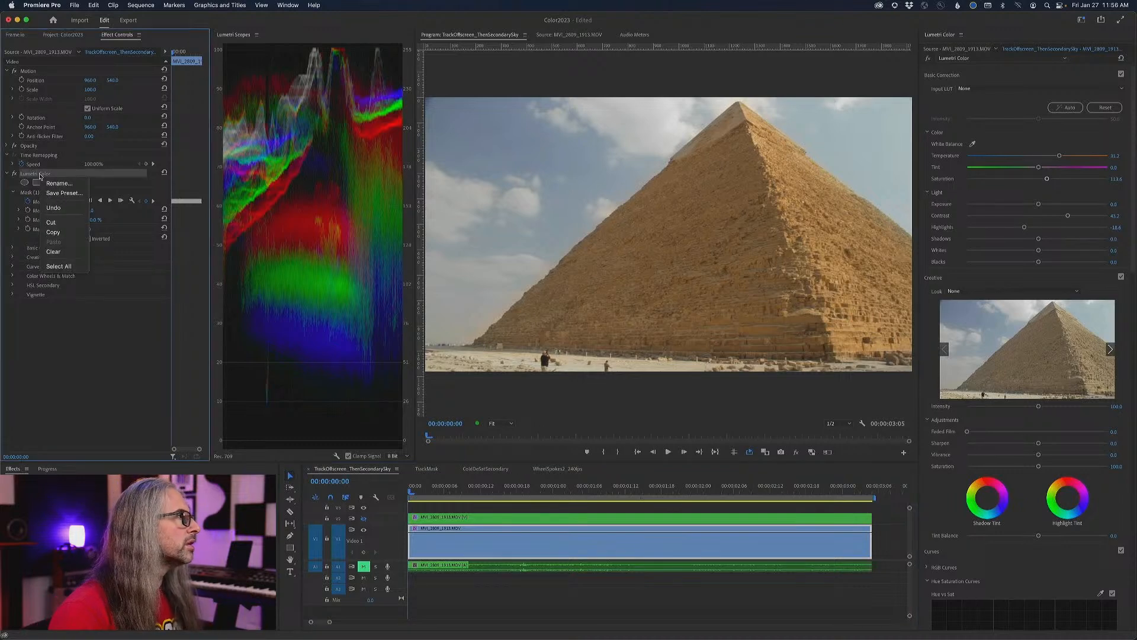
pyautogui.click(52, 232)
pyautogui.click(50, 336)
pyautogui.rightClick(51, 336)
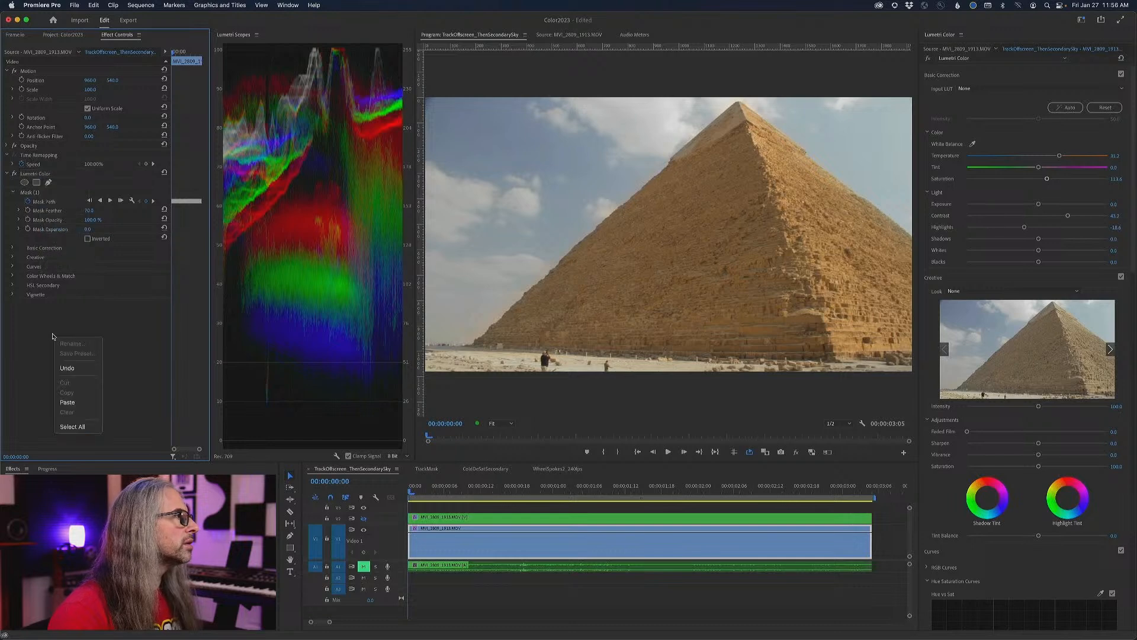
pyautogui.click(68, 402)
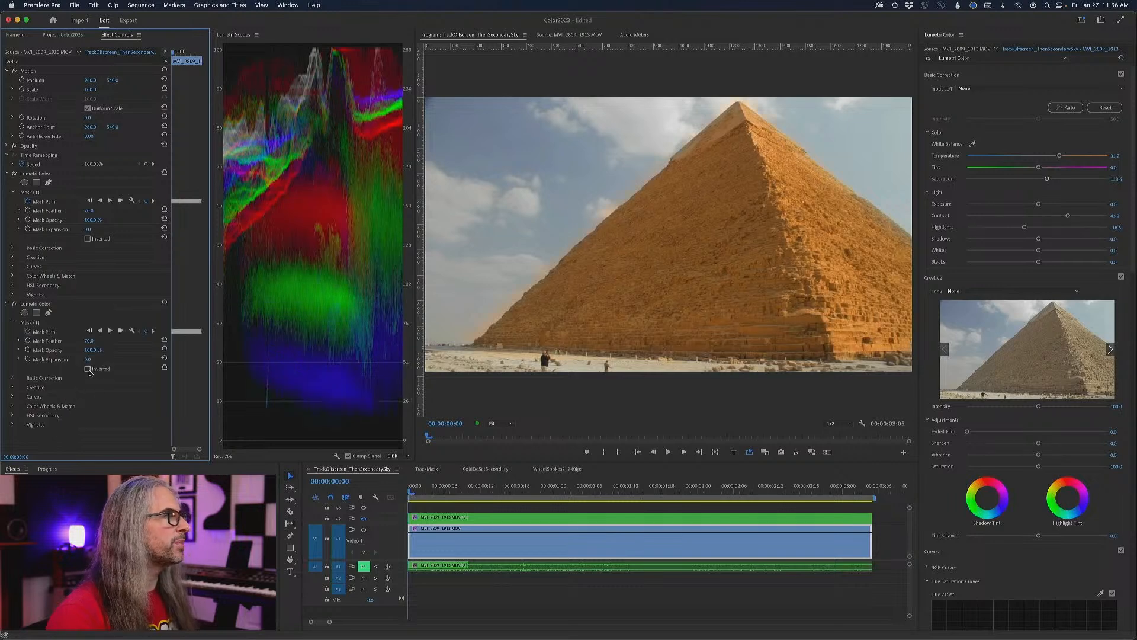
pyautogui.click(88, 369)
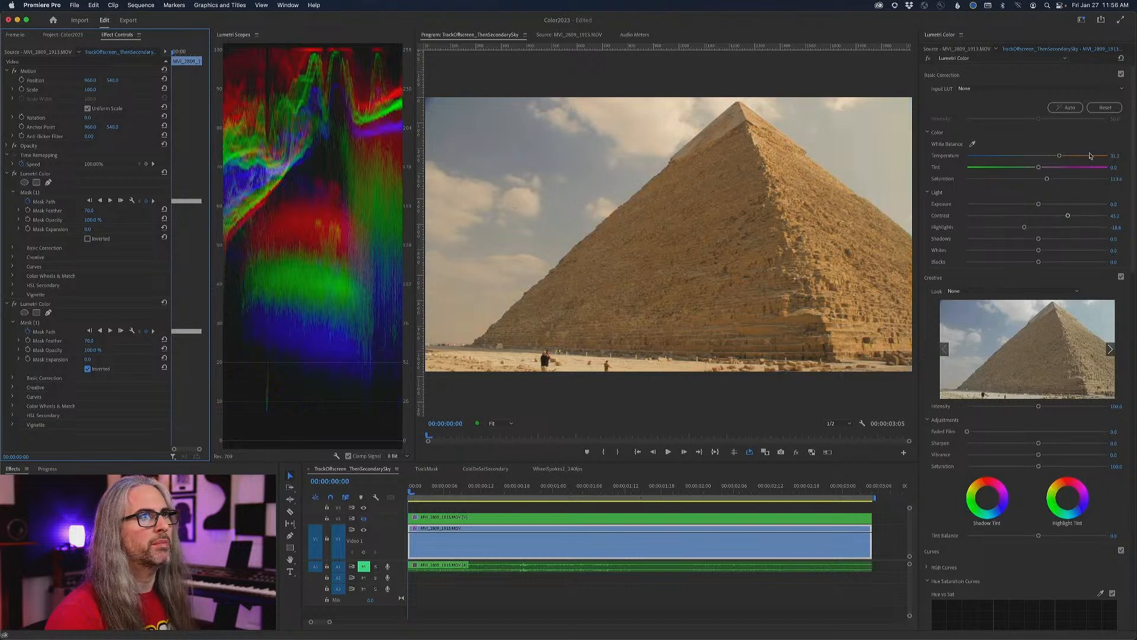
# - Cool the sky to a temperature of about -23 and set the inverted mask's feather to about 8 and expansion to about -33
pyautogui.moveTo(1061, 157); pyautogui.dragTo(1021, 155)
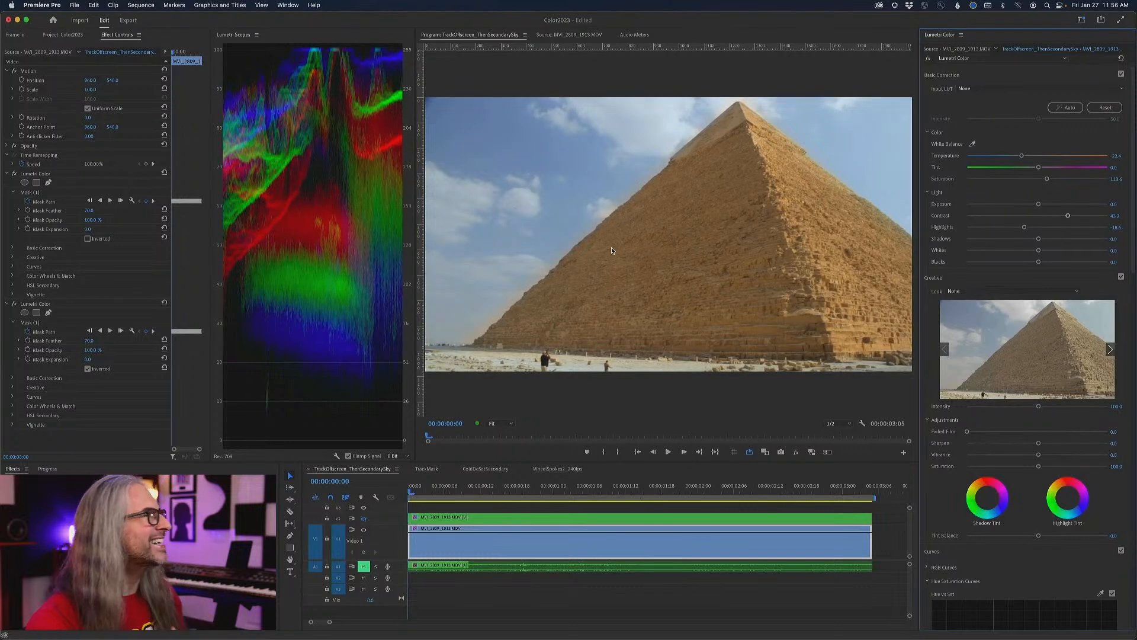
pyautogui.click(70, 323)
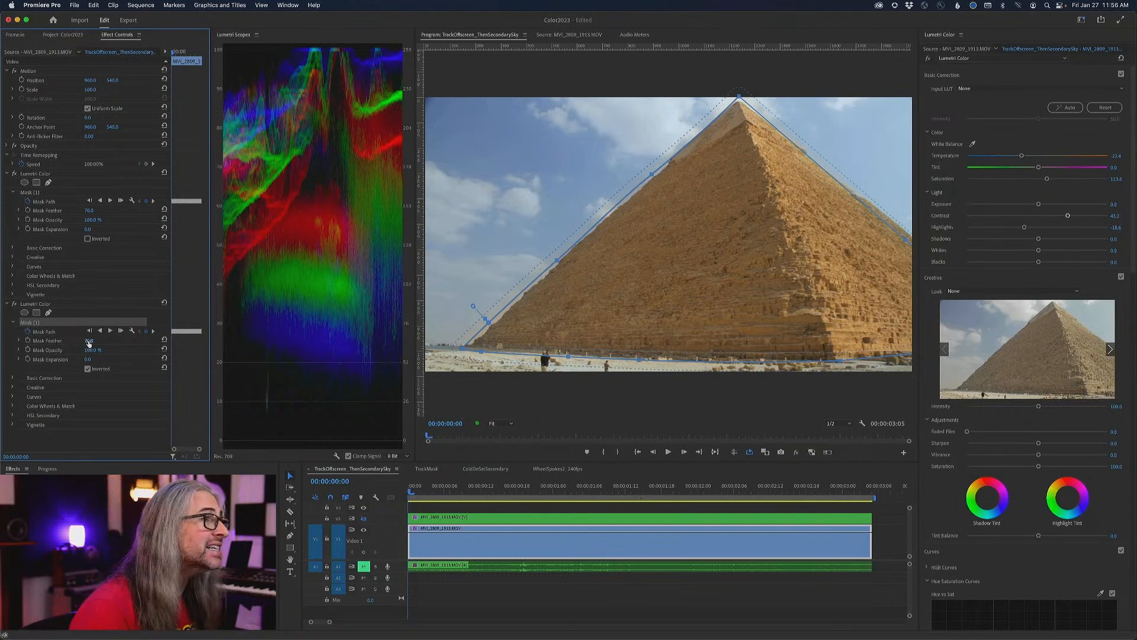
pyautogui.moveTo(472, 306); pyautogui.dragTo(481, 315)
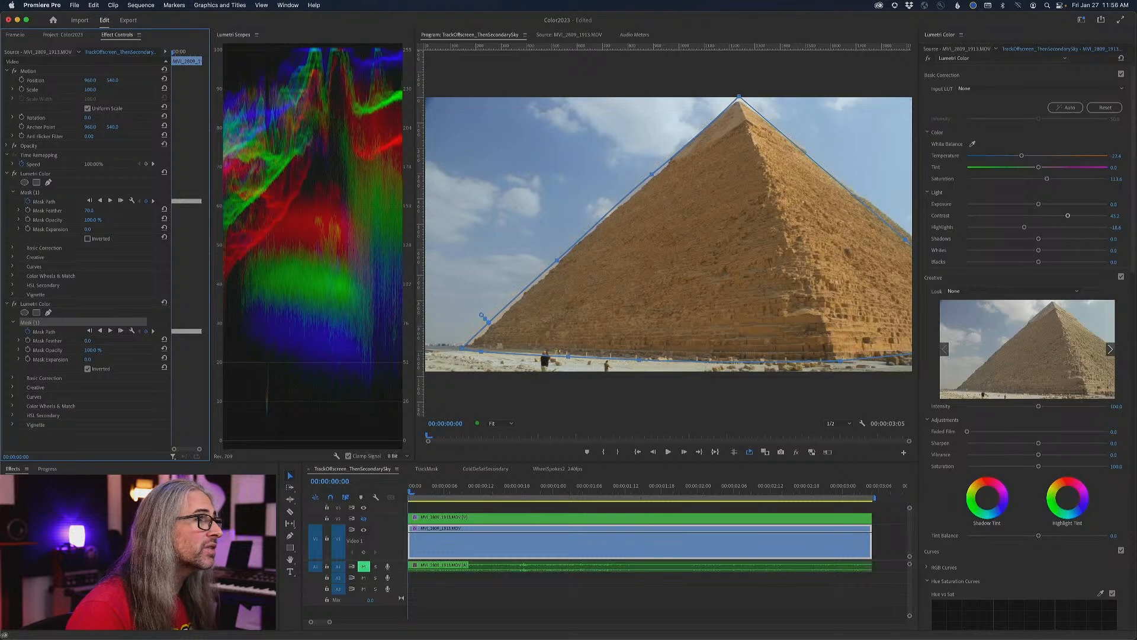
pyautogui.moveTo(88, 340); pyautogui.dragTo(74, 360)
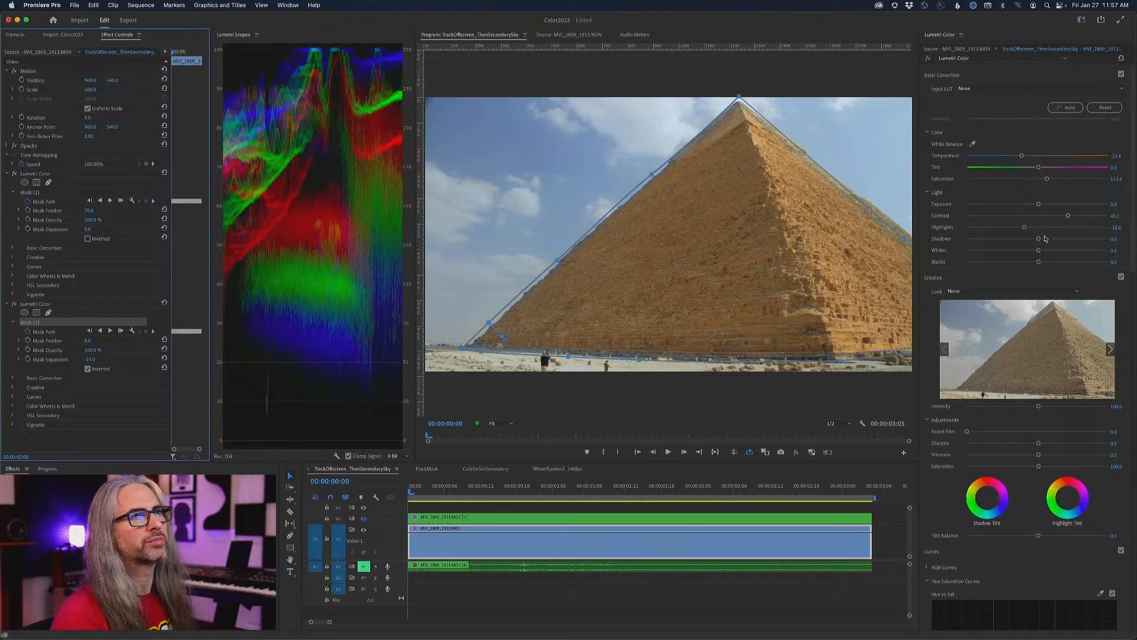
# - Lower the sky's shadows to about -59 and highlights to about -55, and review the result up to 00:00:03:01
pyautogui.moveTo(1038, 238); pyautogui.dragTo(999, 227)
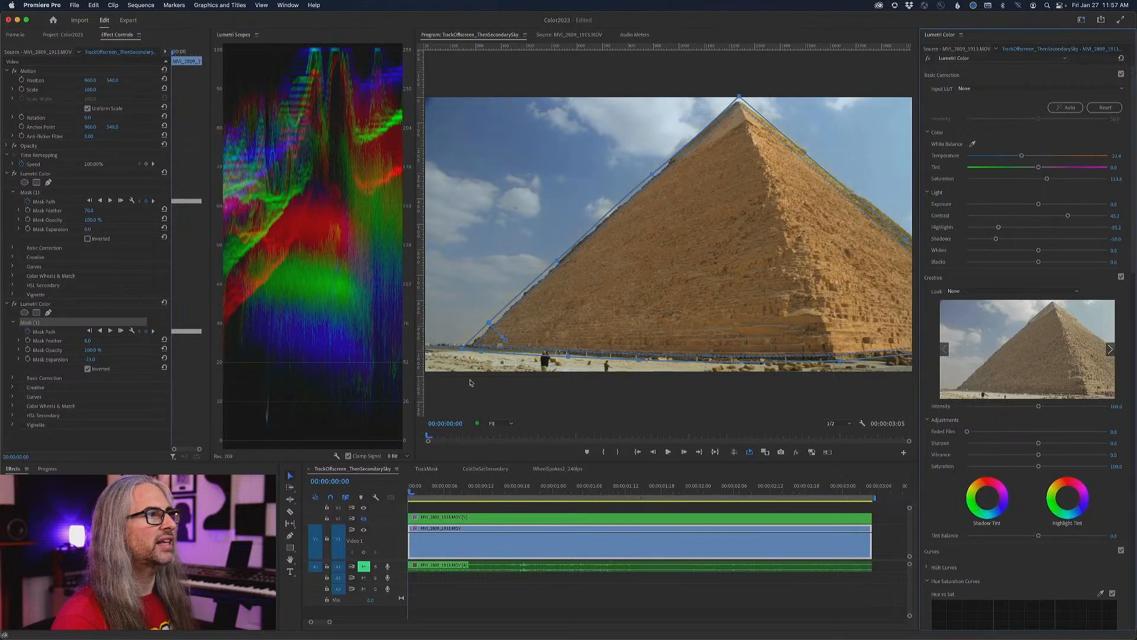
pyautogui.click(442, 439)
pyautogui.press('space')
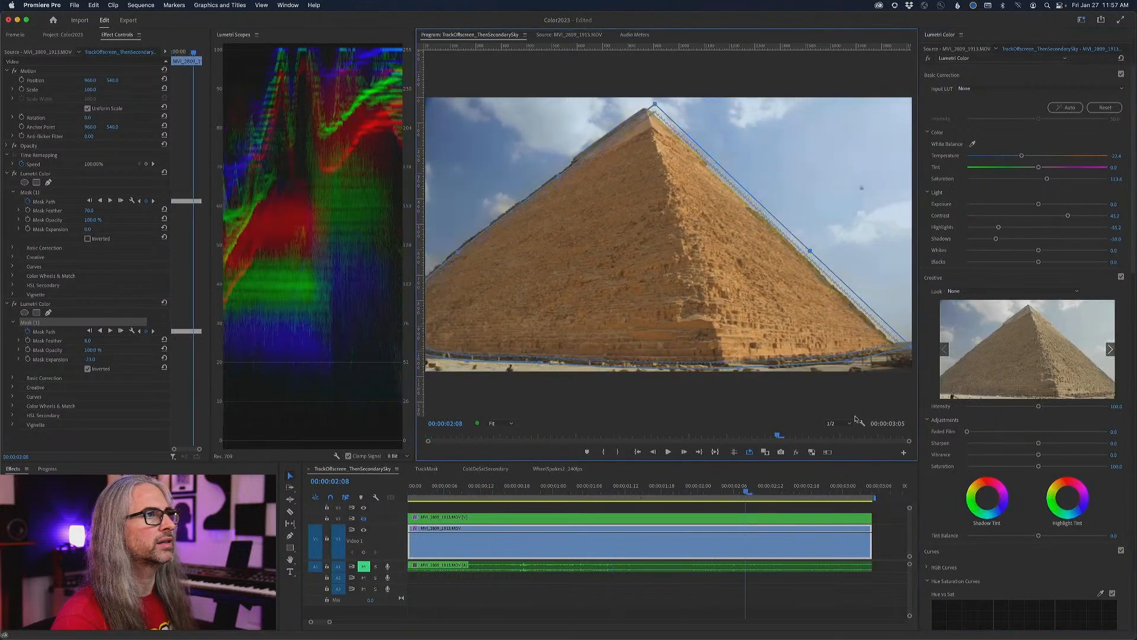
pyautogui.moveTo(910, 435); pyautogui.dragTo(885, 434)
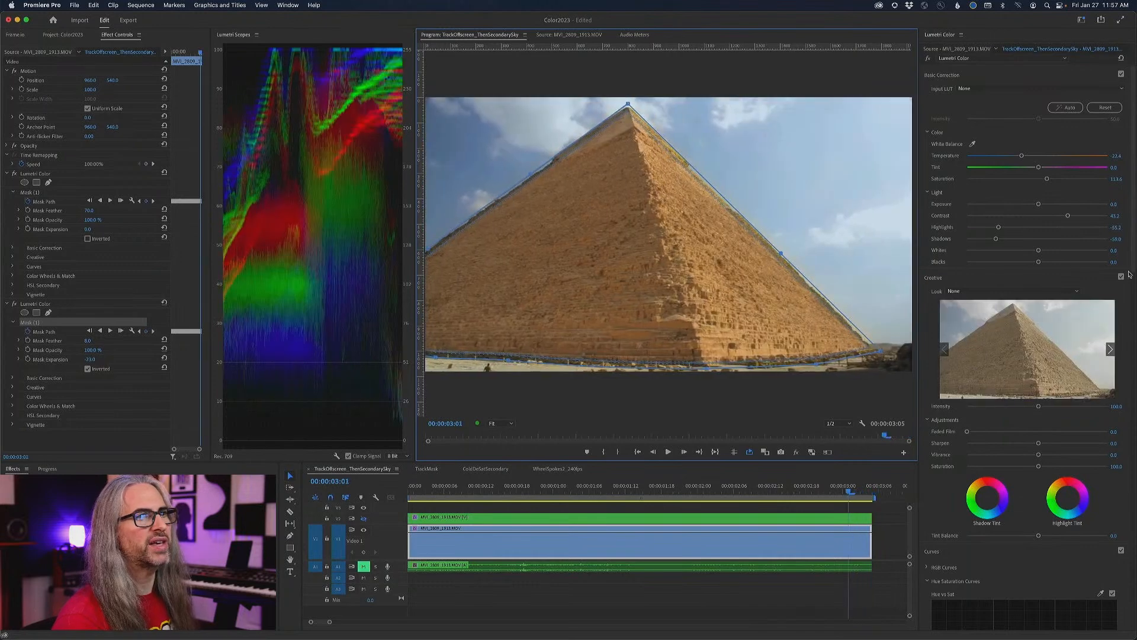
# - Sample the sky's blue on the Hue vs Luma curve and pull the middle point slightly down to darken it
pyautogui.moveTo(1131, 281); pyautogui.dragTo(1134, 452)
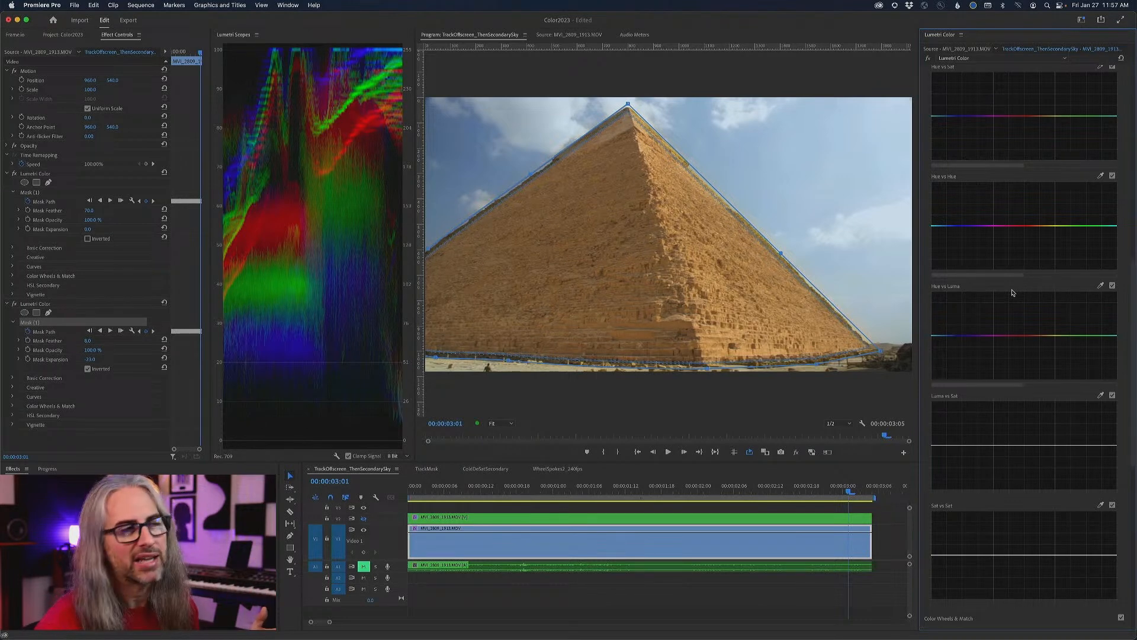
pyautogui.click(1099, 286)
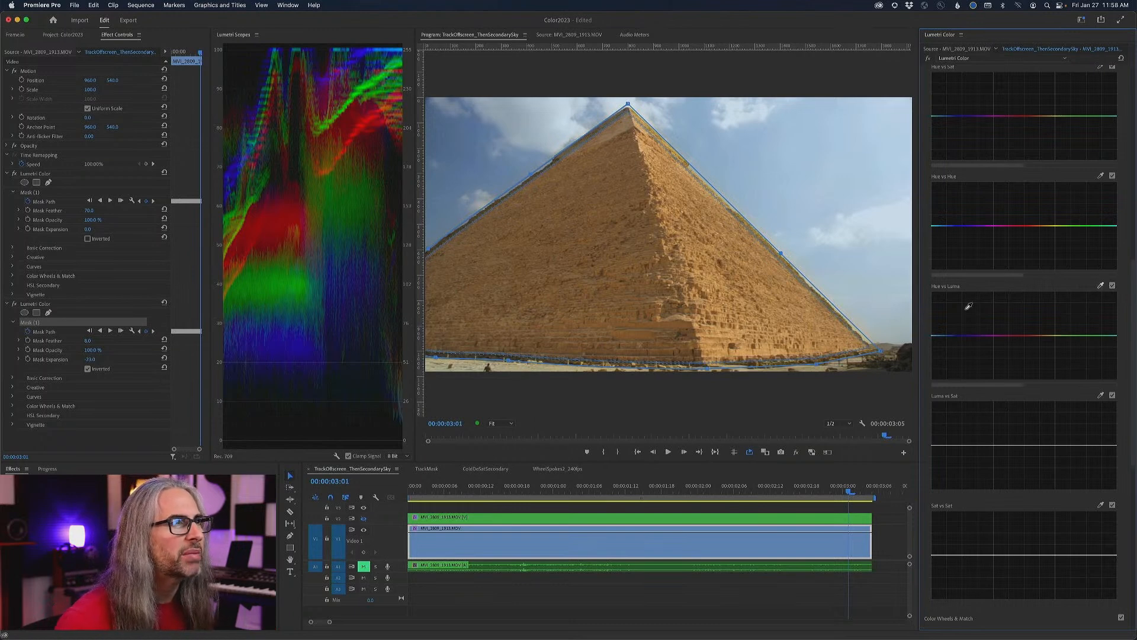
pyautogui.click(861, 261)
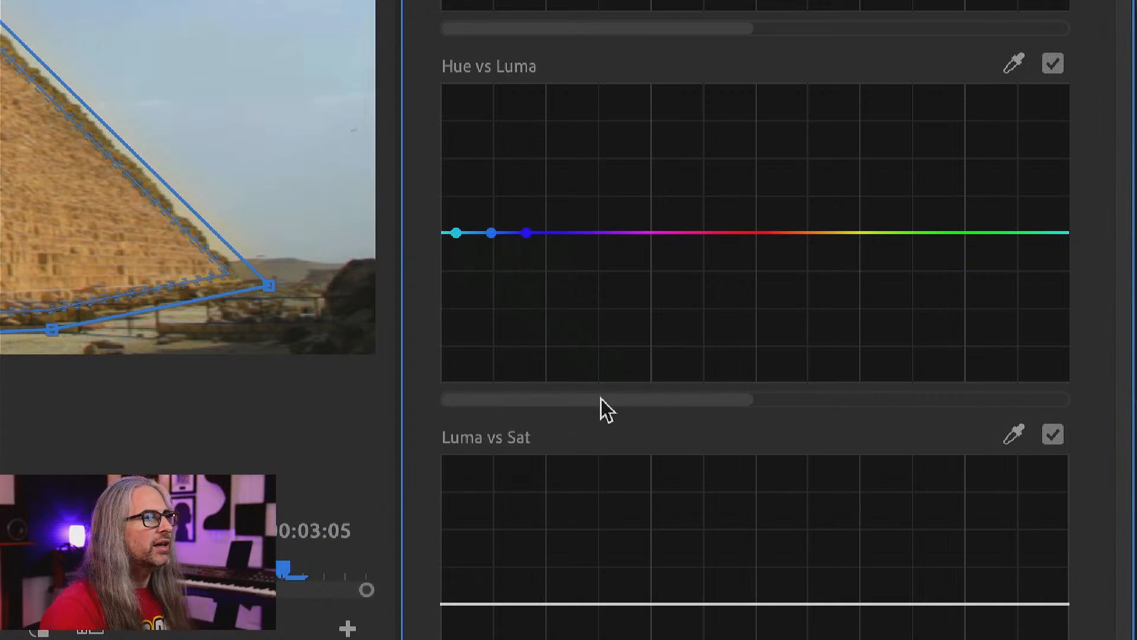
pyautogui.moveTo(601, 400); pyautogui.dragTo(824, 403)
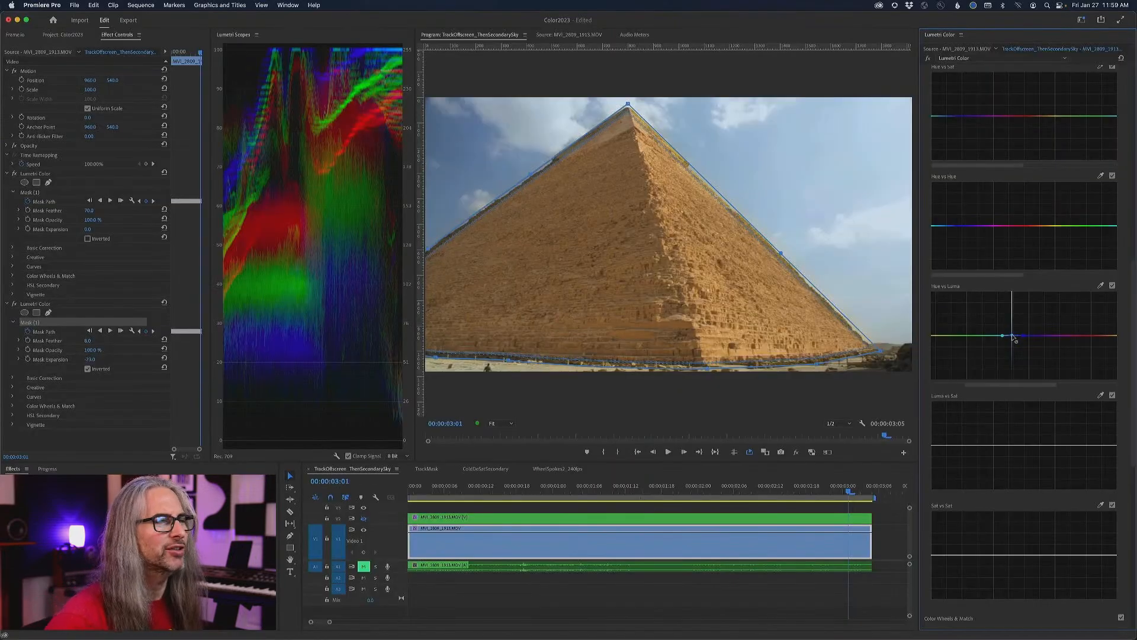
pyautogui.moveTo(1013, 338); pyautogui.dragTo(1017, 350)
pyautogui.moveTo(1014, 348)
pyautogui.mouseDown()
pyautogui.moveTo(1016, 361)
pyautogui.moveTo(1015, 345)
pyautogui.mouseUp()
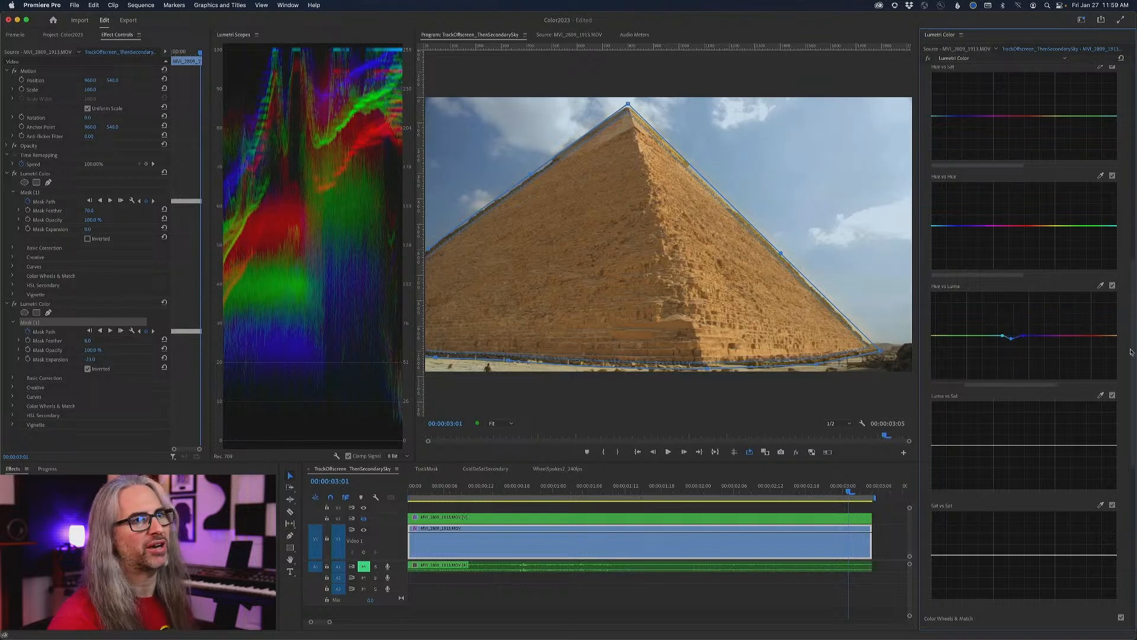
# - Set the sky's Faded Film to about 57.4, Creative saturation to about 113.5 and whites to about -10
pyautogui.scroll(10, 1132, 353)
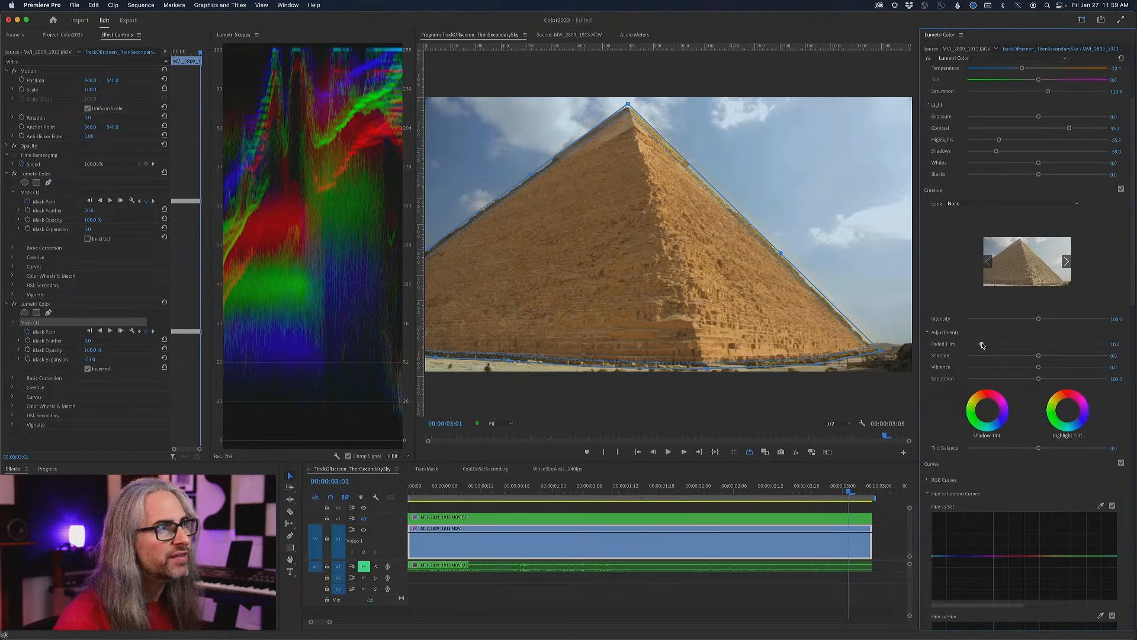
pyautogui.moveTo(995, 343); pyautogui.dragTo(1046, 341)
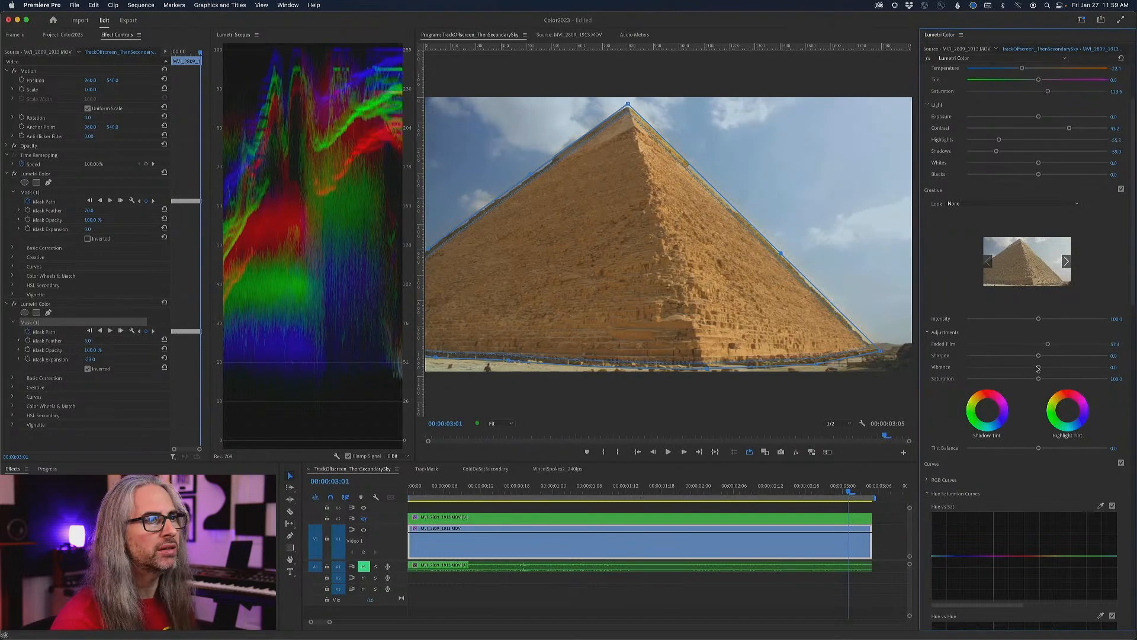
pyautogui.moveTo(1040, 380); pyautogui.dragTo(1048, 380)
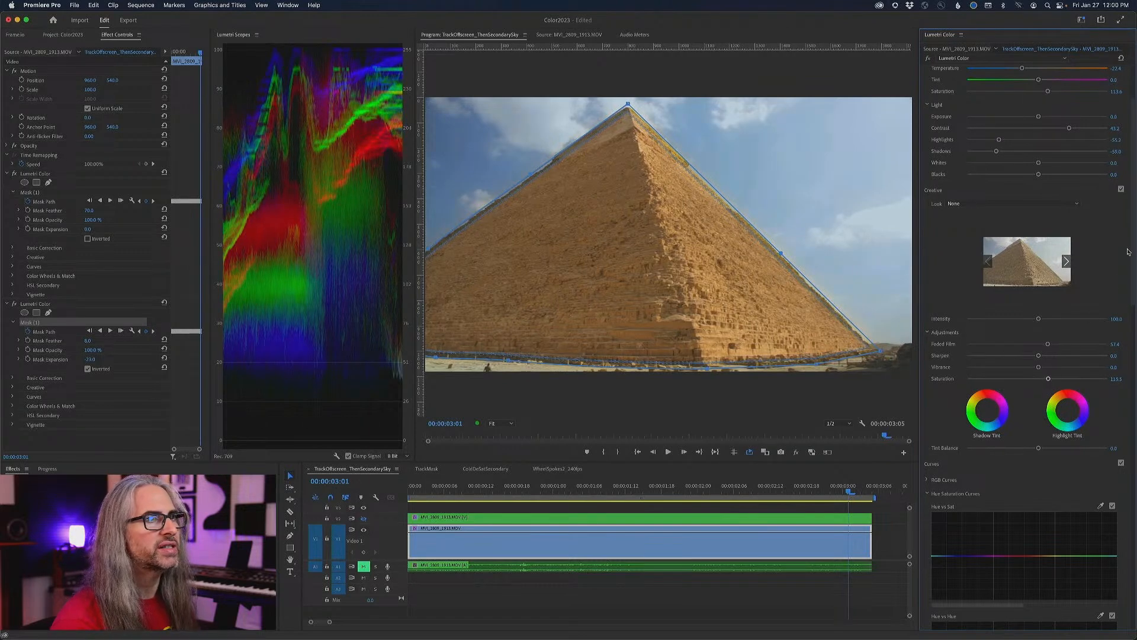
pyautogui.scroll(3, 1128, 253)
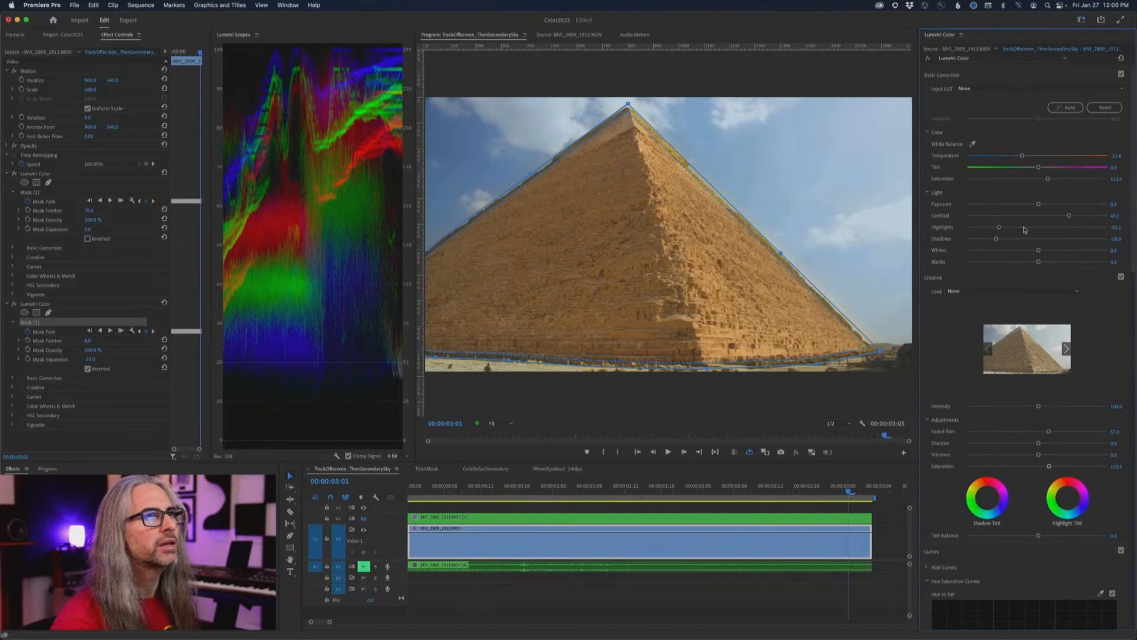
pyautogui.moveTo(1040, 251); pyautogui.dragTo(1030, 252)
# - Soften the inverted mask's feather to about 76, play the clip, and set the mask expansion to about 5
pyautogui.click(96, 444)
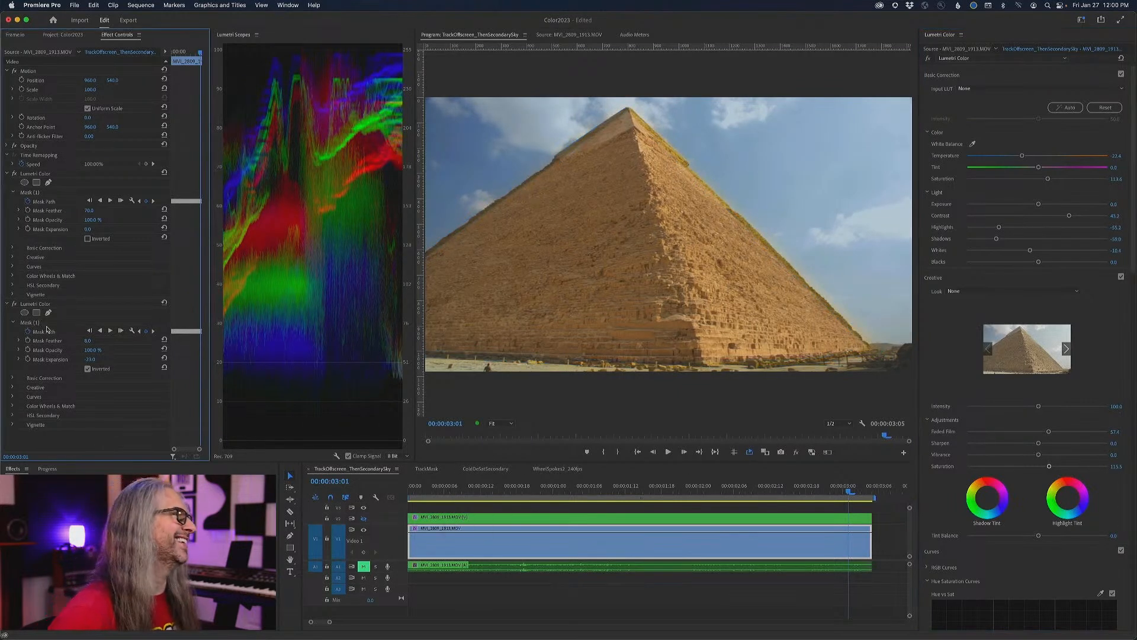
pyautogui.moveTo(88, 340); pyautogui.dragTo(98, 344)
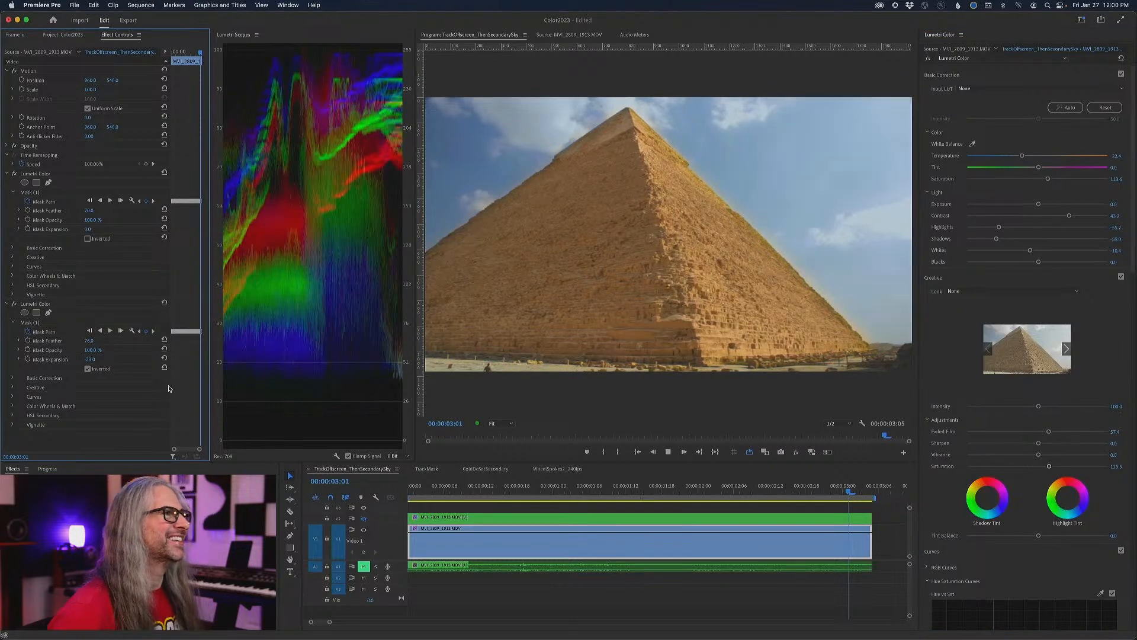
pyautogui.press('space')
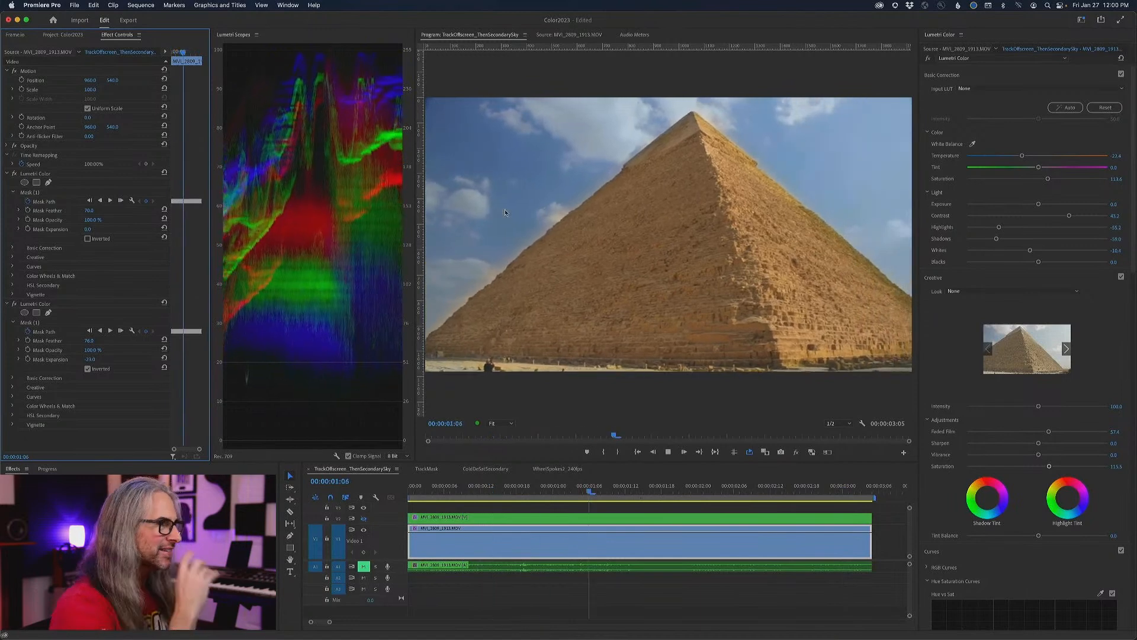
pyautogui.press('space')
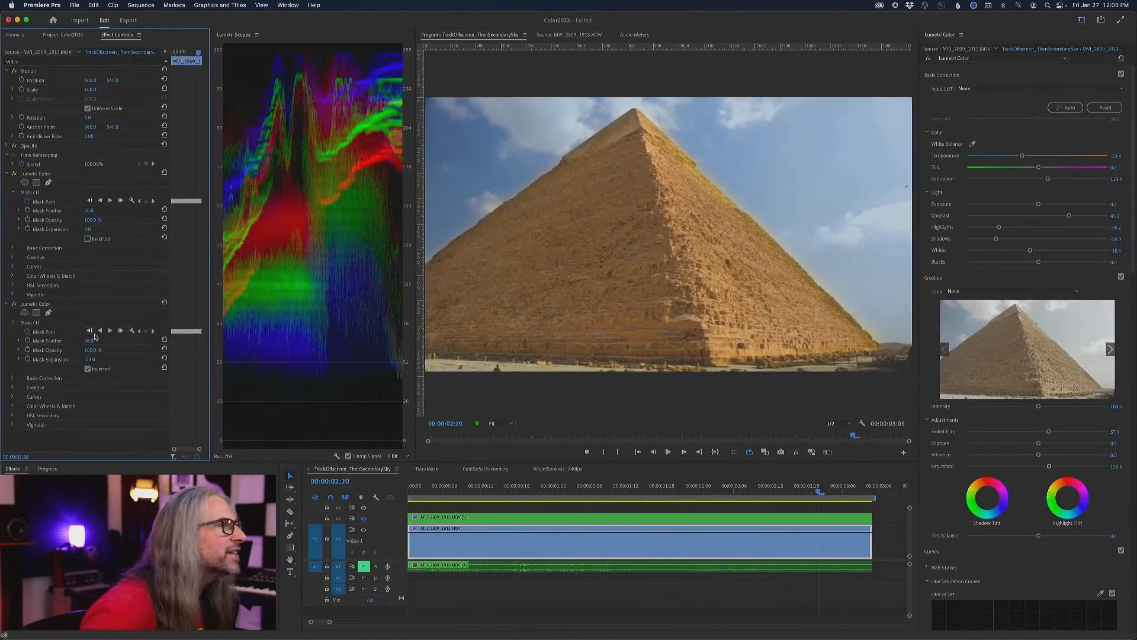
pyautogui.moveTo(89, 359); pyautogui.dragTo(81, 359)
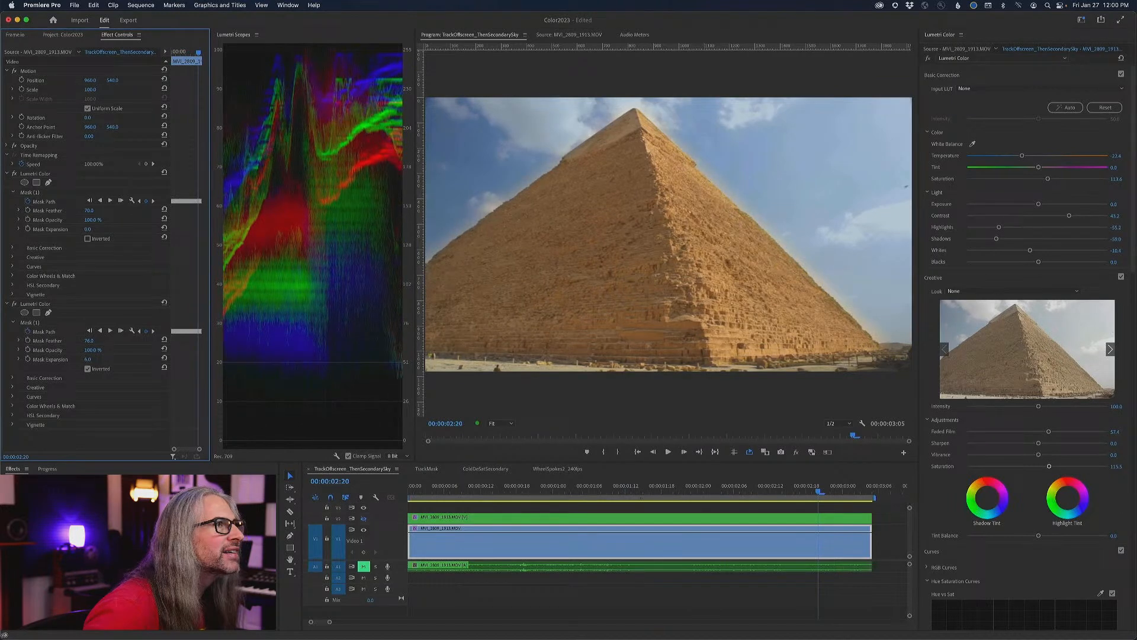
# - Play the clip with the second video track's output toggled to compare the two grades in motion
pyautogui.press('space')
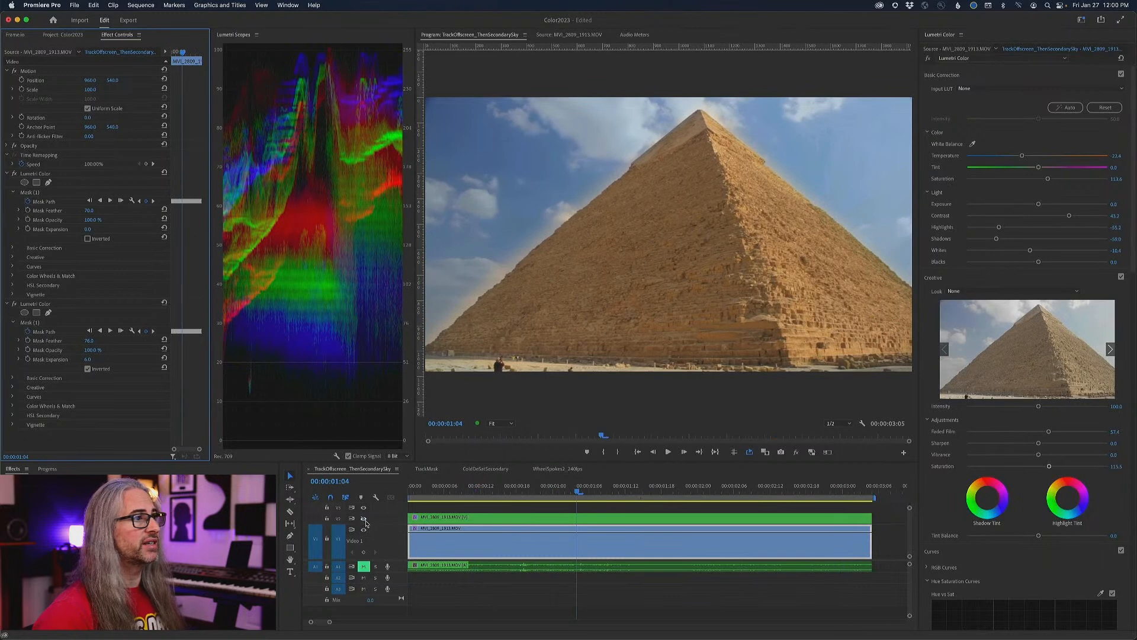
pyautogui.click(364, 520)
pyautogui.press('space')
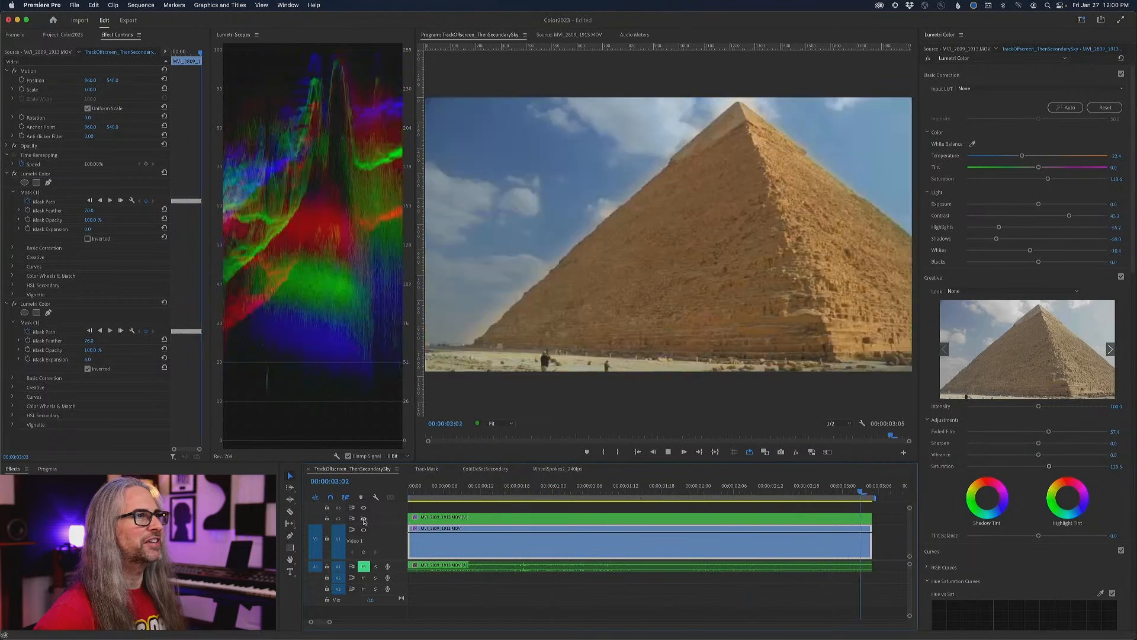
pyautogui.press('space')
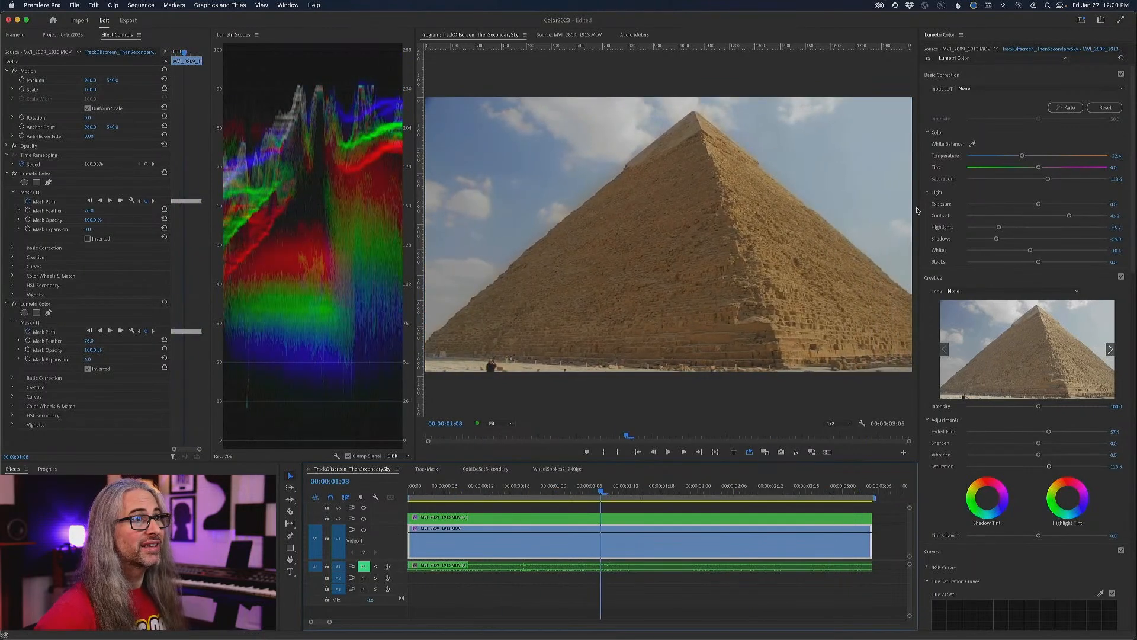
# - Compare the grades at 00:00:01:08 by toggling the global effects mute and the second video track's output
pyautogui.click(798, 452)
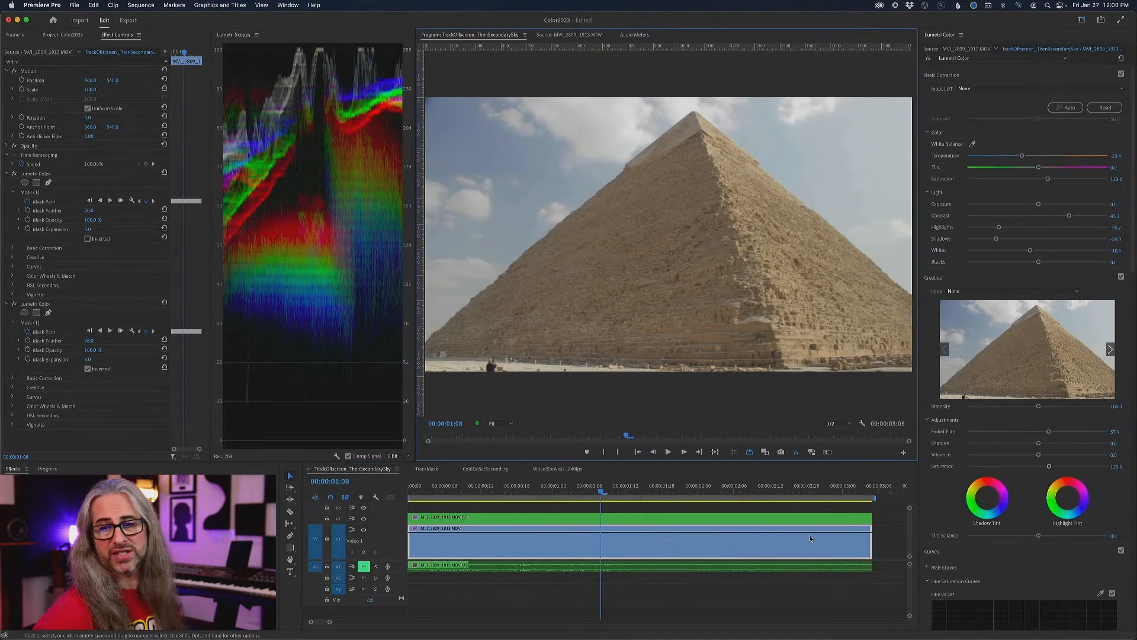
pyautogui.click(797, 452)
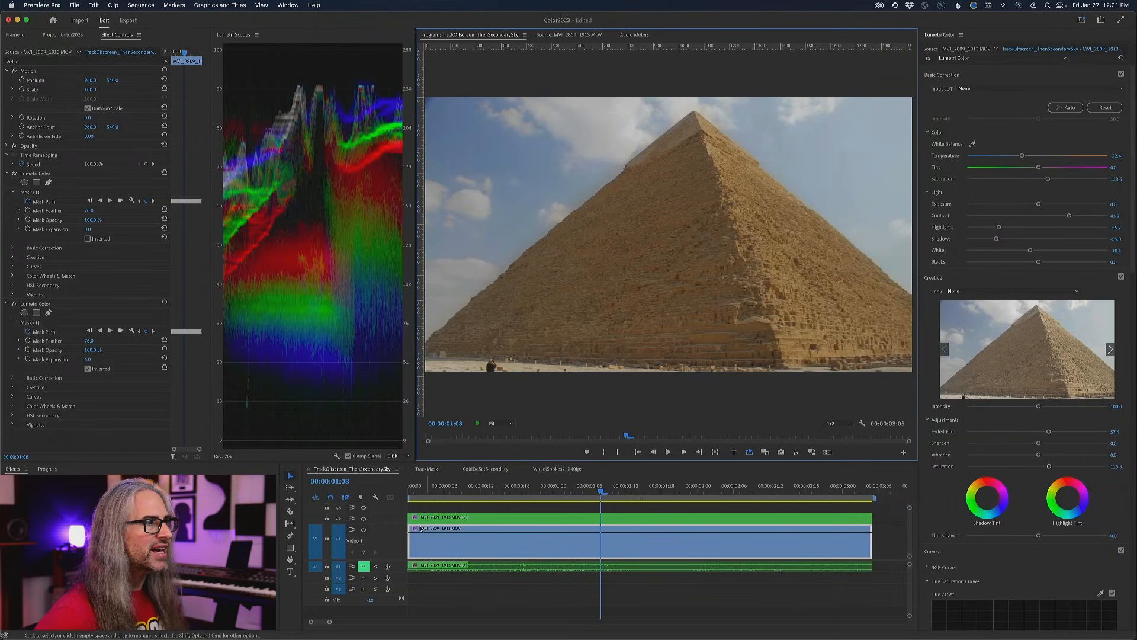
pyautogui.click(363, 519)
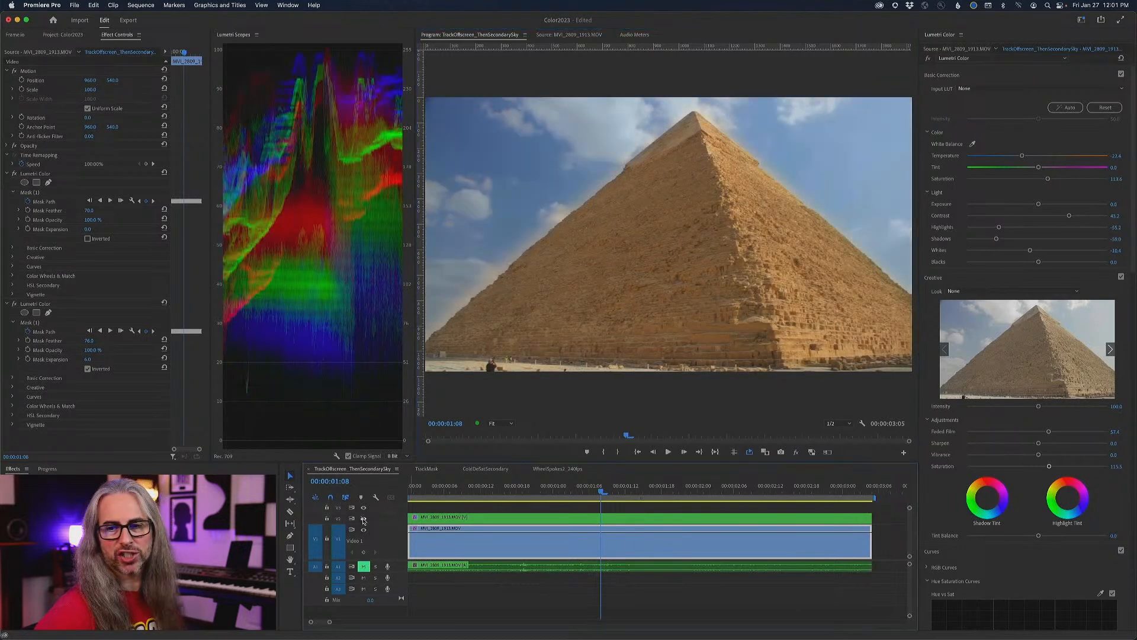
pyautogui.click(363, 520)
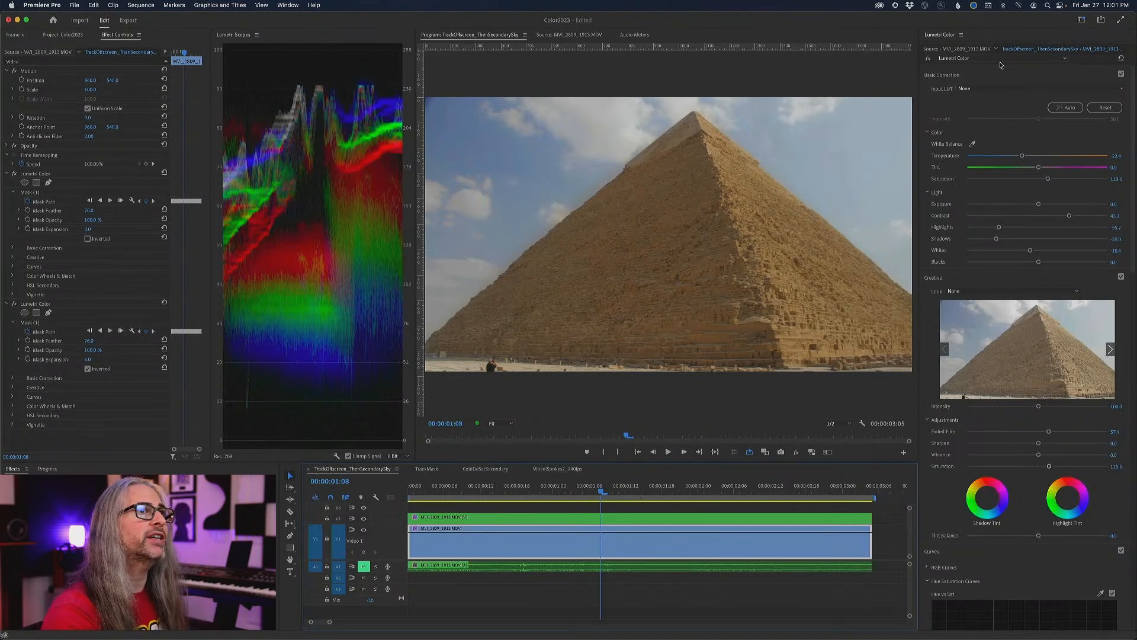
# - Rename the sky's Lumetri Color effect as "Sky (invert mask)"
pyautogui.click(1025, 59)
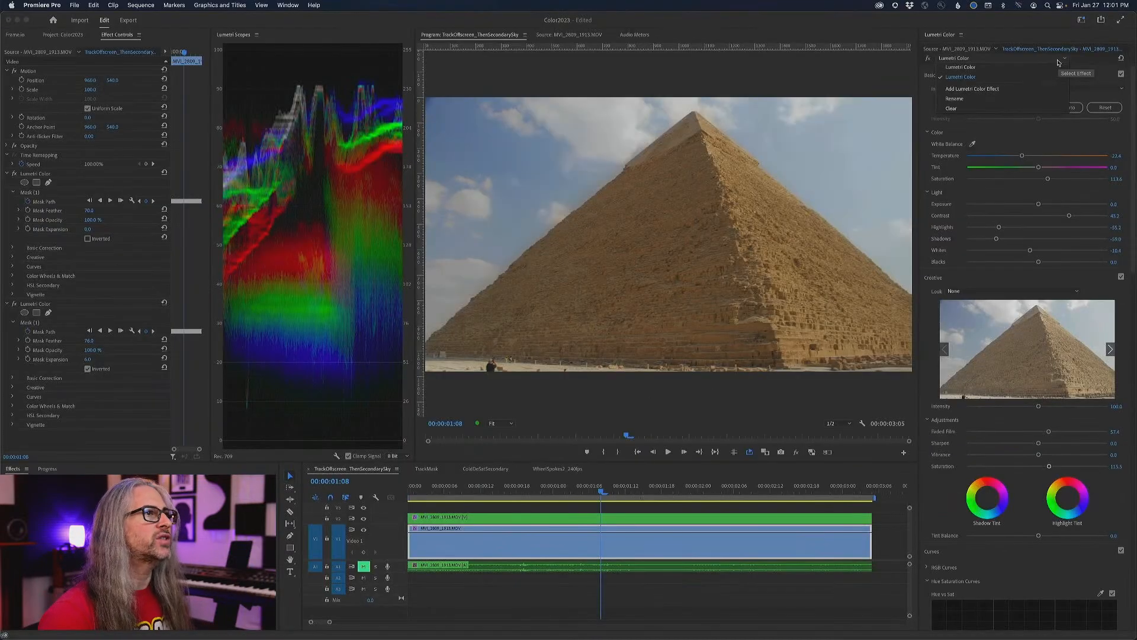
pyautogui.click(1046, 129)
pyautogui.click(997, 56)
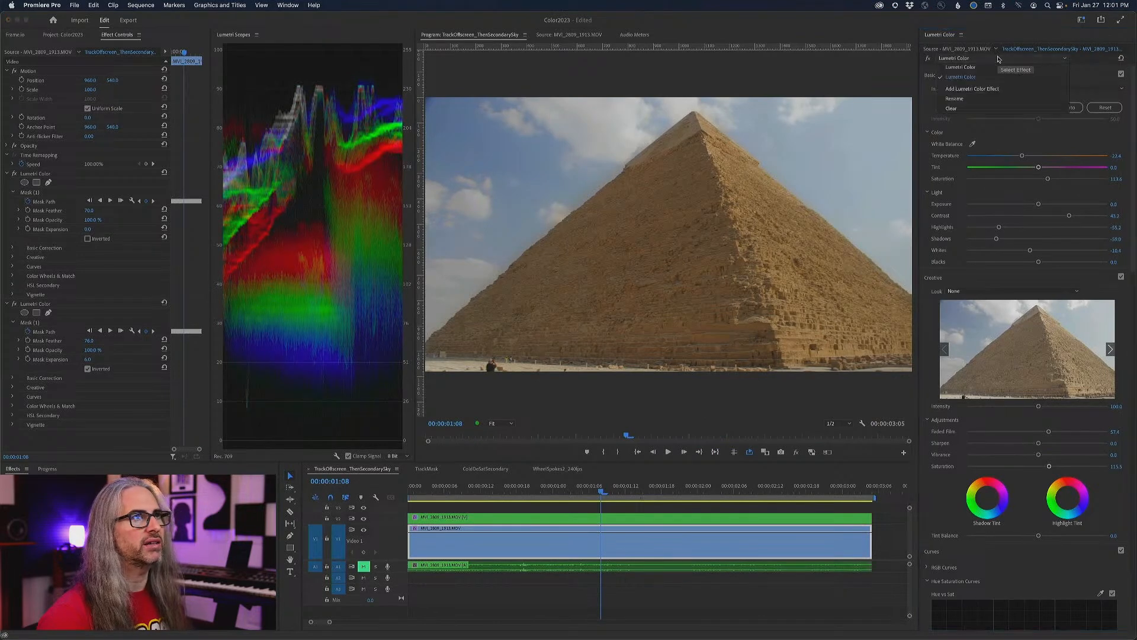
pyautogui.click(986, 100)
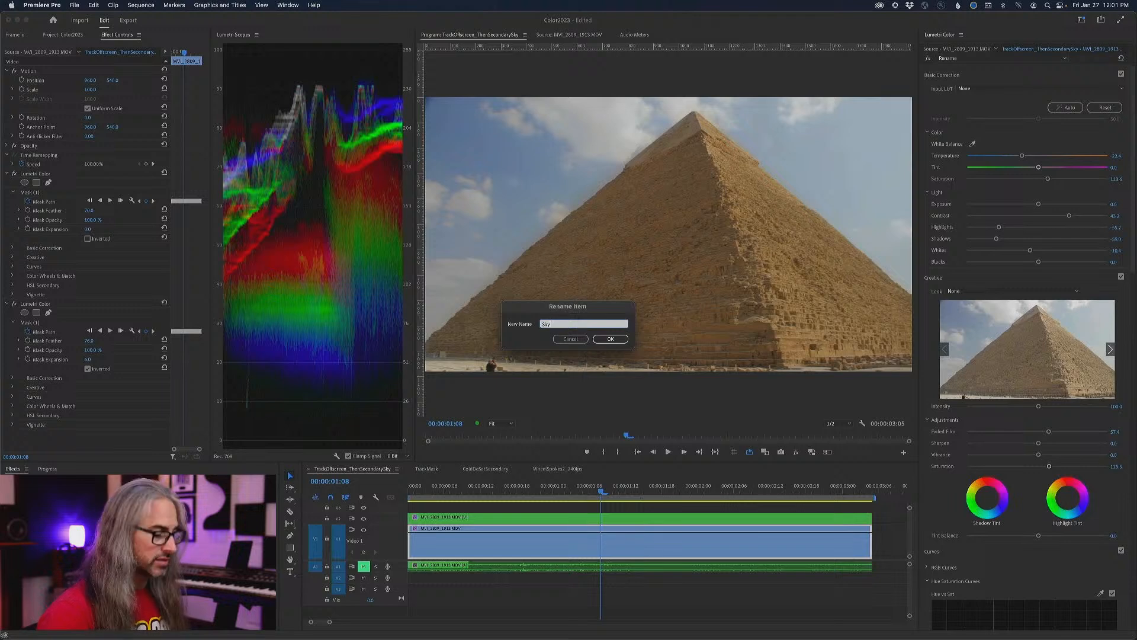
pyautogui.write('Sky (invert mask)')
pyautogui.click(610, 339)
# - Switch to the pyramid's Lumetri Color effect and rename it "Pyramid Mask"
pyautogui.click(976, 59)
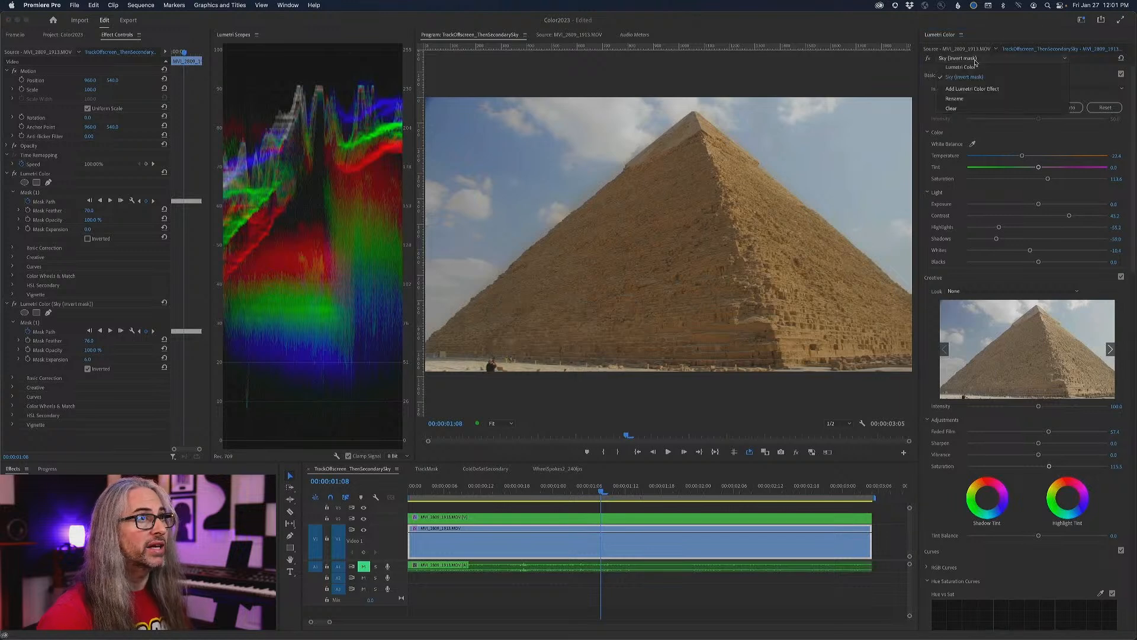
pyautogui.click(971, 67)
pyautogui.click(993, 59)
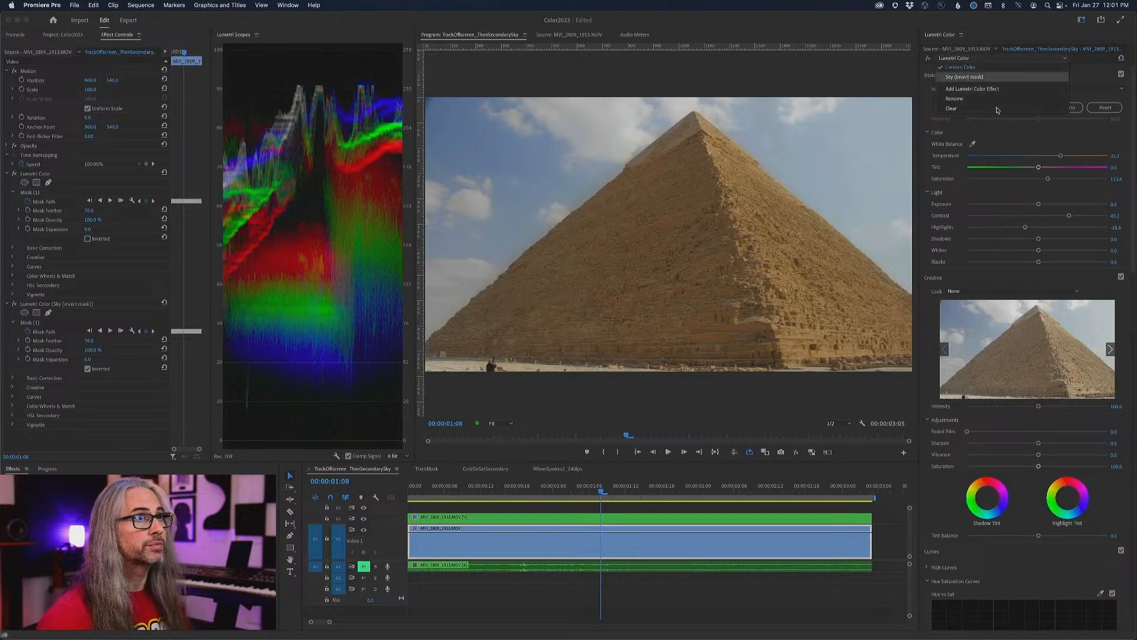
pyautogui.click(972, 107)
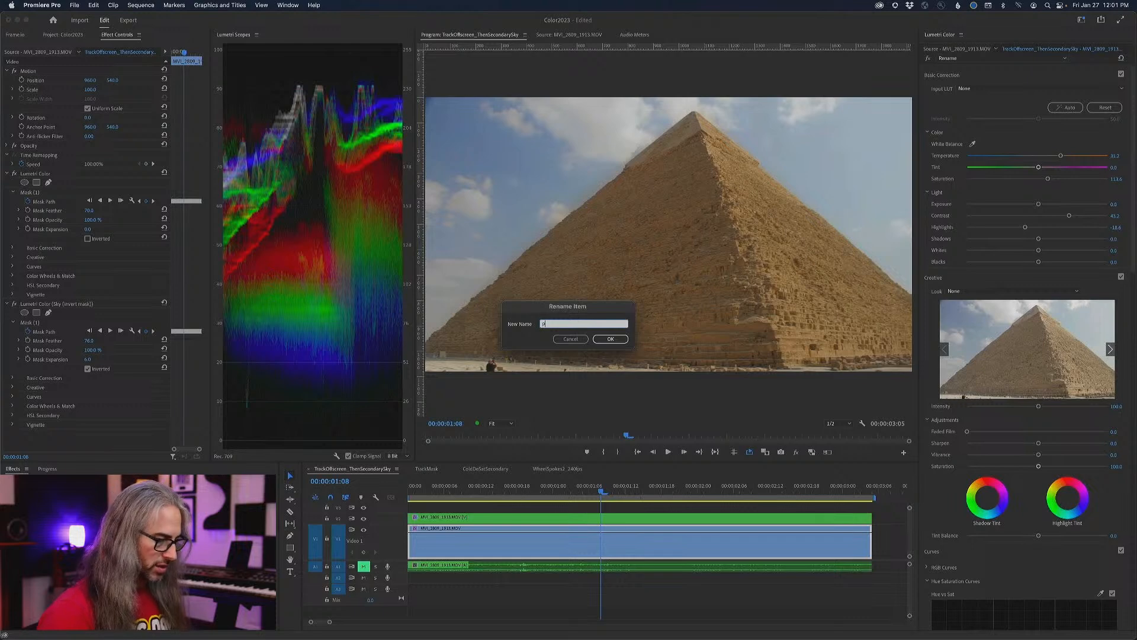
pyautogui.write('Pyramid Mask')
pyautogui.press('Return')
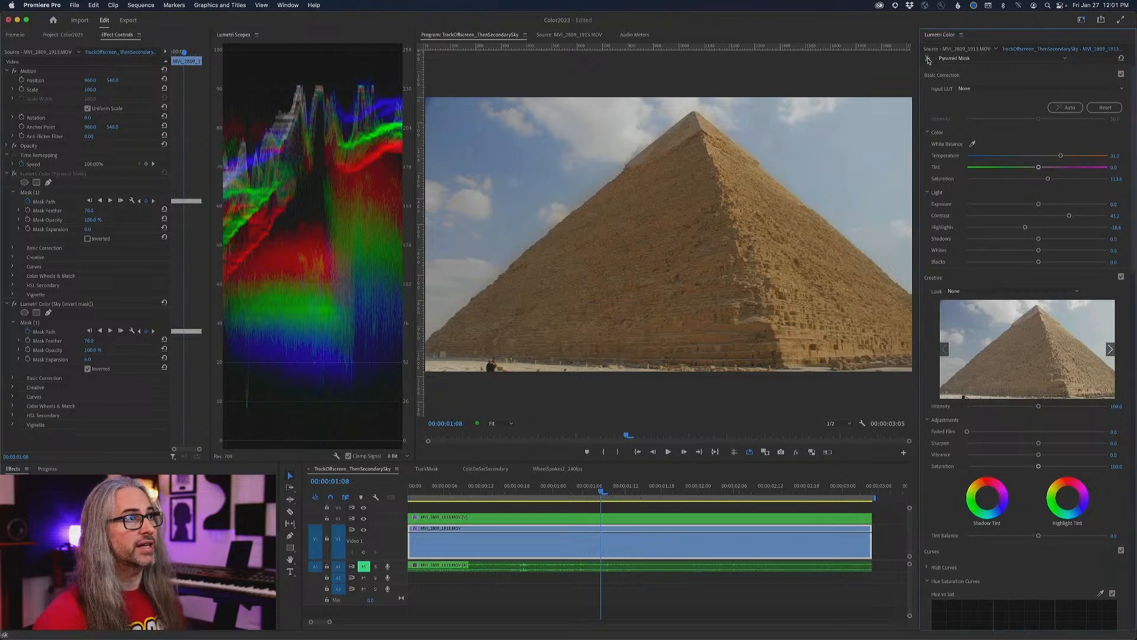
# - Hide the second video track and toggle the Pyramid Mask effect off and on to check its contribution
pyautogui.click(928, 59)
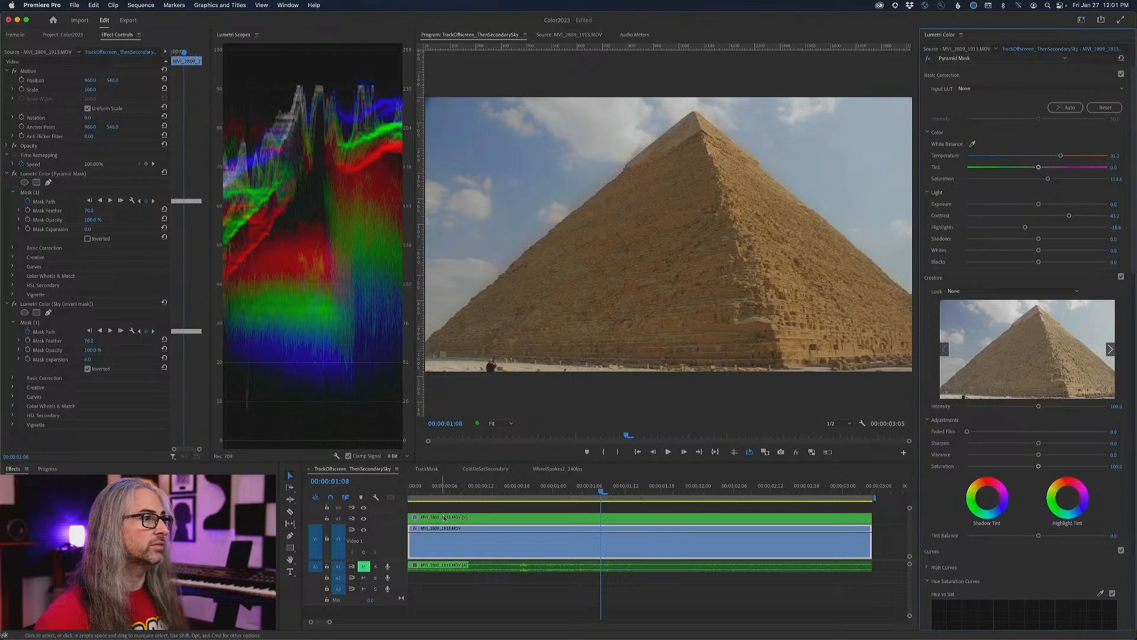
pyautogui.click(365, 519)
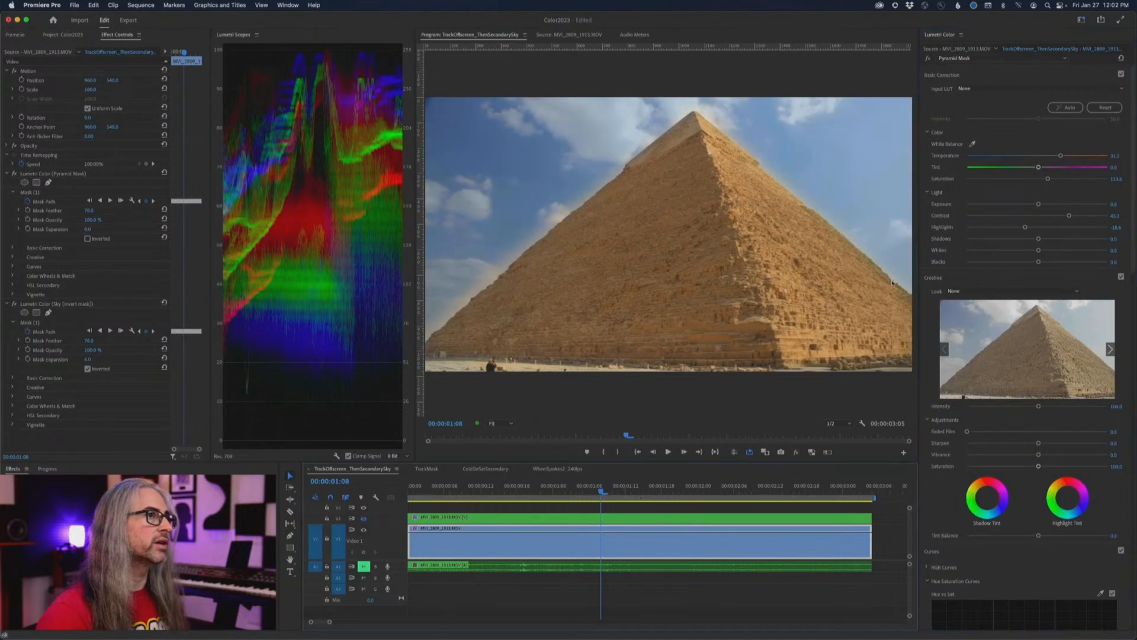
pyautogui.click(928, 59)
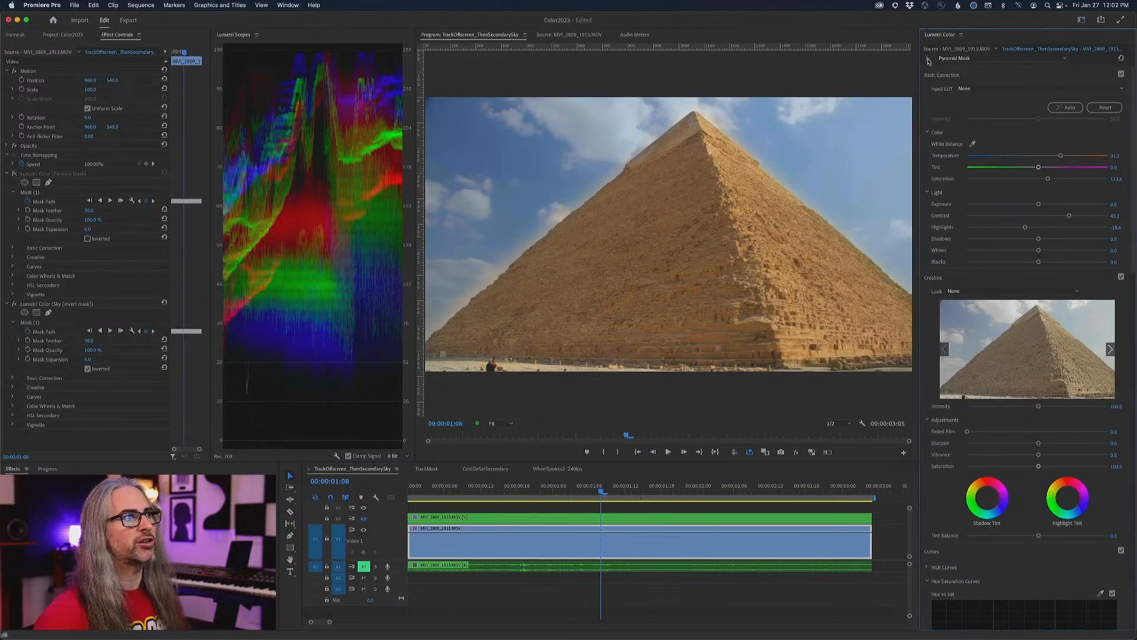
pyautogui.click(928, 58)
# - Switch to the Sky (invert mask) effect, toggle it repeatedly to compare the sky, and leave it disabled
pyautogui.click(955, 59)
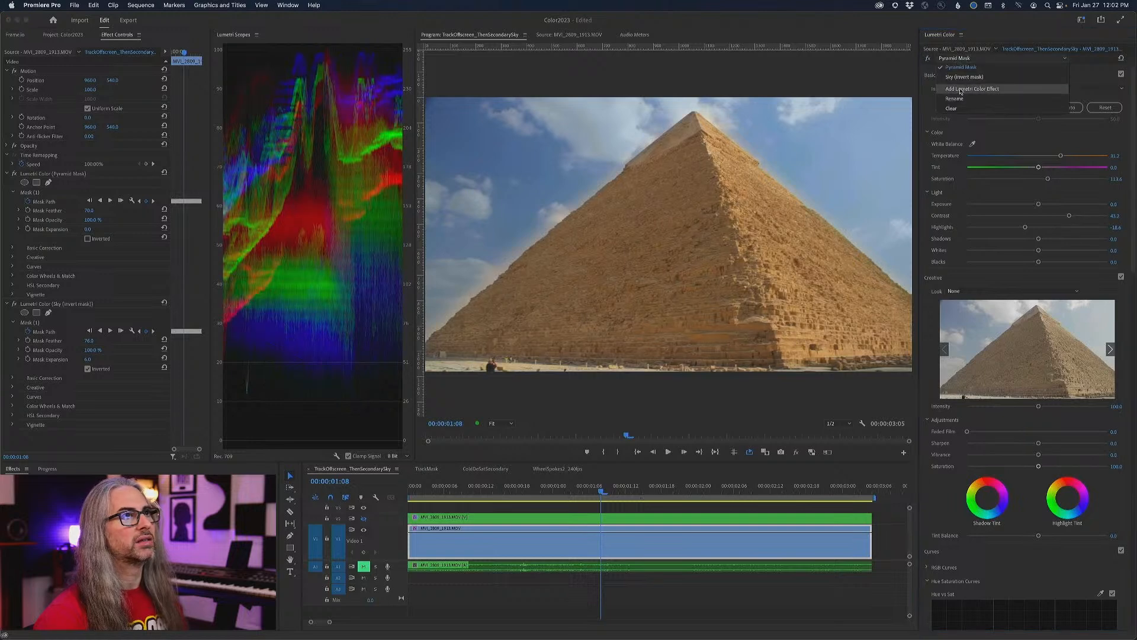
pyautogui.click(959, 78)
pyautogui.click(928, 58)
pyautogui.click(928, 59)
pyautogui.click(928, 58)
pyautogui.click(928, 59)
pyautogui.click(928, 59)
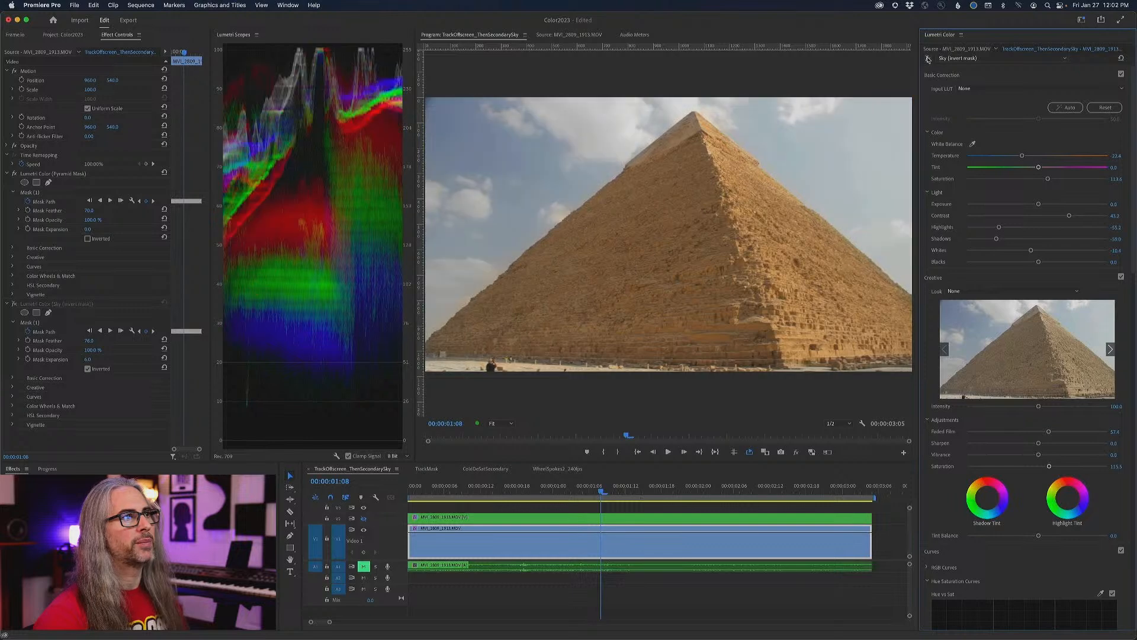
# - Add another Lumetri Color effect with exposure -0.1, raised contrast, highlights lowered to about -23, and a slightly cooler temperature
pyautogui.click(995, 59)
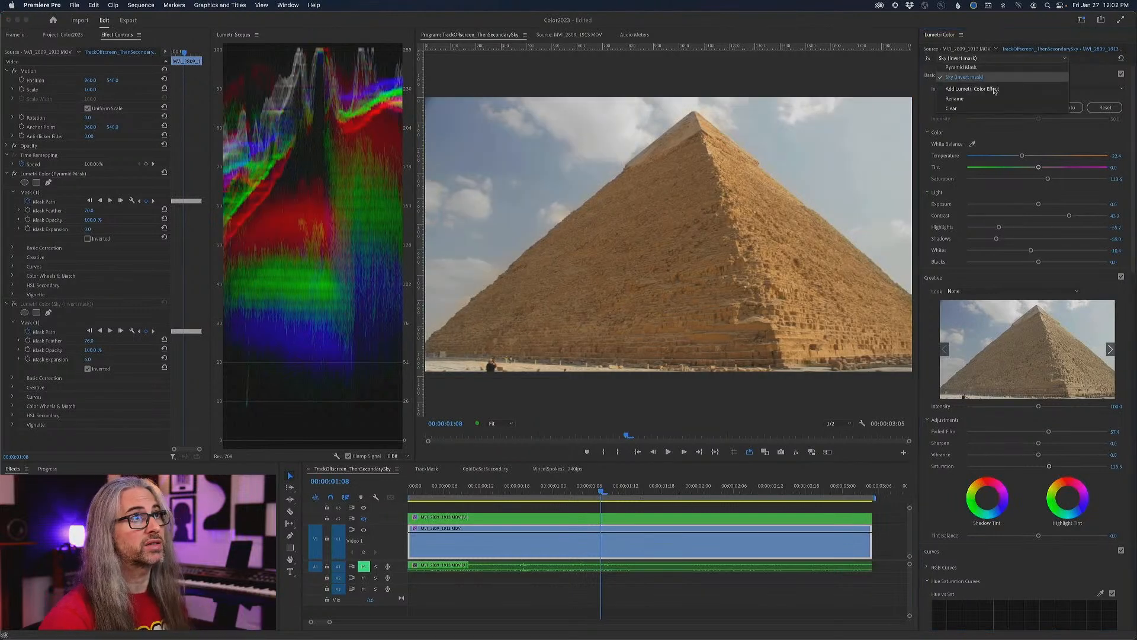
pyautogui.click(972, 89)
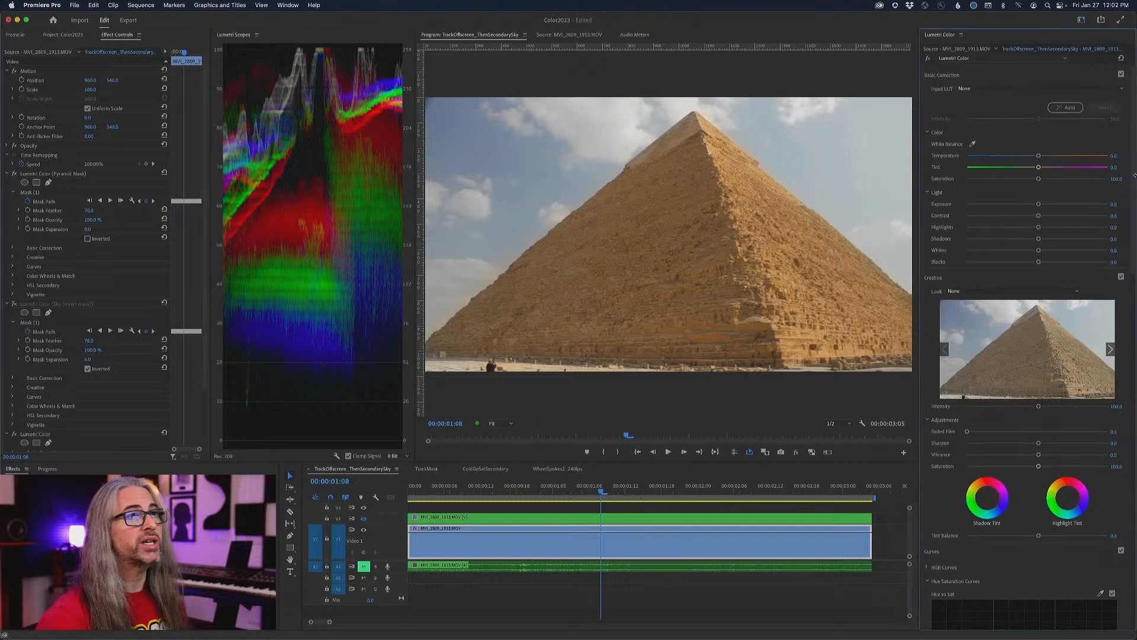
pyautogui.moveTo(1038, 205); pyautogui.dragTo(1063, 216)
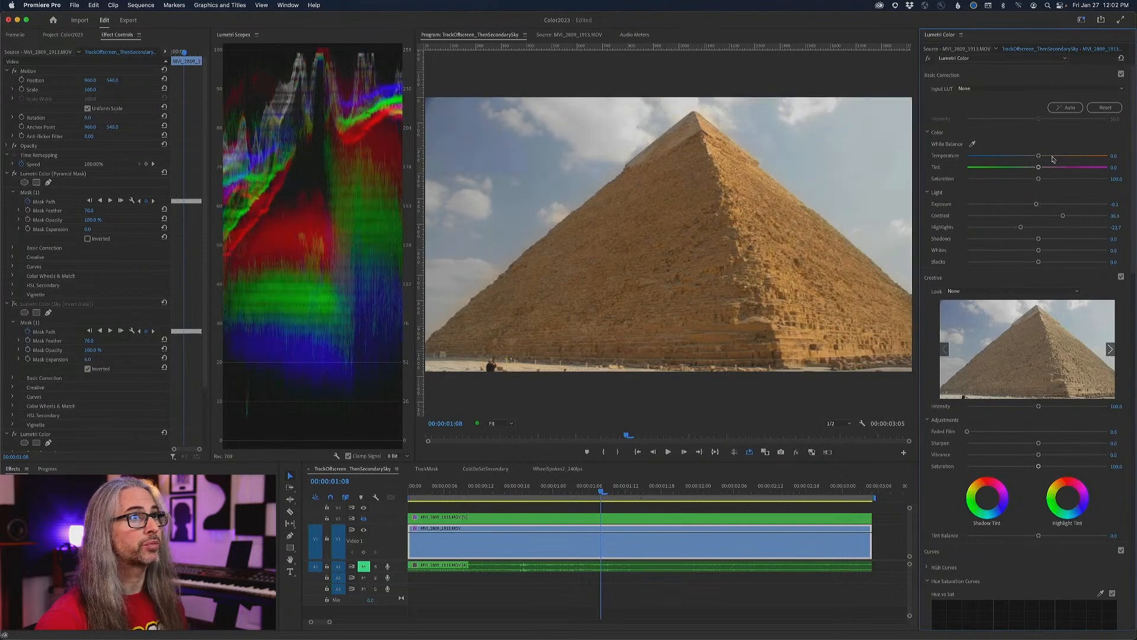
pyautogui.moveTo(1039, 157); pyautogui.dragTo(1037, 157)
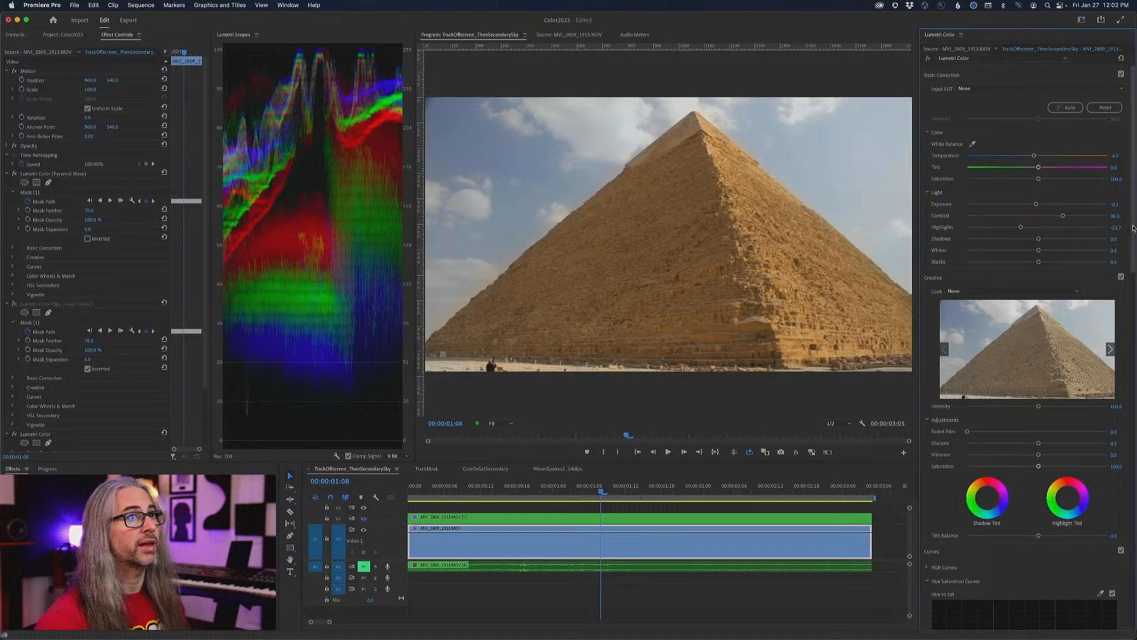
# - Set the new Lumetri Color effect's vignette amount to about -0.7
pyautogui.scroll(-15, 995, 602)
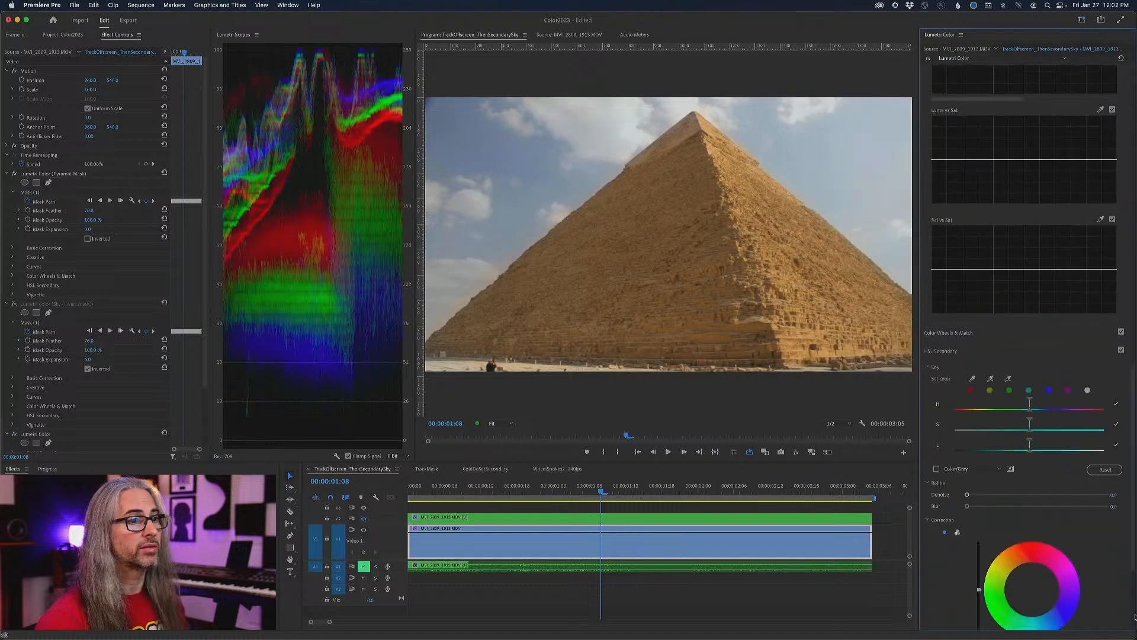
pyautogui.scroll(-5, 1133, 615)
pyautogui.moveTo(1037, 569); pyautogui.dragTo(1022, 569)
# - Play the clip and compare the graded and original footage by repeatedly toggling the global effects mute
pyautogui.press('space')
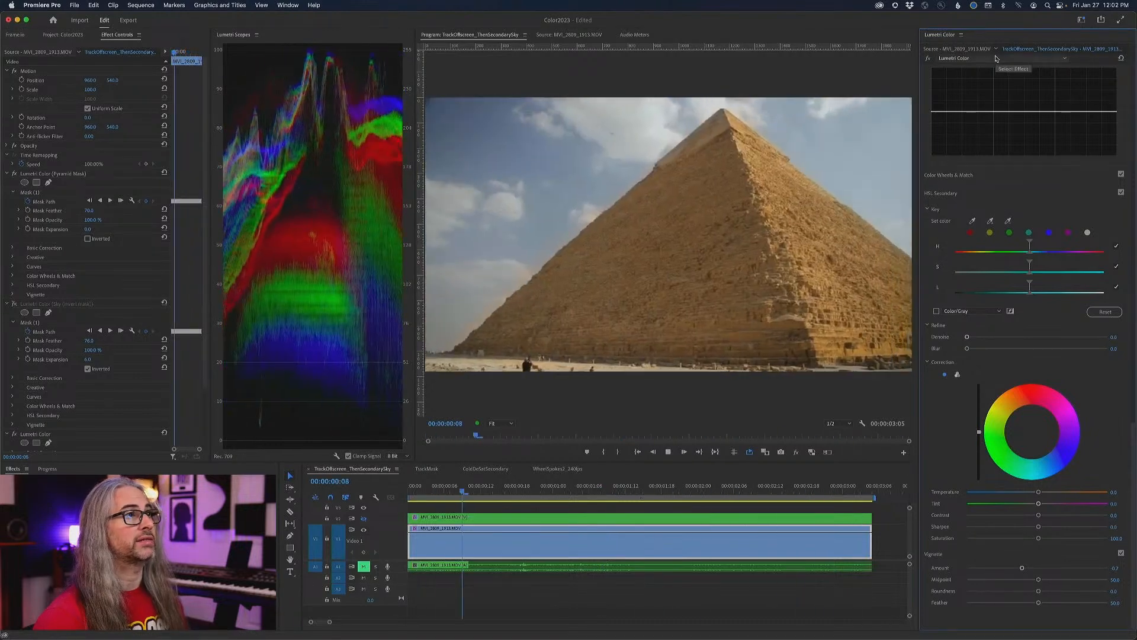
pyautogui.click(996, 58)
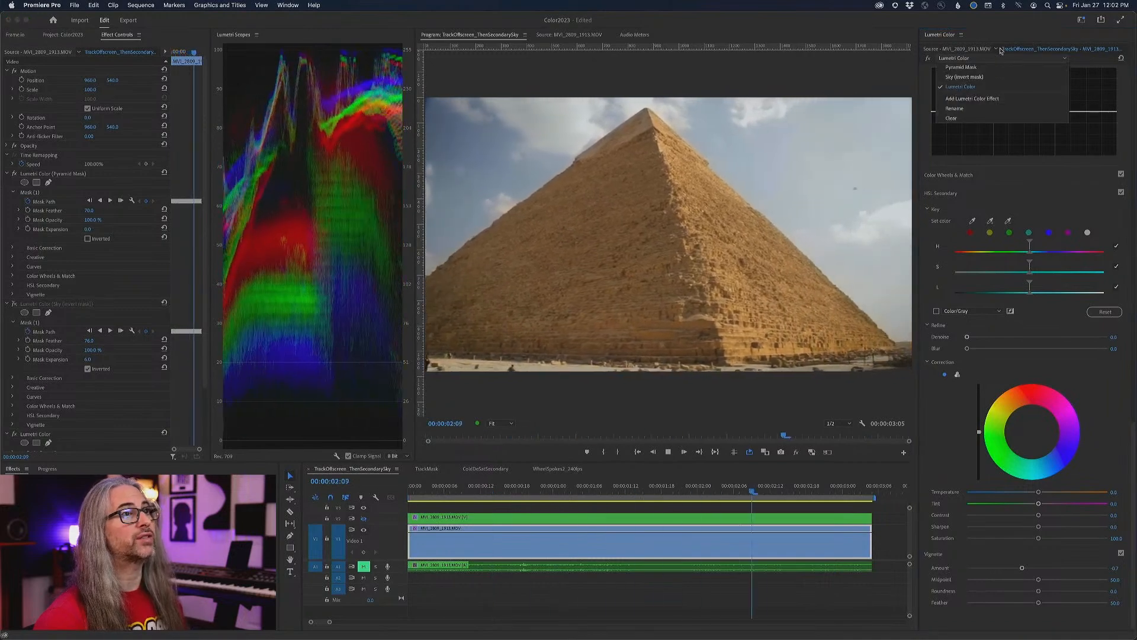
pyautogui.click(770, 398)
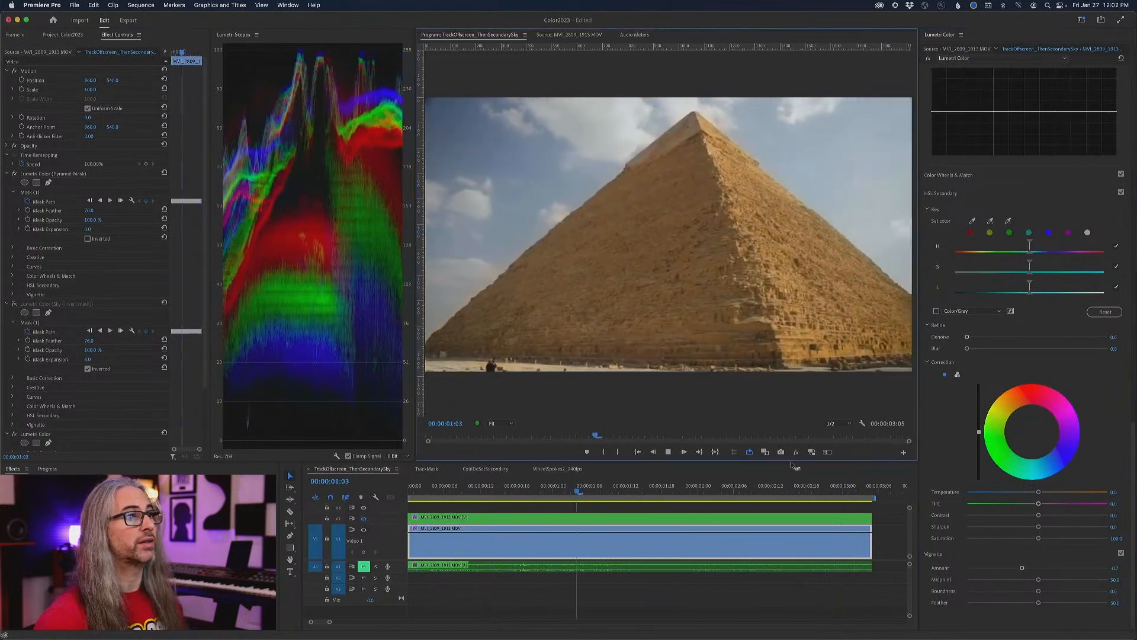
pyautogui.click(798, 453)
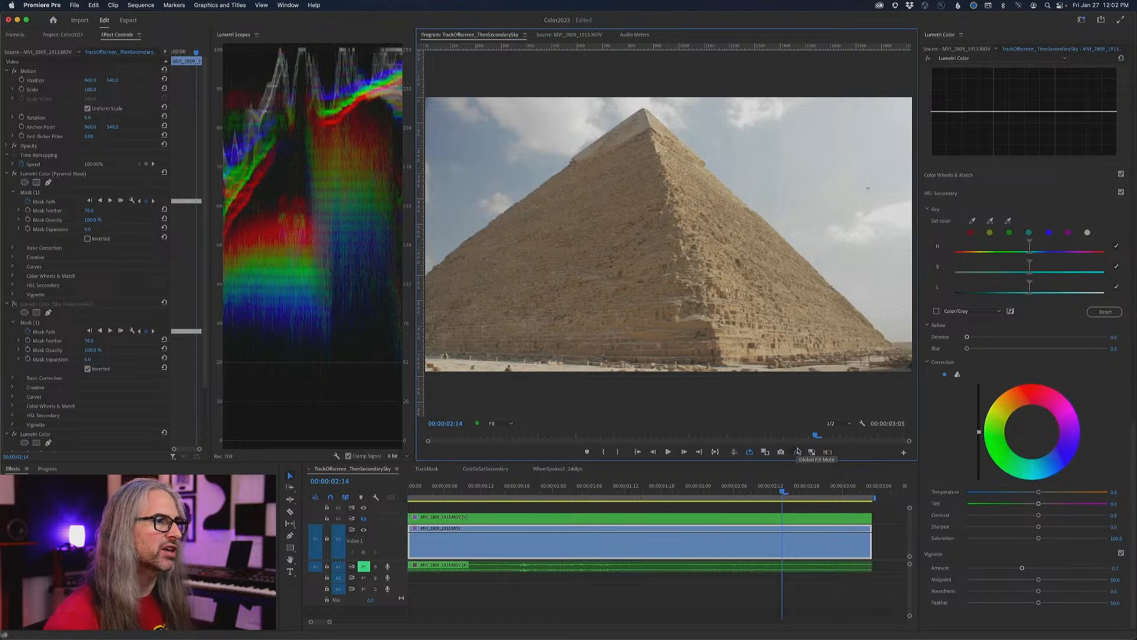
pyautogui.press('space')
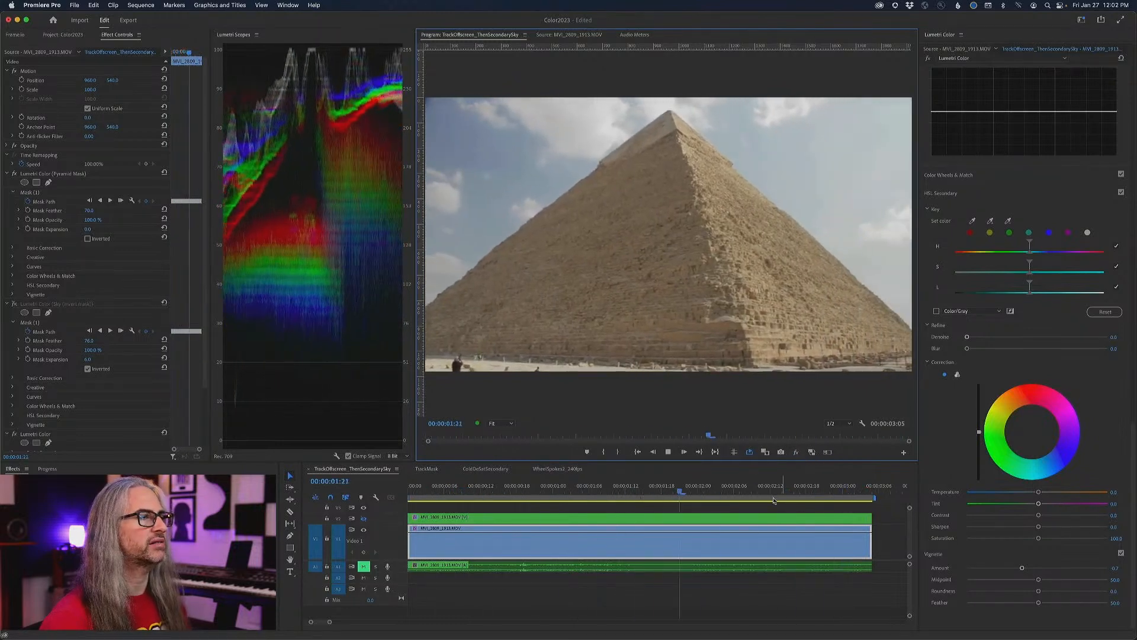
pyautogui.press('space')
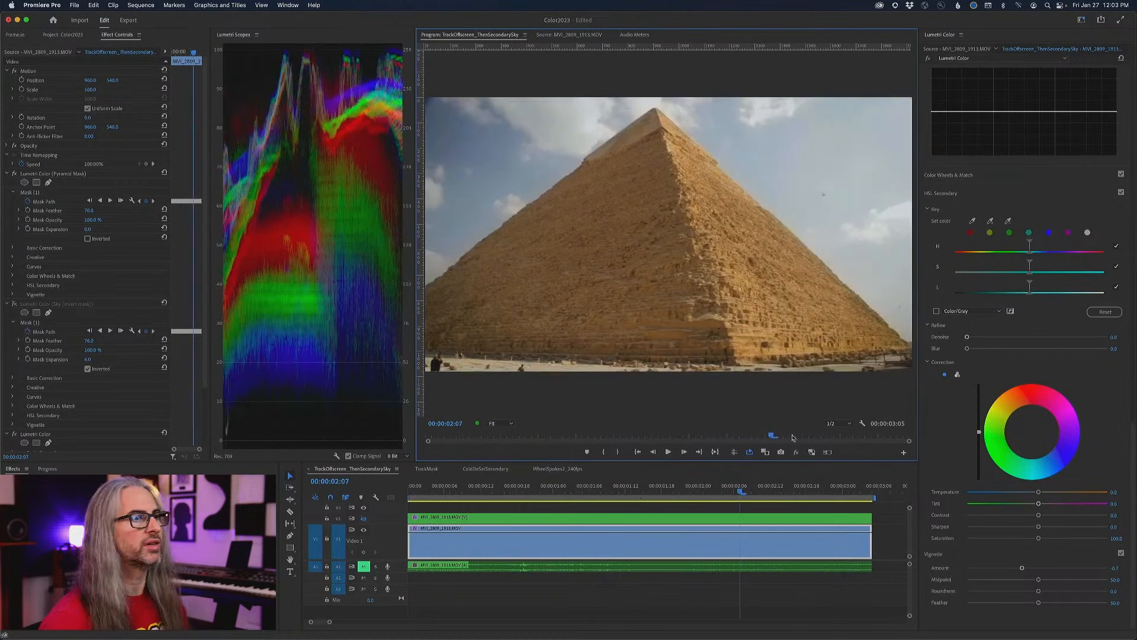
pyautogui.click(796, 452)
pyautogui.click(796, 452)
pyautogui.click(796, 452)
pyautogui.click(796, 452)
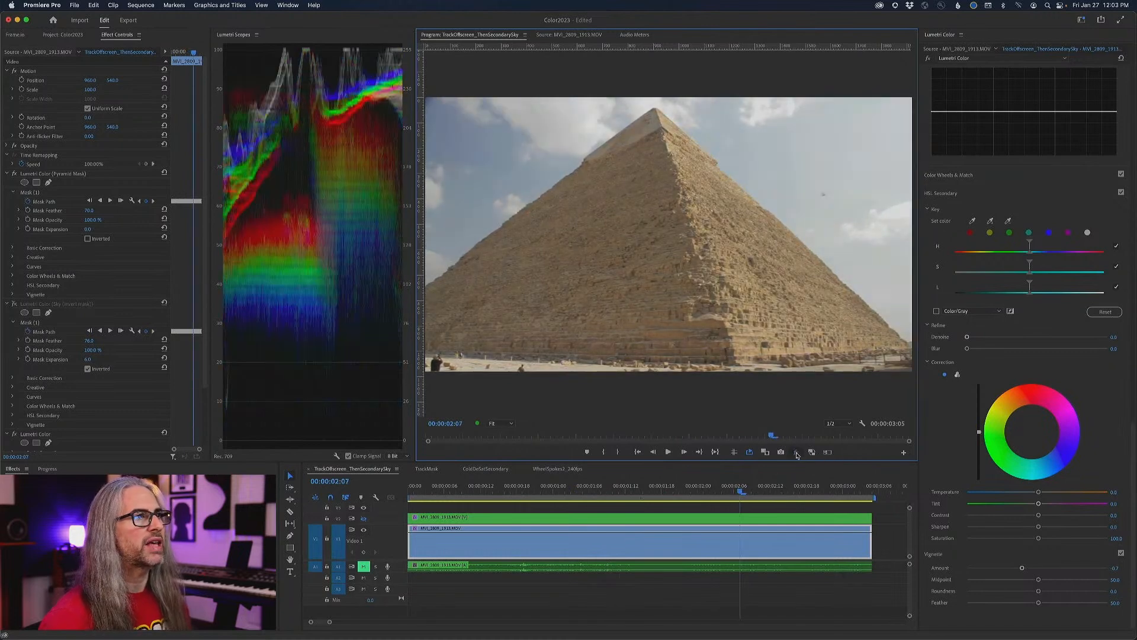
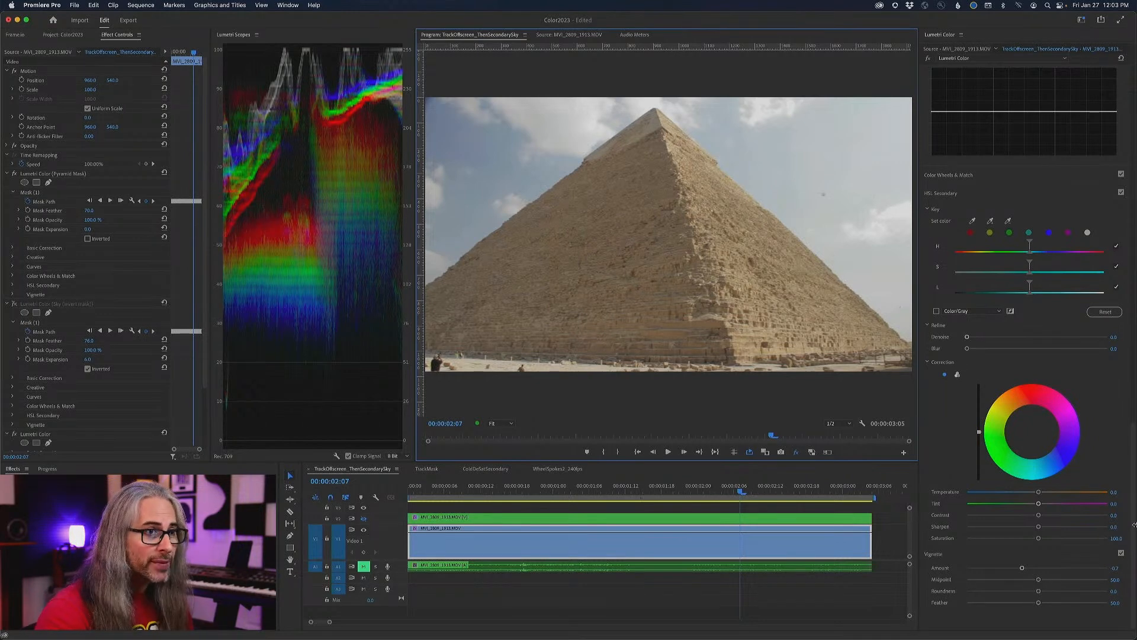
# - Open the TrackMask sequence and switch off the global effects mute to show the man's clip with its effects
pyautogui.moveTo(1133, 524); pyautogui.dragTo(1131, 431)
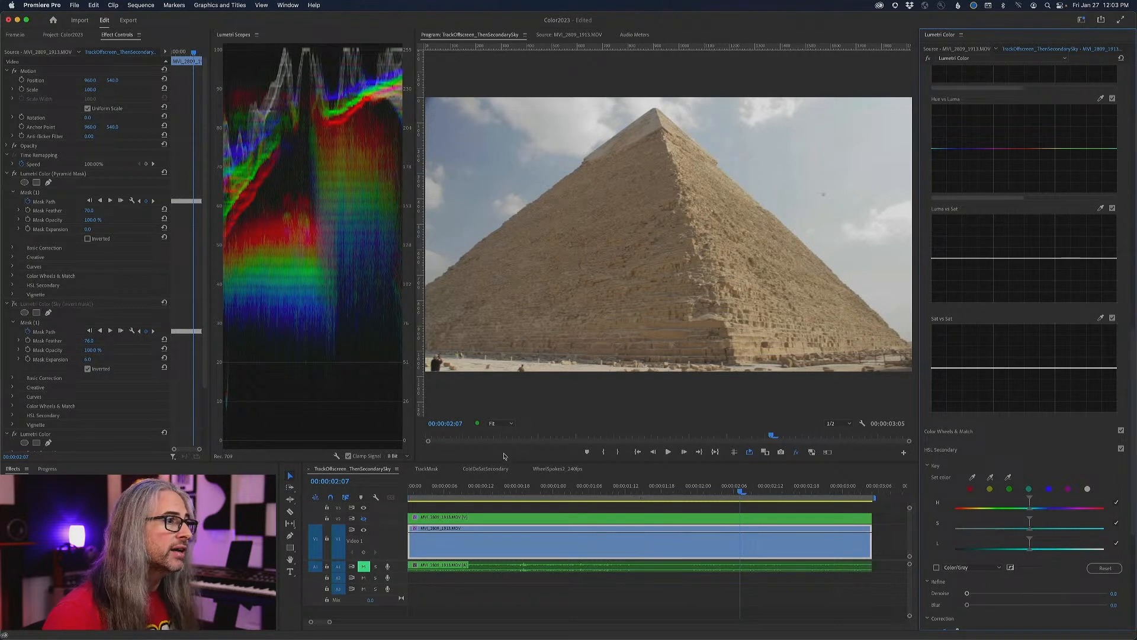
pyautogui.click(479, 469)
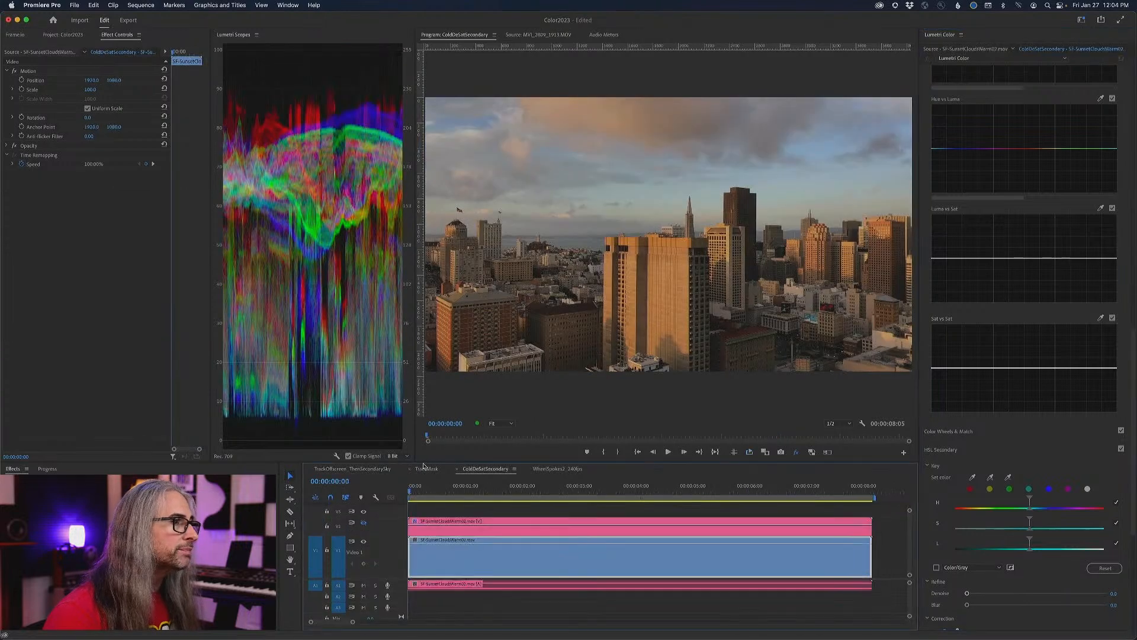
pyautogui.click(427, 469)
pyautogui.moveTo(1135, 482); pyautogui.dragTo(1134, 340)
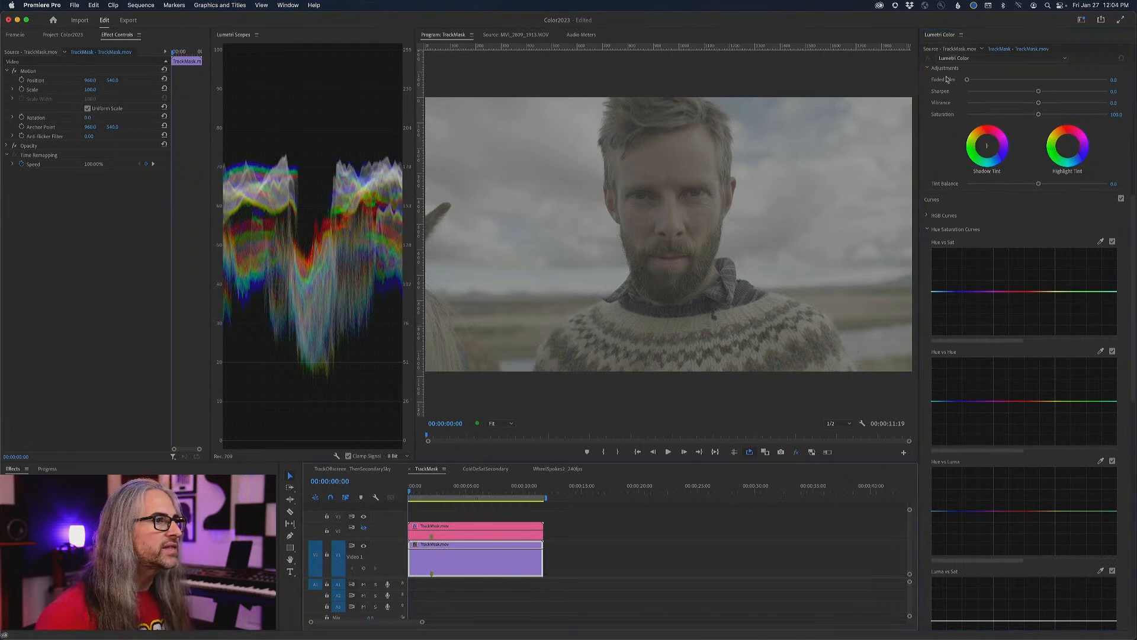
pyautogui.click(797, 452)
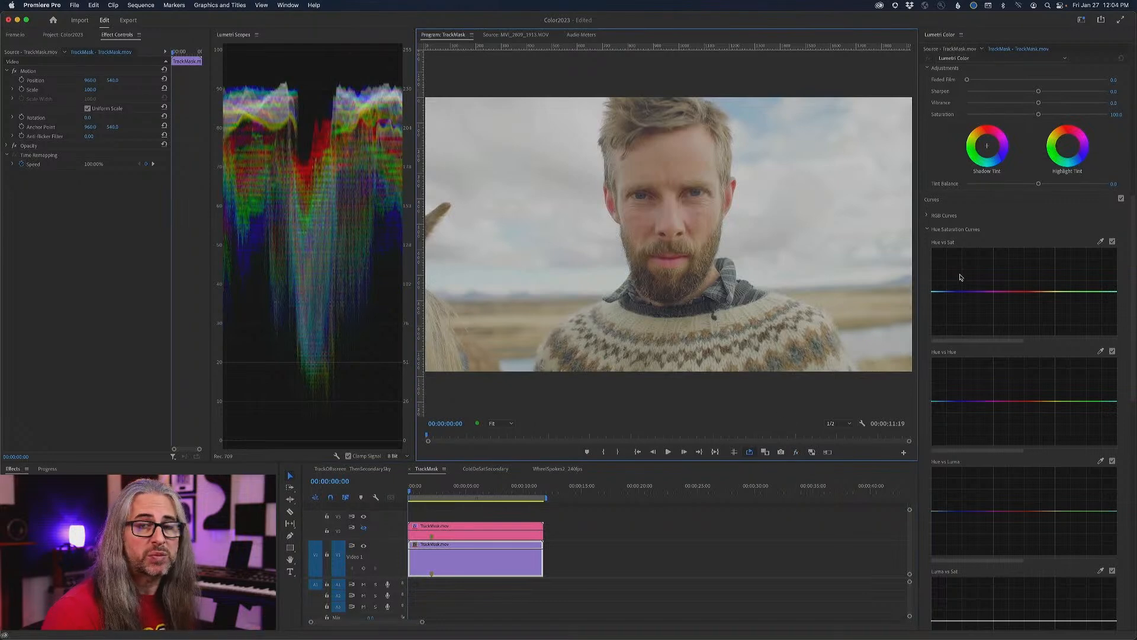
# - Examine the man's face and eyes at 400% magnification and return the view to Fit
pyautogui.click(500, 423)
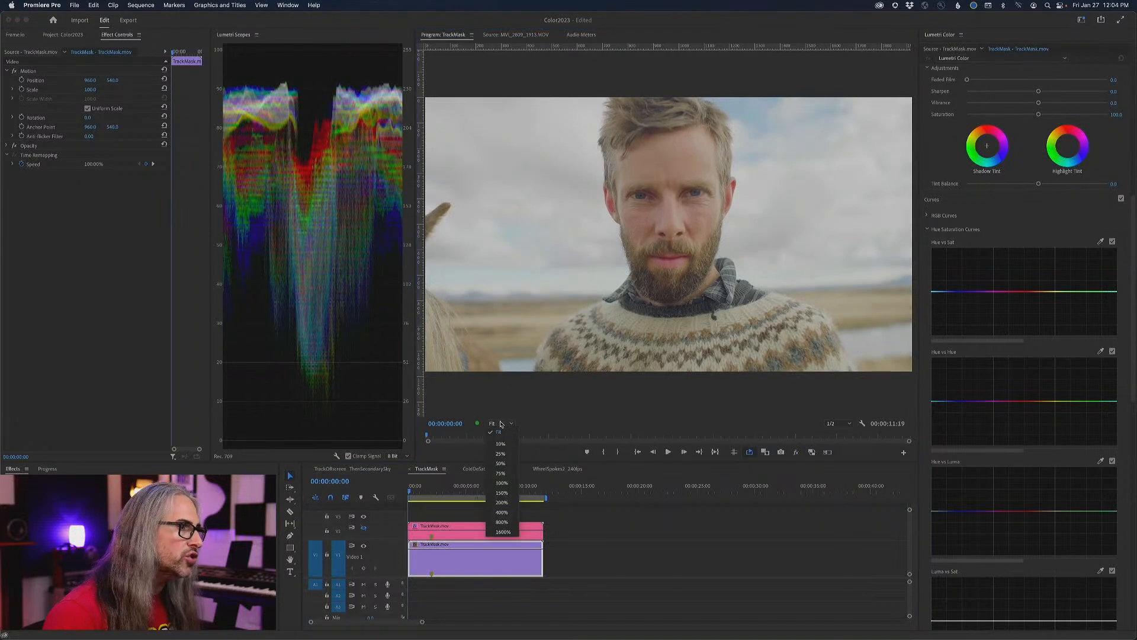
pyautogui.click(503, 514)
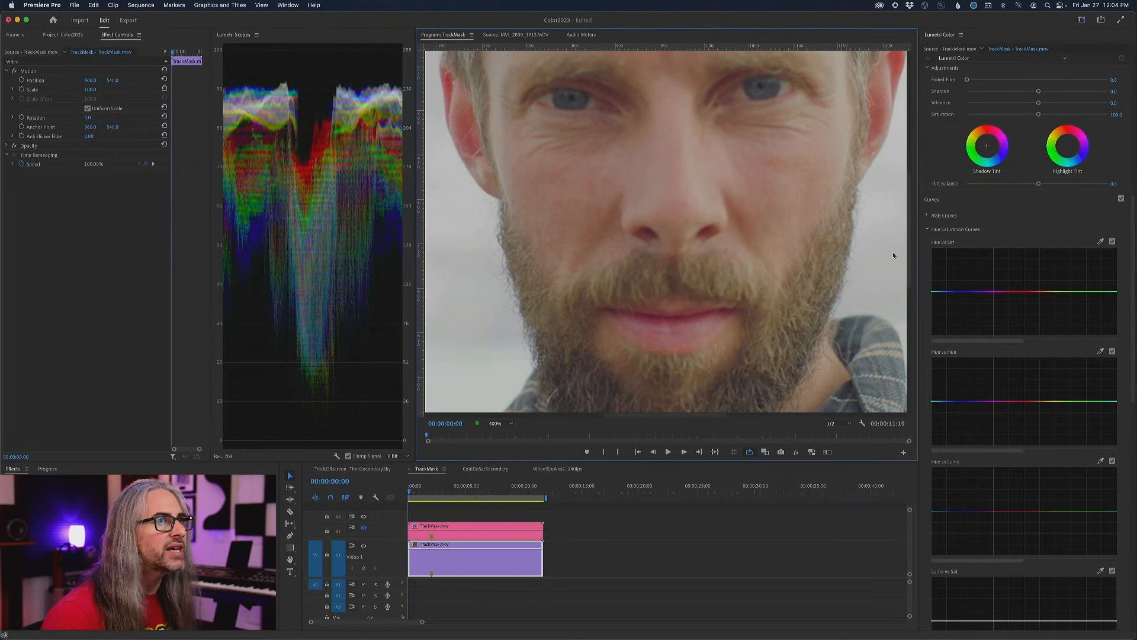
pyautogui.moveTo(911, 261); pyautogui.dragTo(911, 231)
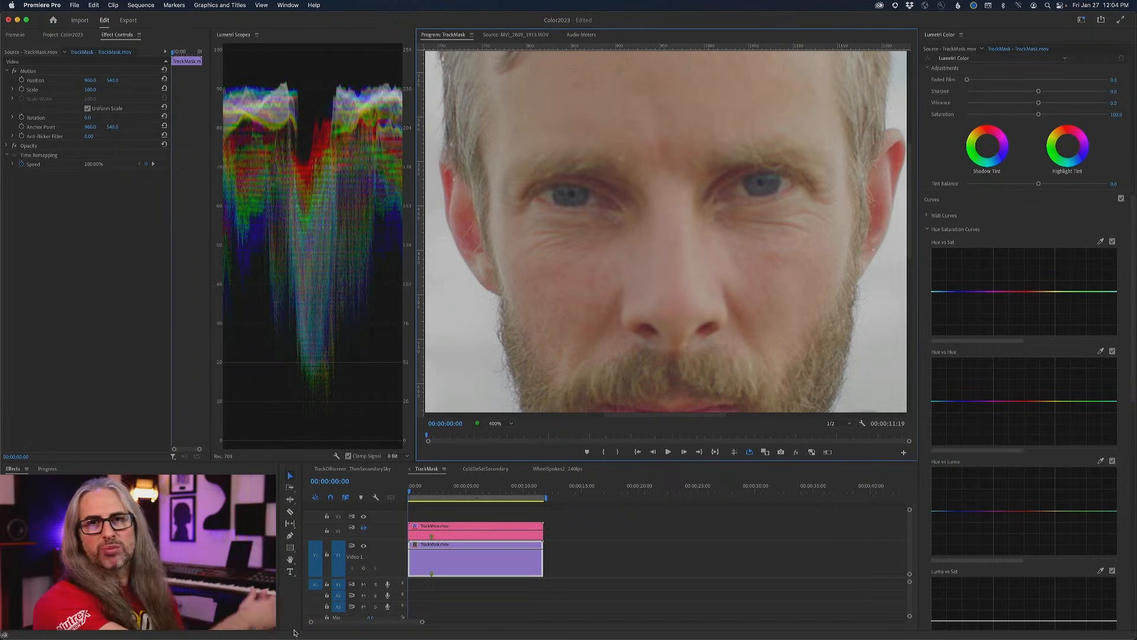
pyautogui.moveTo(993, 341); pyautogui.dragTo(1022, 342)
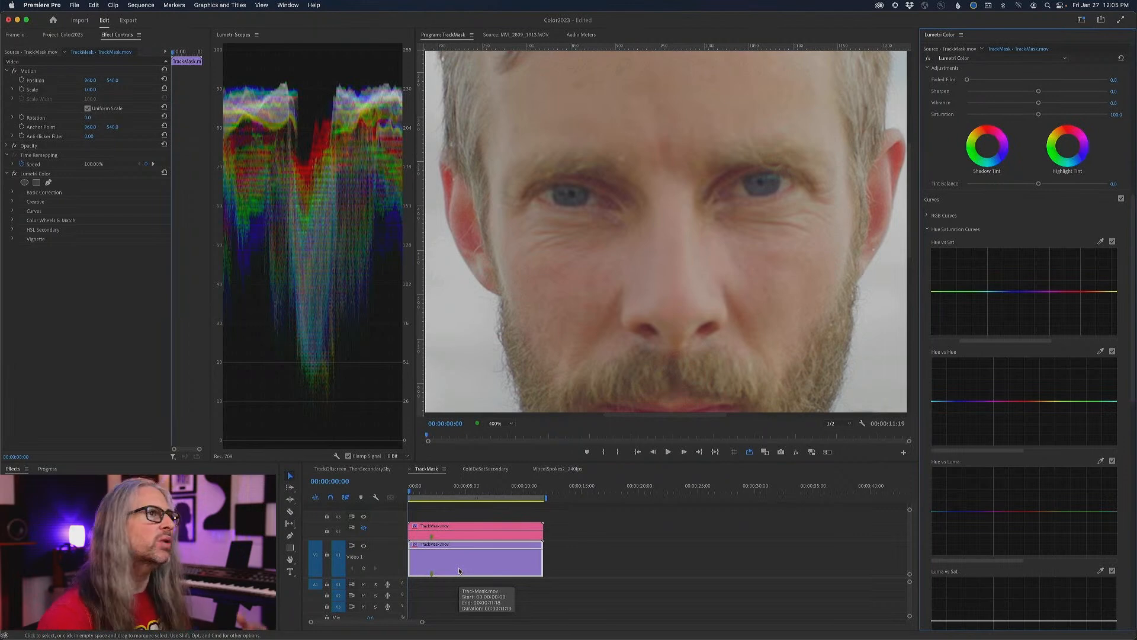
pyautogui.click(503, 424)
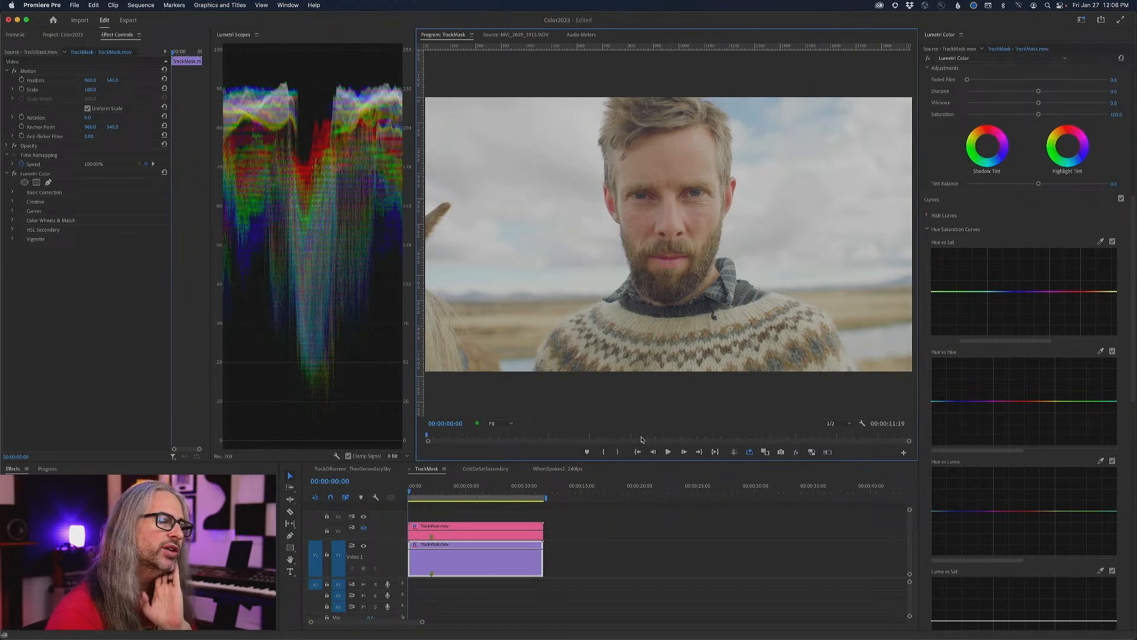
# - Show the finished graded clip on the second video track and play it back in a maximized monitor
pyautogui.moveTo(1130, 367)
pyautogui.mouseDown()
pyautogui.moveTo(1135, 459)
pyautogui.moveTo(1134, 350)
pyautogui.mouseUp()
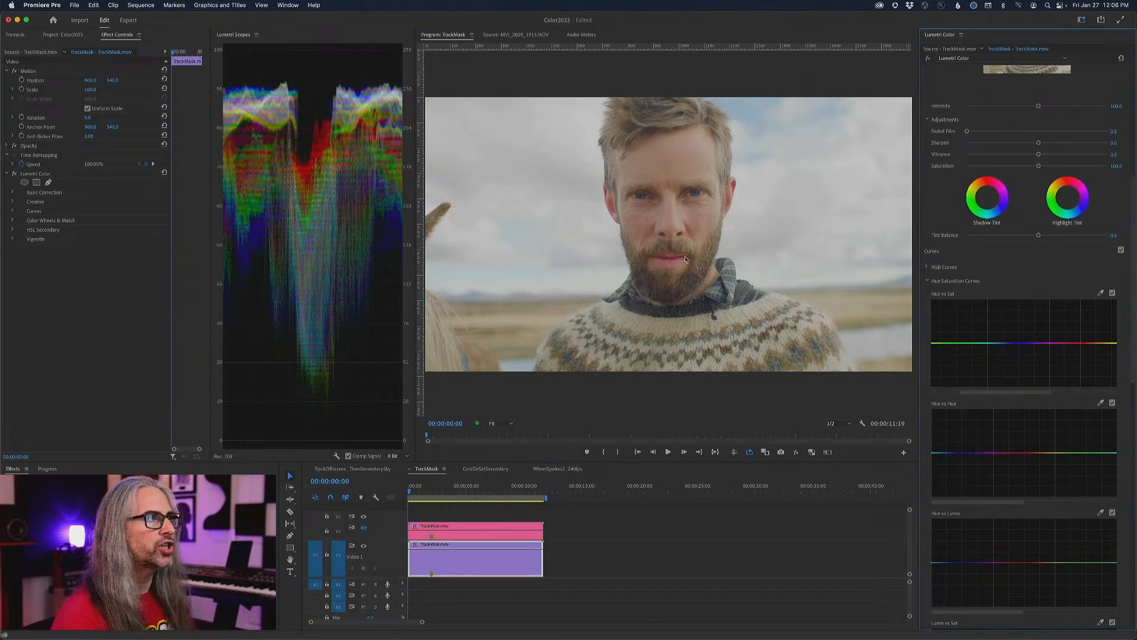
pyautogui.click(364, 527)
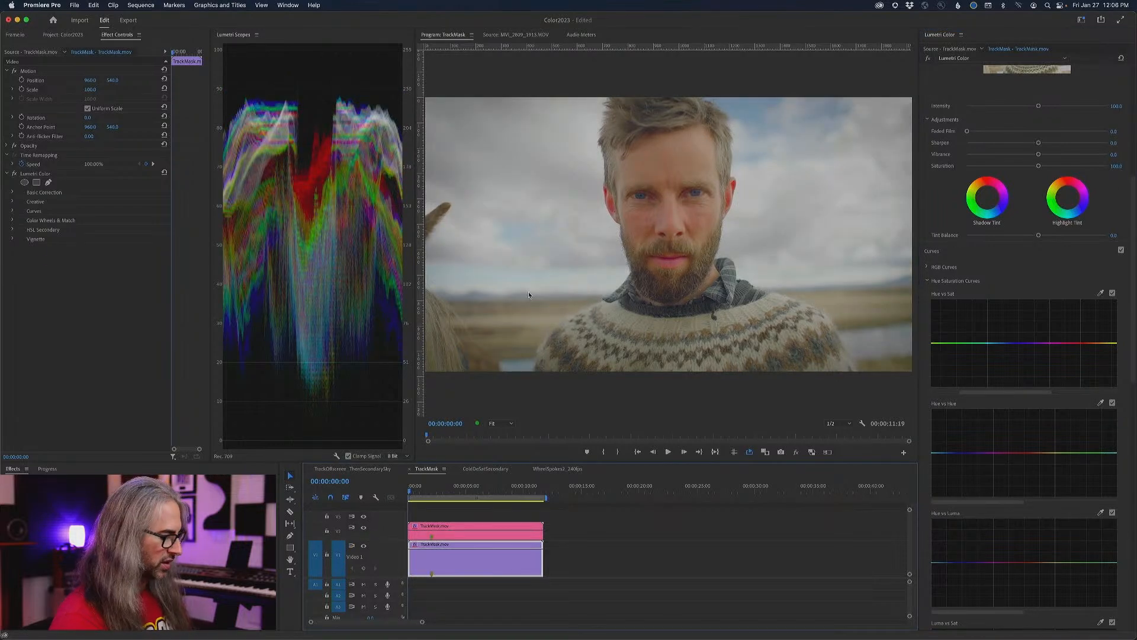
pyautogui.press('`')
pyautogui.press('space')
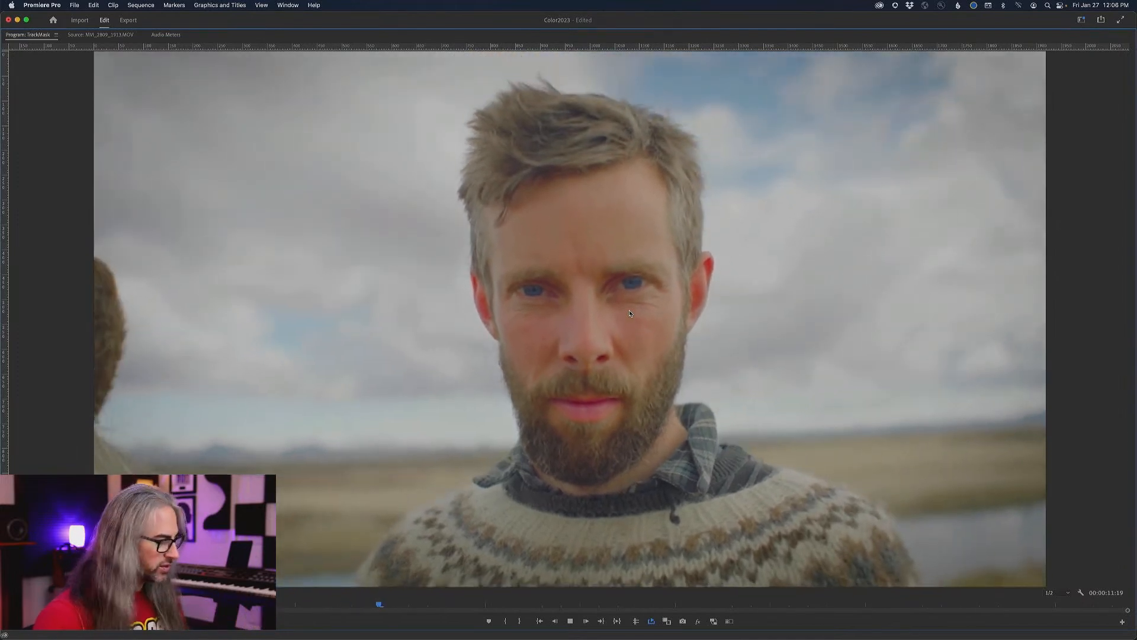
pyautogui.press('`')
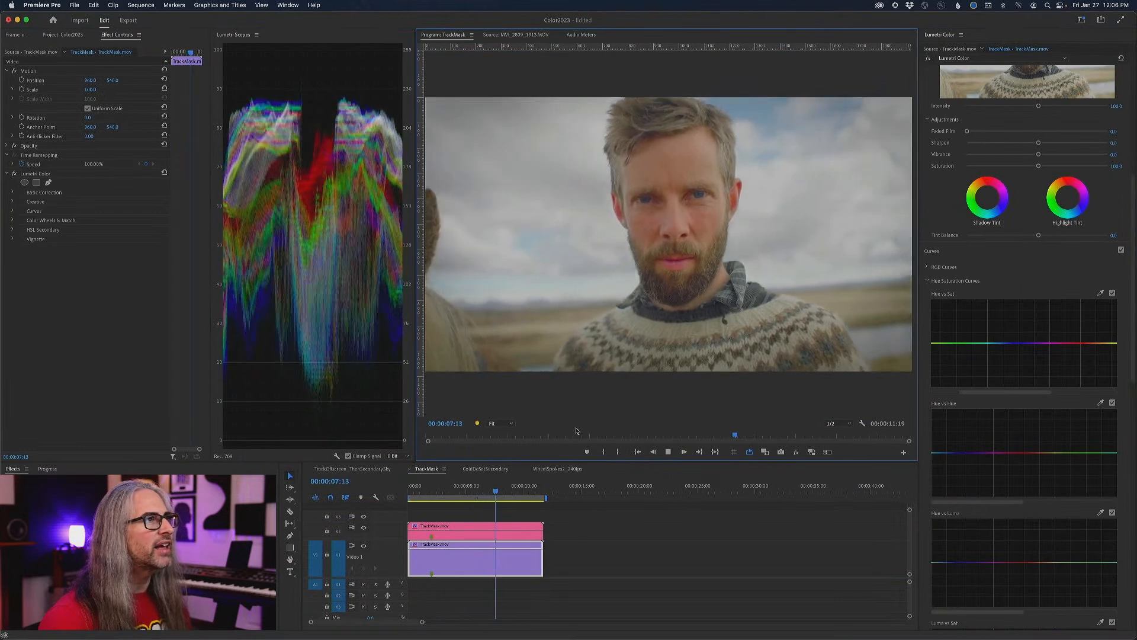
pyautogui.press('space')
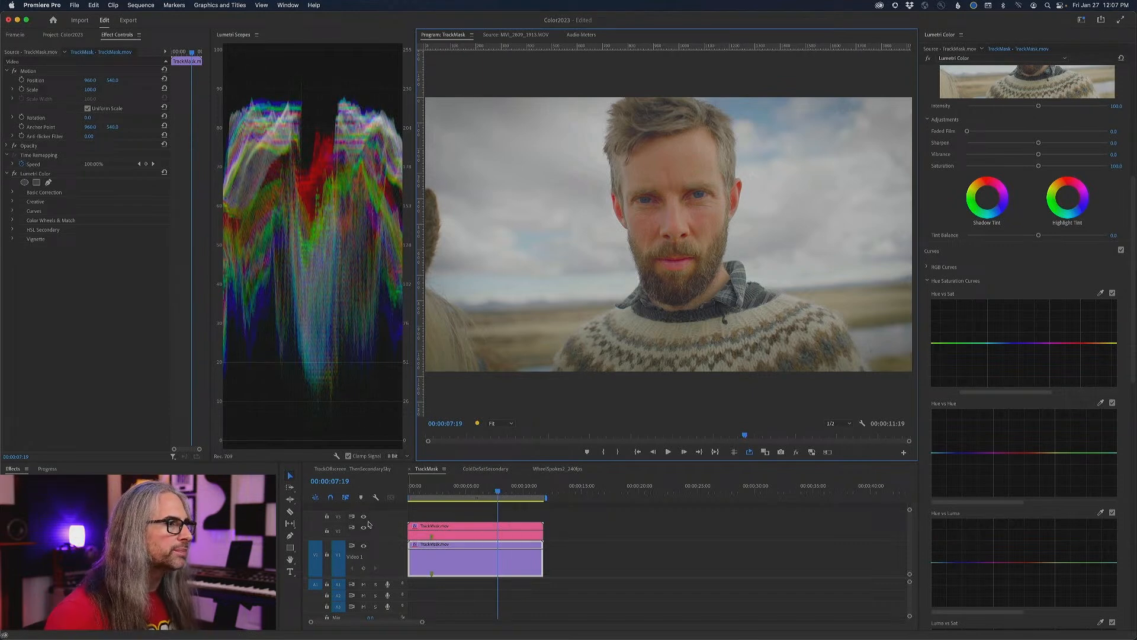
# - Inspect the finished clip's Hue Saturation curves and HSL Secondary key, previewing the keyed face mask in Color/Gray
pyautogui.click(449, 533)
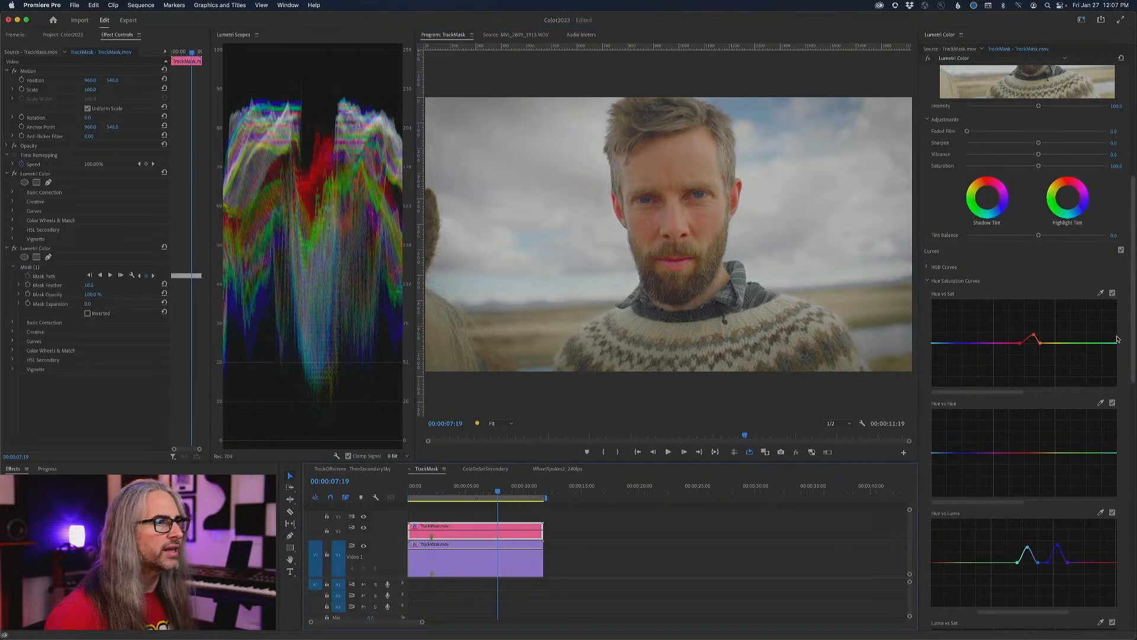
pyautogui.scroll(-5, 1133, 342)
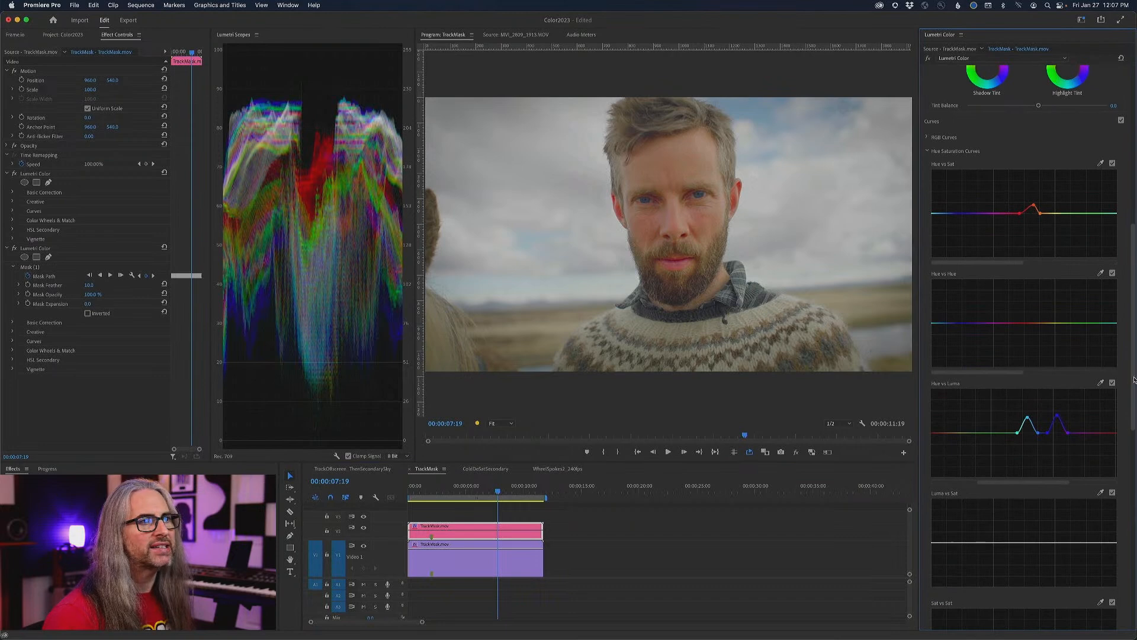
pyautogui.scroll(-5, 1130, 382)
pyautogui.scroll(-15, 1043, 415)
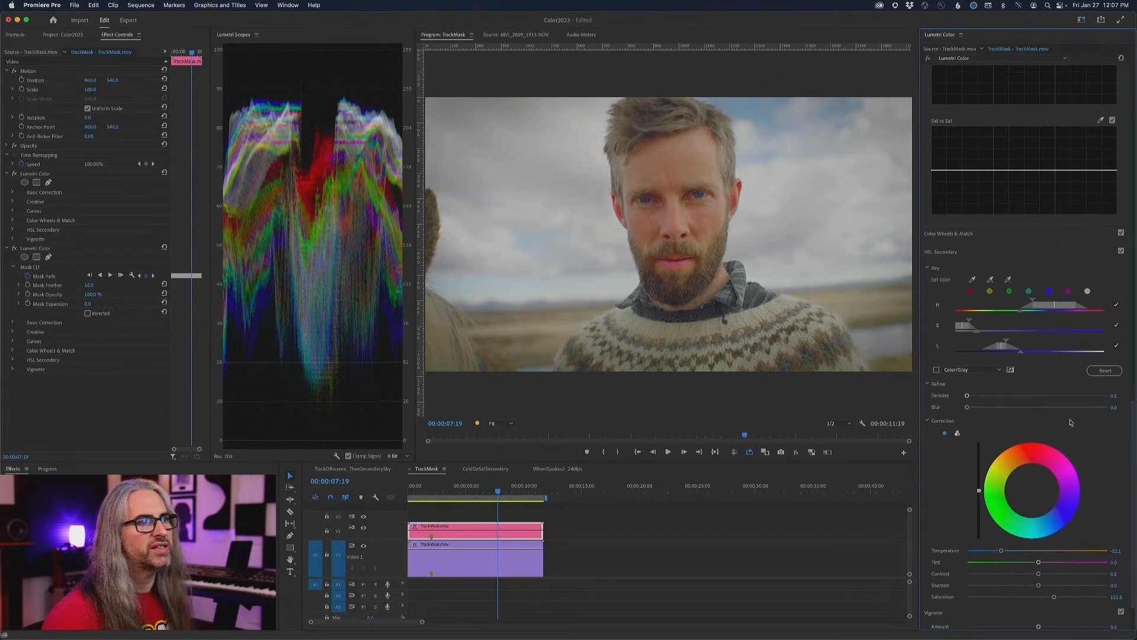
pyautogui.click(936, 370)
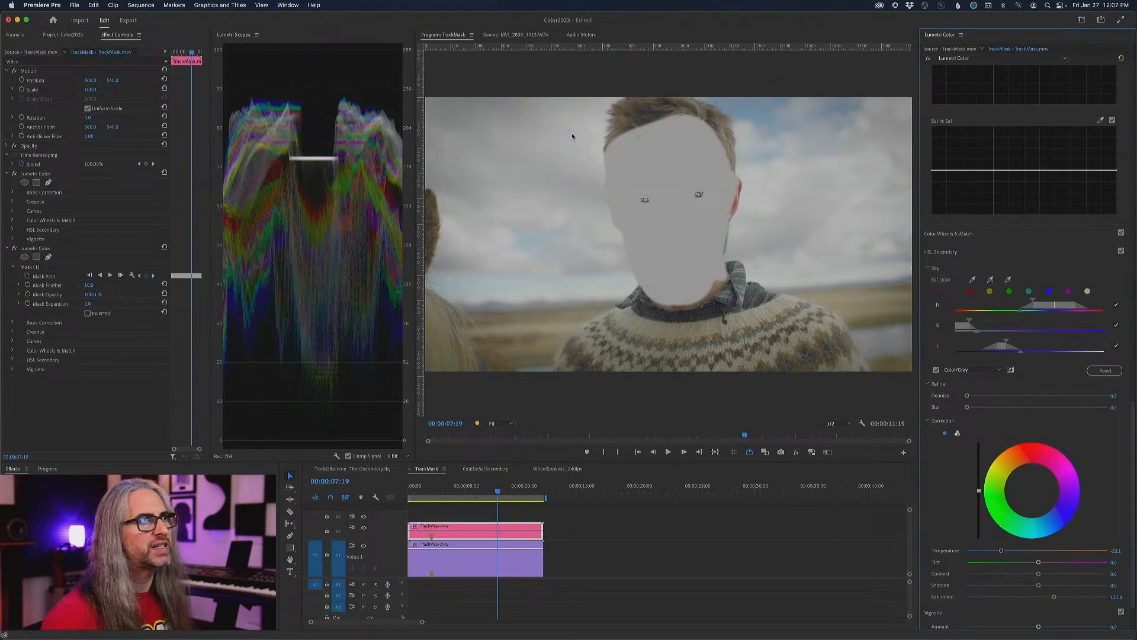
pyautogui.click(937, 370)
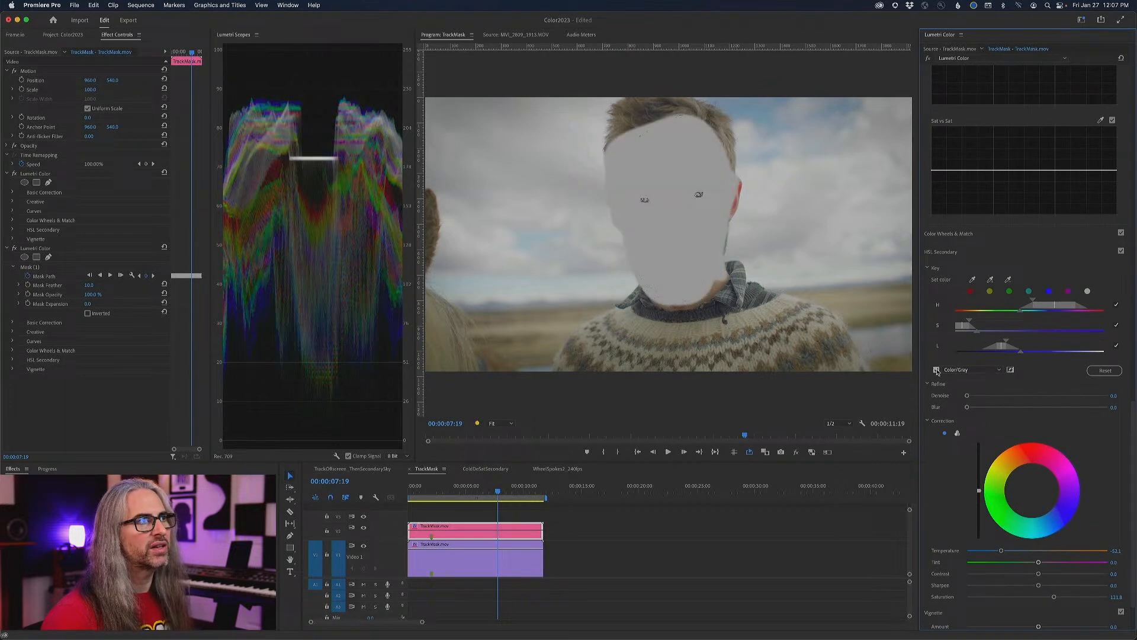
pyautogui.scroll(20, 1033, 112)
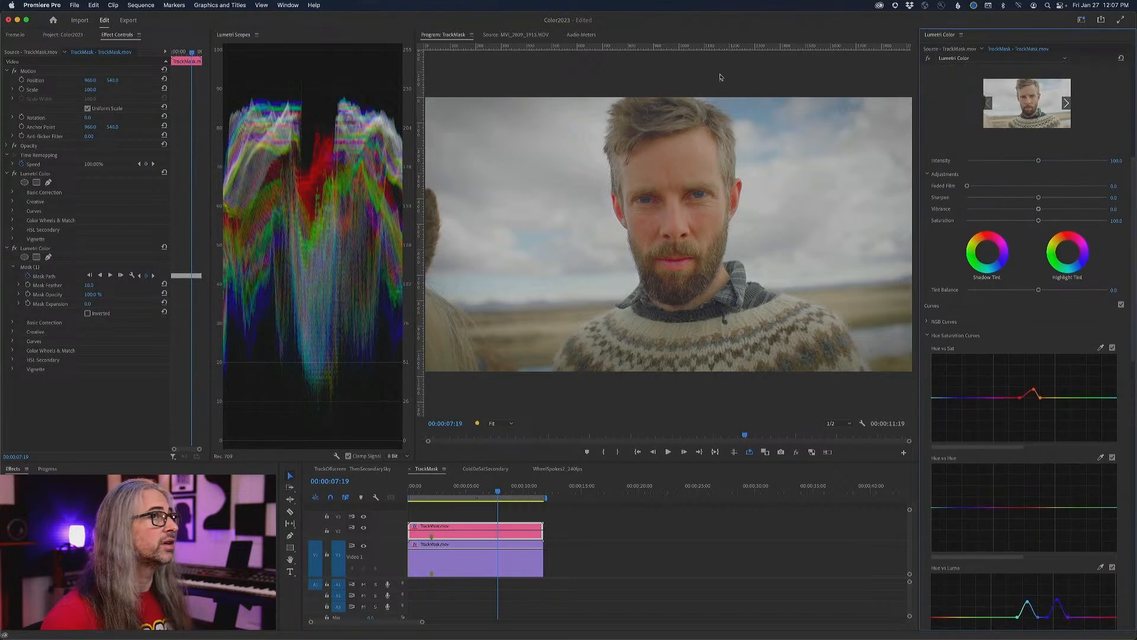
# - Toggle the finished clip's two Lumetri Color effects off and on to compare their contributions
pyautogui.click(15, 248)
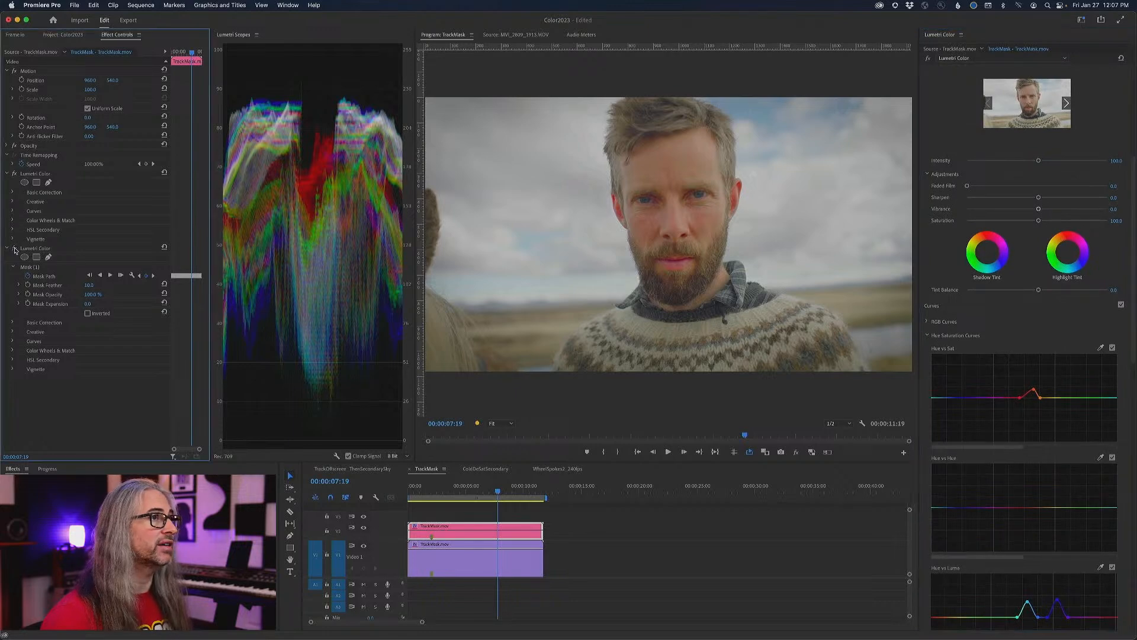
pyautogui.click(15, 249)
pyautogui.click(15, 249)
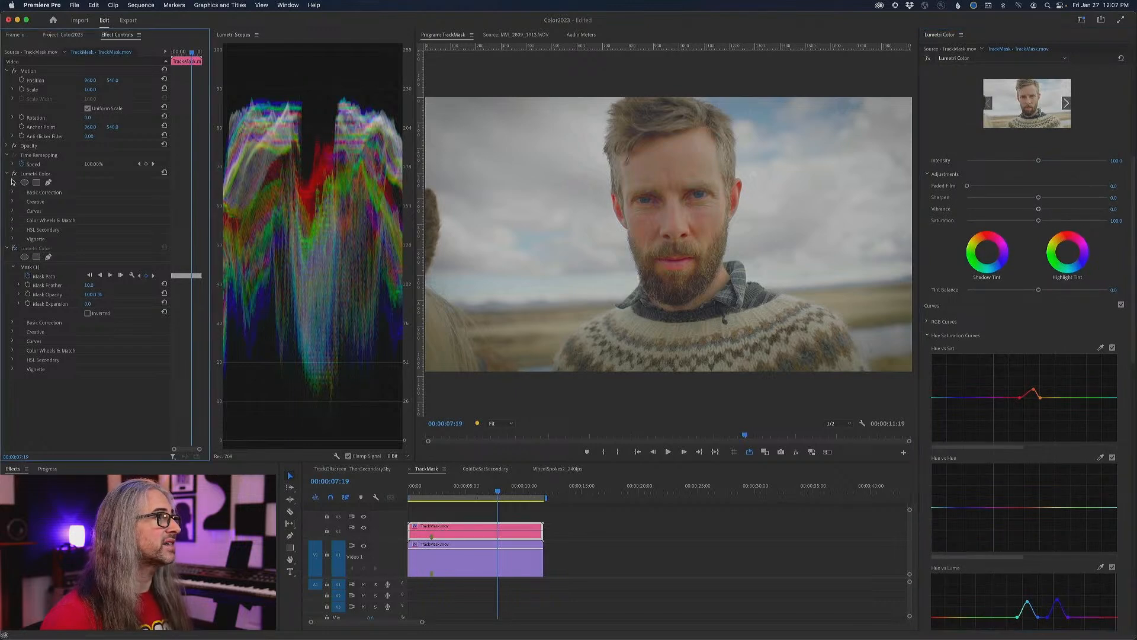
pyautogui.click(15, 173)
pyautogui.click(14, 174)
pyautogui.click(15, 249)
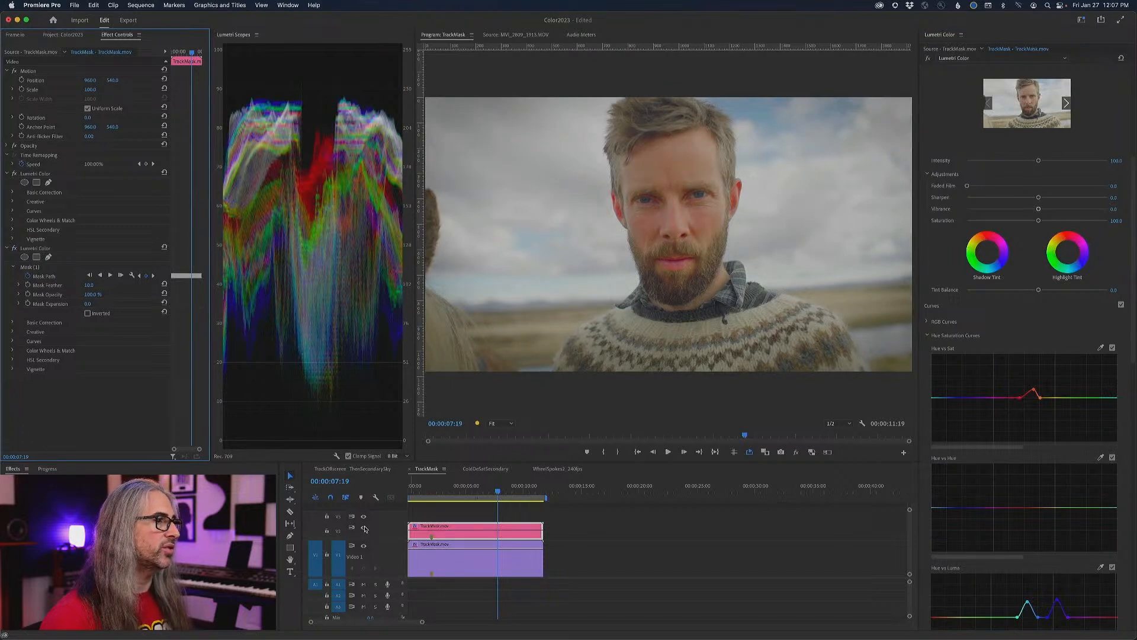
# - Hide the second video track, return the playhead to the start, and select the ungraded clip on the first track
pyautogui.click(364, 528)
pyautogui.moveTo(499, 489); pyautogui.dragTo(408, 492)
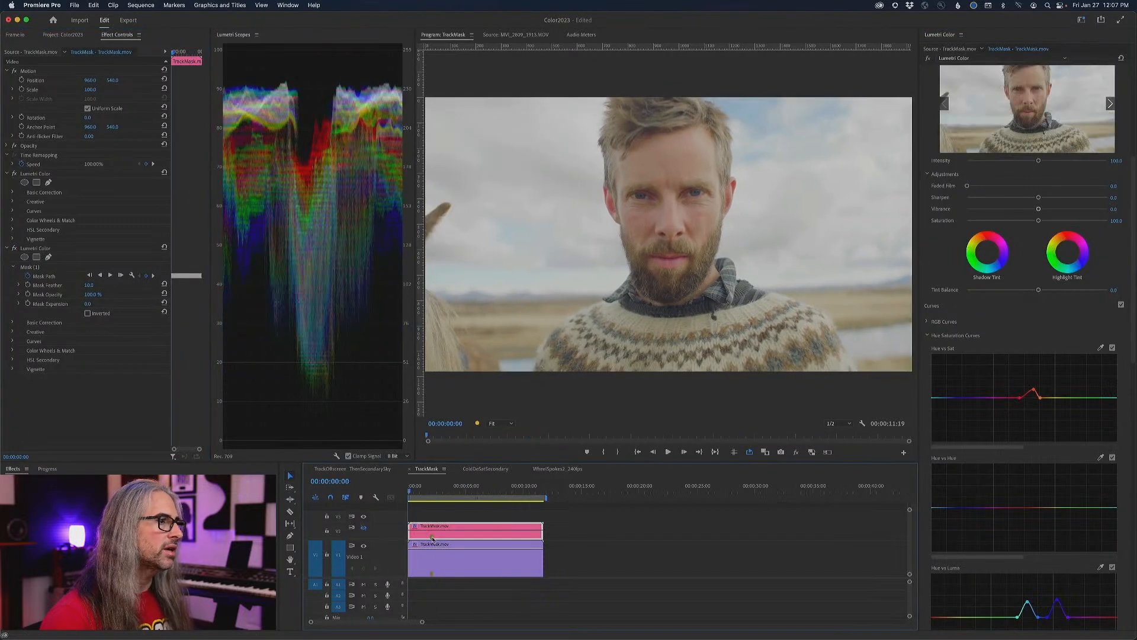
pyautogui.click(435, 559)
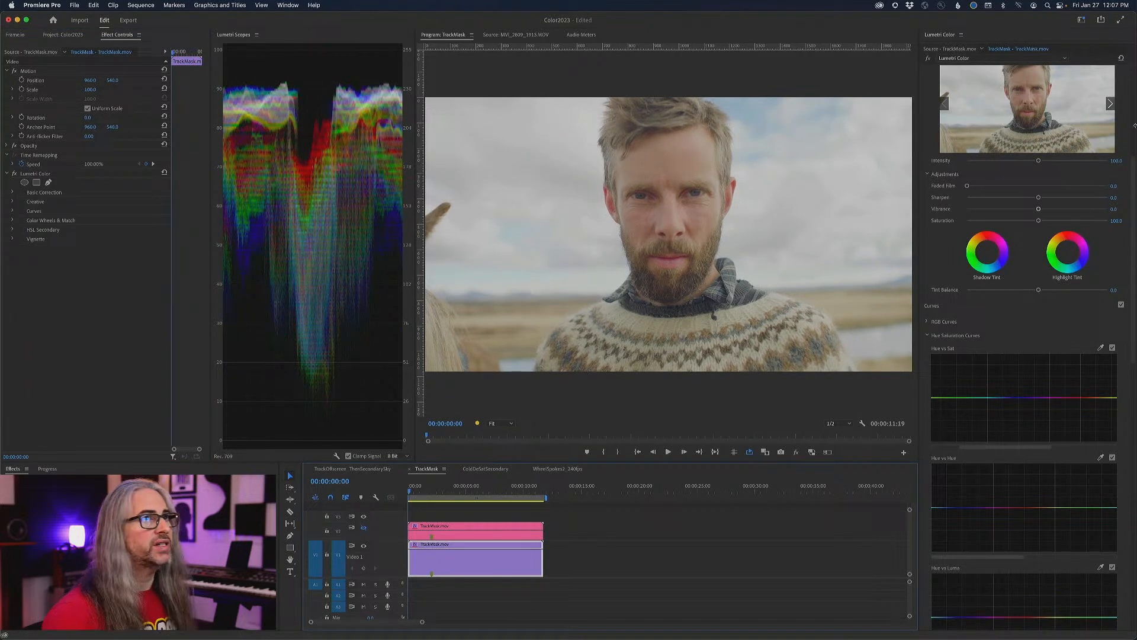
# - Set the ungraded clip's highlights to about -10, whites to about -17, contrast to about 12 and saturation to about 107, keeping temperature at 0
pyautogui.scroll(5, 1106, 121)
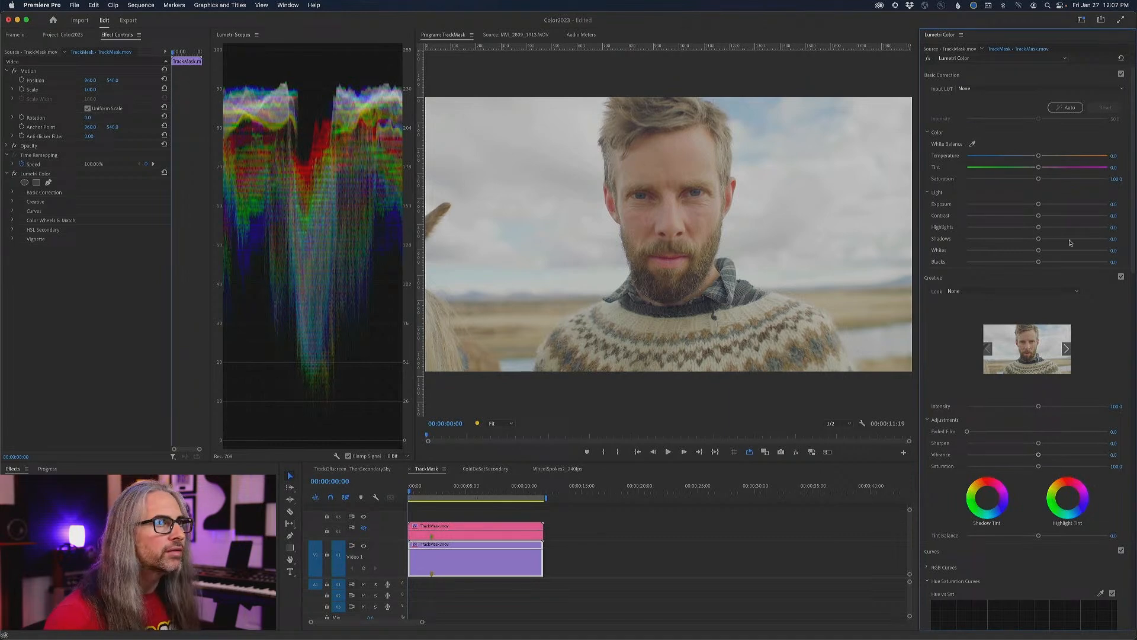
pyautogui.moveTo(1040, 228); pyautogui.dragTo(1025, 251)
pyautogui.scroll(-3, 1132, 259)
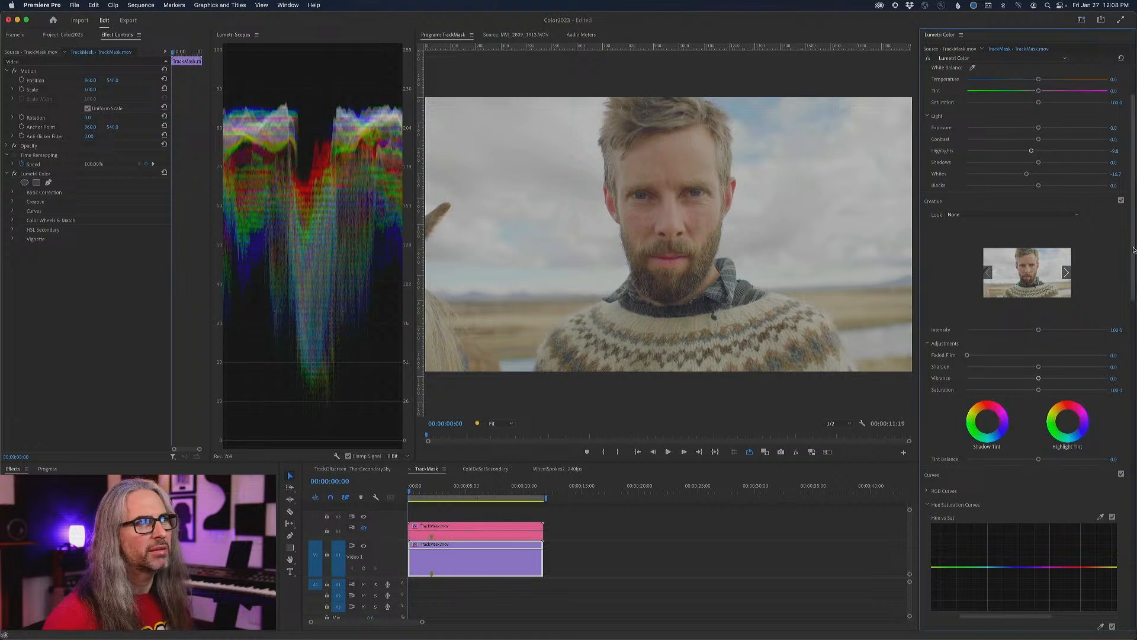
pyautogui.scroll(3, 1128, 236)
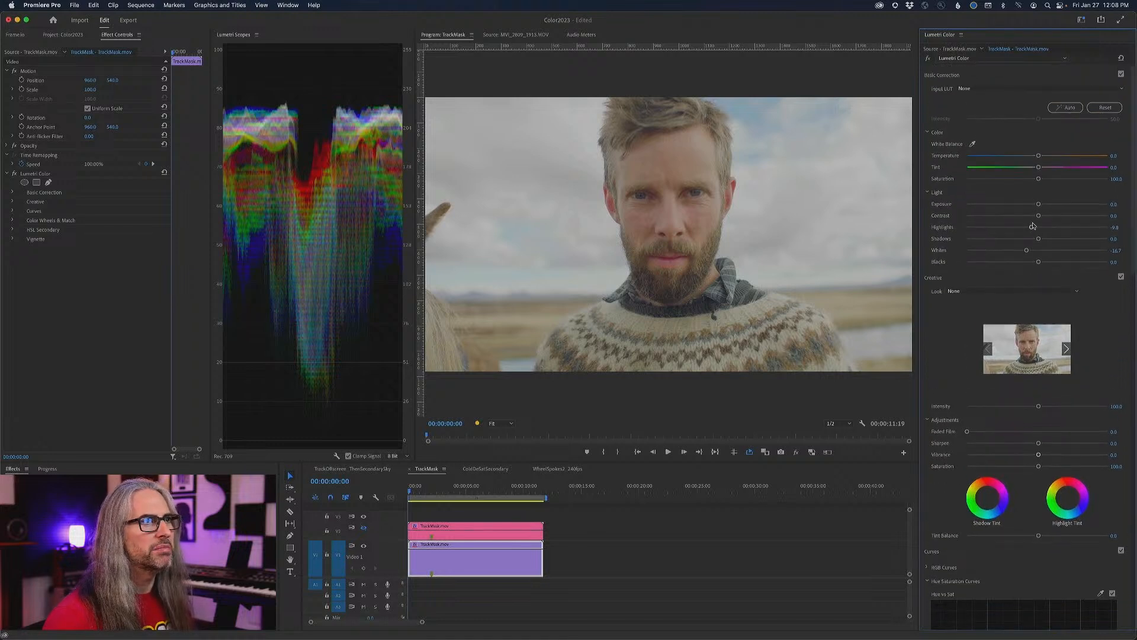
pyautogui.moveTo(1038, 215); pyautogui.dragTo(1047, 217)
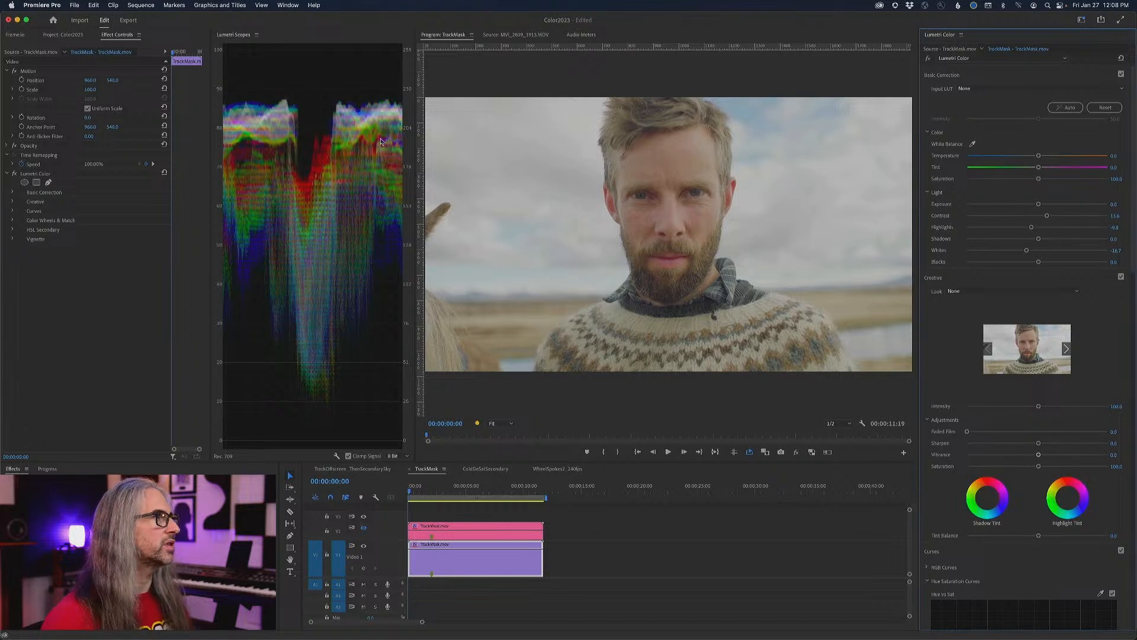
pyautogui.moveTo(1039, 158)
pyautogui.mouseDown()
pyautogui.moveTo(1026, 159)
pyautogui.moveTo(1040, 158)
pyautogui.mouseUp()
pyautogui.doubleClick(1038, 157)
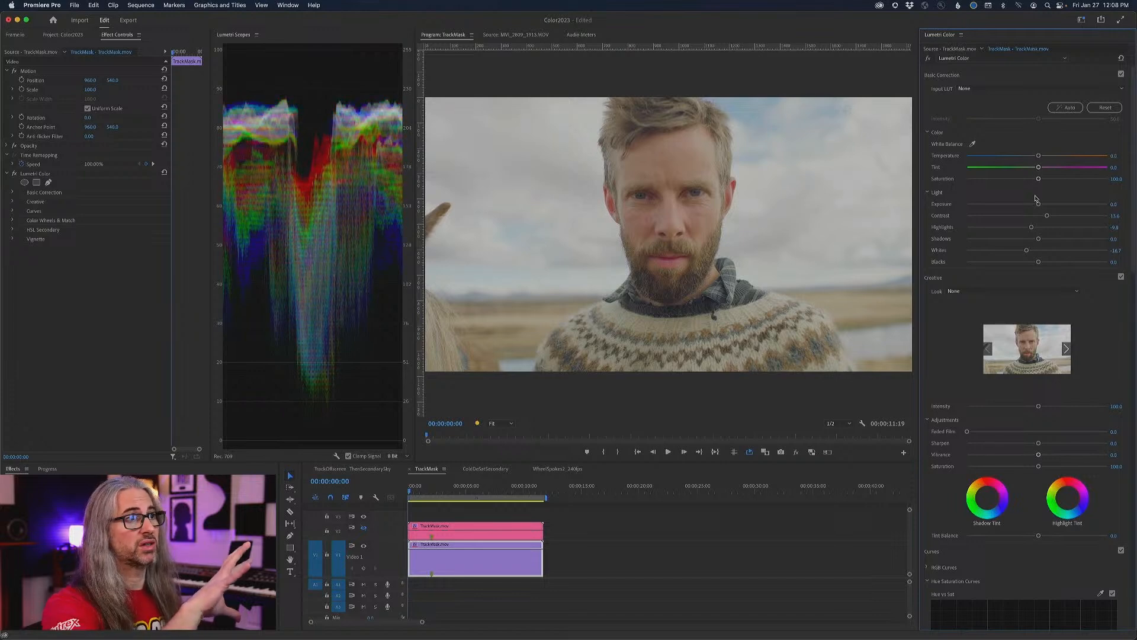
pyautogui.moveTo(1039, 179); pyautogui.dragTo(1043, 179)
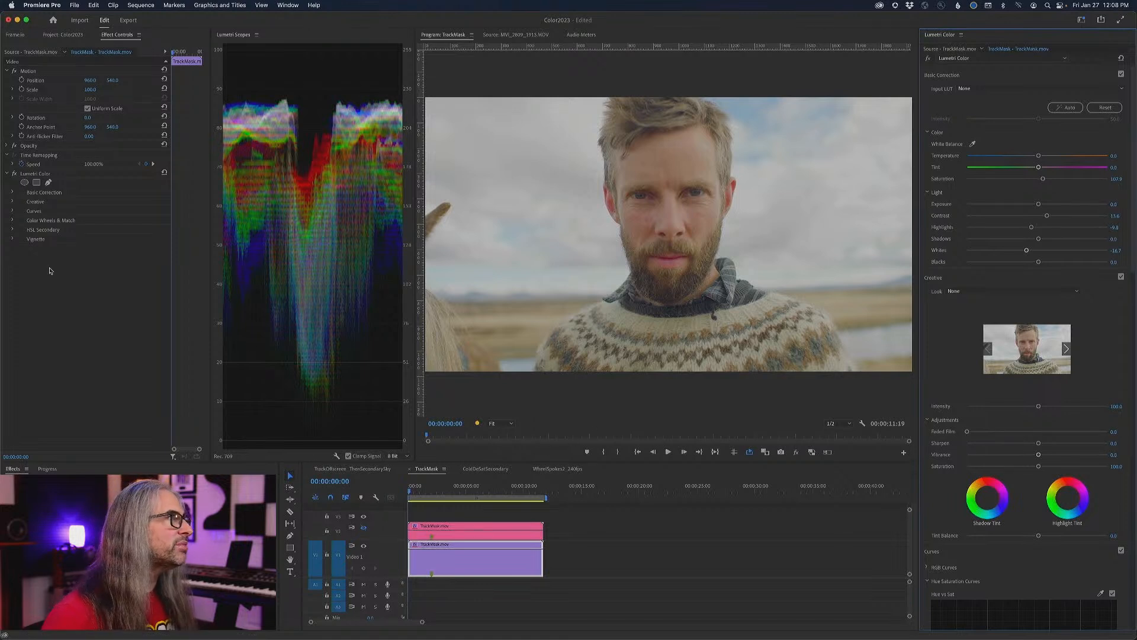
# - Add a second Lumetri Color effect to the clip and rename it Face Track
pyautogui.click(1007, 58)
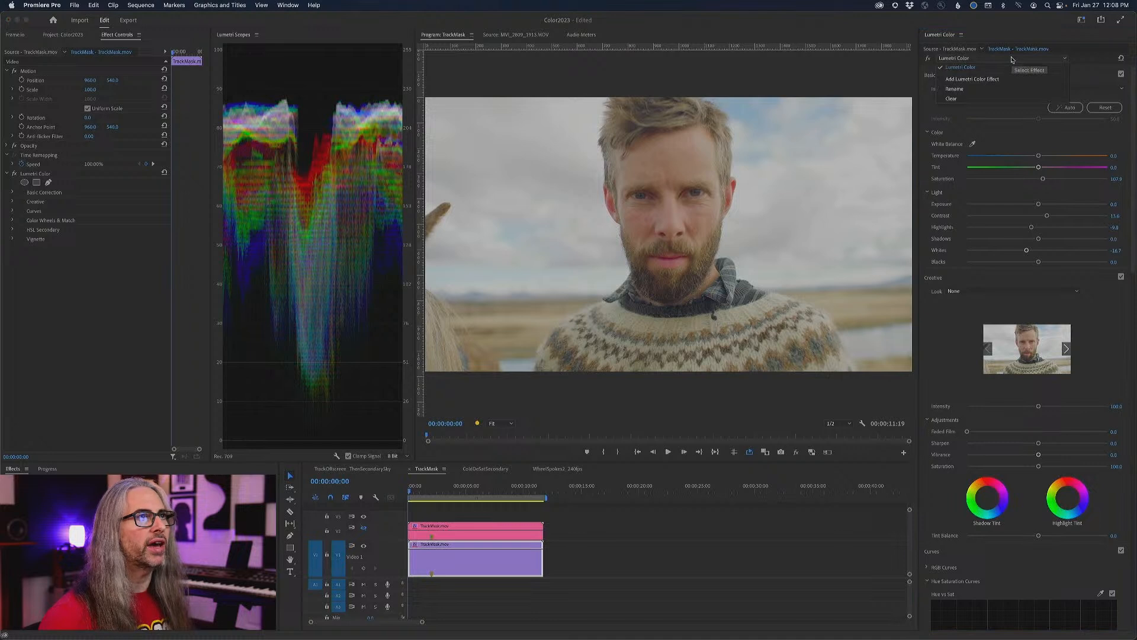
pyautogui.click(994, 79)
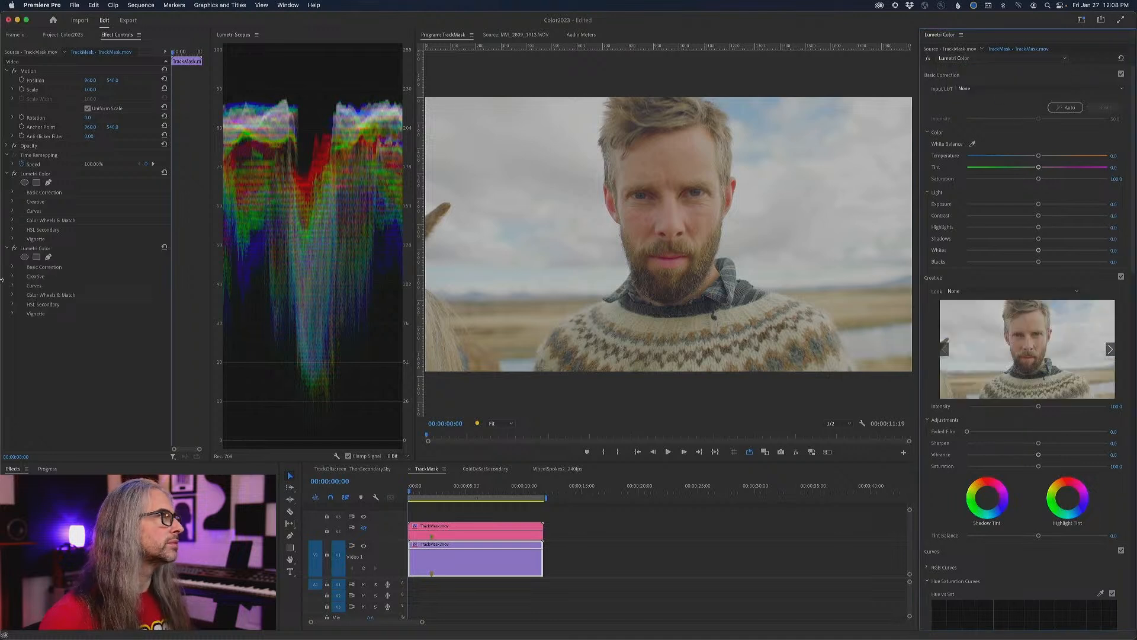
pyautogui.click(983, 57)
pyautogui.click(988, 100)
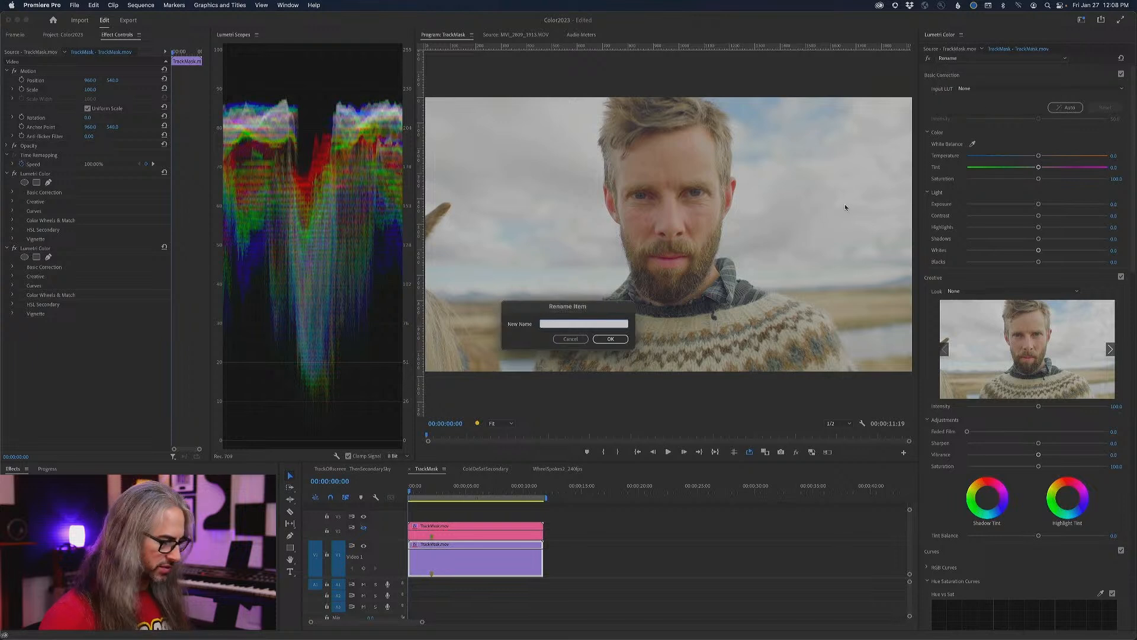
pyautogui.press('Return')
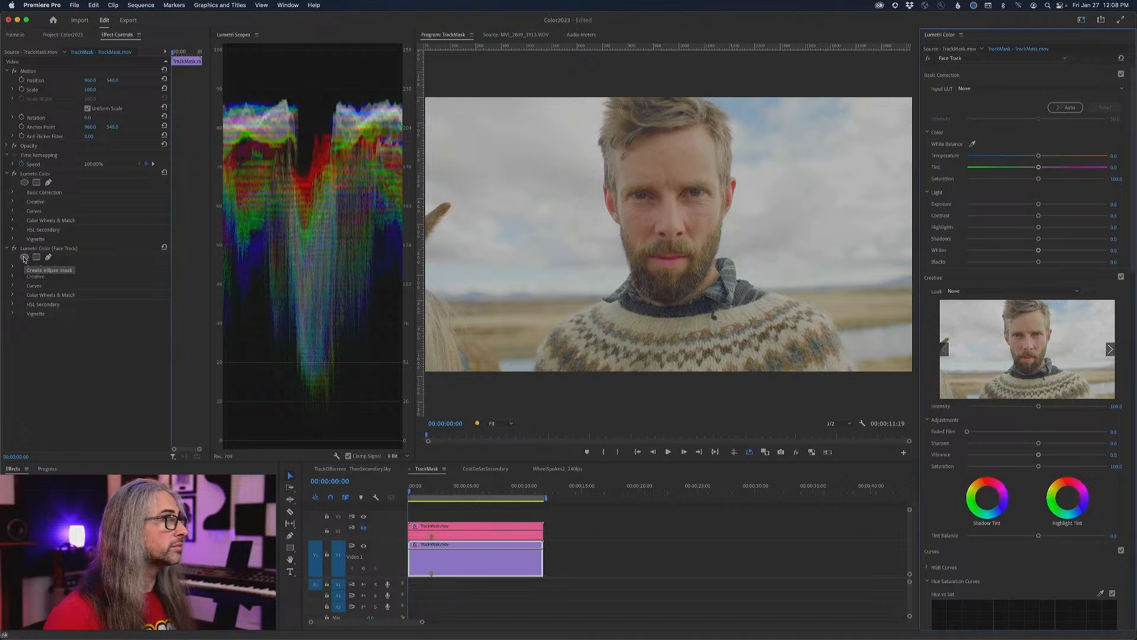
# - Add an ellipse mask to the Face Track effect and fit it around the man's forehead, cheeks and jaw
pyautogui.click(24, 258)
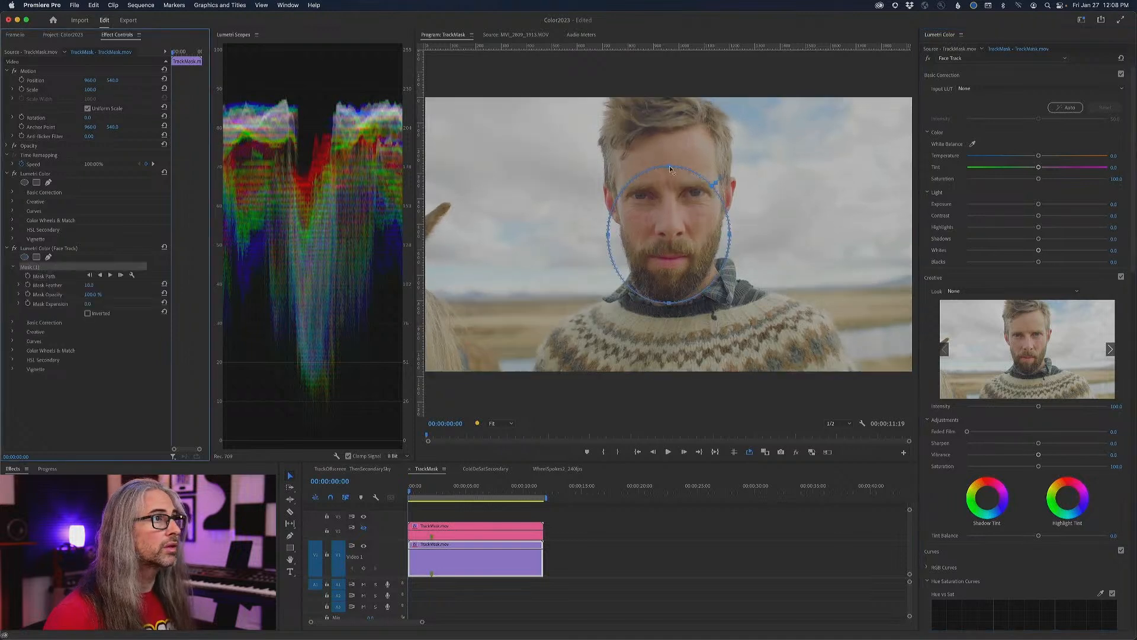
pyautogui.moveTo(669, 168); pyautogui.dragTo(669, 105)
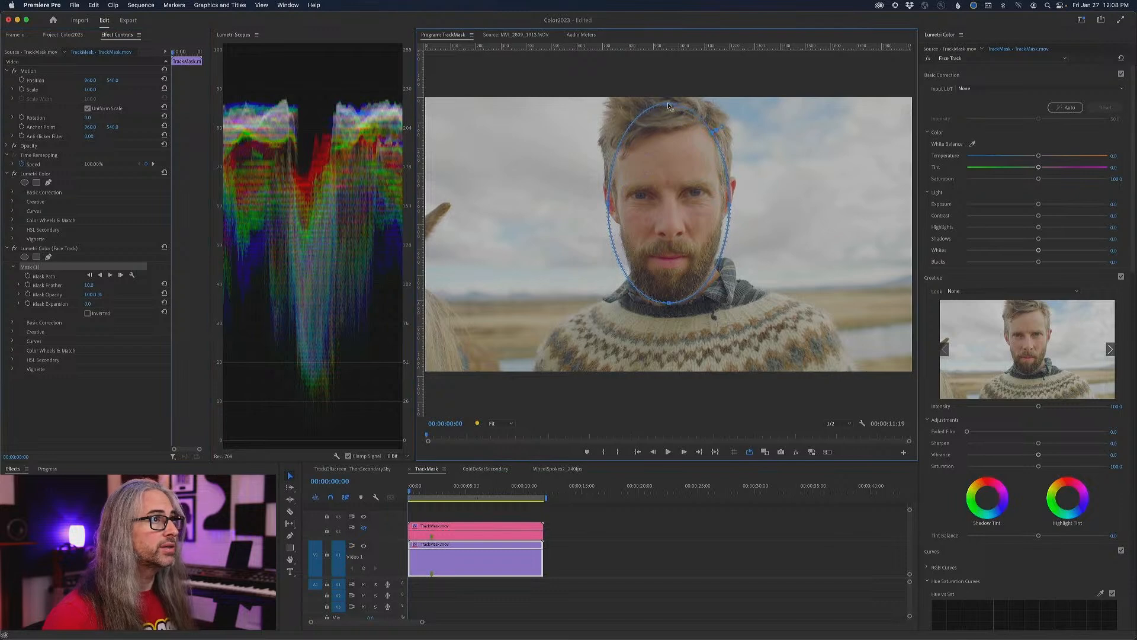
pyautogui.moveTo(729, 202); pyautogui.dragTo(727, 225)
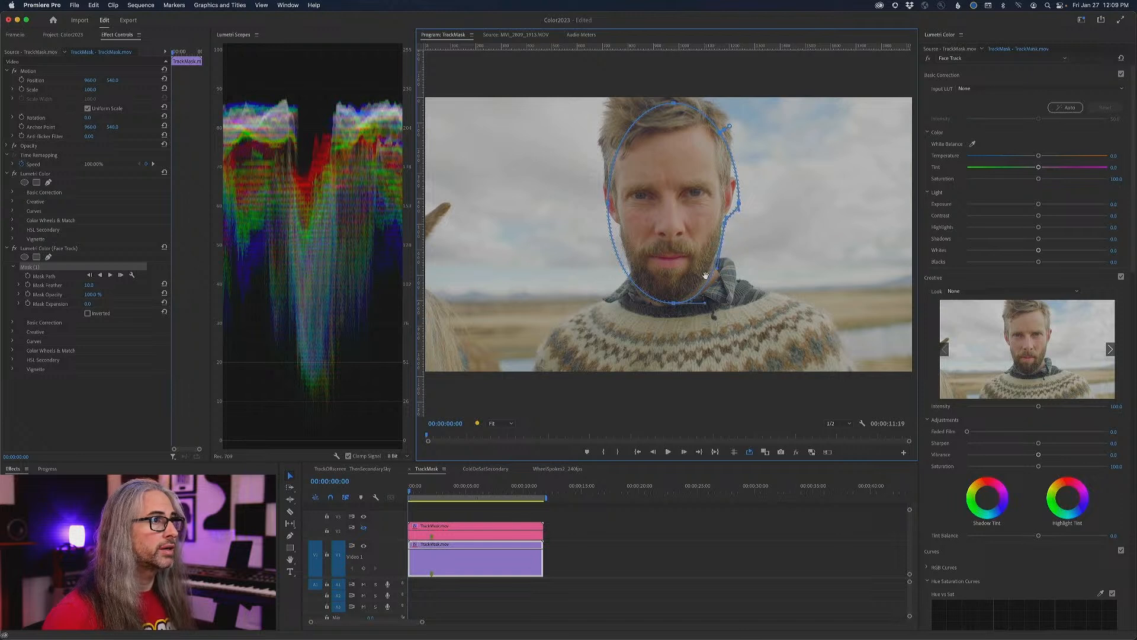
pyautogui.moveTo(710, 280)
pyautogui.mouseDown()
pyautogui.moveTo(725, 261)
pyautogui.moveTo(716, 262)
pyautogui.mouseUp()
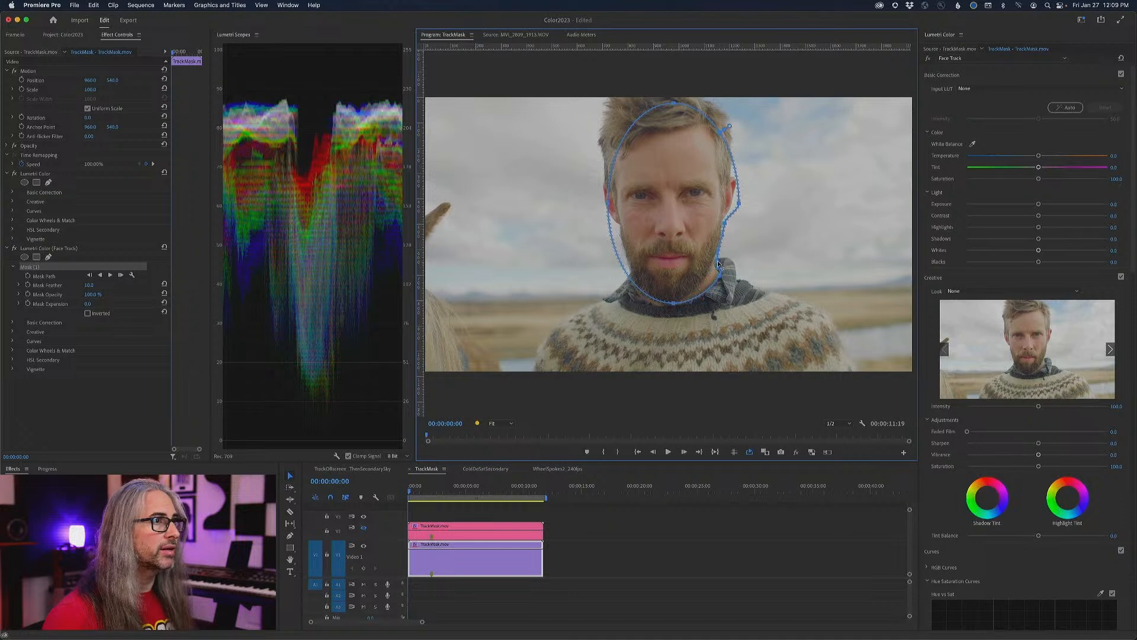
pyautogui.click(625, 266)
pyautogui.moveTo(624, 265); pyautogui.dragTo(620, 244)
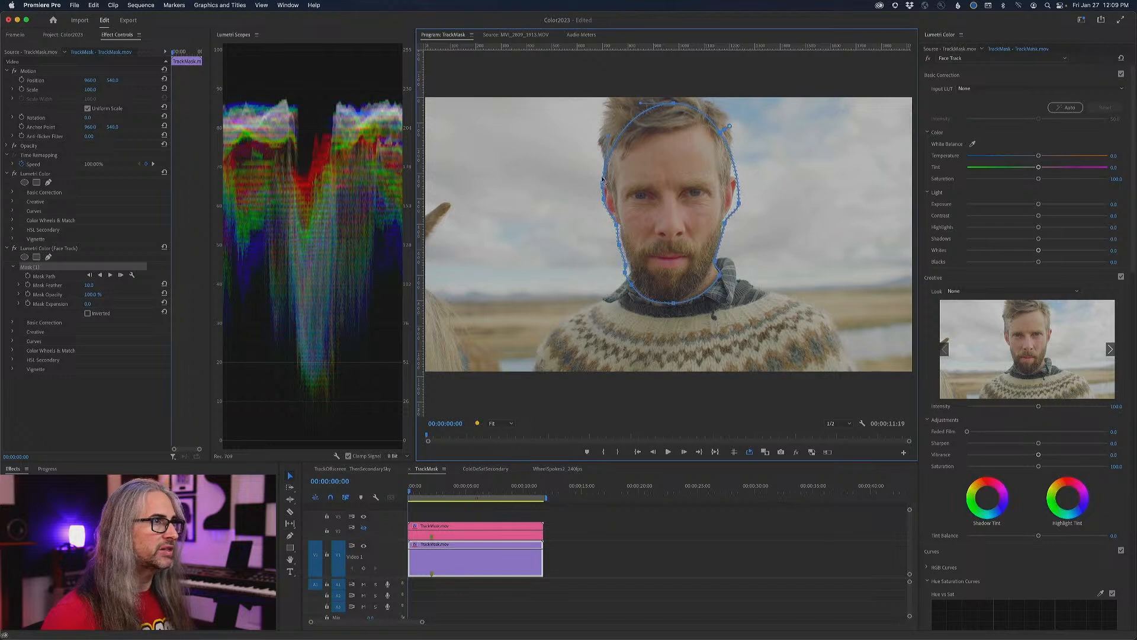
# - Extend the face mask around the man's hair and ears, and track it forward through the clip
pyautogui.moveTo(611, 140); pyautogui.dragTo(690, 98)
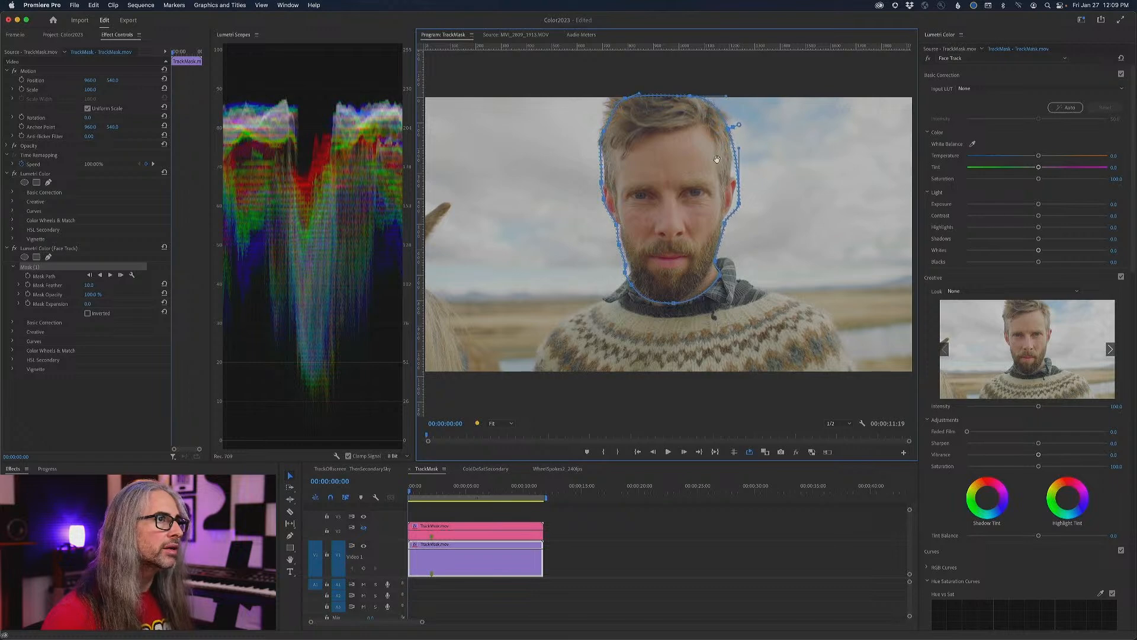
pyautogui.moveTo(739, 202); pyautogui.dragTo(734, 170)
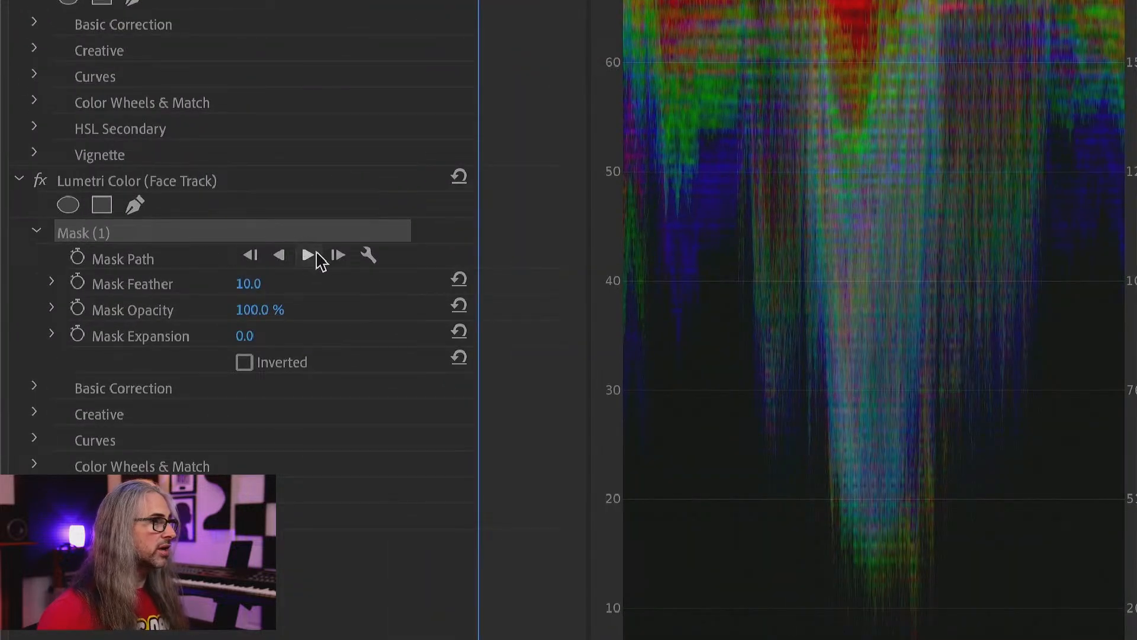
pyautogui.click(308, 256)
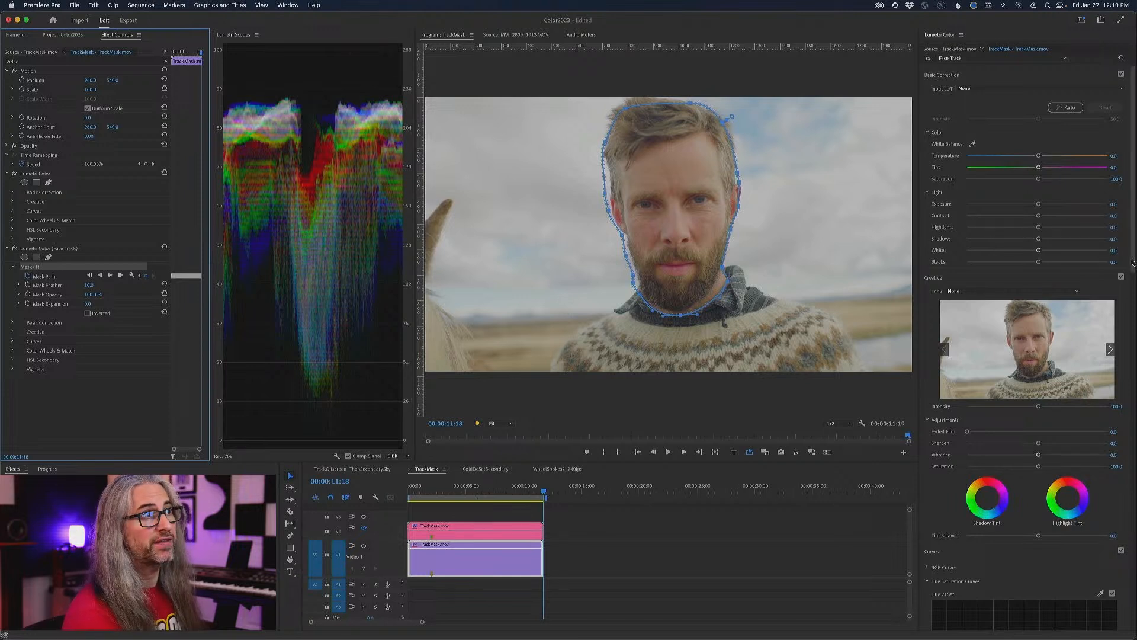
# - Sample the cheek's skin tone for the Hue vs Sat curve and raise the saturation of that red-orange range
pyautogui.scroll(-10, 1132, 262)
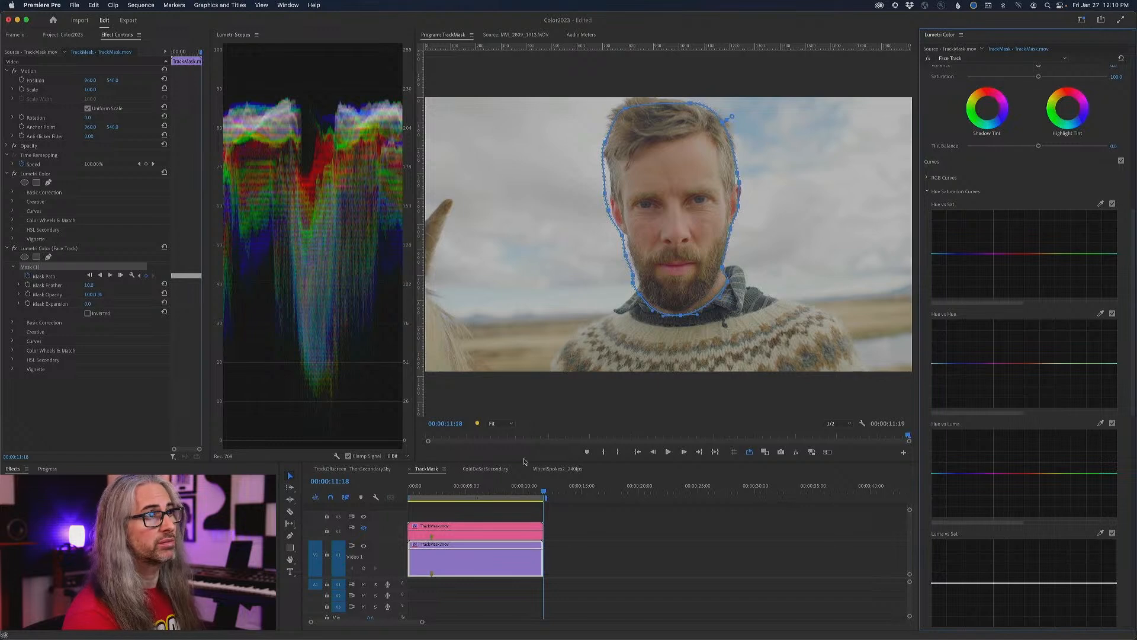
pyautogui.click(501, 424)
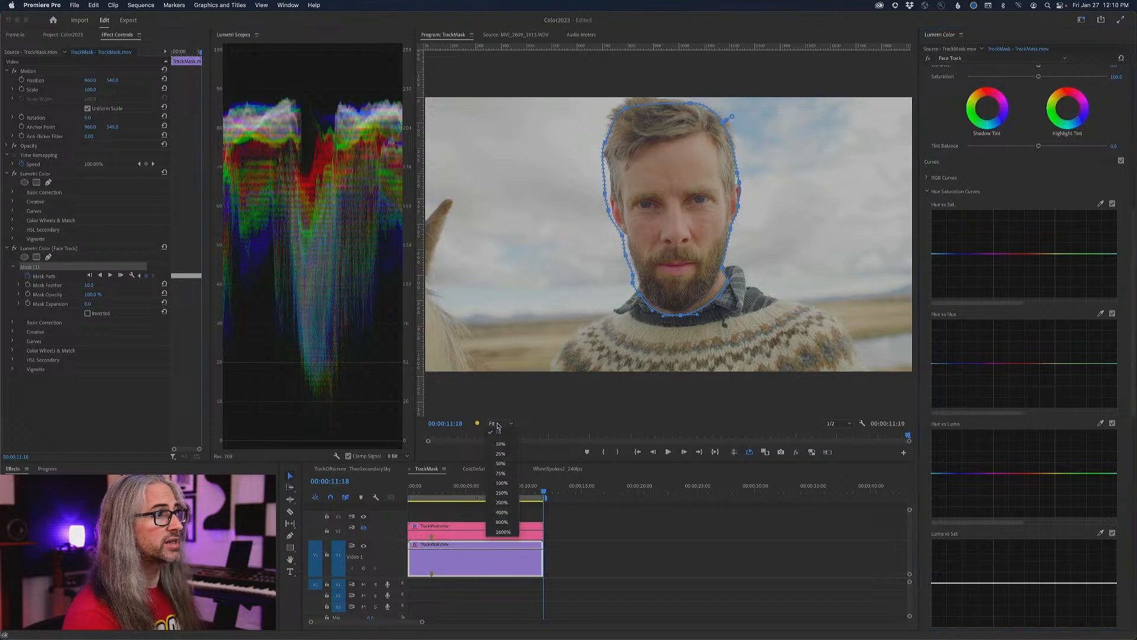
pyautogui.click(504, 502)
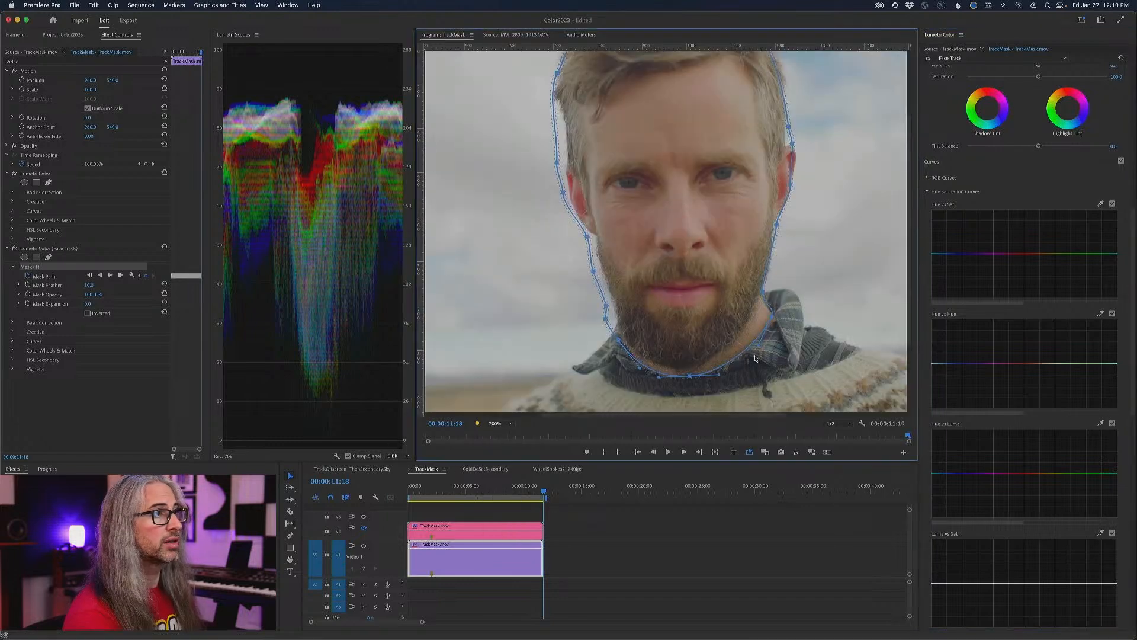
pyautogui.click(1100, 204)
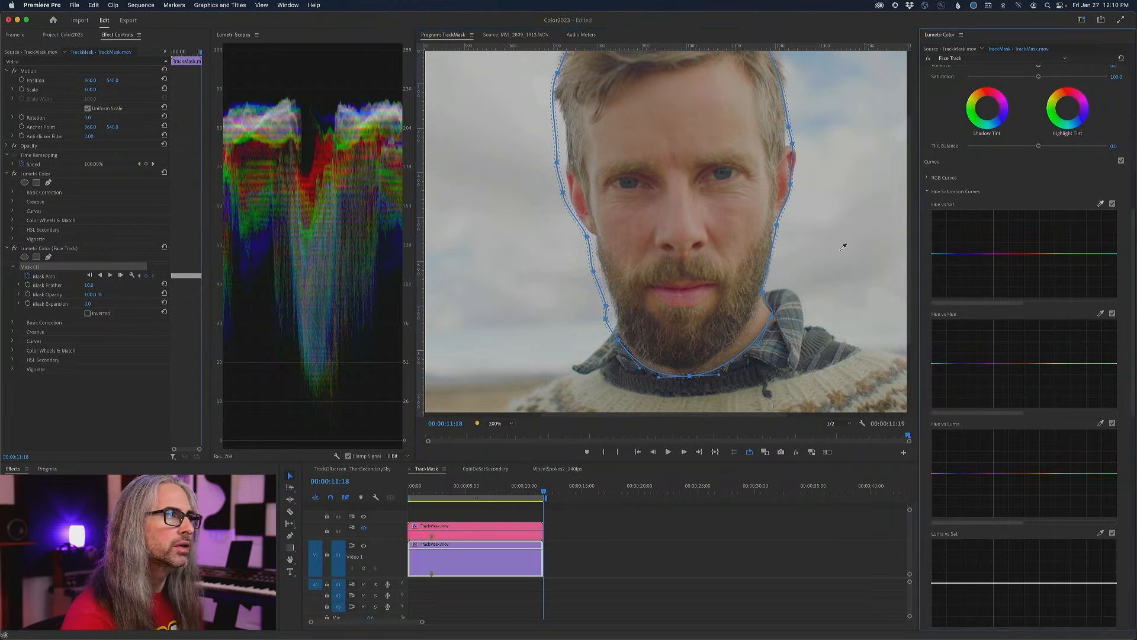
pyautogui.click(738, 214)
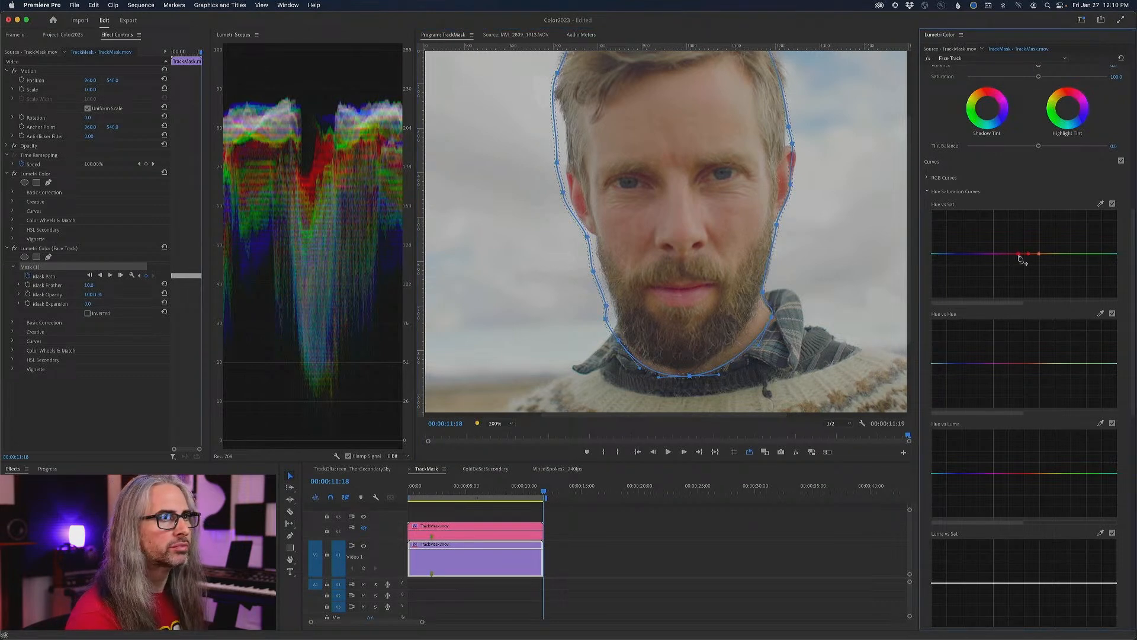
pyautogui.moveTo(1029, 254)
pyautogui.mouseDown()
pyautogui.moveTo(1030, 228)
pyautogui.moveTo(1028, 246)
pyautogui.mouseUp()
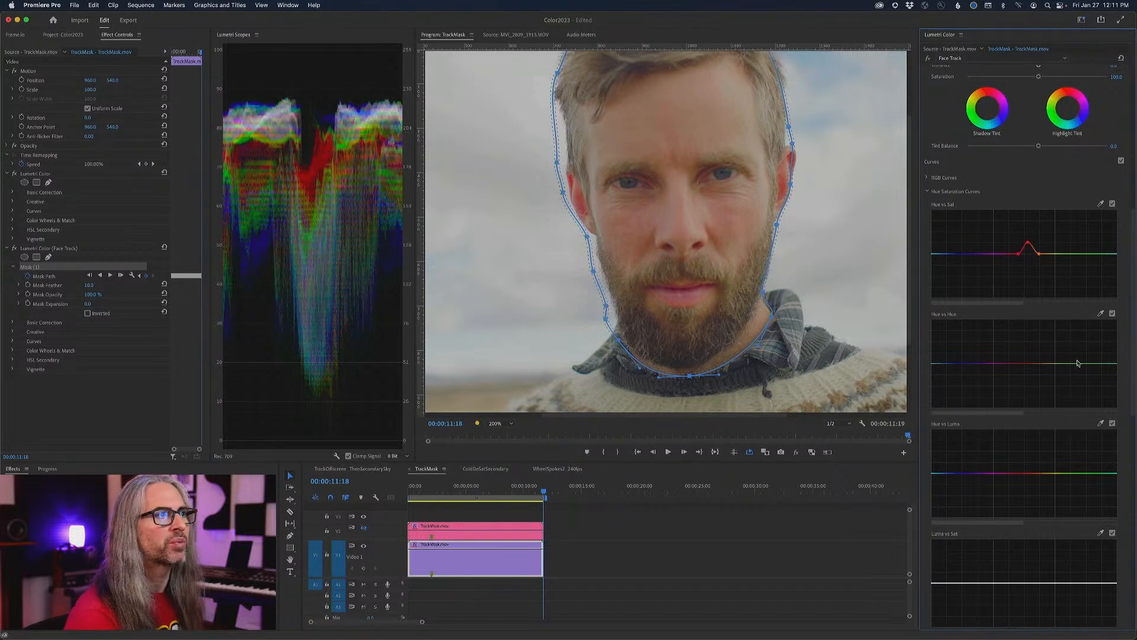
# - Sample the skin tone for the Hue vs Luma curve, test a strong darkening, and leave only a slight dip
pyautogui.moveTo(1130, 340); pyautogui.dragTo(1134, 389)
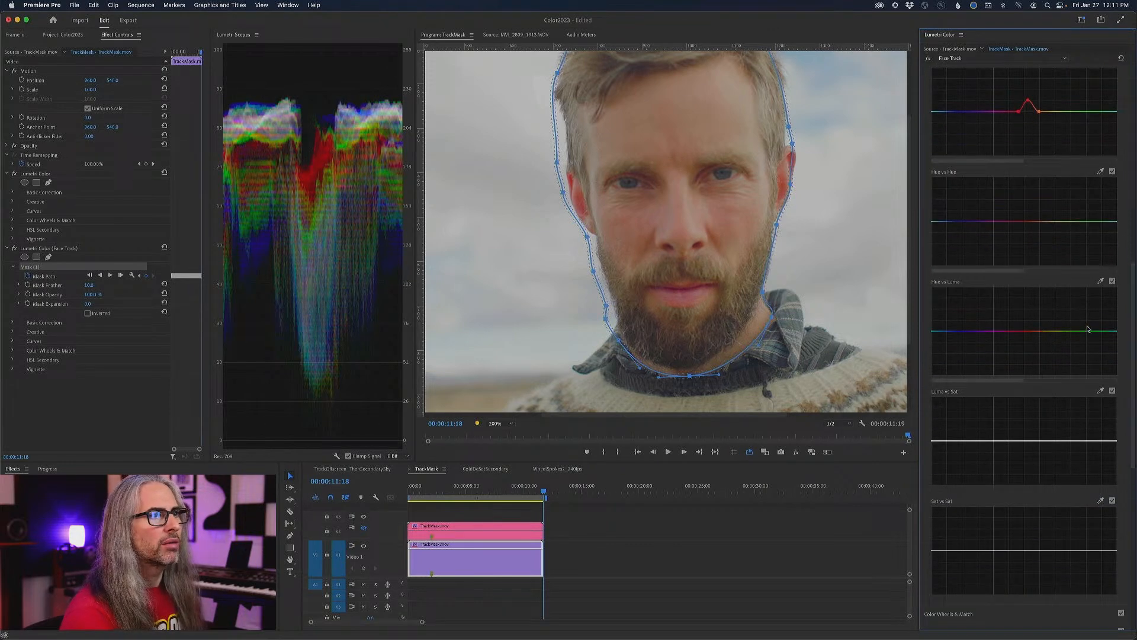
pyautogui.moveTo(1133, 342); pyautogui.dragTo(1135, 351)
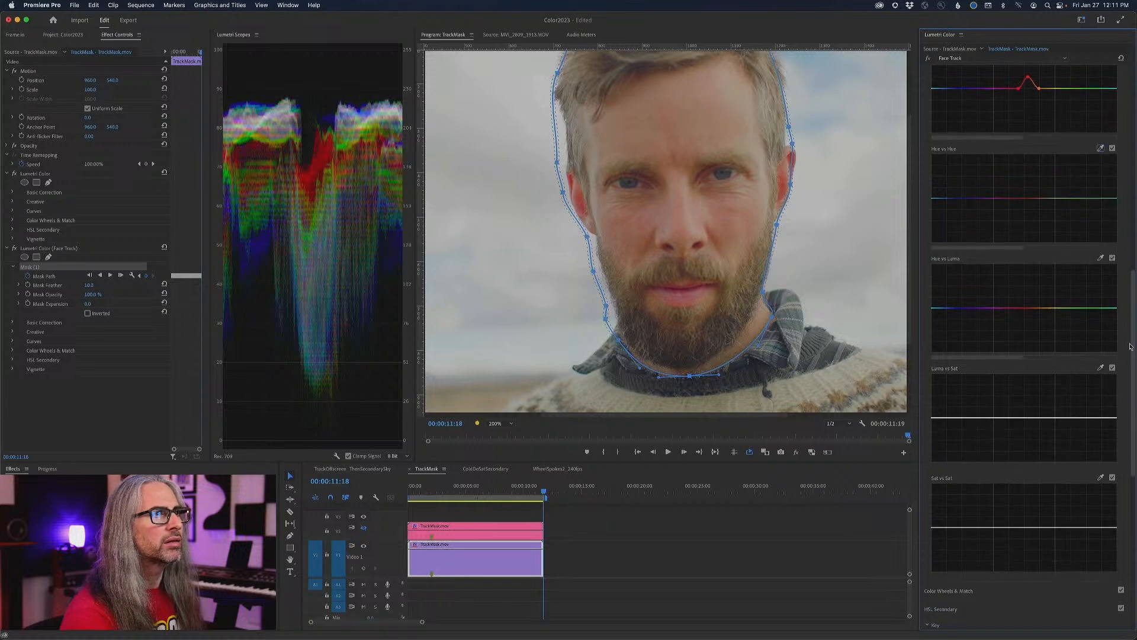
pyautogui.click(1102, 259)
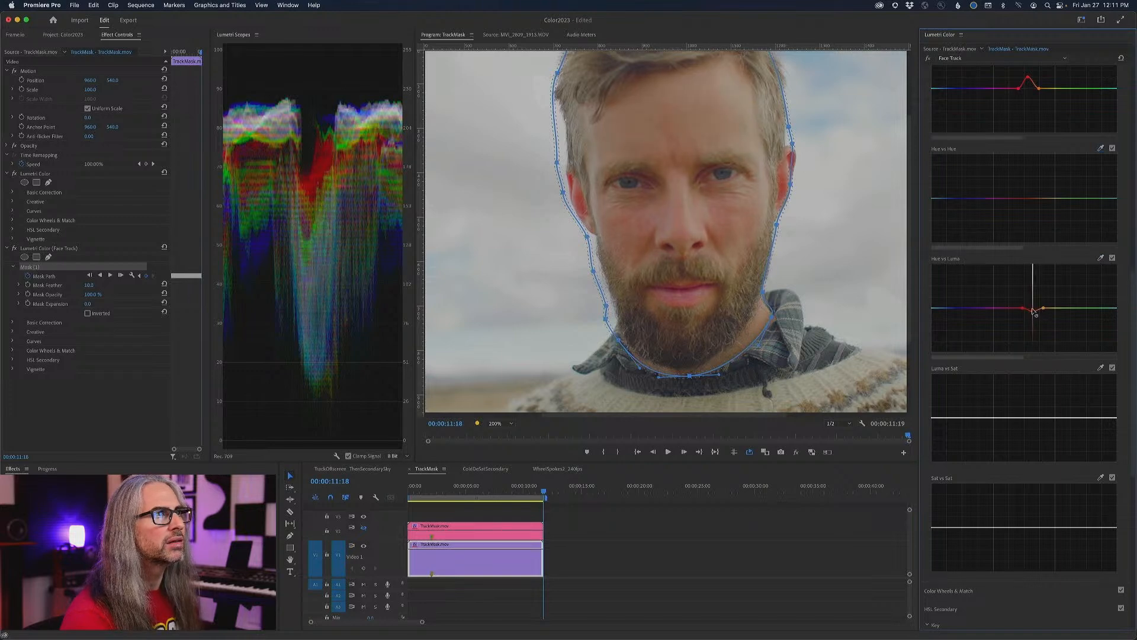
pyautogui.moveTo(1033, 312); pyautogui.dragTo(1033, 313)
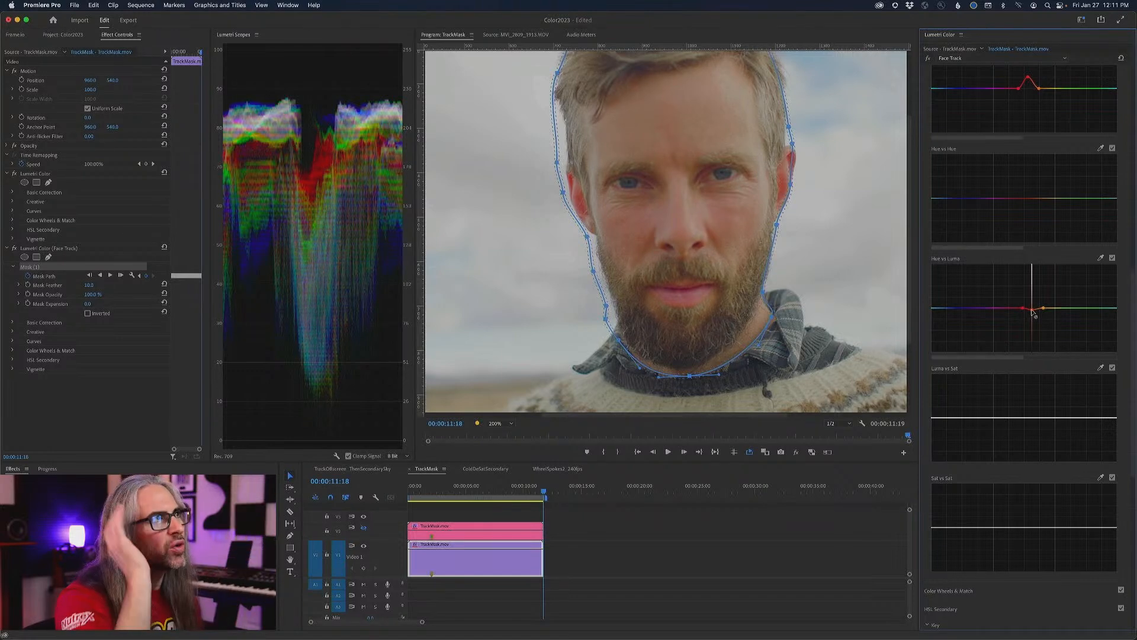
pyautogui.moveTo(1033, 316); pyautogui.dragTo(1033, 323)
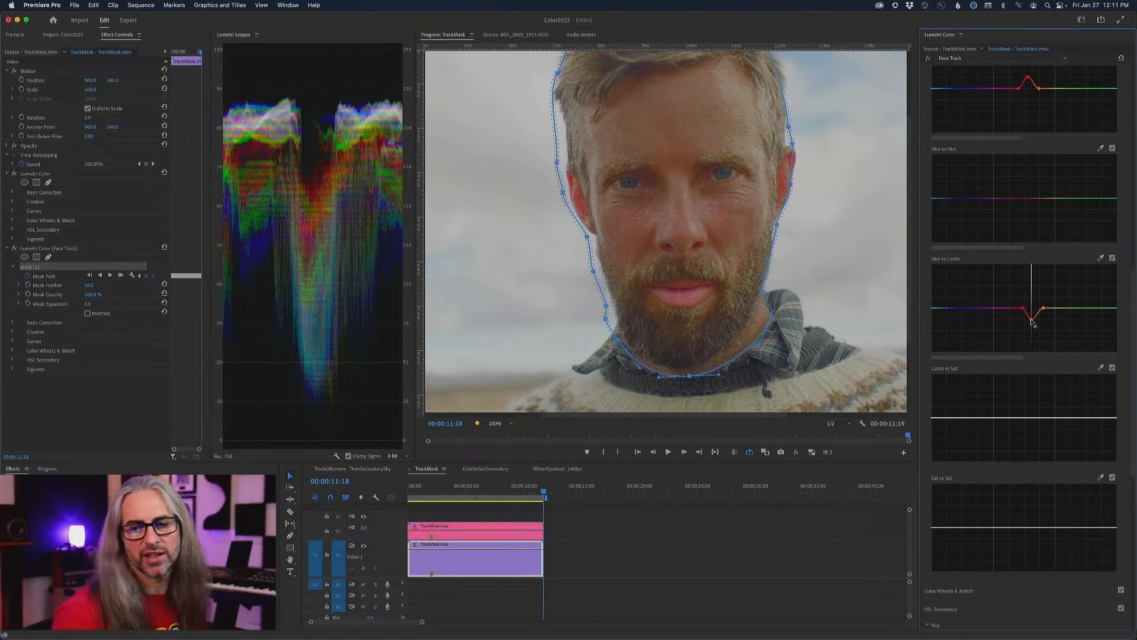
pyautogui.moveTo(1032, 321); pyautogui.dragTo(1031, 310)
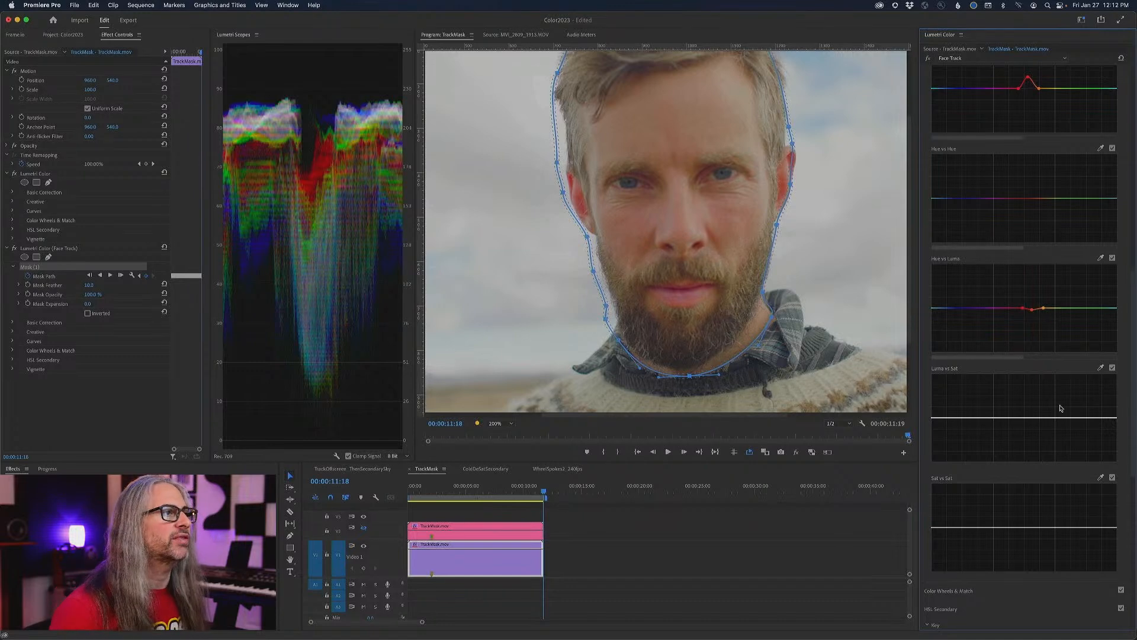
# - Set the HSL Secondary key colour by sampling the blue iris in an 800% close-up of the eye
pyautogui.scroll(-10, 1120, 560)
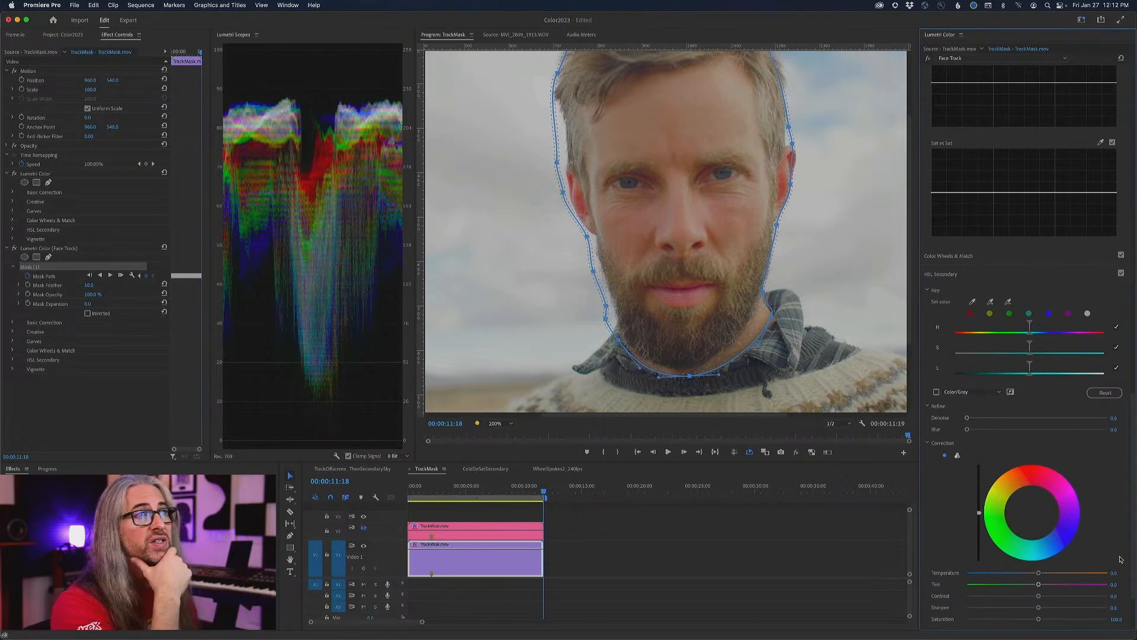
pyautogui.click(491, 424)
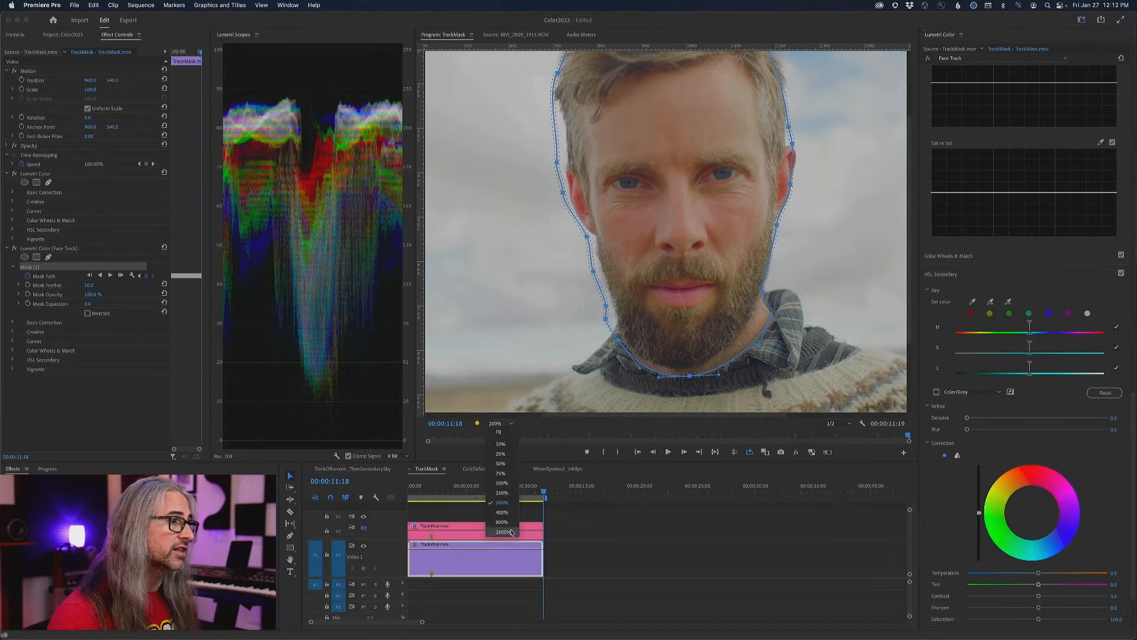
pyautogui.click(502, 525)
pyautogui.moveTo(911, 276); pyautogui.dragTo(910, 245)
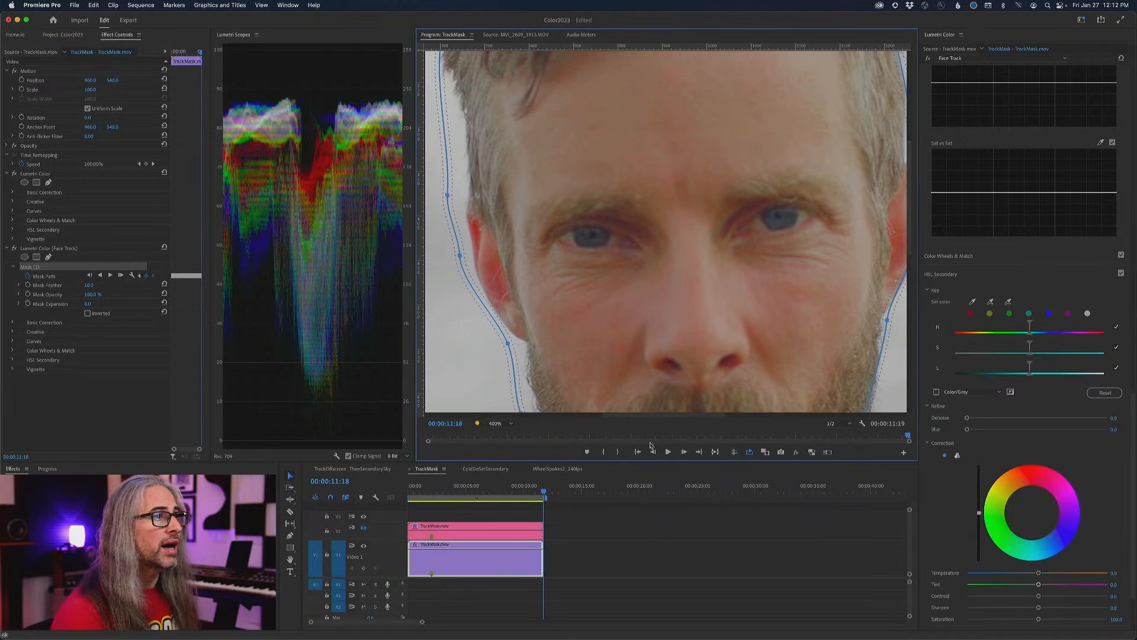
pyautogui.moveTo(654, 417); pyautogui.dragTo(658, 419)
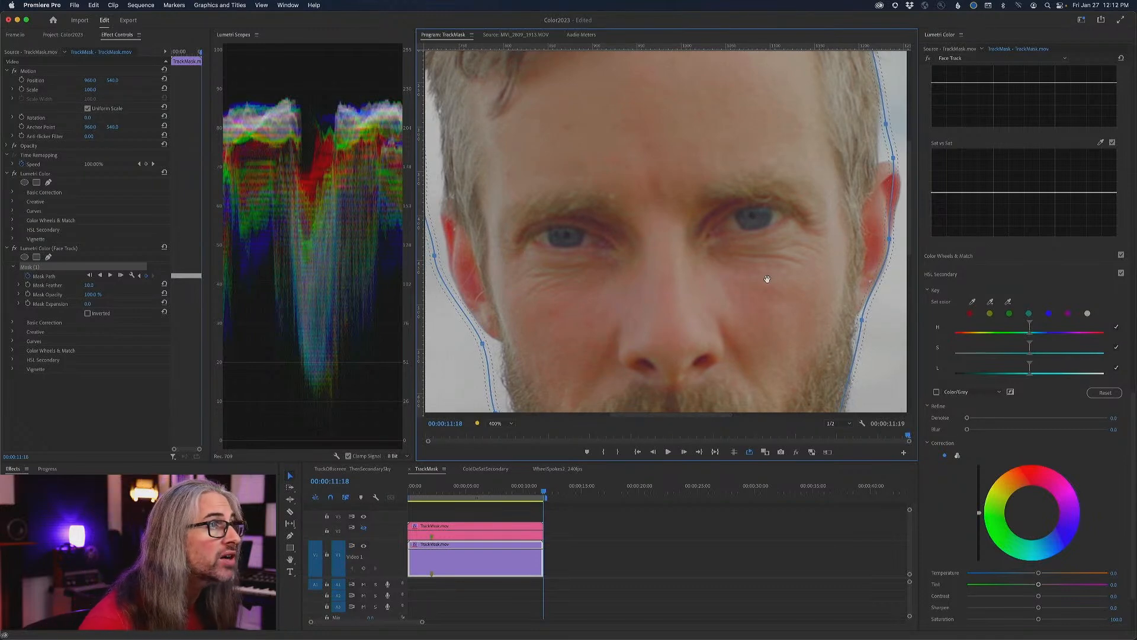
pyautogui.click(510, 423)
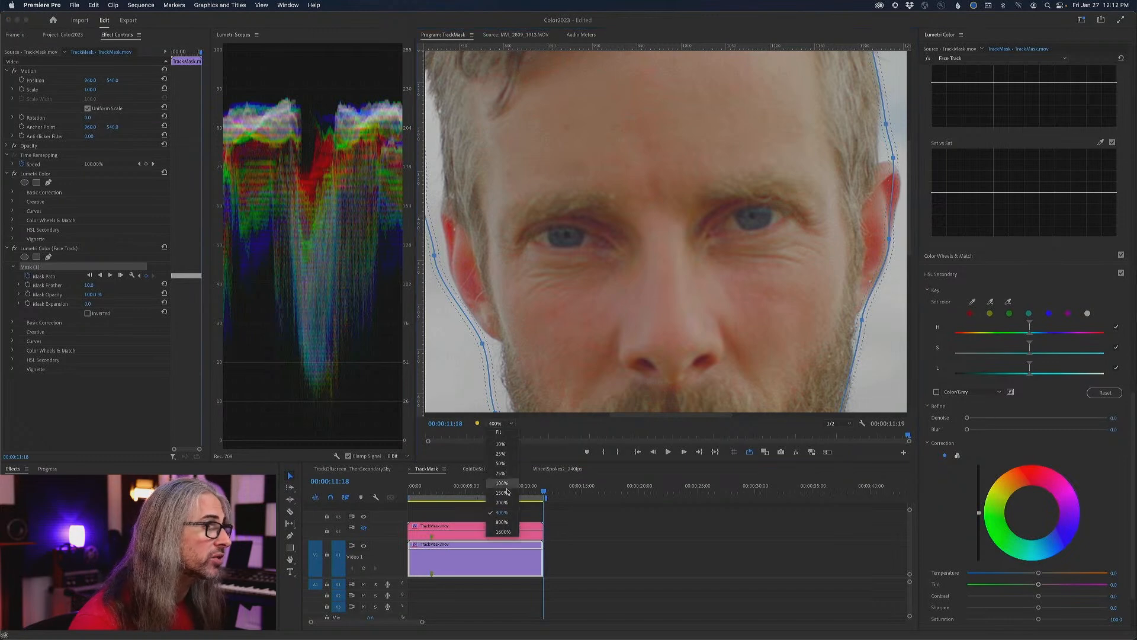
pyautogui.click(508, 524)
pyautogui.moveTo(907, 242); pyautogui.dragTo(908, 209)
pyautogui.moveTo(666, 418); pyautogui.dragTo(678, 420)
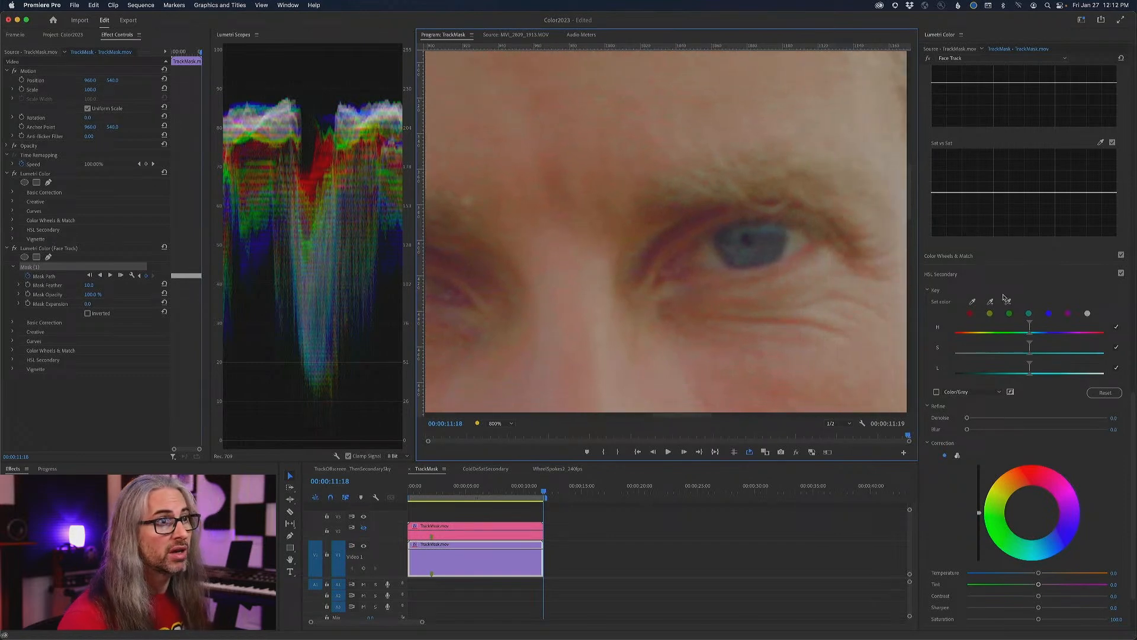
pyautogui.click(972, 304)
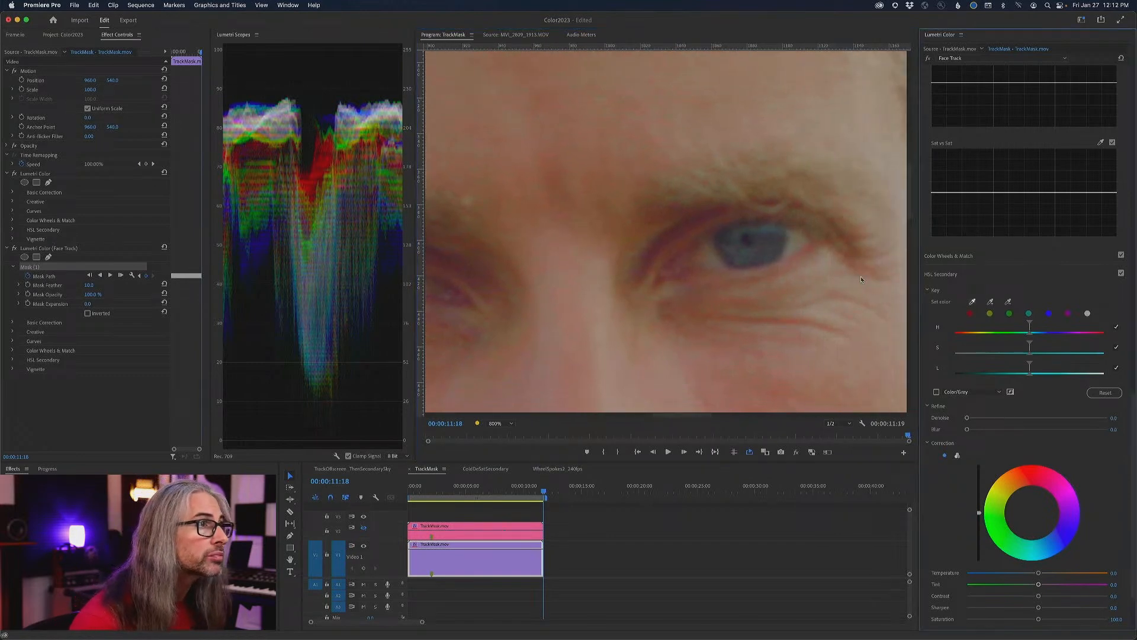
pyautogui.click(737, 240)
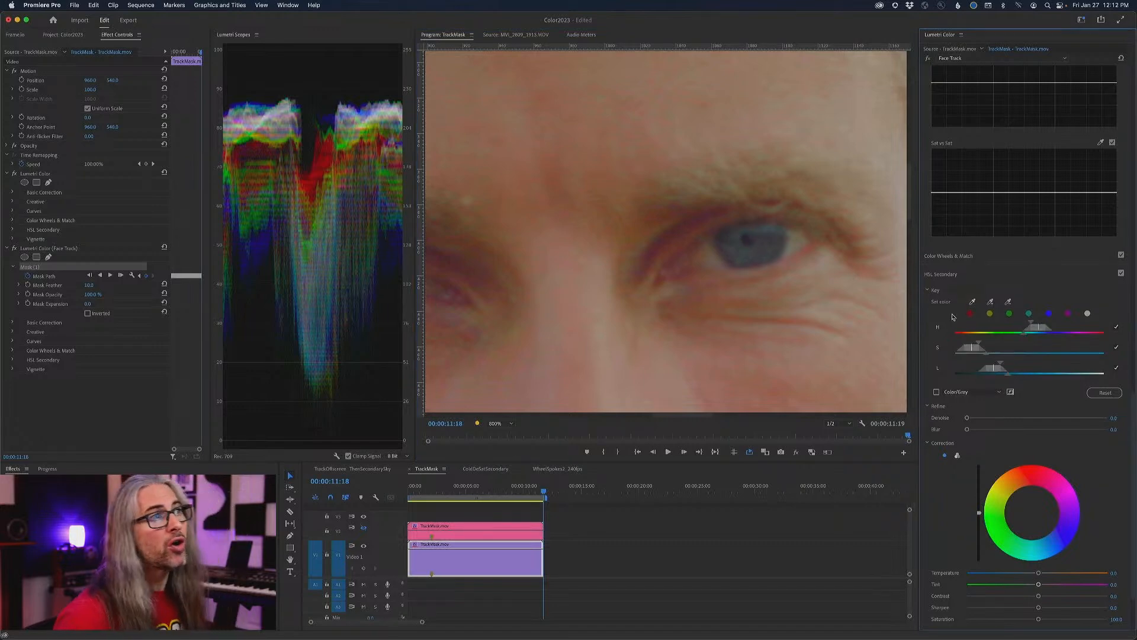
# - Preview the eye key in Color/Gray and slightly widen its saturation and luminance ranges with both eyes in view
pyautogui.moveTo(668, 415); pyautogui.dragTo(656, 416)
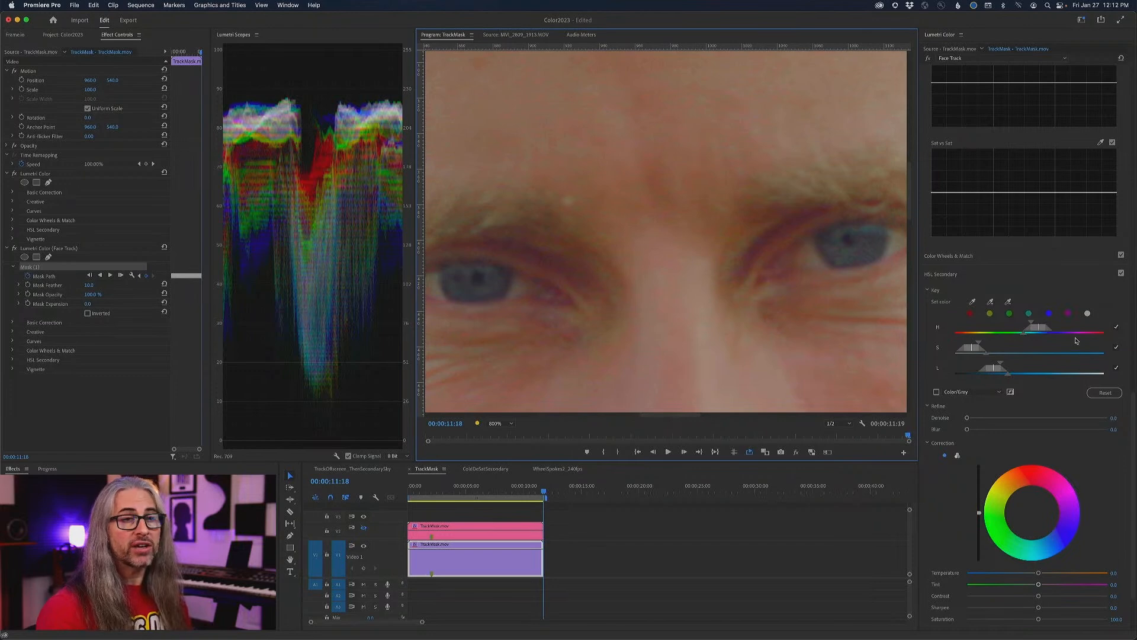
pyautogui.click(936, 392)
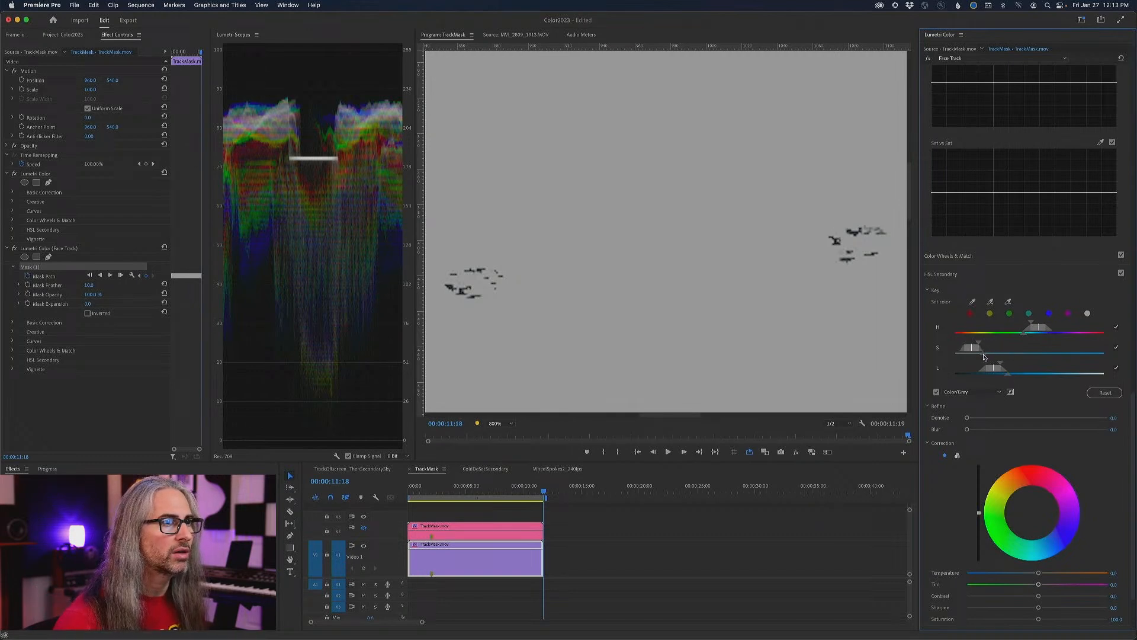
pyautogui.moveTo(981, 344); pyautogui.dragTo(984, 345)
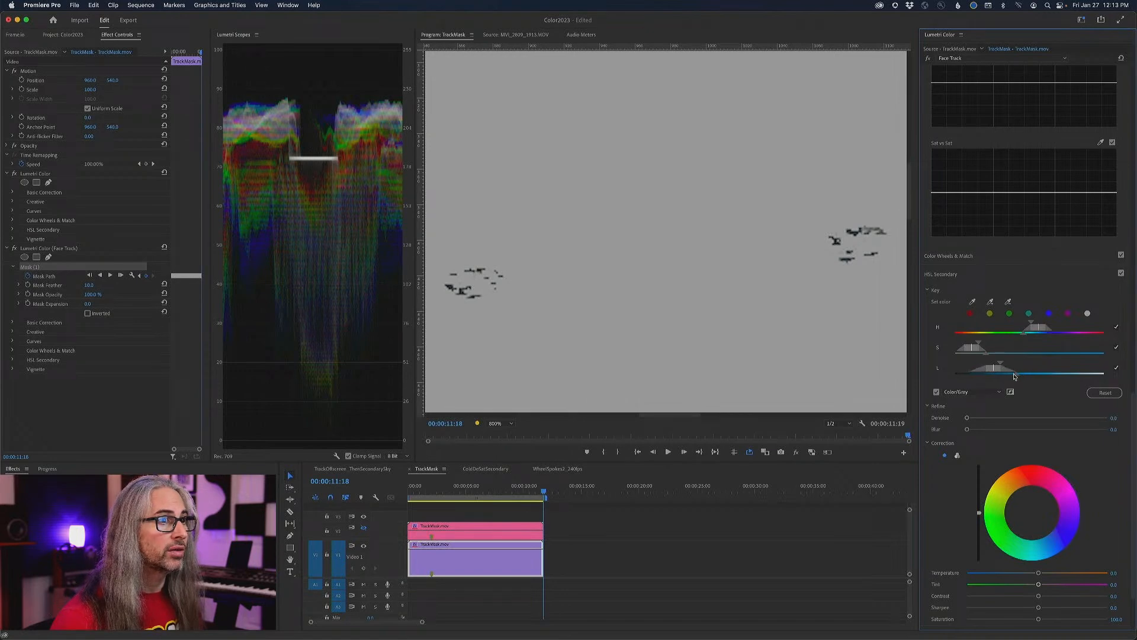
pyautogui.moveTo(1004, 364); pyautogui.dragTo(1005, 365)
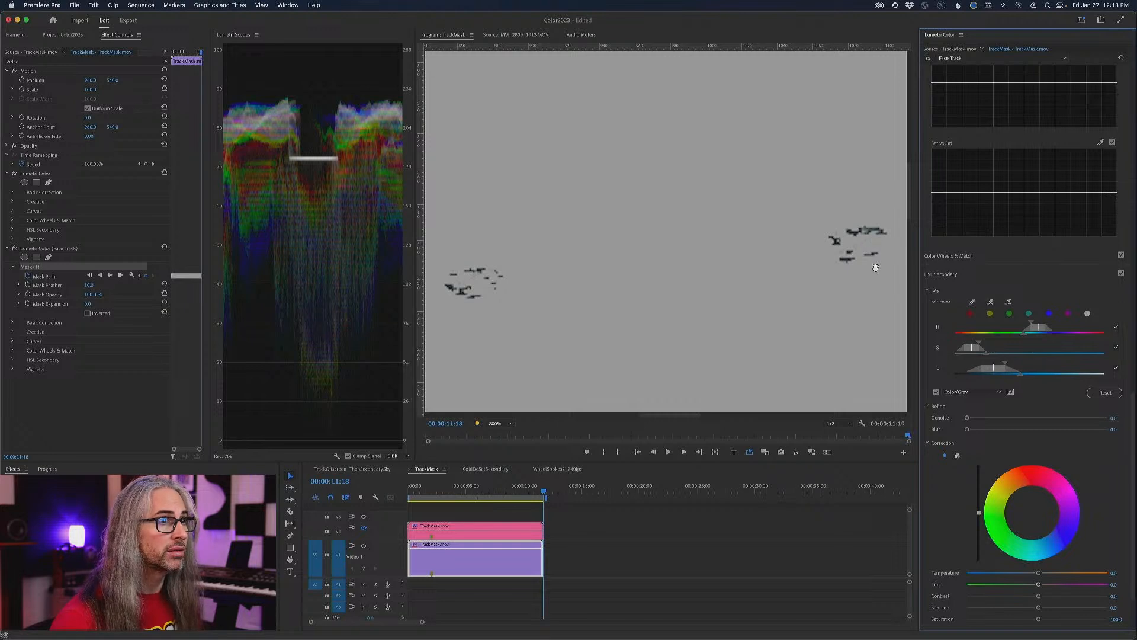
pyautogui.click(937, 391)
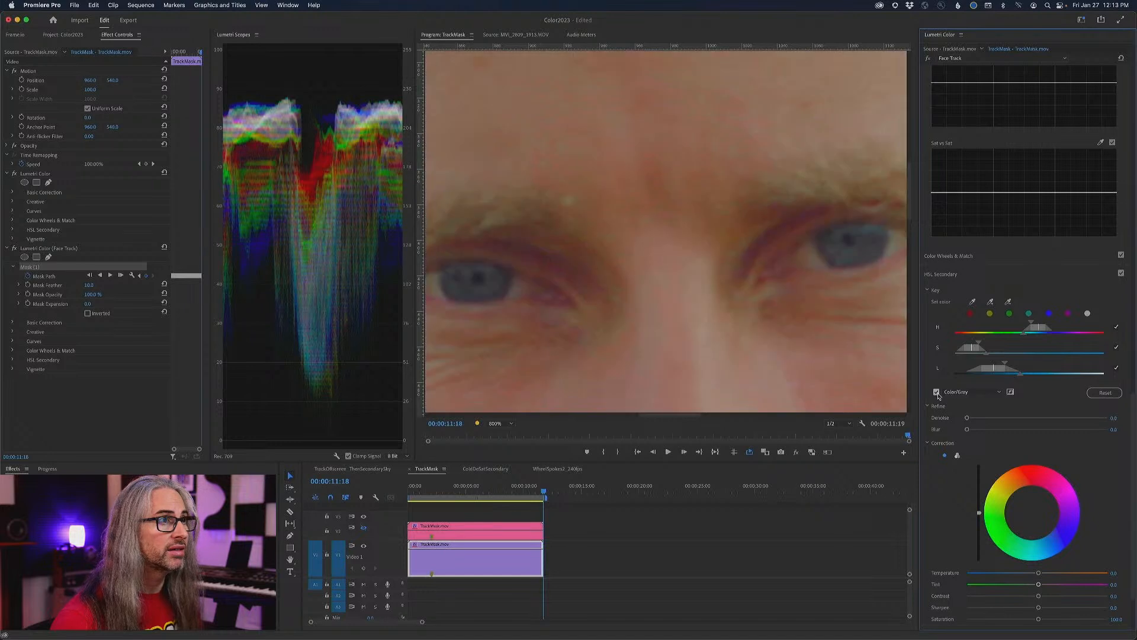
# - Shift the key's hue range further toward blue and preview the eye selection in Color/Gray again
pyautogui.moveTo(1042, 330); pyautogui.dragTo(1054, 332)
pyautogui.moveTo(1012, 374); pyautogui.dragTo(1011, 373)
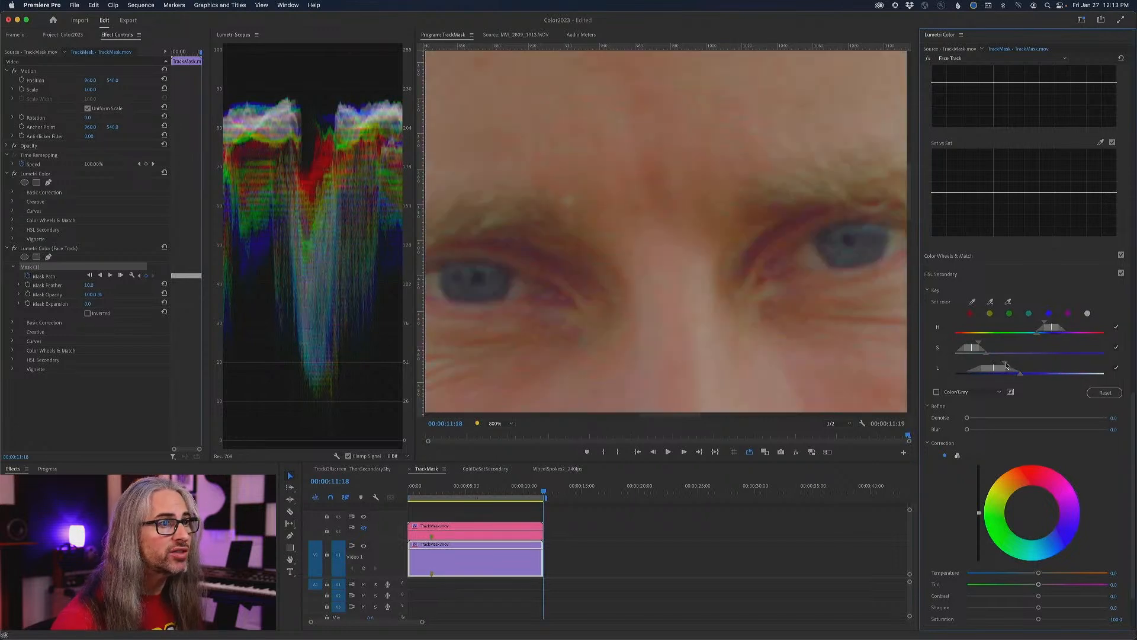
pyautogui.click(936, 391)
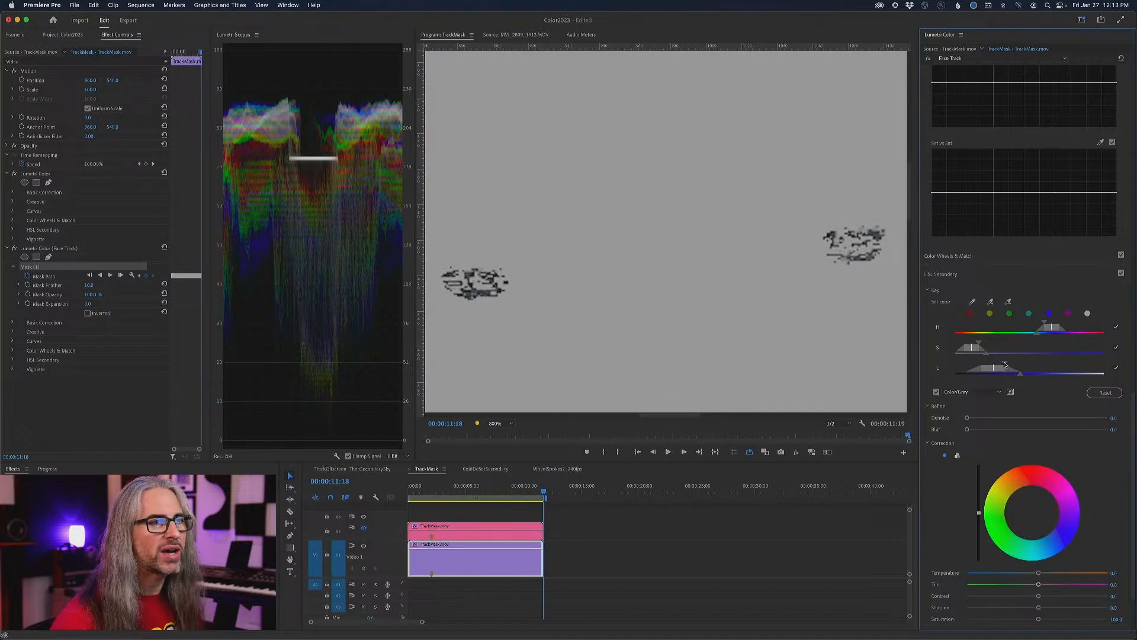
# - Fine-tune the eye key's hue, saturation and luminance ranges with the whole frame in view, and turn off the Color/Gray preview
pyautogui.moveTo(1005, 365)
pyautogui.mouseDown()
pyautogui.moveTo(1036, 377)
pyautogui.moveTo(1017, 377)
pyautogui.mouseUp()
pyautogui.moveTo(979, 344); pyautogui.dragTo(987, 345)
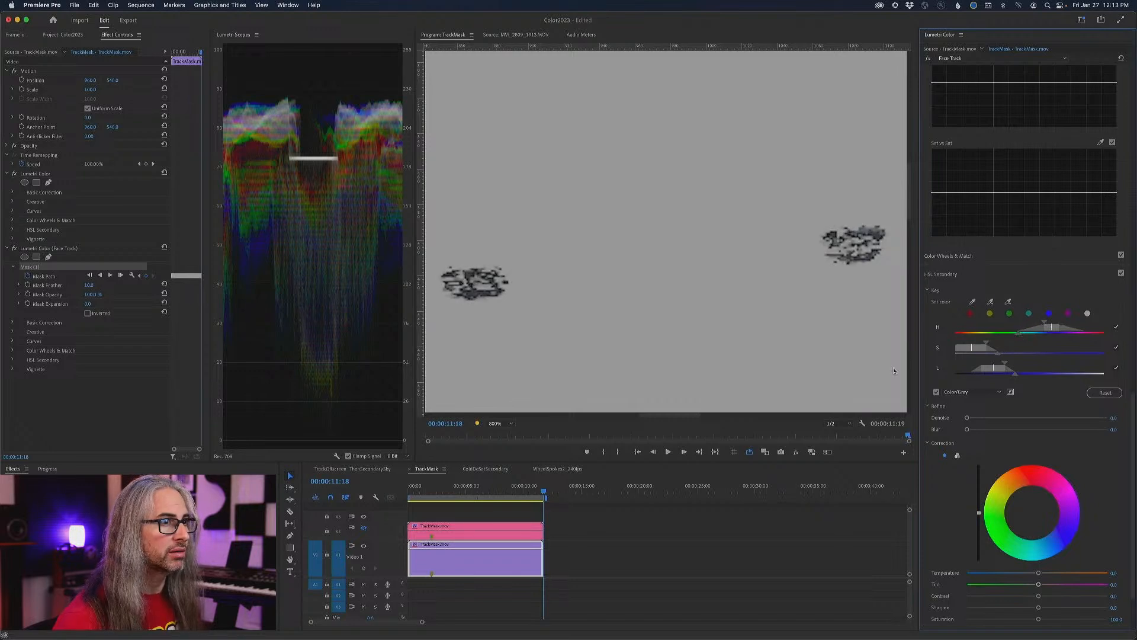
pyautogui.click(501, 423)
pyautogui.click(502, 430)
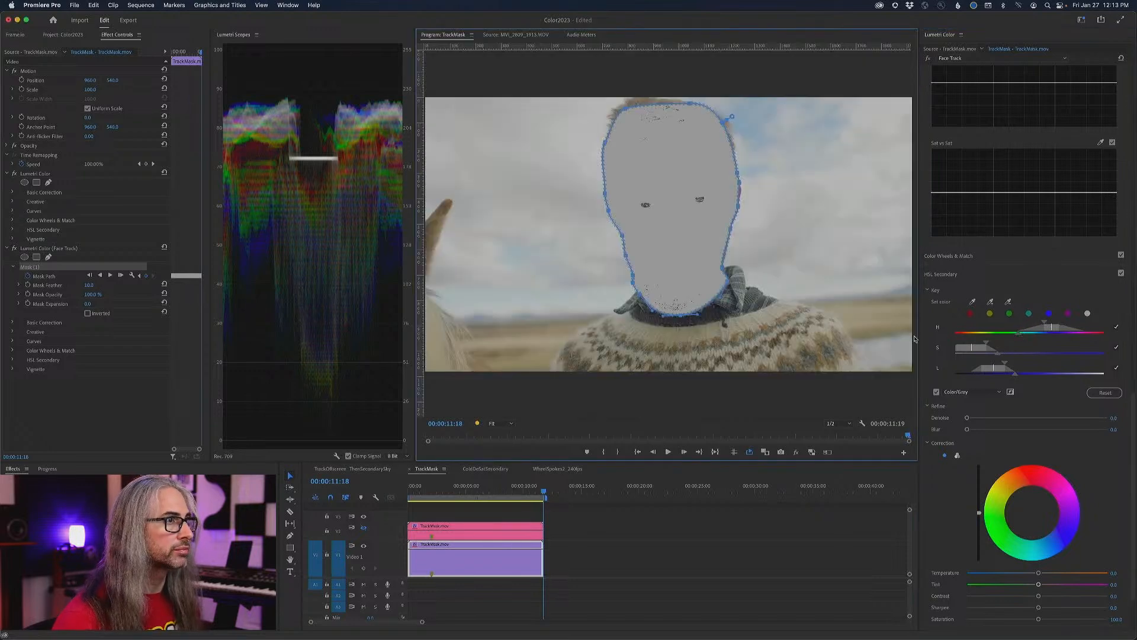
pyautogui.click(997, 354)
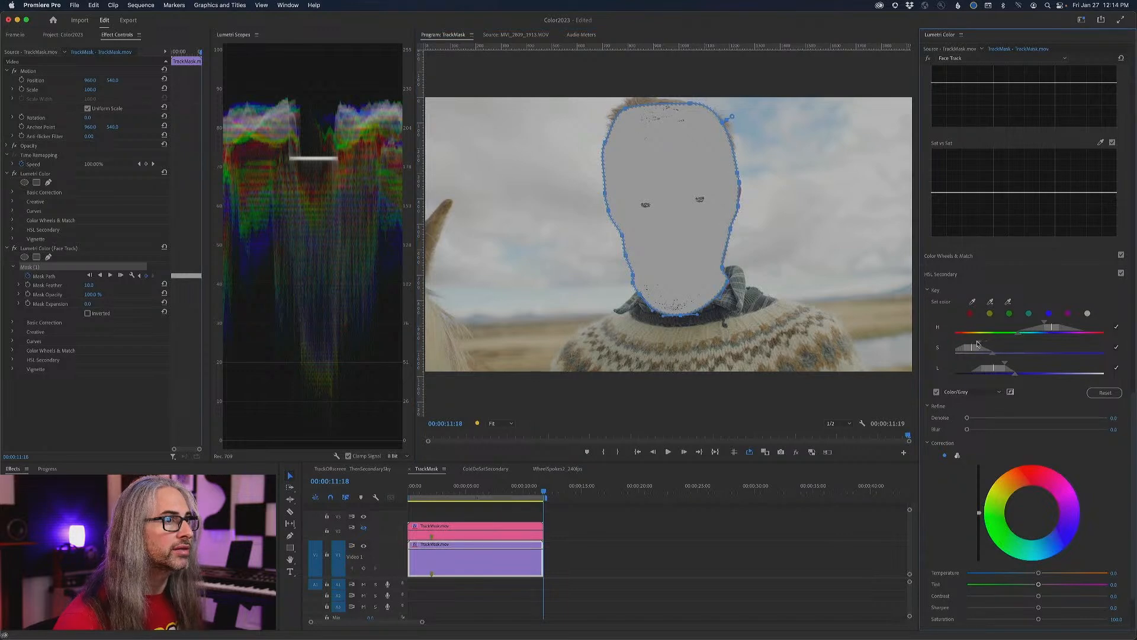
pyautogui.moveTo(979, 343); pyautogui.dragTo(999, 364)
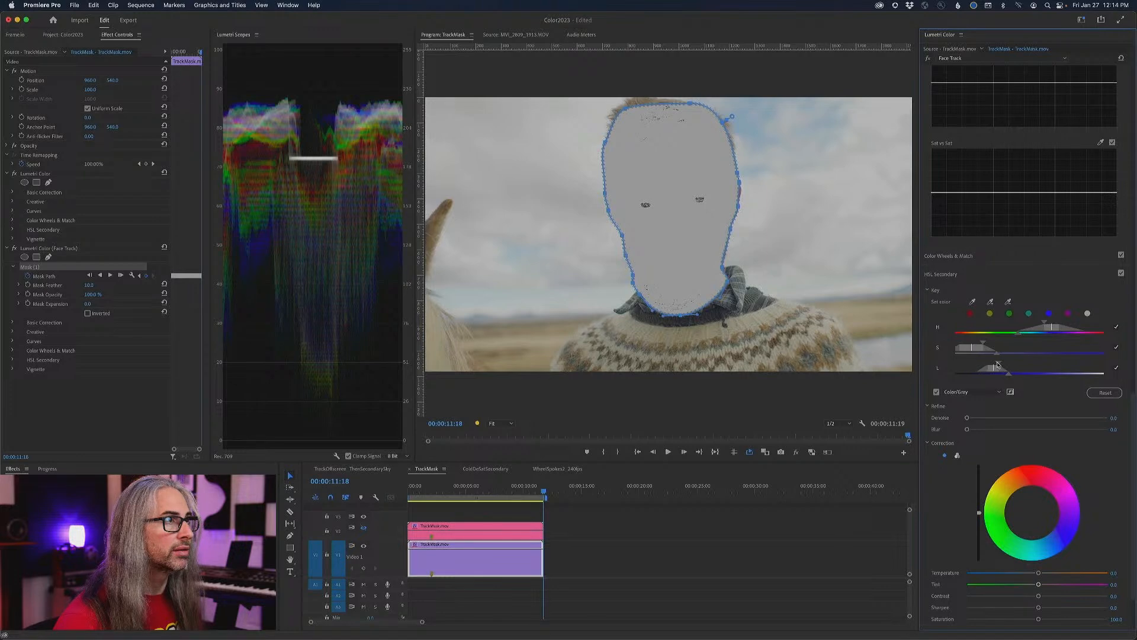
pyautogui.moveTo(997, 365)
pyautogui.mouseDown()
pyautogui.moveTo(1030, 377)
pyautogui.moveTo(1008, 378)
pyautogui.mouseUp()
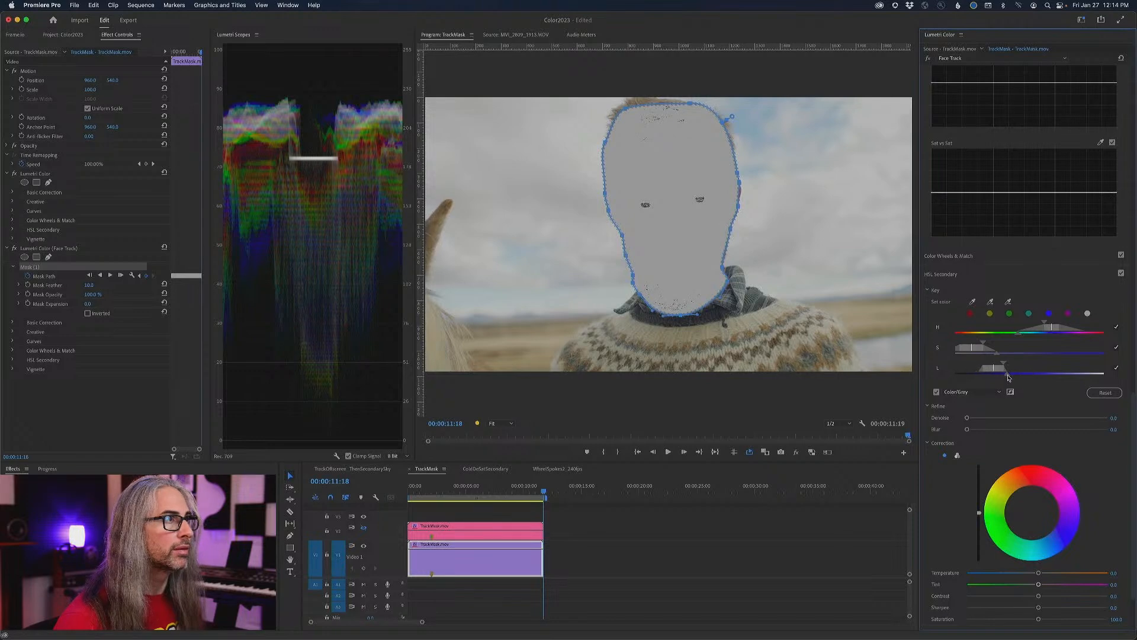
pyautogui.moveTo(1022, 335); pyautogui.dragTo(1030, 335)
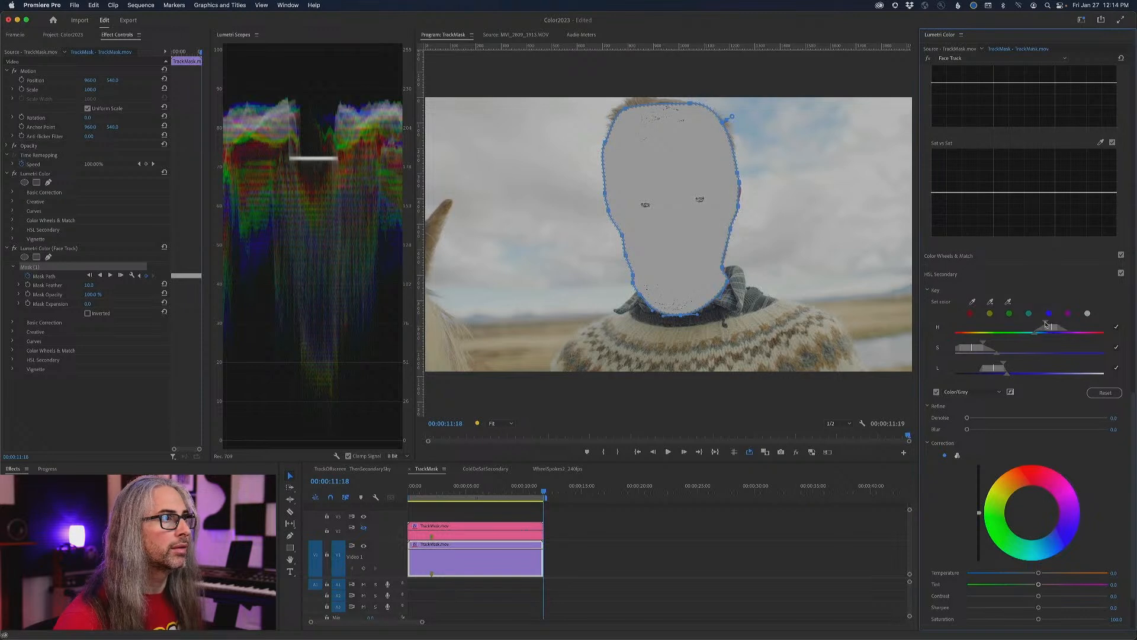
pyautogui.click(936, 391)
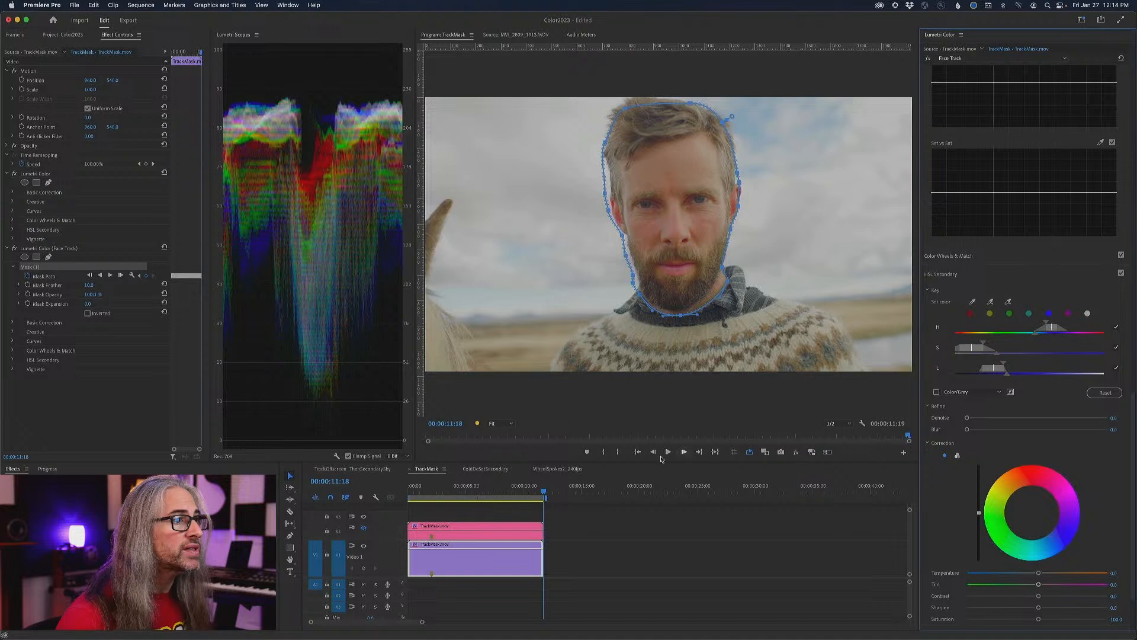
# - Test cool and warm extremes for the keyed eyes' correction temperature and settle on about -55 in a 200% view
pyautogui.moveTo(1038, 573); pyautogui.dragTo(992, 574)
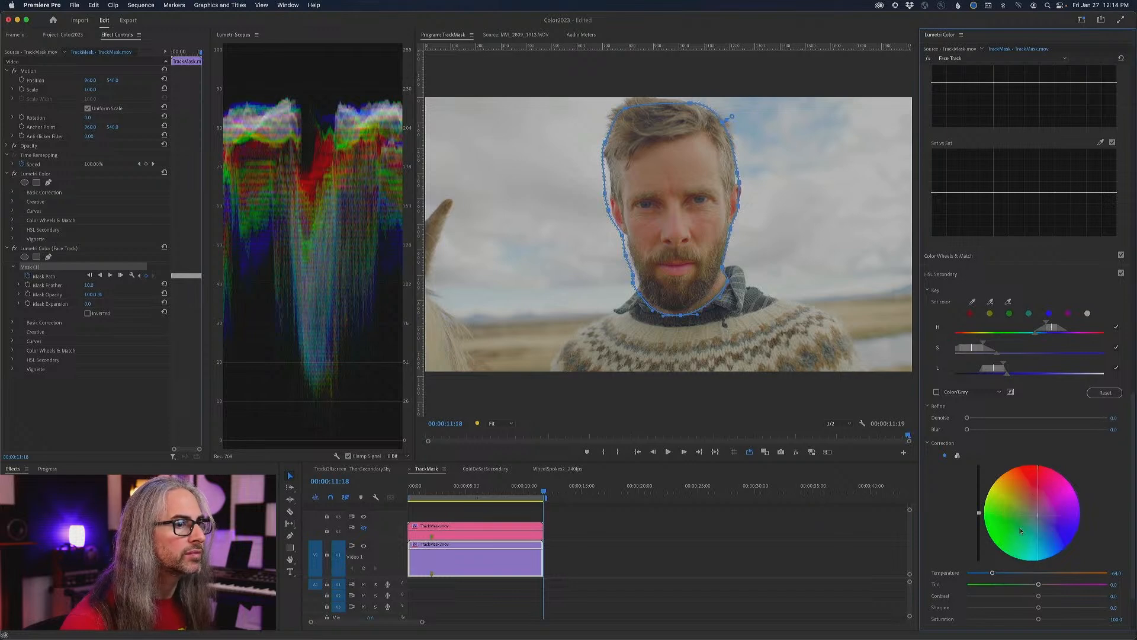
pyautogui.moveTo(993, 573); pyautogui.dragTo(1102, 572)
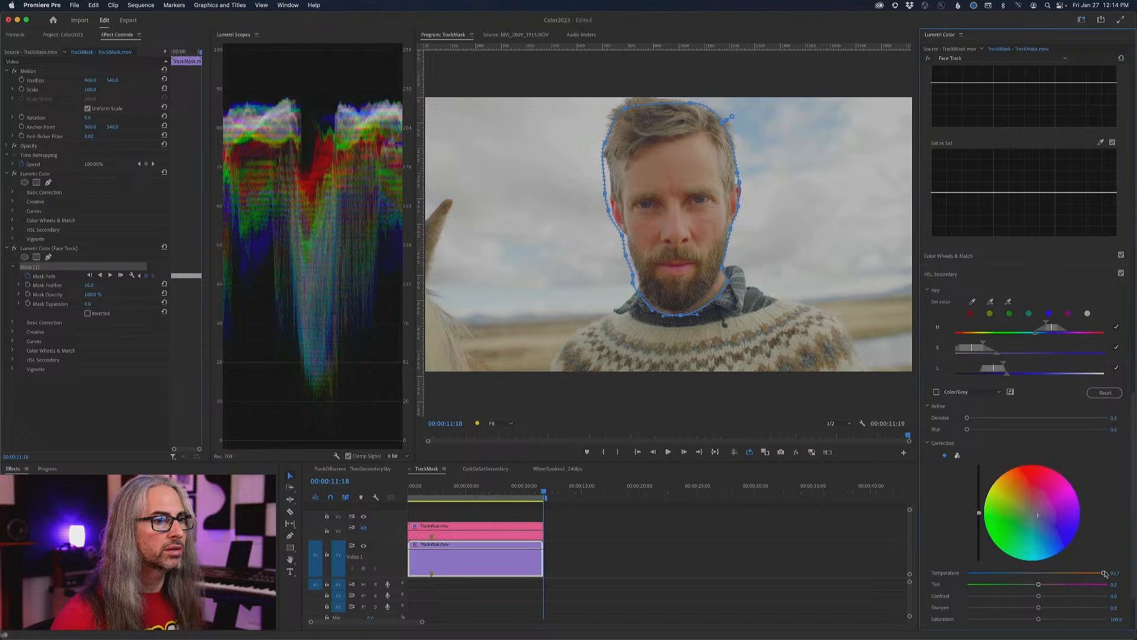
pyautogui.click(499, 423)
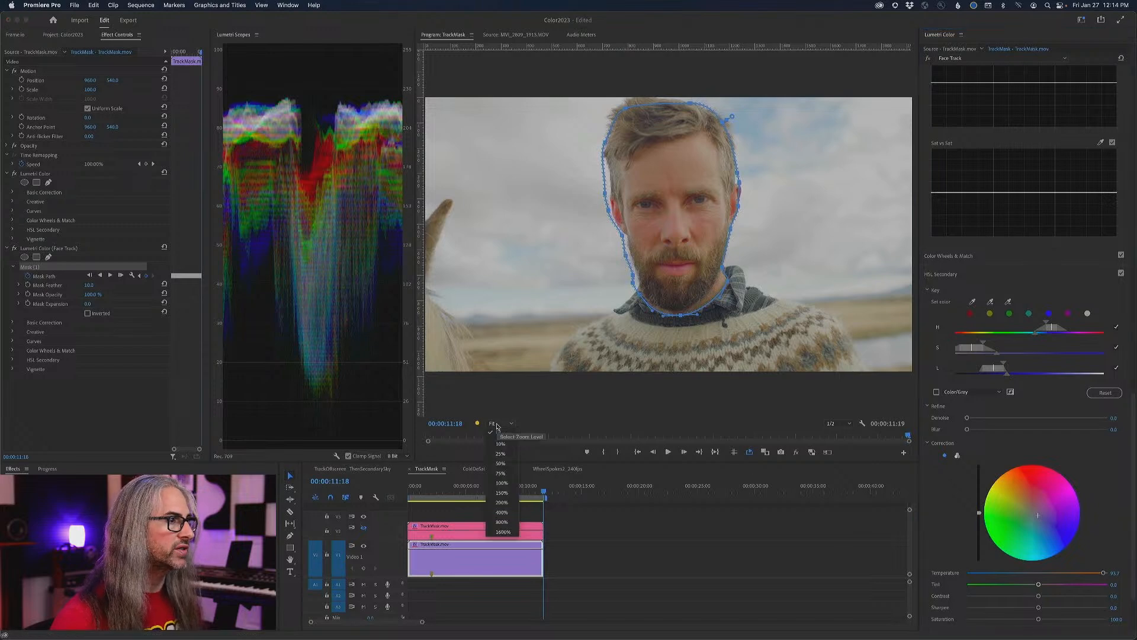
pyautogui.click(502, 502)
pyautogui.moveTo(1103, 573); pyautogui.dragTo(999, 580)
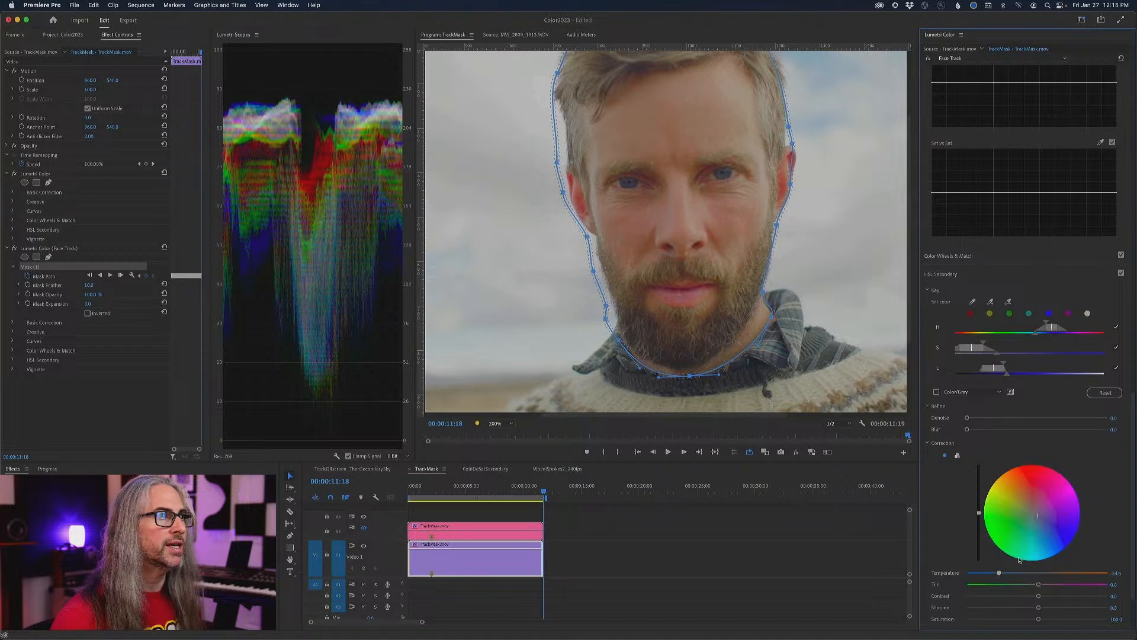
# - Lower the skin-tone peak on the Face Track effect's Hue vs Sat curve to a slight saturation boost
pyautogui.moveTo(1133, 459); pyautogui.dragTo(1135, 192)
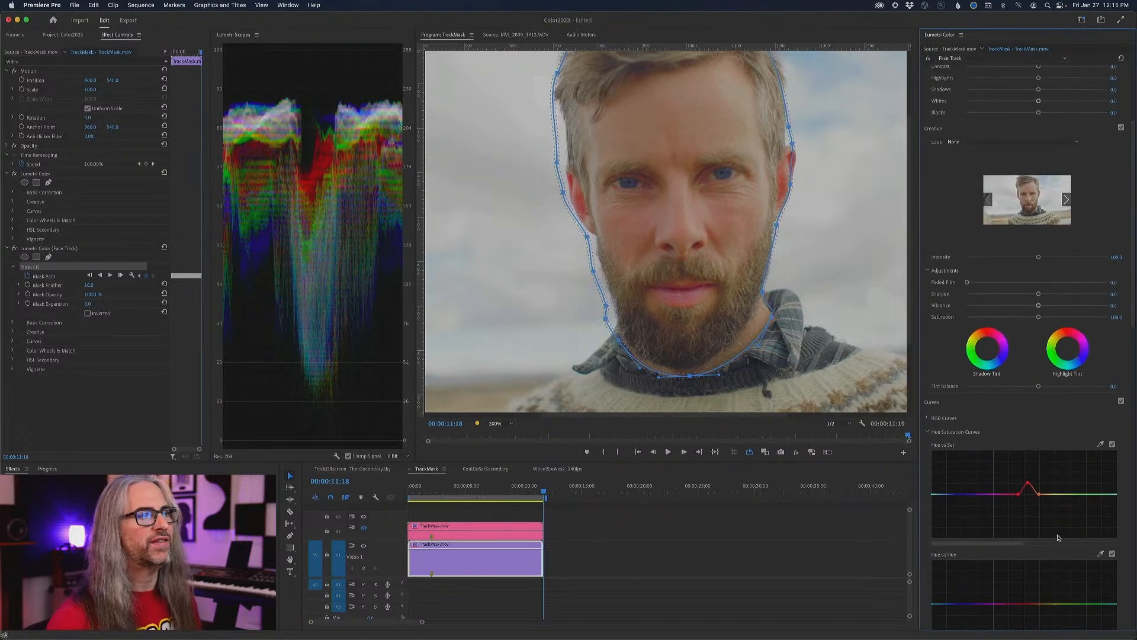
pyautogui.moveTo(1027, 483); pyautogui.dragTo(1030, 492)
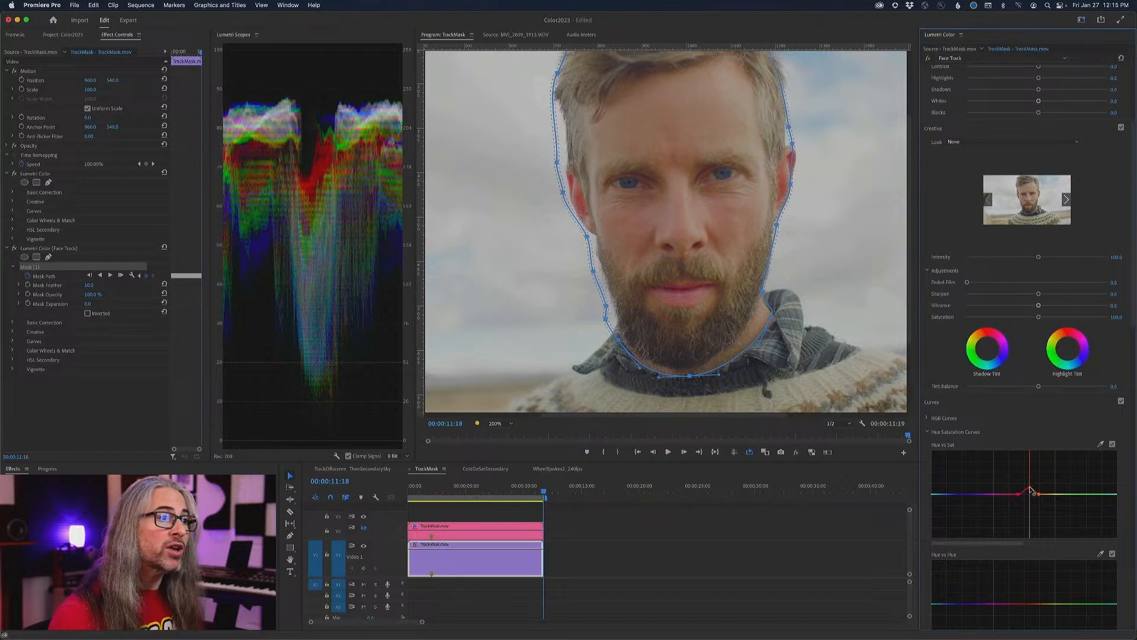
pyautogui.moveTo(1031, 489); pyautogui.dragTo(1031, 489)
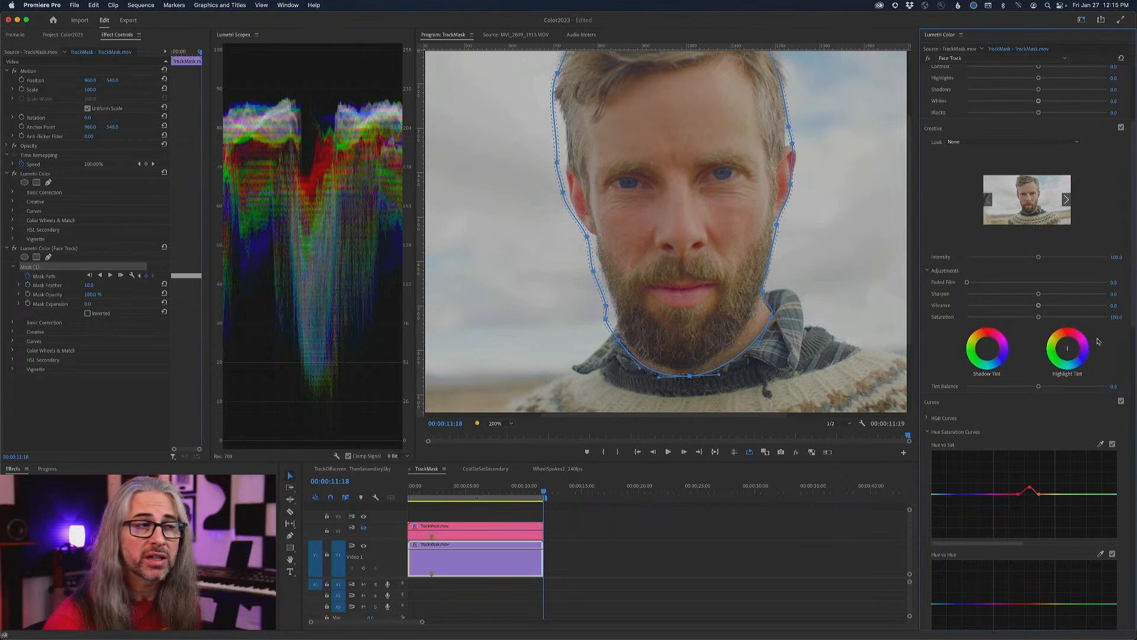
# - Compare the face with and without the Face Track correction by repeatedly bypassing and re-enabling that effect
pyautogui.moveTo(1131, 320); pyautogui.dragTo(1135, 416)
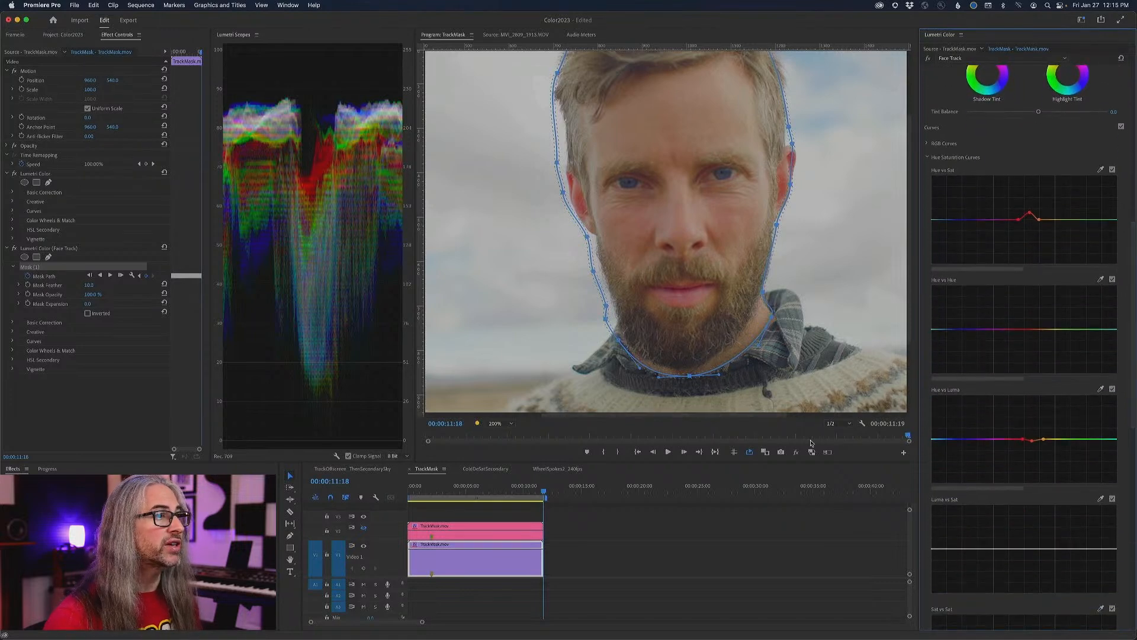
pyautogui.click(928, 60)
pyautogui.click(928, 60)
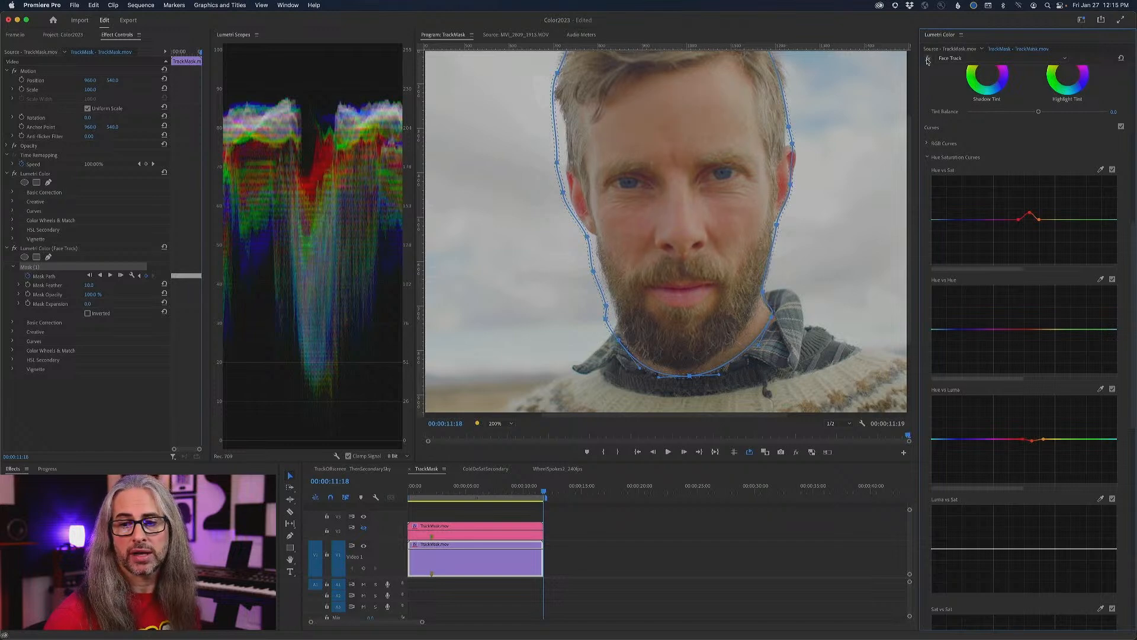
pyautogui.click(928, 60)
pyautogui.click(928, 60)
pyautogui.click(927, 61)
pyautogui.click(927, 61)
pyautogui.click(928, 60)
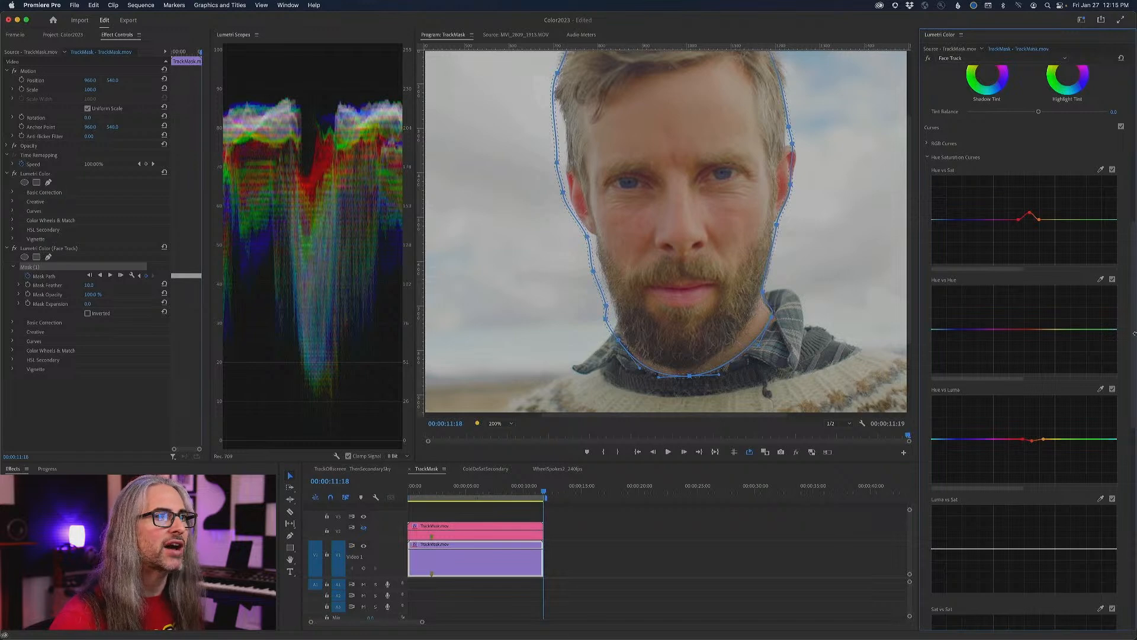
# - Switch to the base Lumetri Color effect with the full frame in view and raise the blues on its Hue vs Sat curve
pyautogui.scroll(3, 1125, 331)
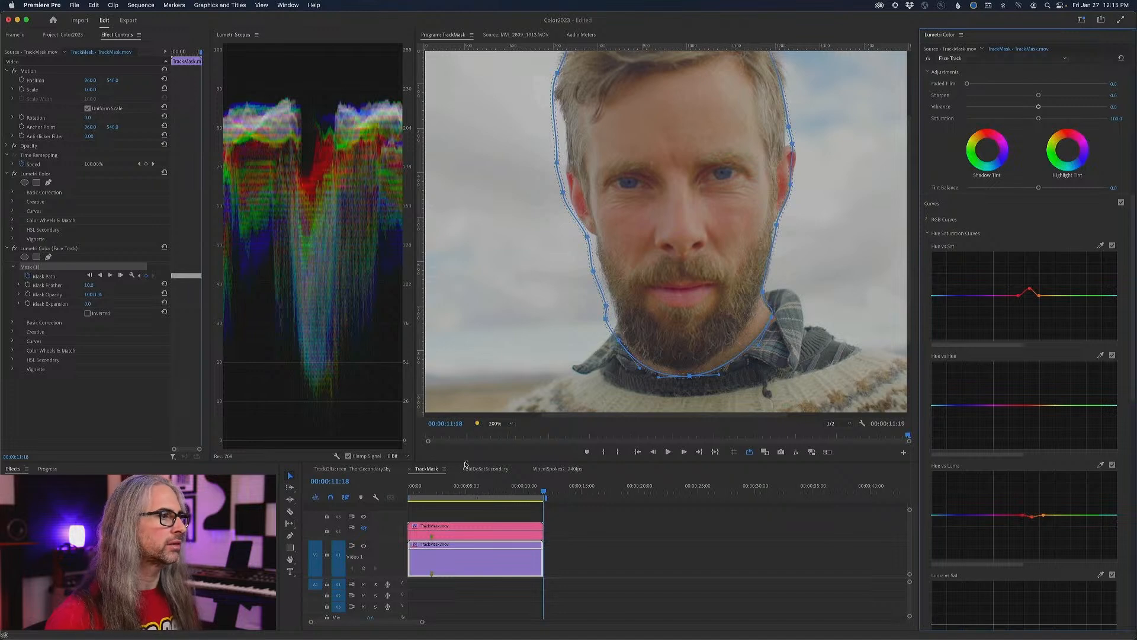
pyautogui.click(503, 424)
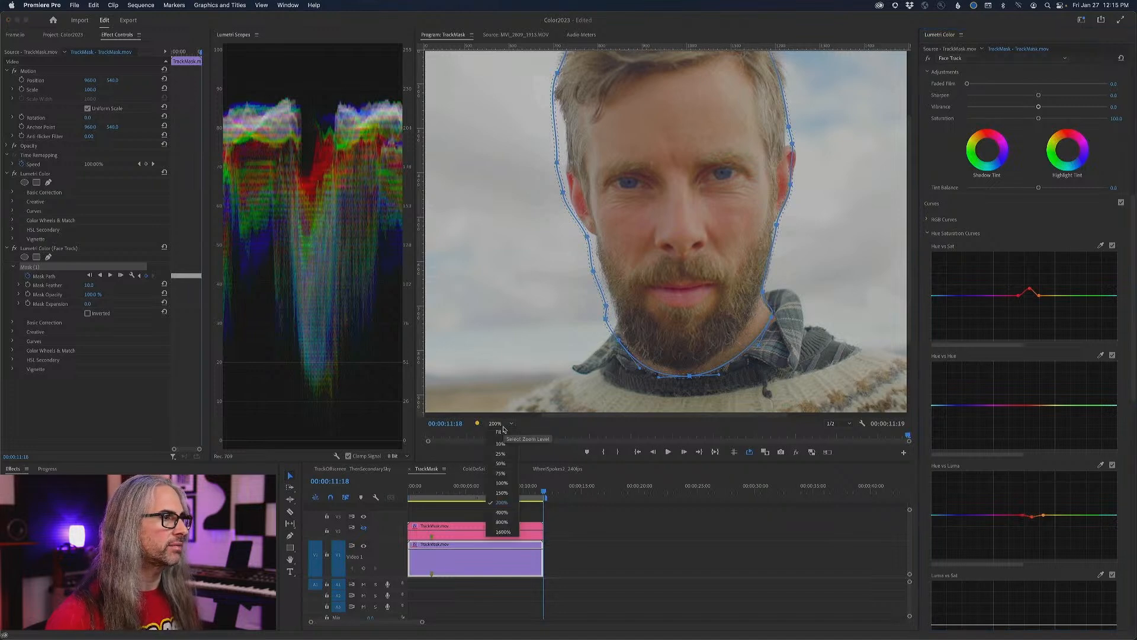
pyautogui.click(499, 432)
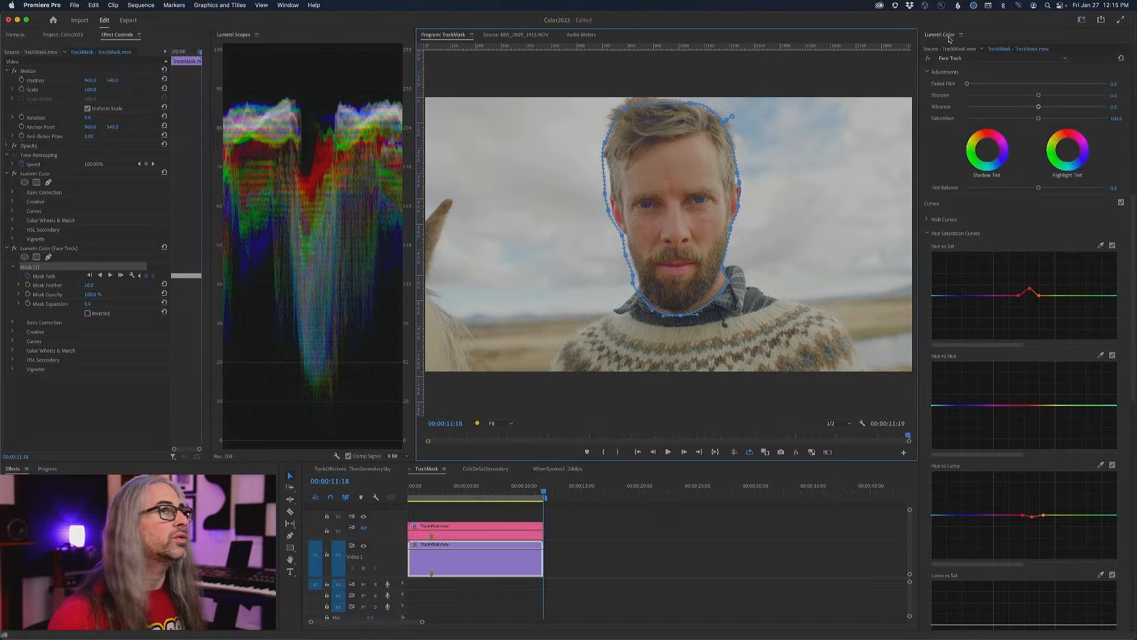
pyautogui.click(969, 58)
pyautogui.click(976, 68)
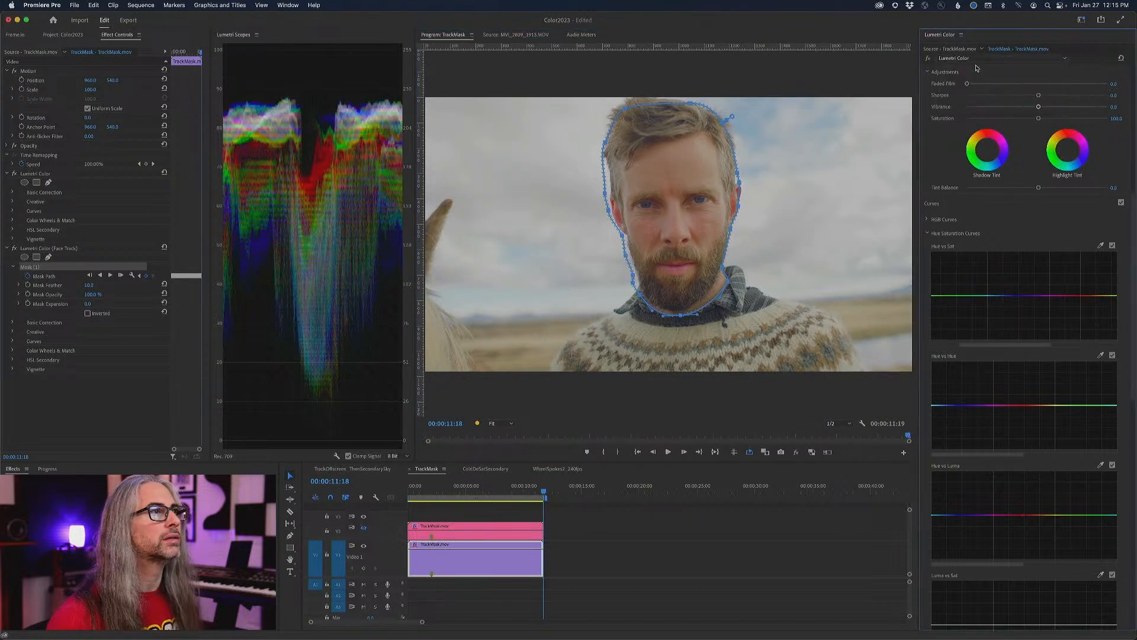
pyautogui.click(135, 400)
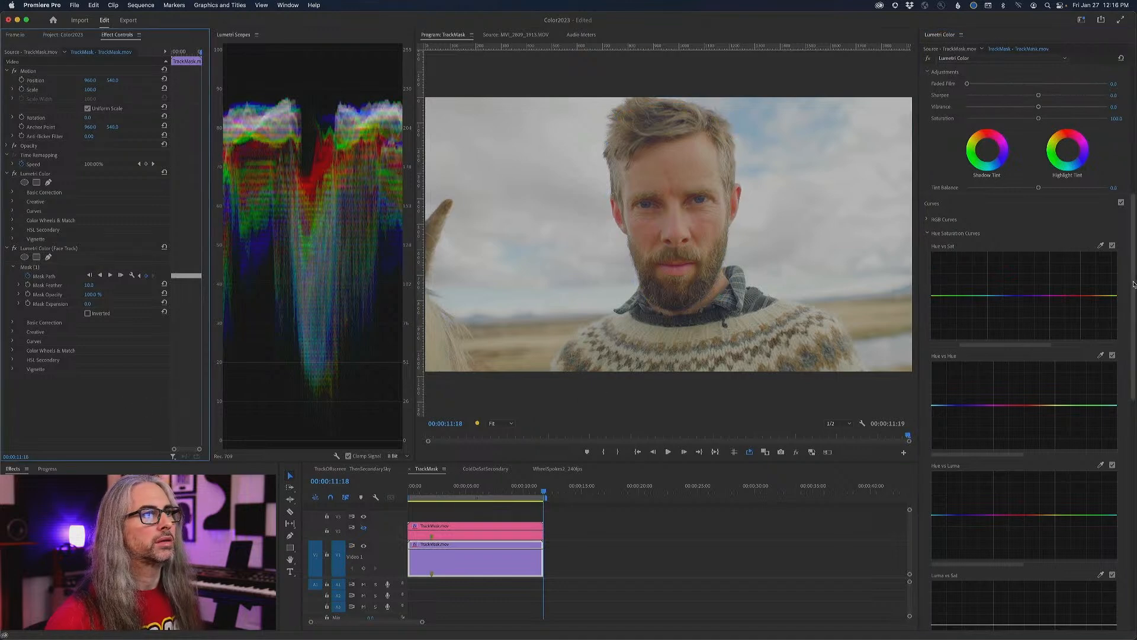
pyautogui.scroll(-1, 1133, 308)
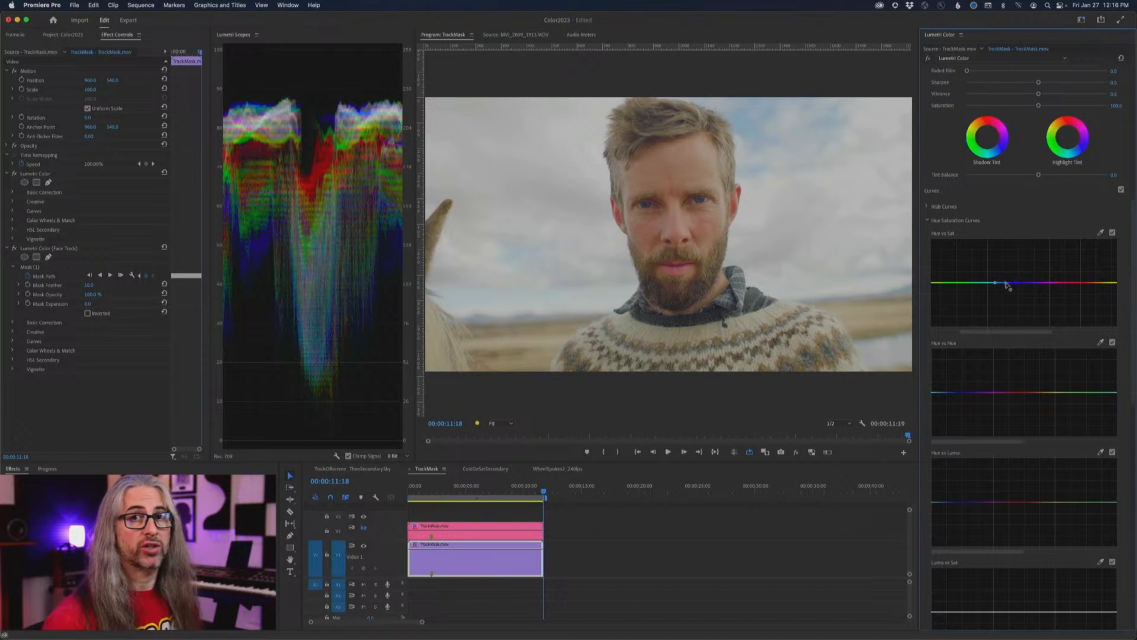
pyautogui.moveTo(1007, 285)
pyautogui.mouseDown()
pyautogui.moveTo(1006, 266)
pyautogui.moveTo(1010, 345)
pyautogui.moveTo(1010, 271)
pyautogui.mouseUp()
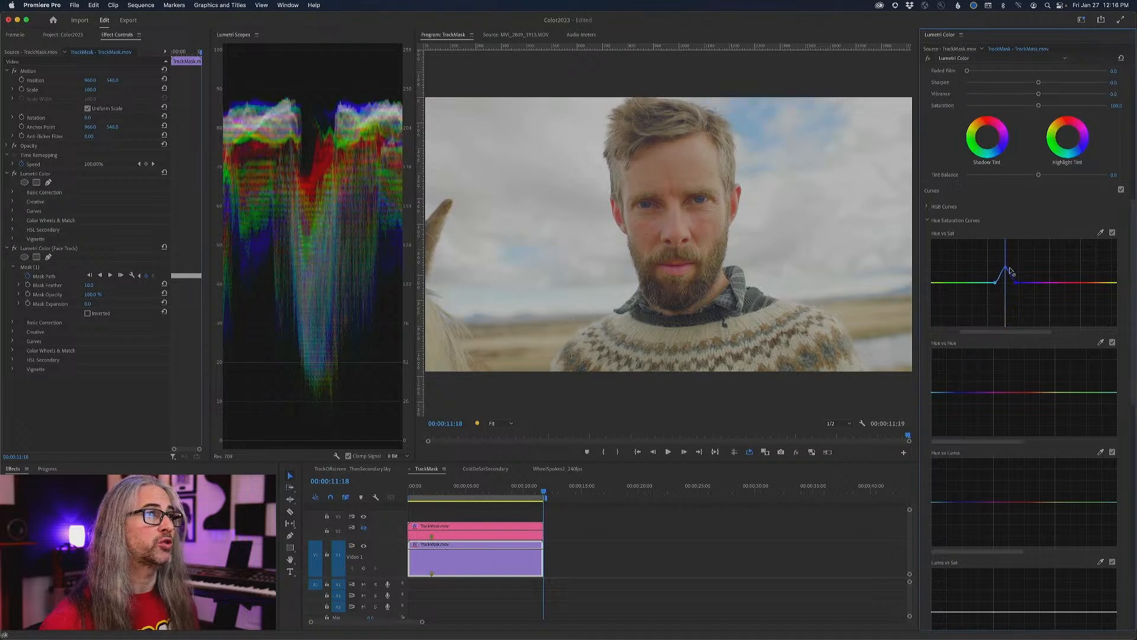
# - Darken the blues slightly on the base effect's Hue vs Luma curve and reduce its Whites to about -31
pyautogui.scroll(-5, 1095, 347)
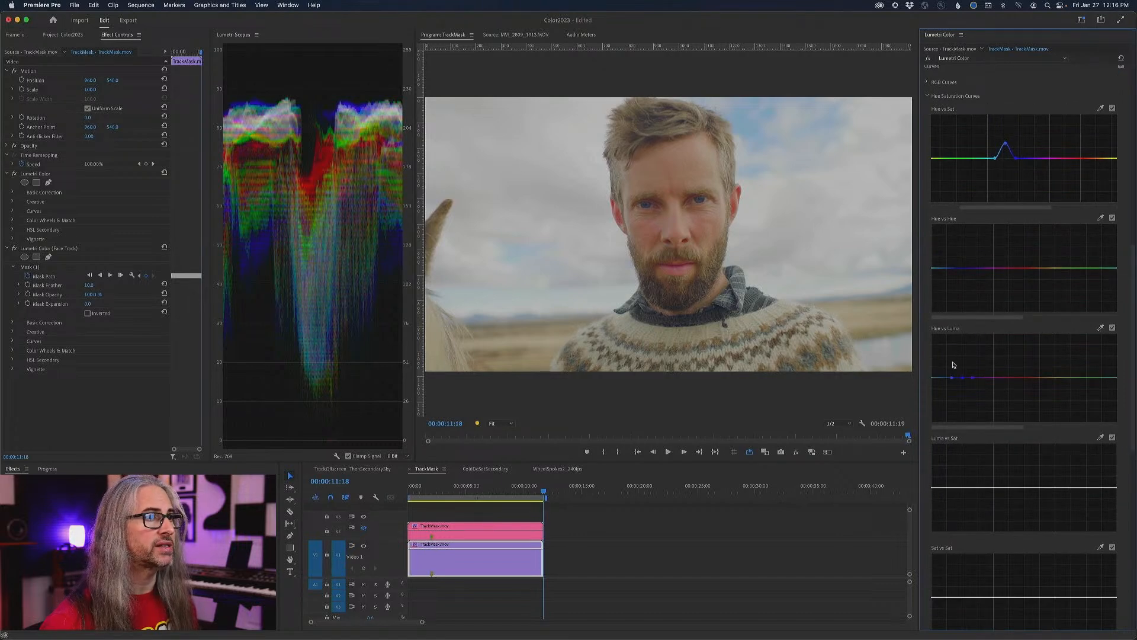
pyautogui.moveTo(962, 378)
pyautogui.mouseDown()
pyautogui.moveTo(967, 396)
pyautogui.moveTo(964, 386)
pyautogui.mouseUp()
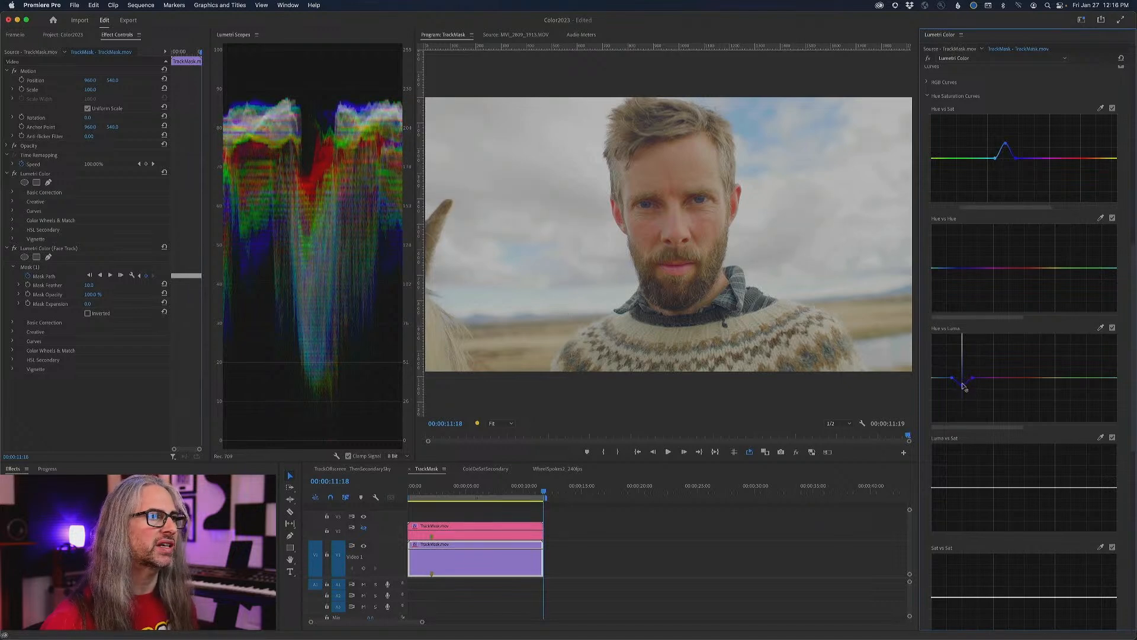
pyautogui.moveTo(1133, 377); pyautogui.dragTo(1133, 207)
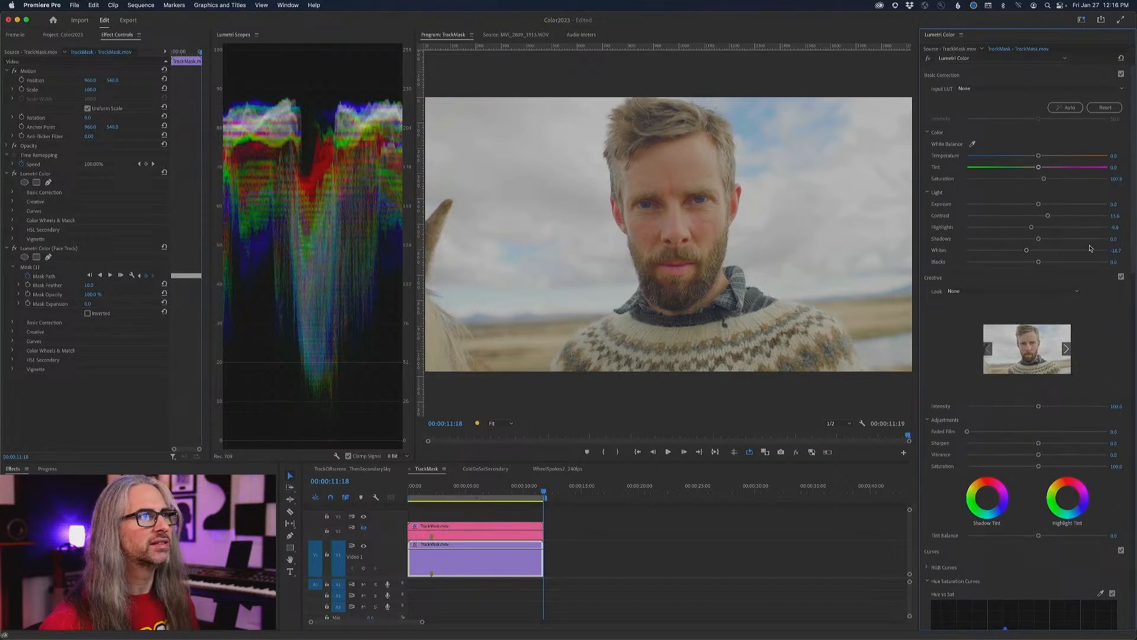
pyautogui.moveTo(1027, 251); pyautogui.dragTo(1016, 255)
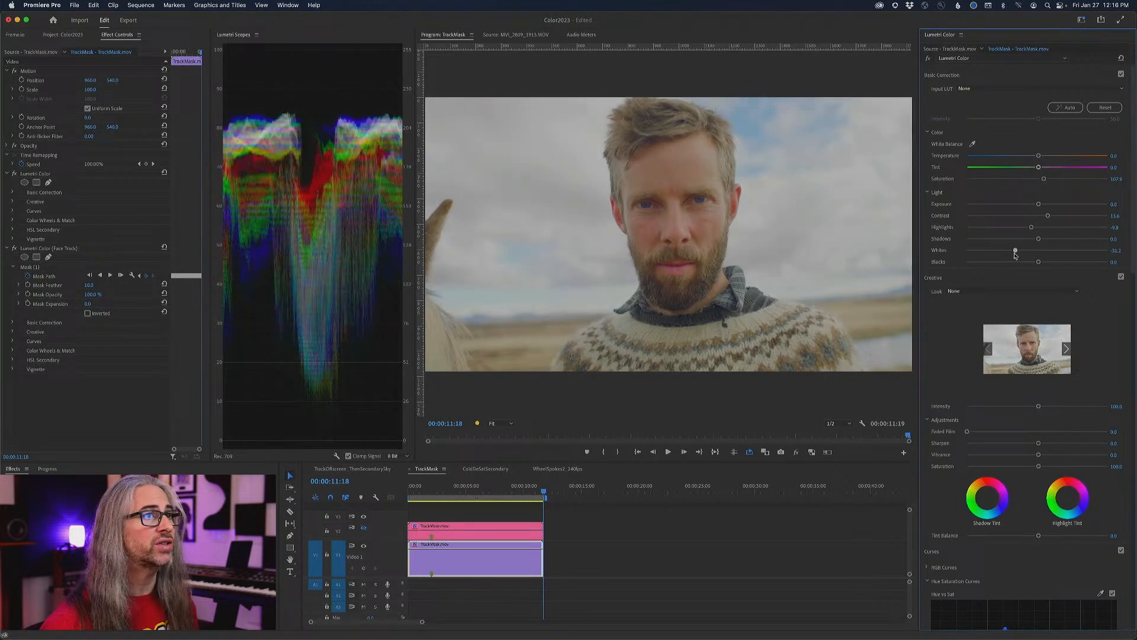
# - Raise the Face Track effect's exposure slightly and soften its mask edge with a feather of about 47
pyautogui.click(1010, 58)
pyautogui.click(1010, 78)
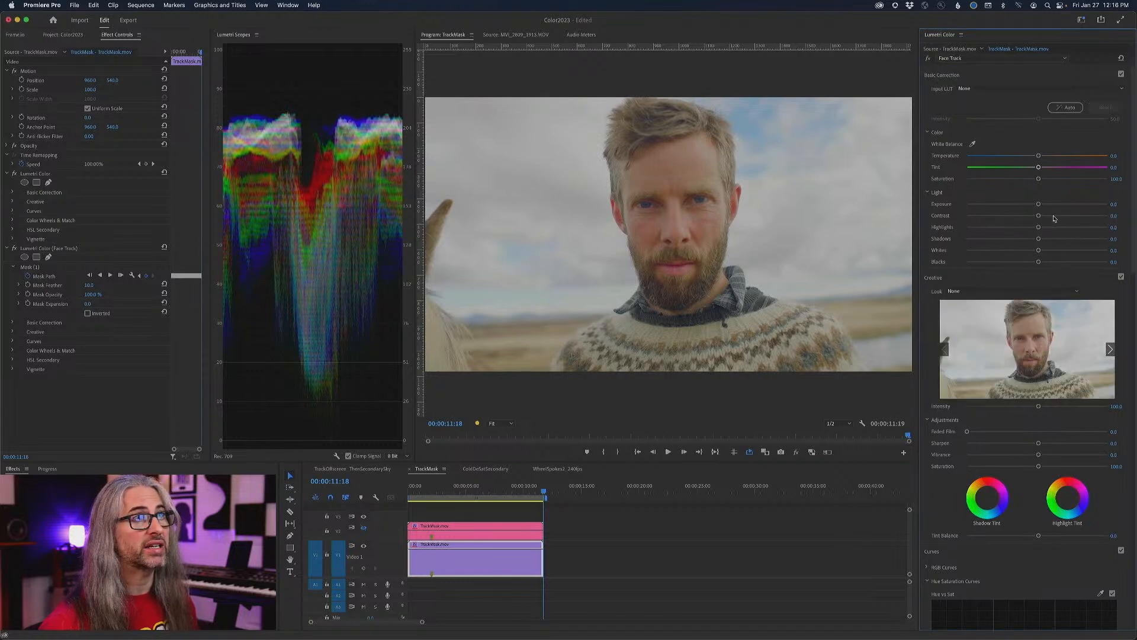
pyautogui.moveTo(1039, 205); pyautogui.dragTo(1042, 206)
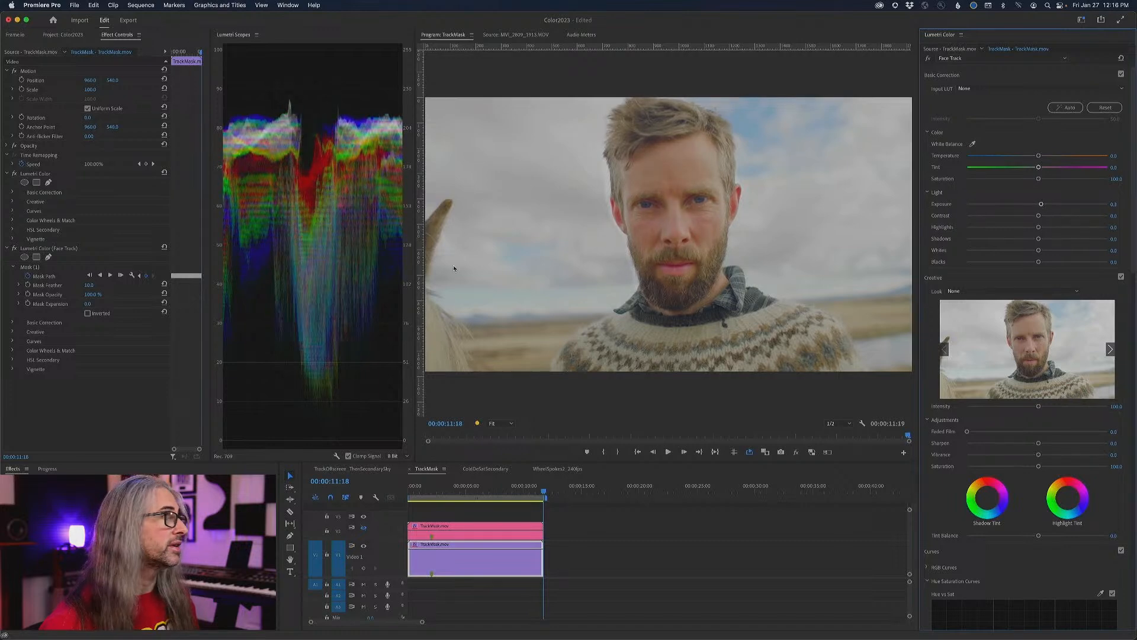
pyautogui.moveTo(87, 285); pyautogui.dragTo(97, 285)
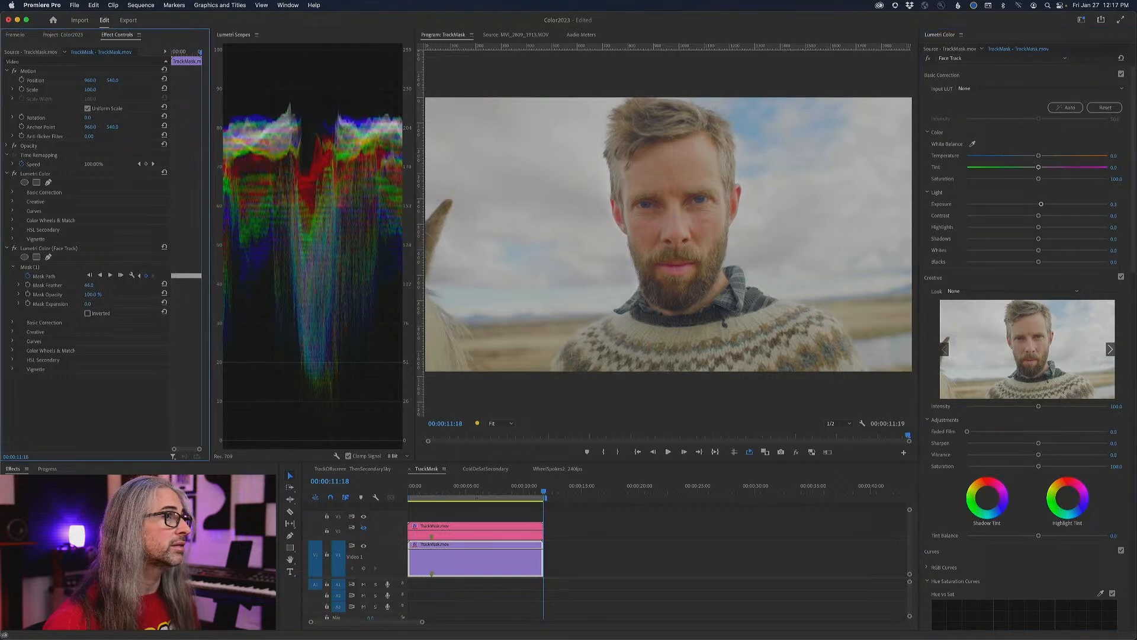
pyautogui.moveTo(92, 285); pyautogui.dragTo(94, 285)
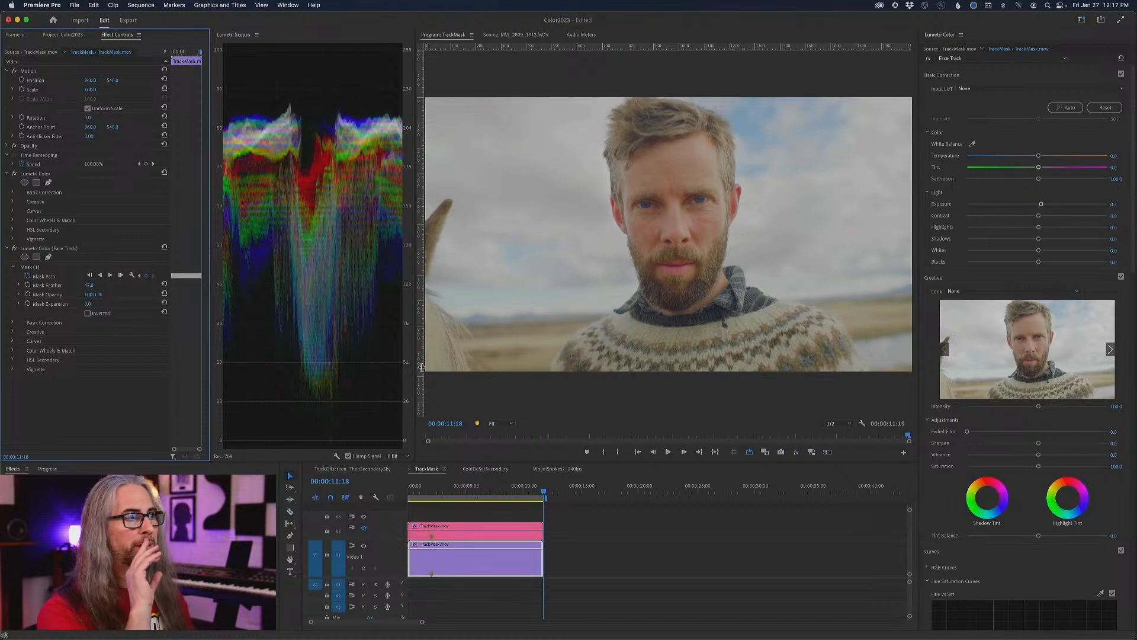
# - Add a dark vignette with an amount of about -2.0 to the base Lumetri Color effect and bypass all effects for comparison
pyautogui.click(980, 58)
pyautogui.click(971, 66)
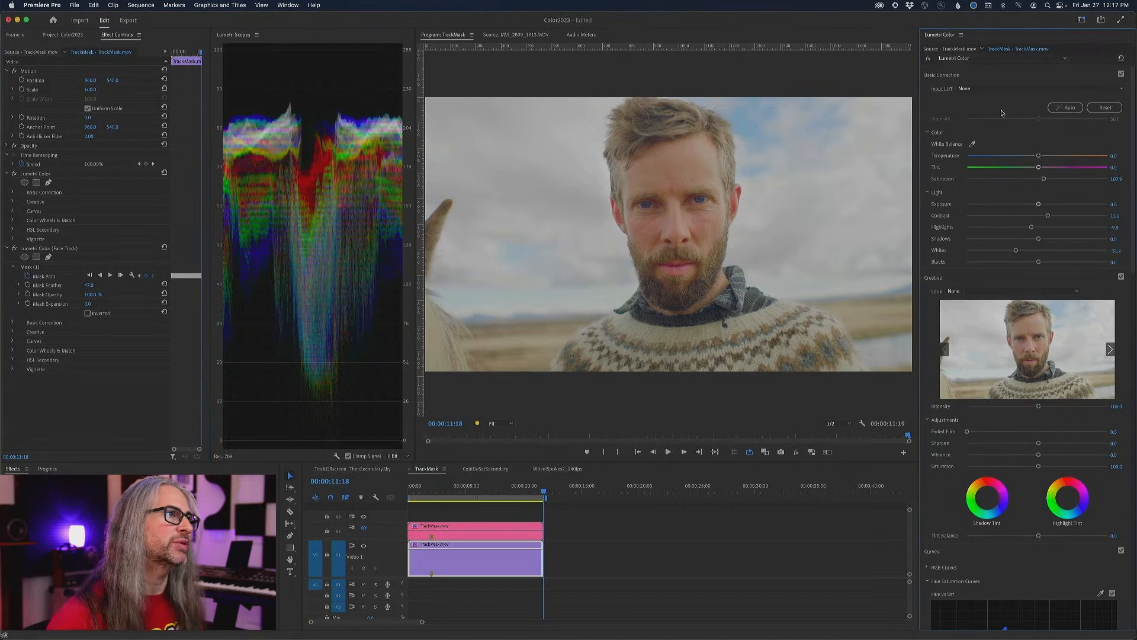
pyautogui.moveTo(1134, 260); pyautogui.dragTo(1132, 637)
pyautogui.moveTo(1038, 570); pyautogui.dragTo(990, 566)
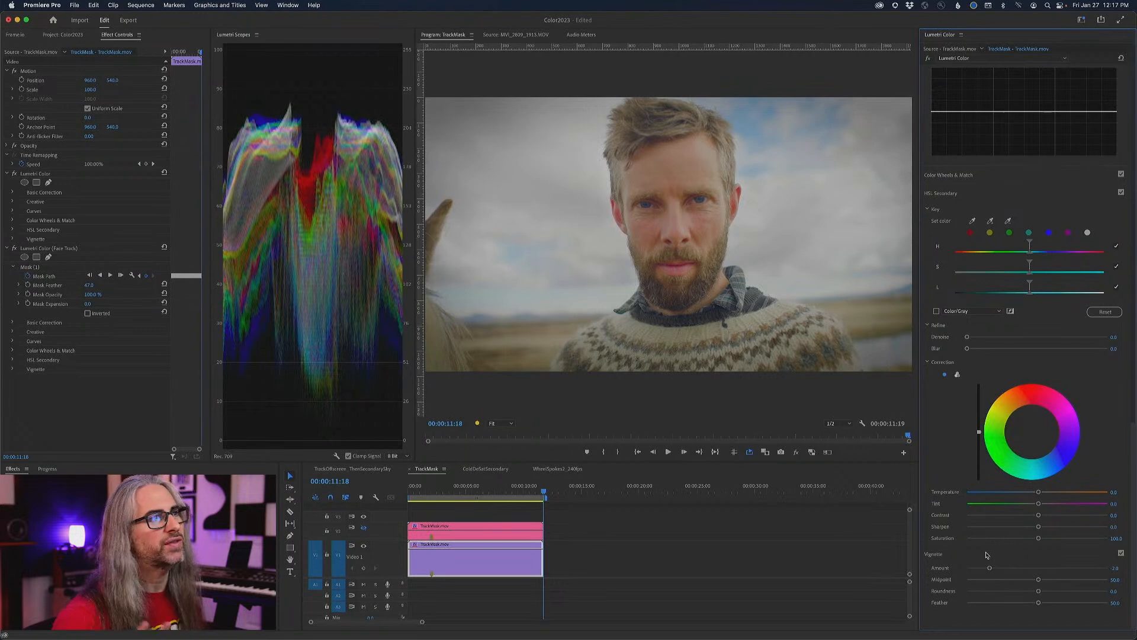
pyautogui.click(795, 452)
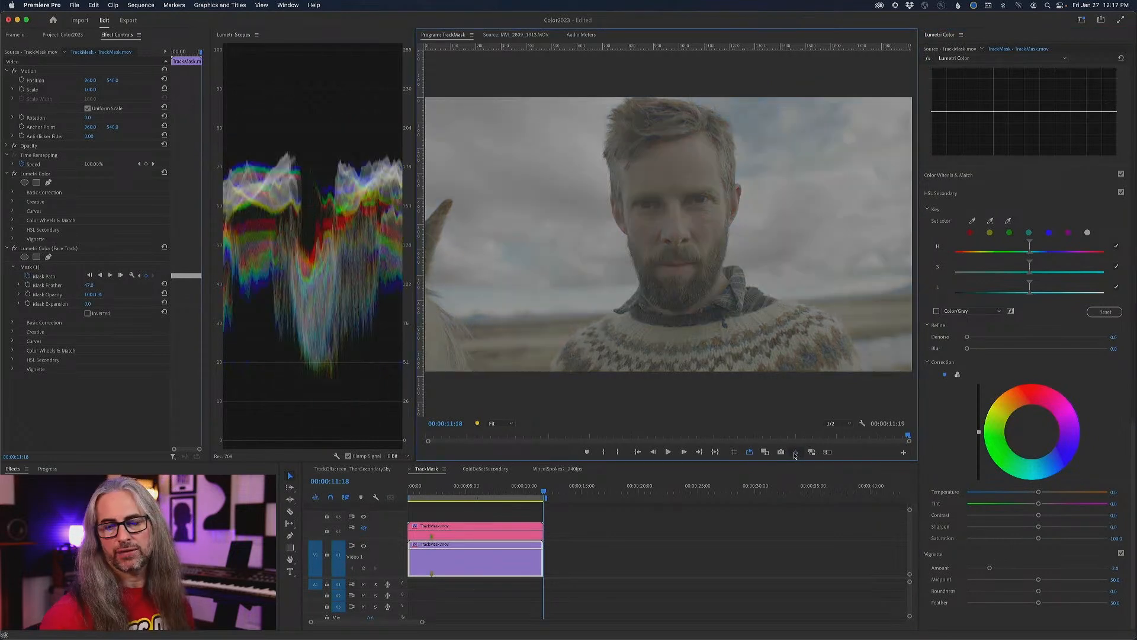
# - Re-enable all effects and compare the grade with the version on the upper video track by repeatedly switching that track's output
pyautogui.click(795, 453)
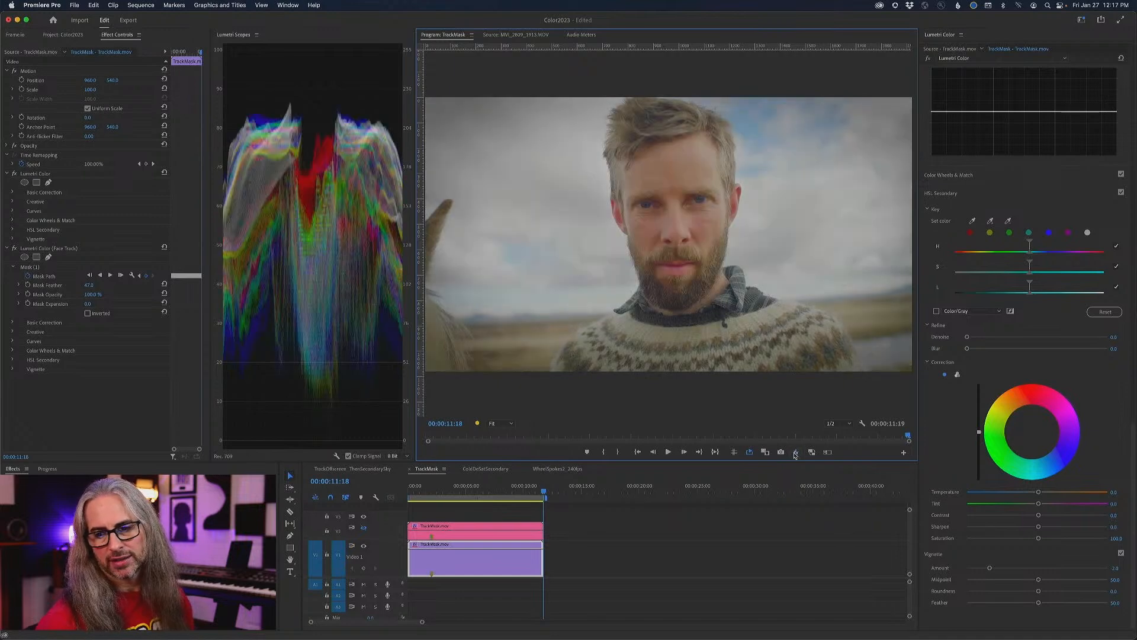
pyautogui.click(365, 528)
pyautogui.click(365, 528)
pyautogui.click(365, 529)
pyautogui.click(365, 528)
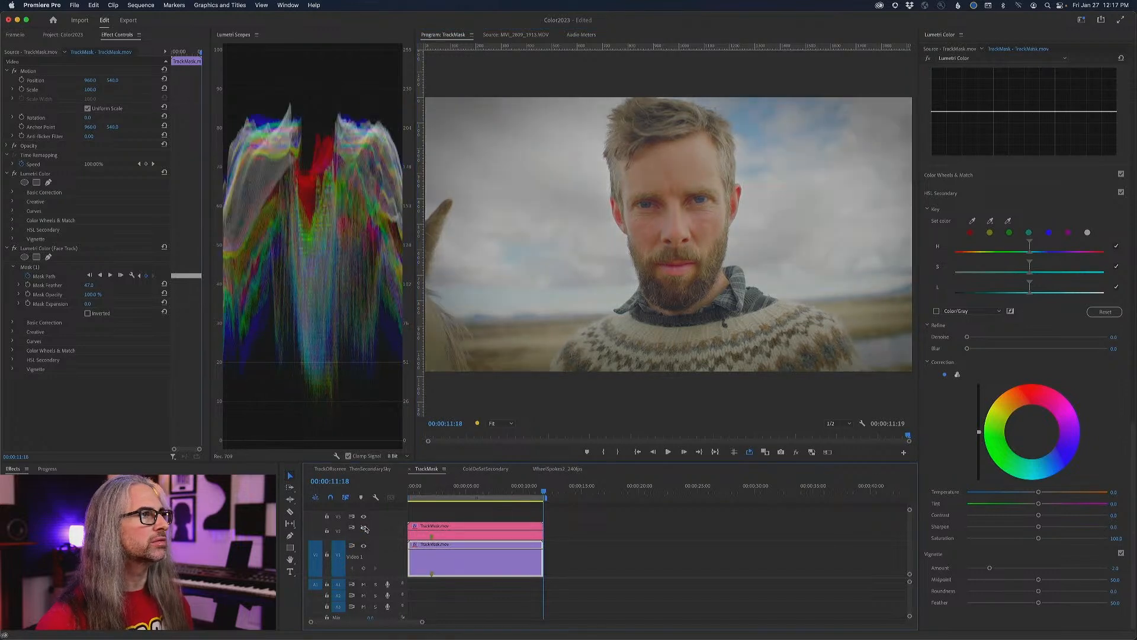
pyautogui.click(365, 528)
pyautogui.click(365, 528)
pyautogui.click(364, 529)
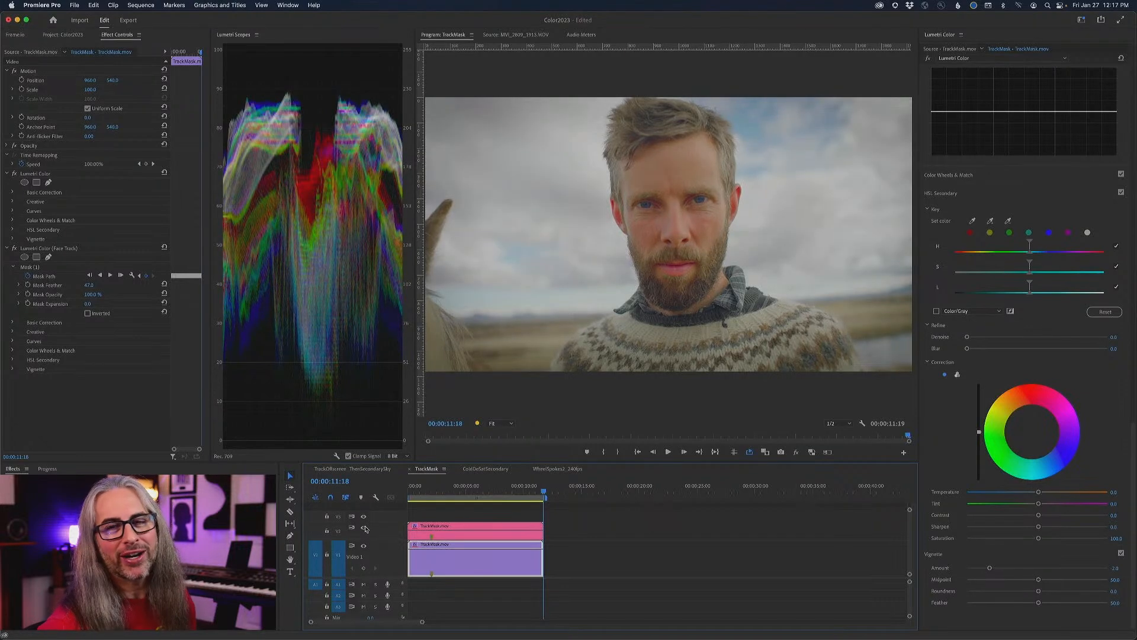
pyautogui.click(365, 528)
pyautogui.click(365, 528)
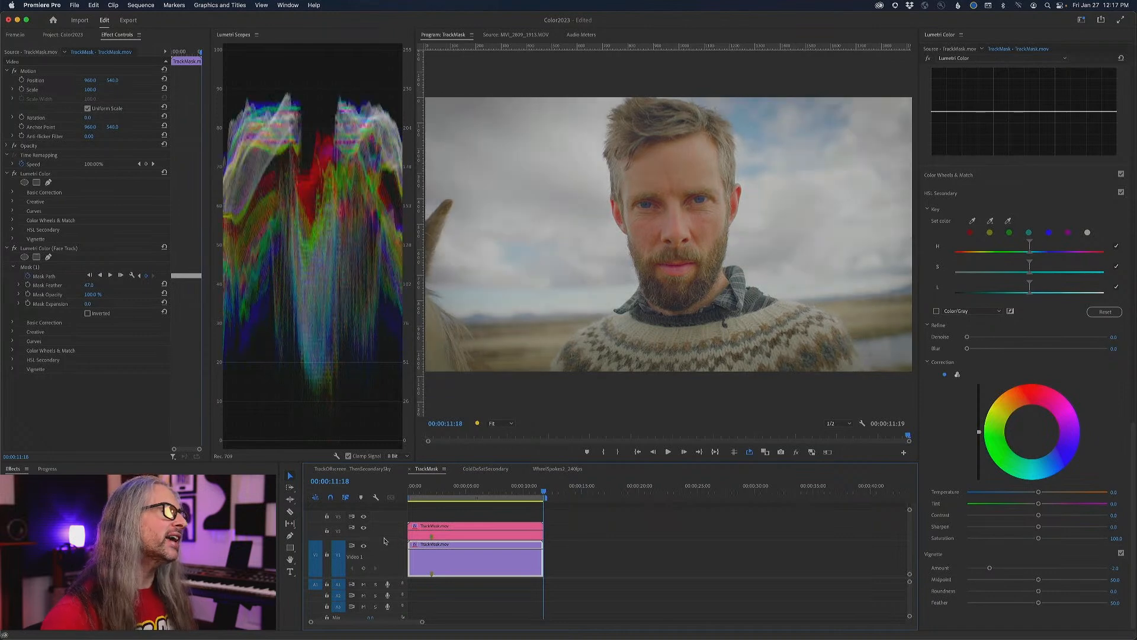
pyautogui.click(365, 528)
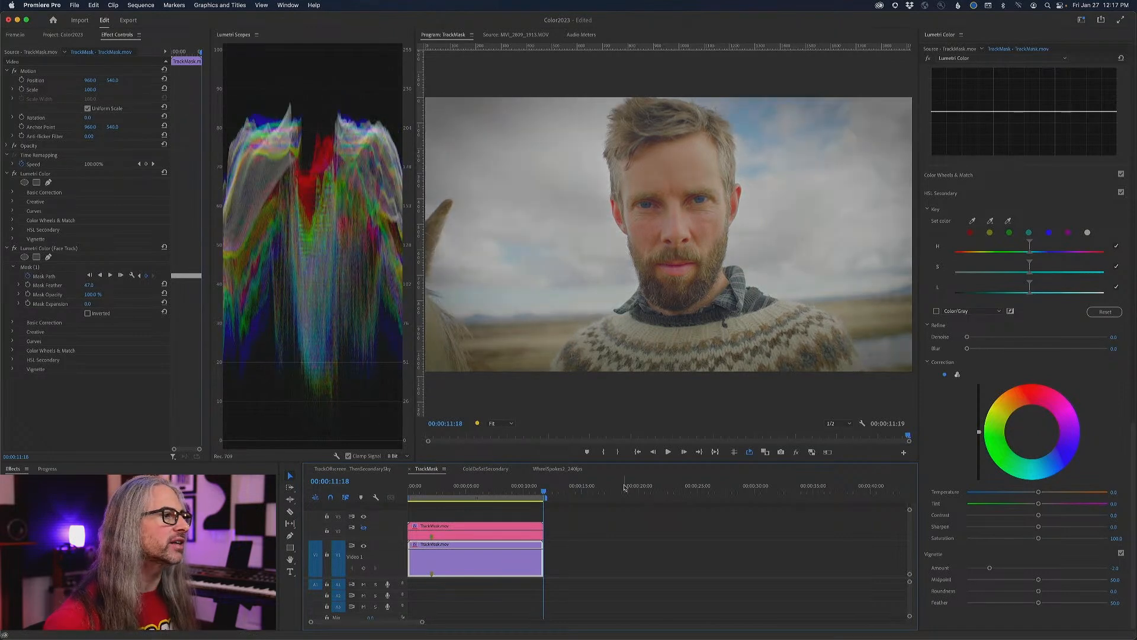
# - Raise the base Lumetri Color effect's Basic Correction saturation to about 119
pyautogui.click(963, 59)
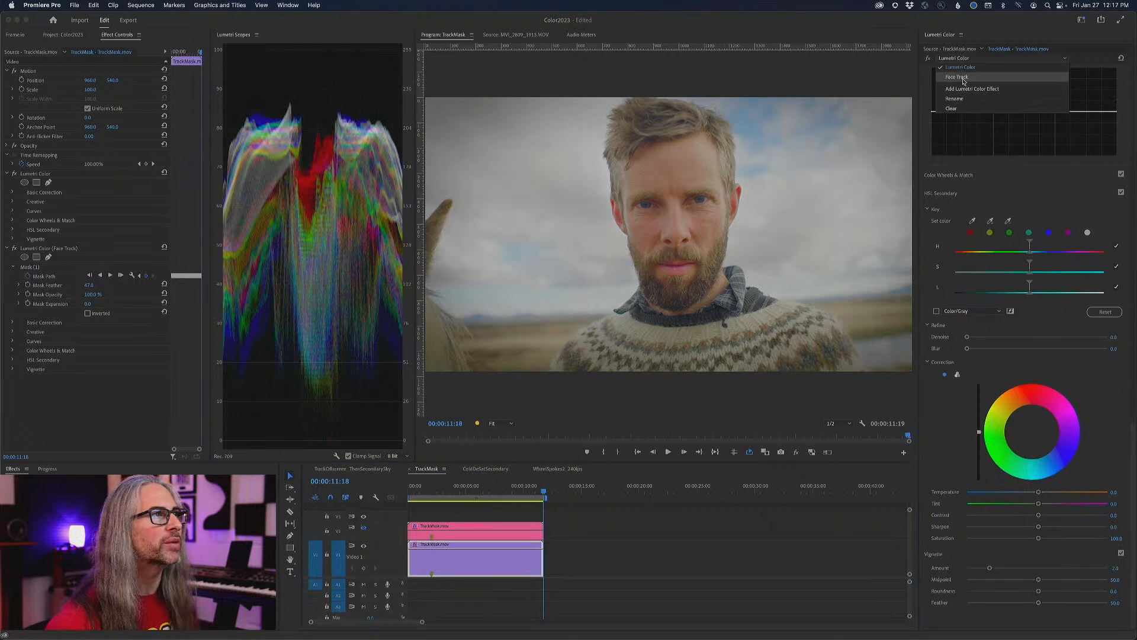
pyautogui.click(1001, 199)
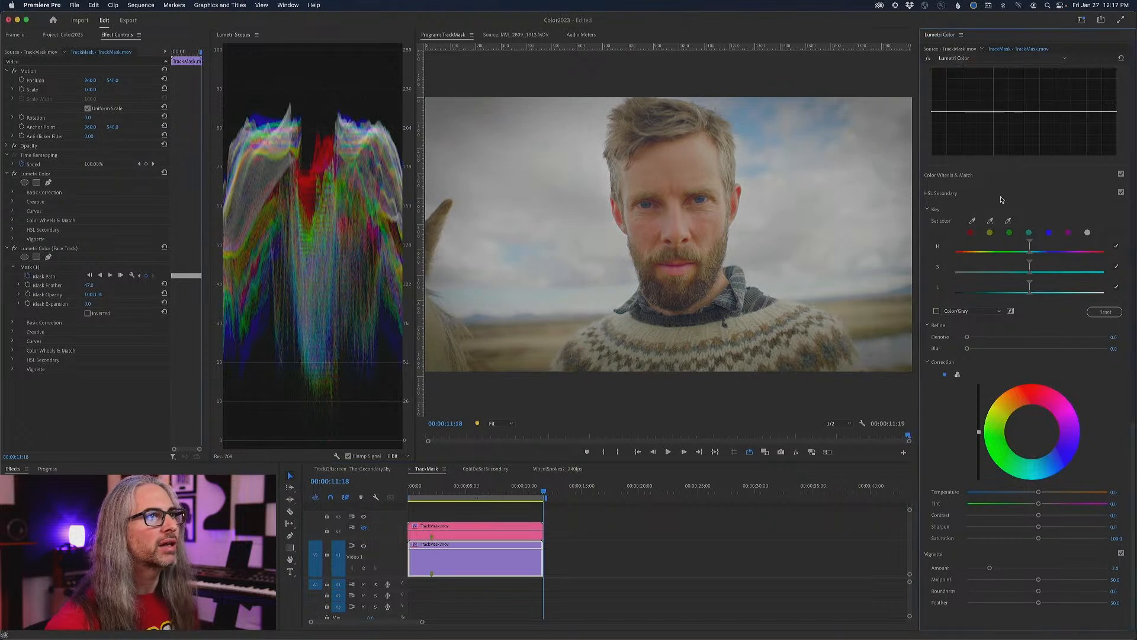
pyautogui.click(1134, 280)
pyautogui.moveTo(1133, 224); pyautogui.dragTo(1130, 61)
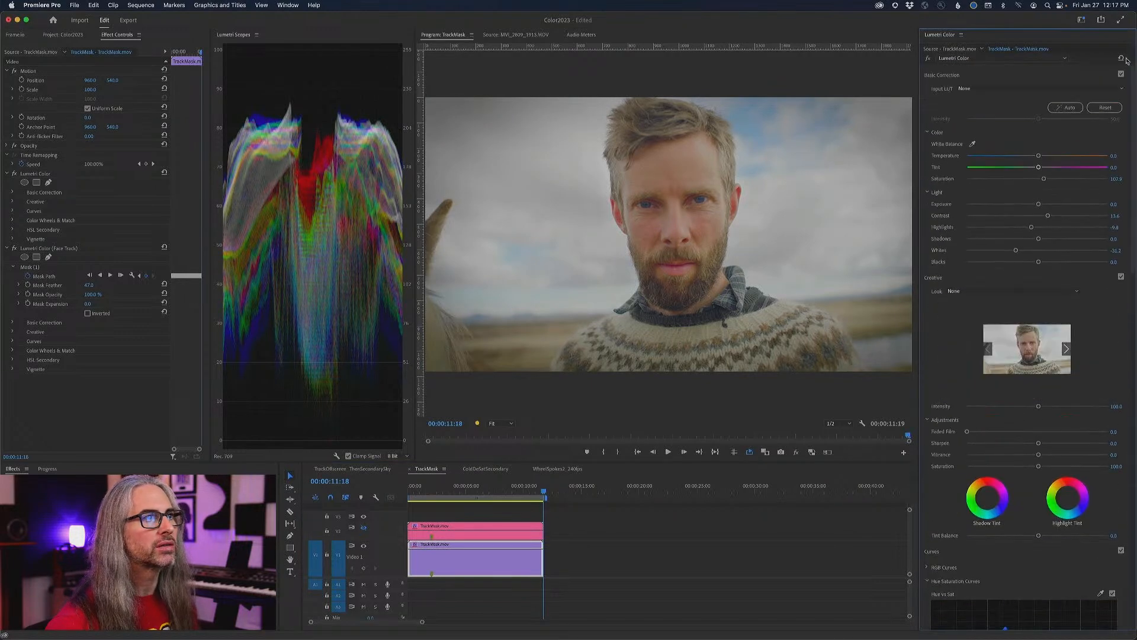
pyautogui.moveTo(1044, 178); pyautogui.dragTo(1041, 189)
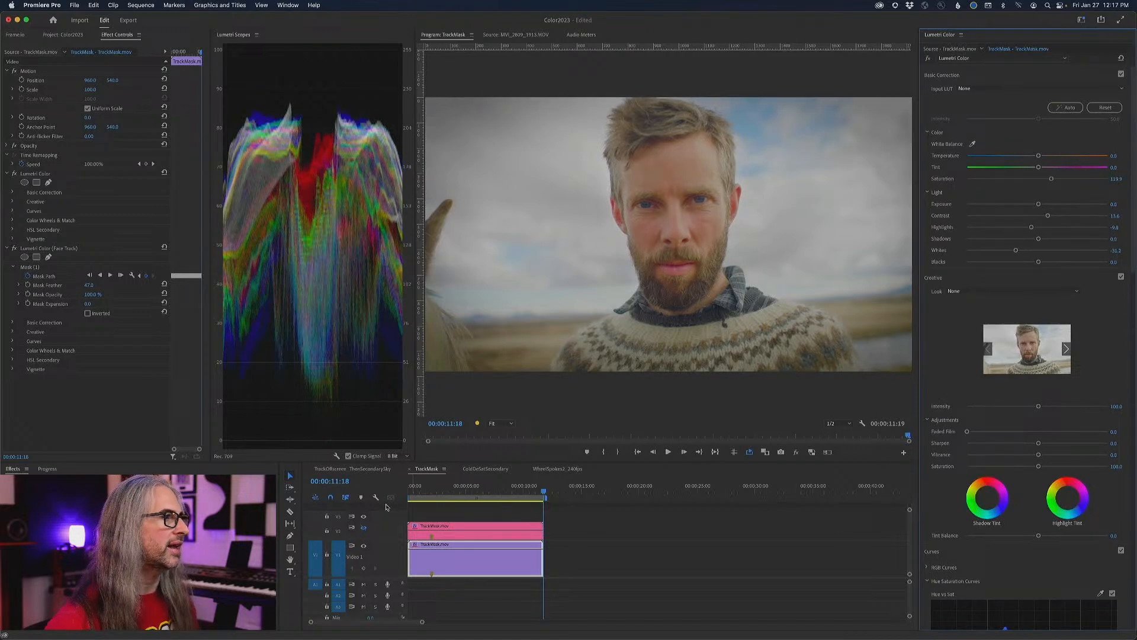
# - Compare the more saturated grade with the upper track's version by switching that track's output on and off
pyautogui.click(363, 529)
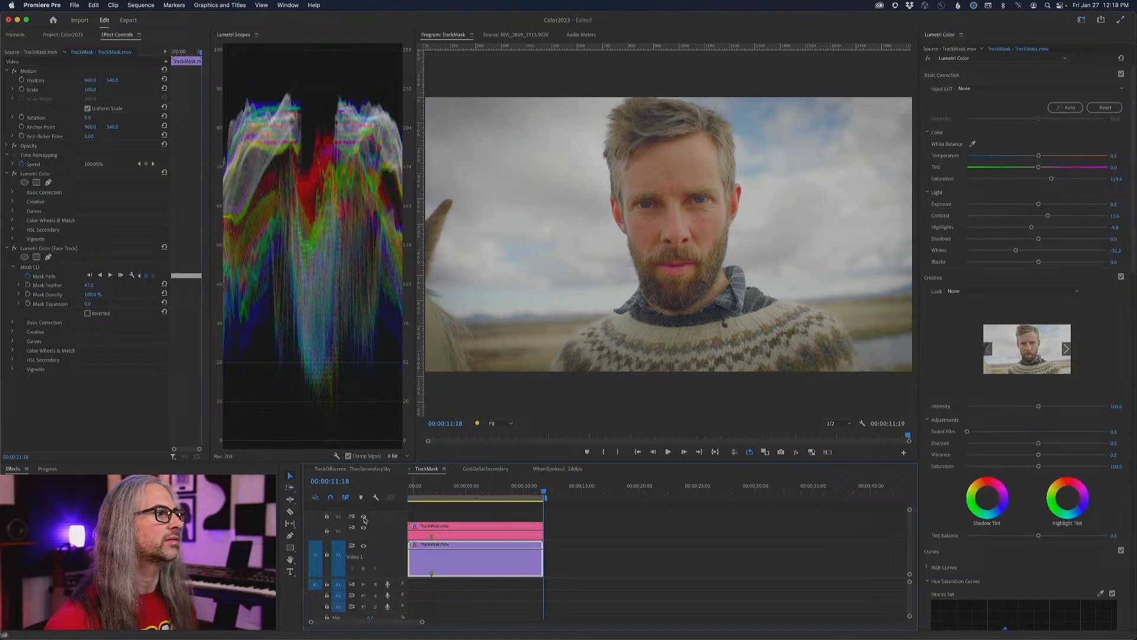
pyautogui.click(364, 529)
pyautogui.click(364, 529)
pyautogui.click(363, 529)
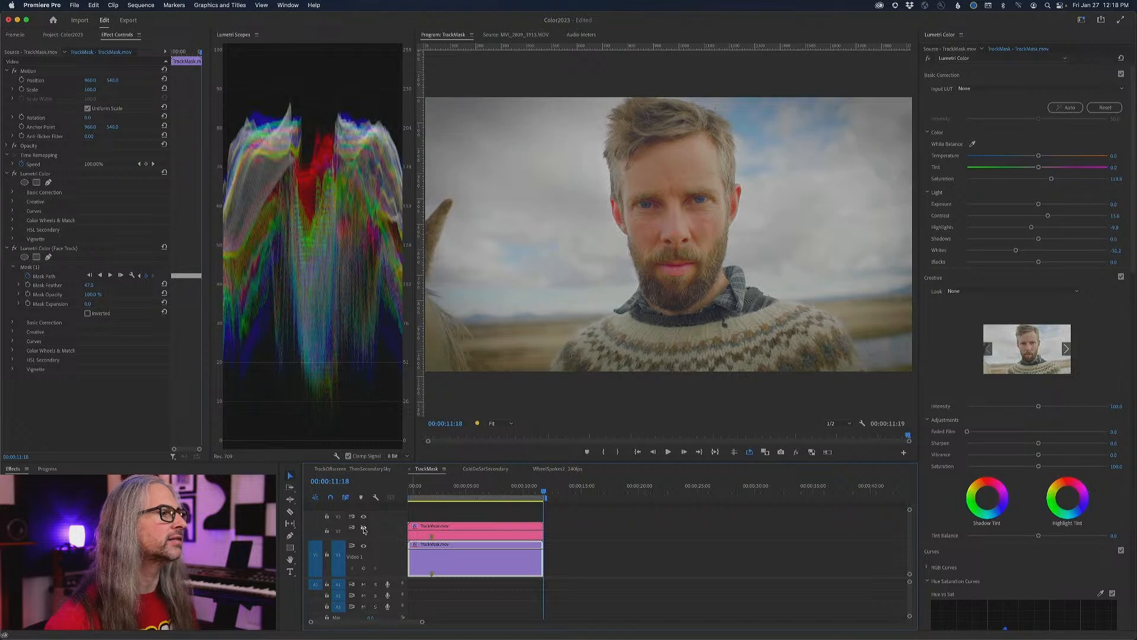
pyautogui.click(363, 529)
pyautogui.click(364, 529)
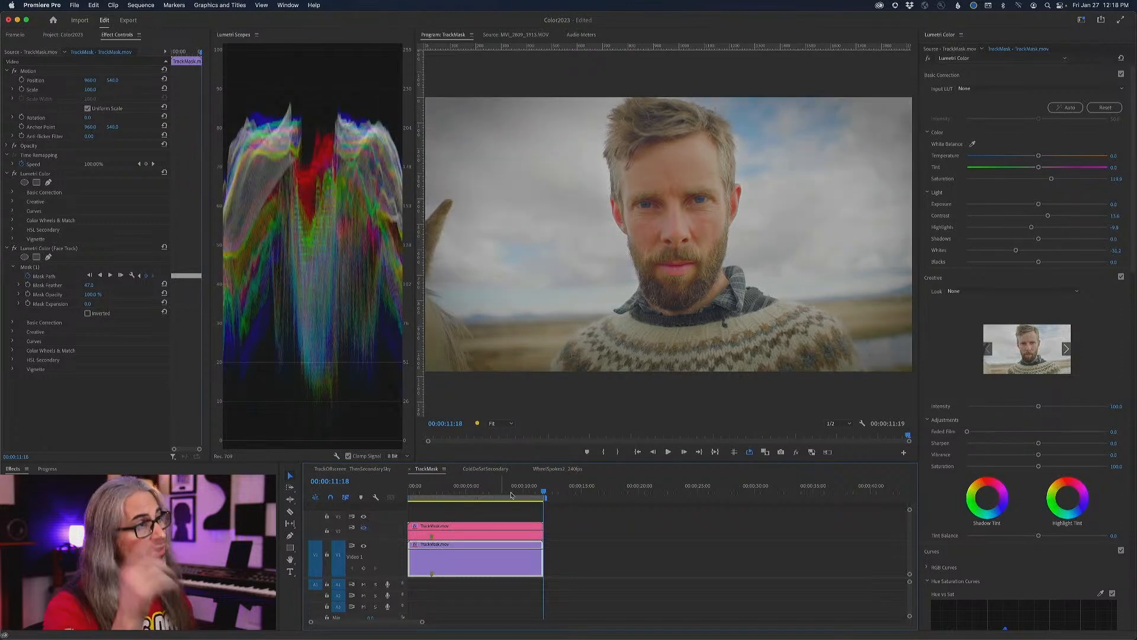
# - Play the graded sequence from the start in an enlarged program view, pausing to compare it with all effects bypassed
pyautogui.moveTo(543, 492); pyautogui.dragTo(382, 493)
pyautogui.press('space')
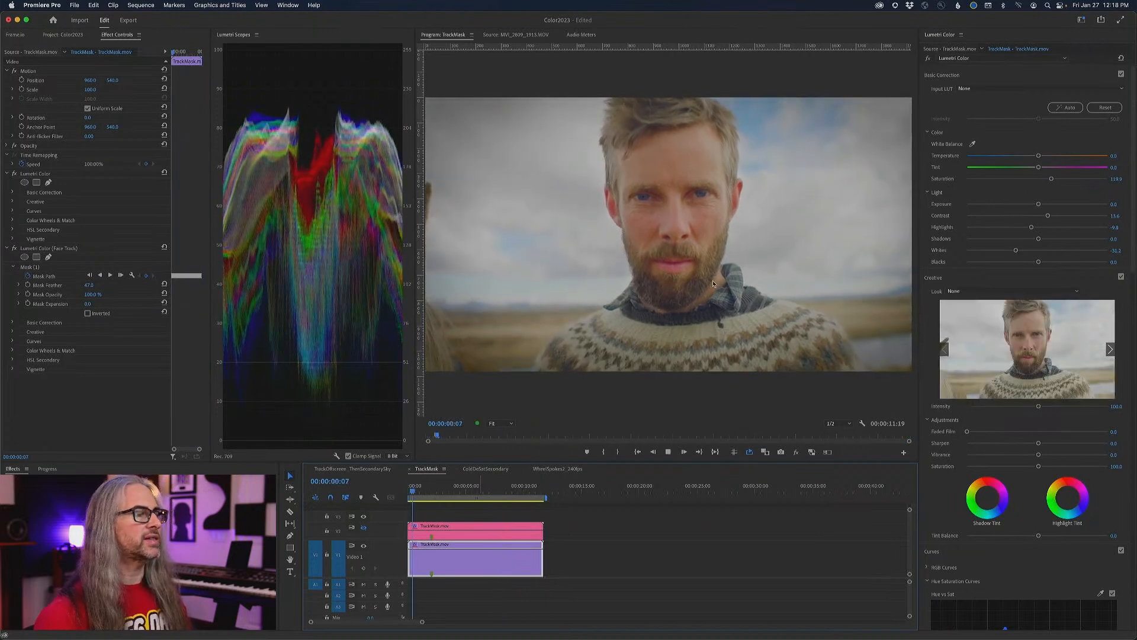
pyautogui.press('`')
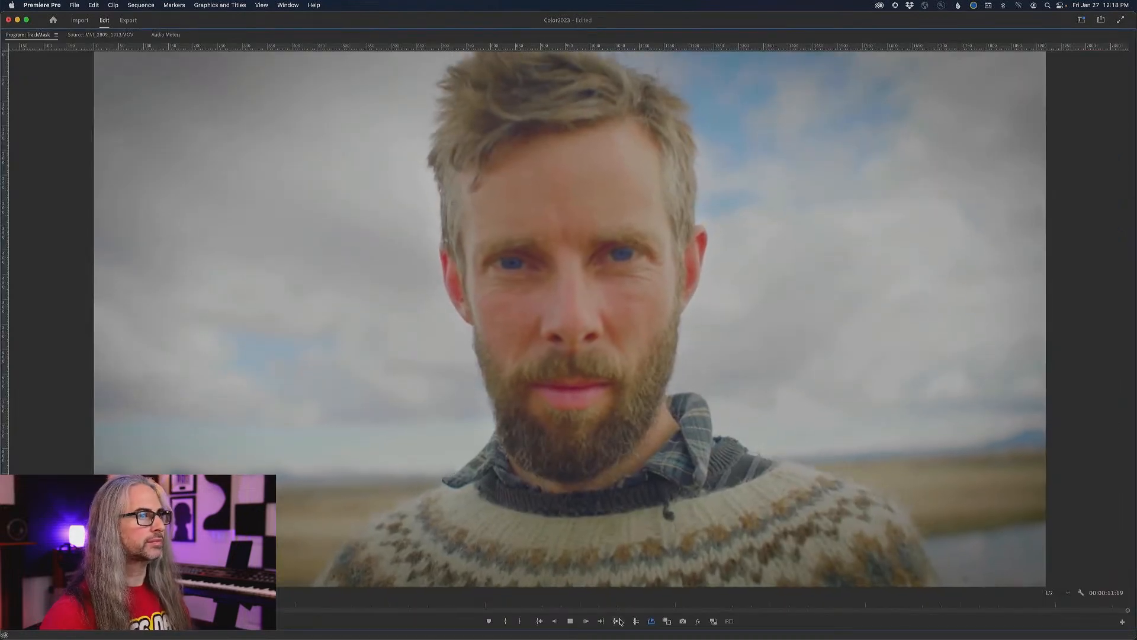
pyautogui.press('space')
pyautogui.click(699, 621)
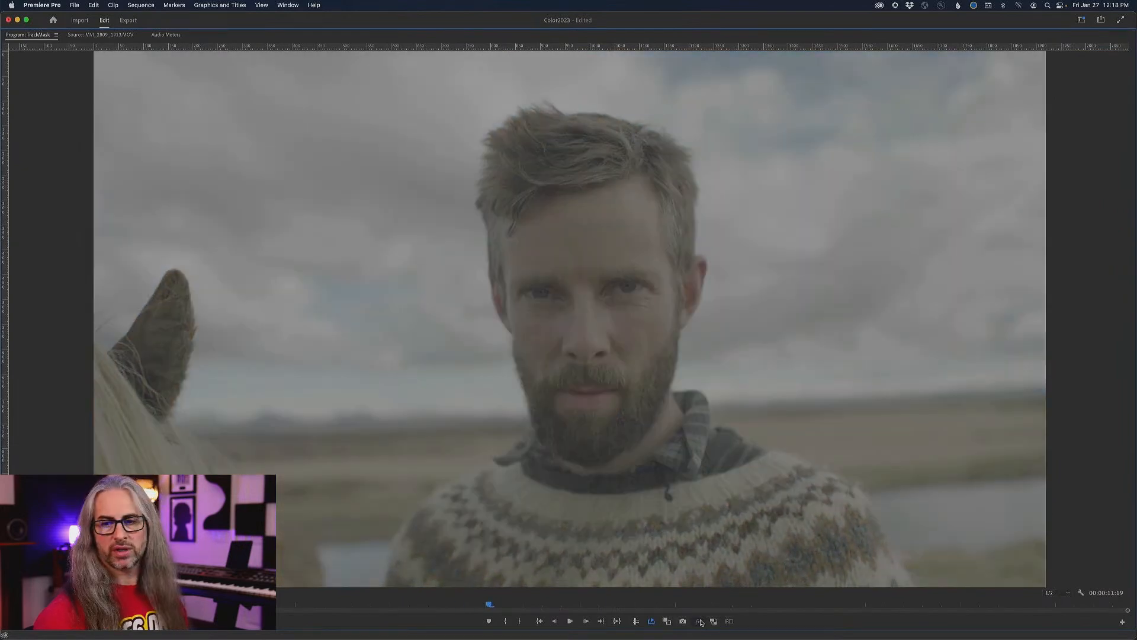
pyautogui.click(699, 621)
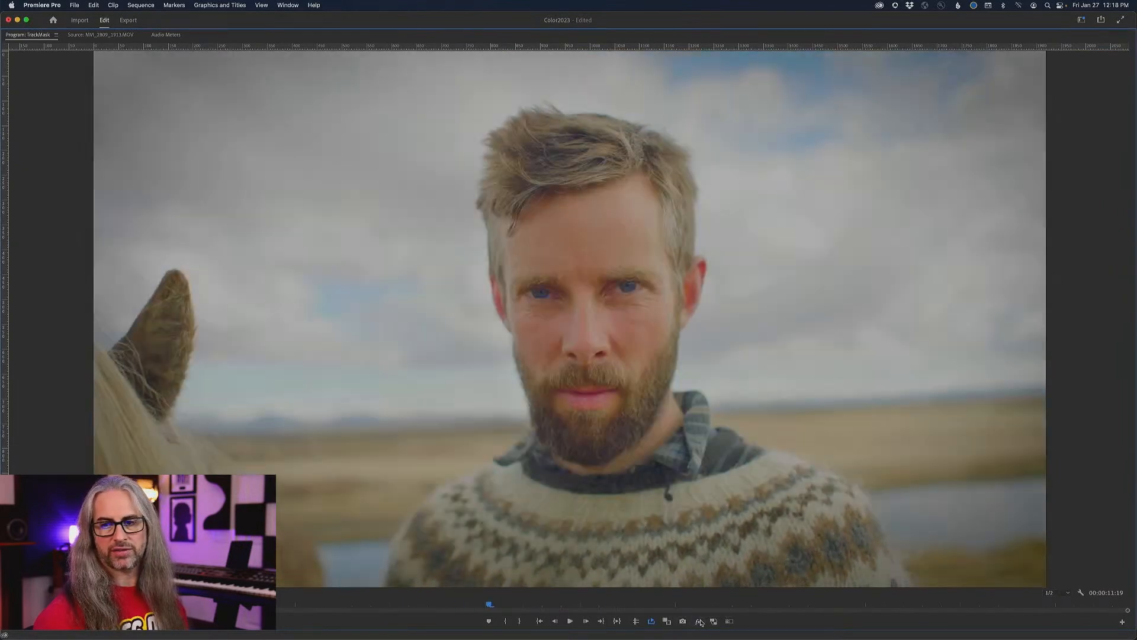
pyautogui.press('space')
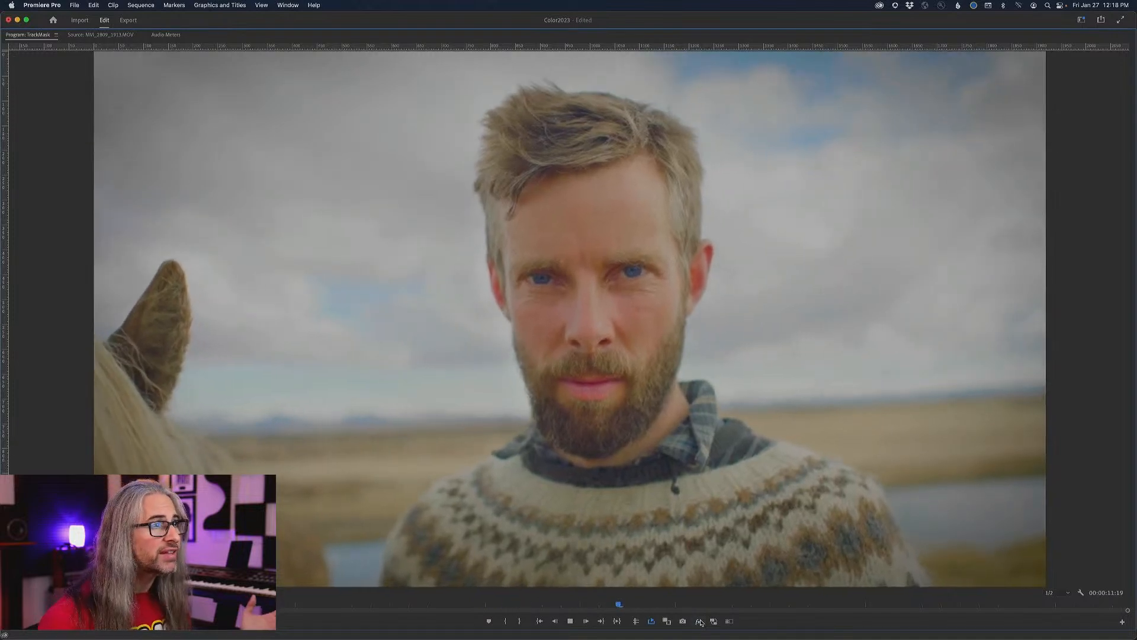
pyautogui.press('`')
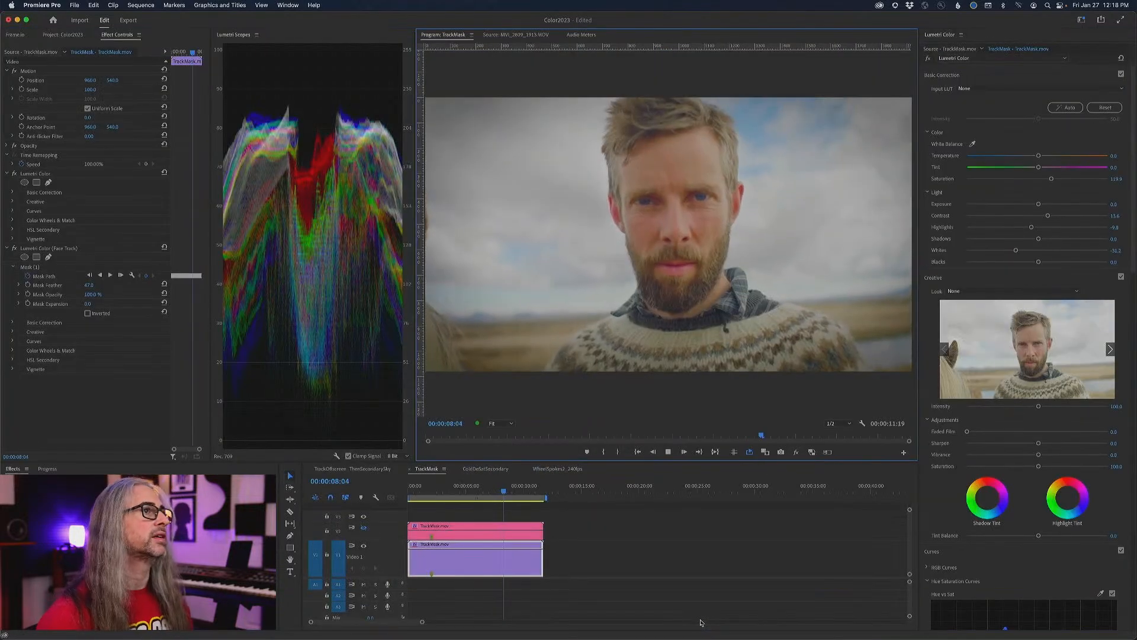
# - Bypass and restore the base Lumetri Color effect and the Face Track effect during playback to examine each one's contribution
pyautogui.click(928, 59)
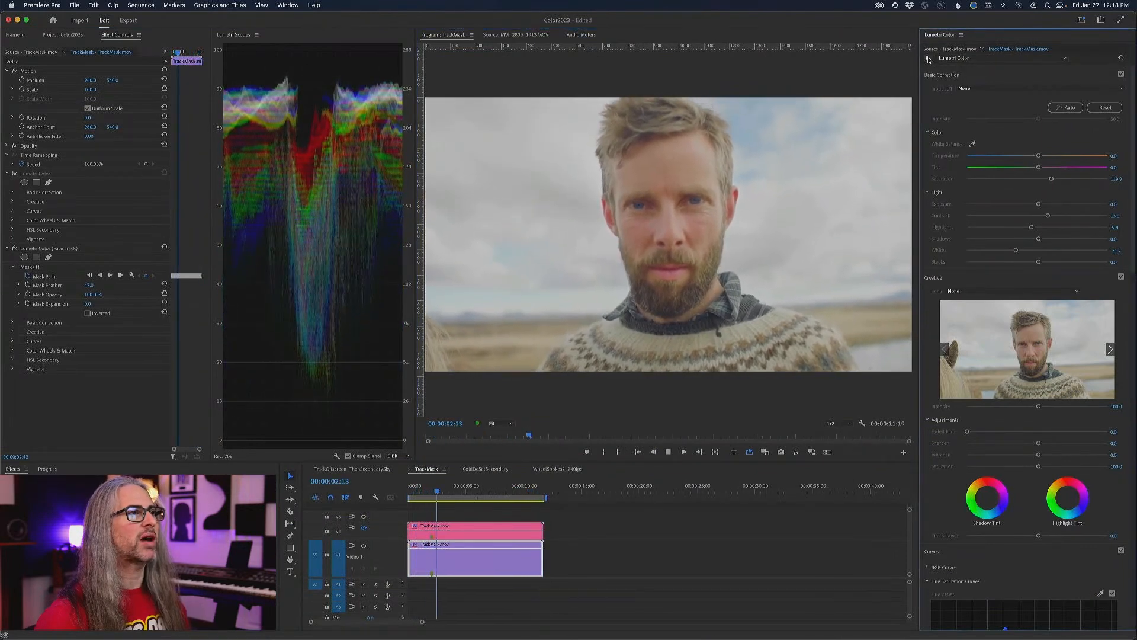
pyautogui.click(928, 59)
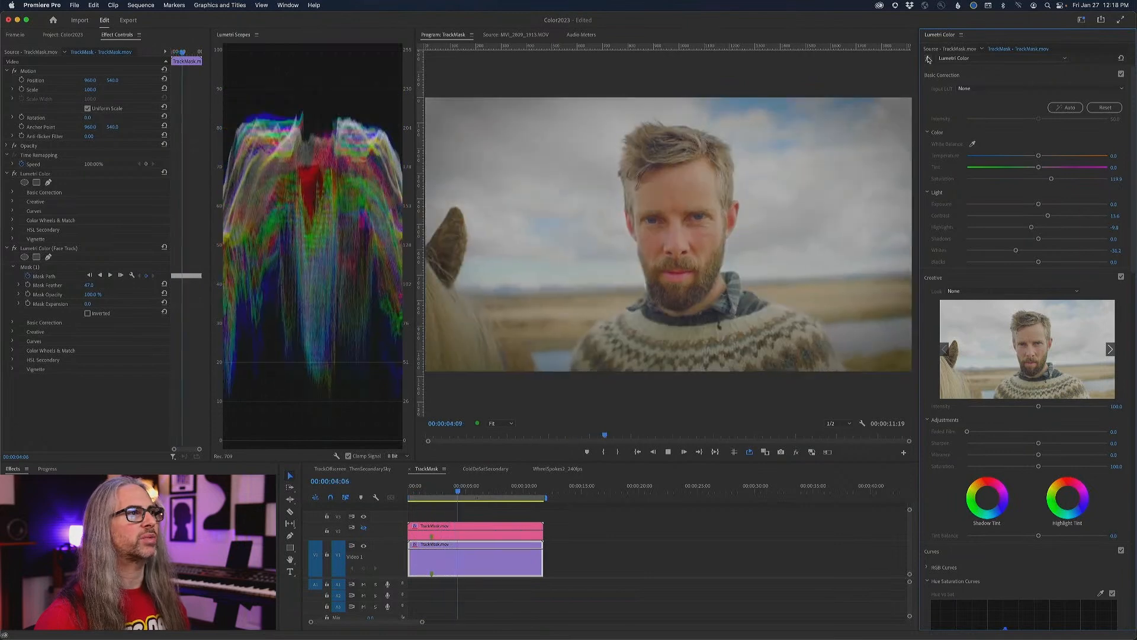
pyautogui.click(973, 59)
pyautogui.click(971, 71)
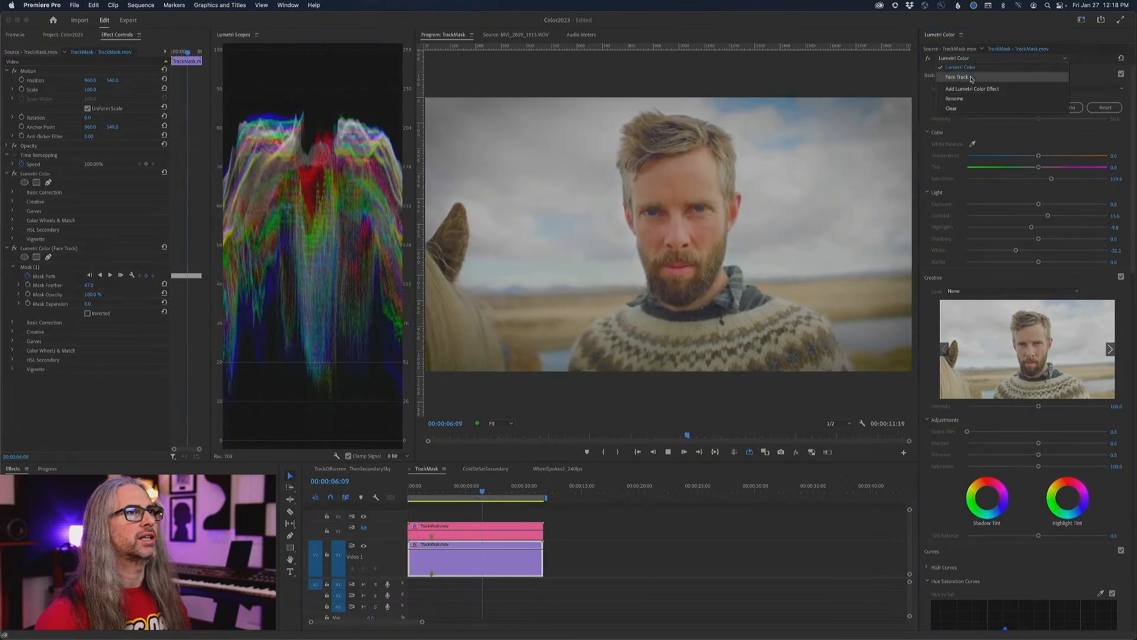
pyautogui.click(928, 60)
pyautogui.click(928, 59)
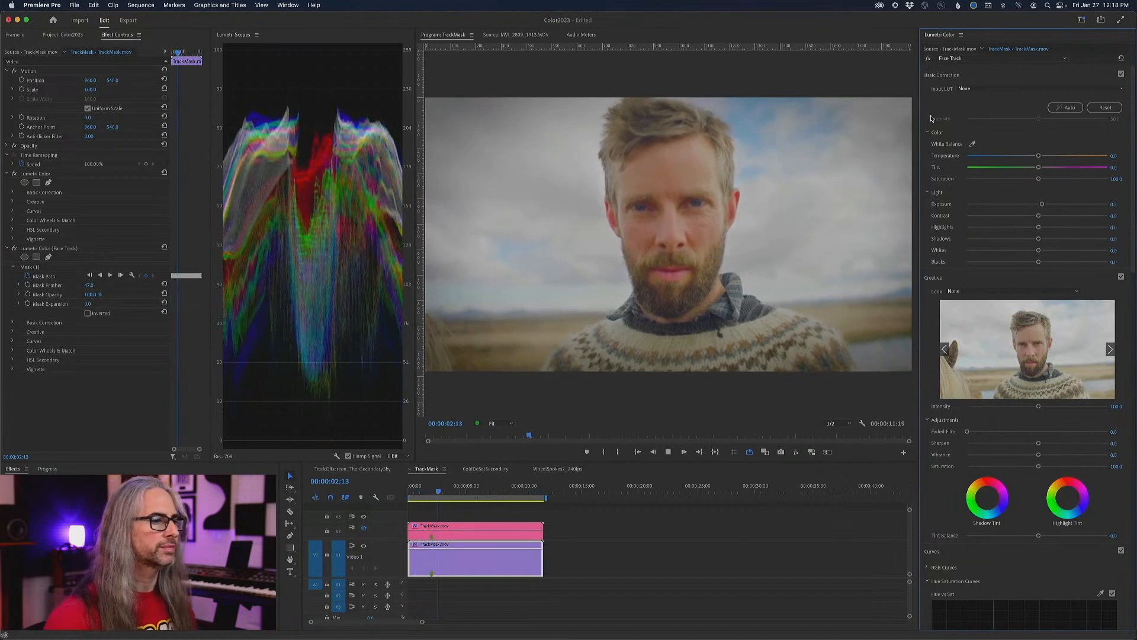
pyautogui.press('space')
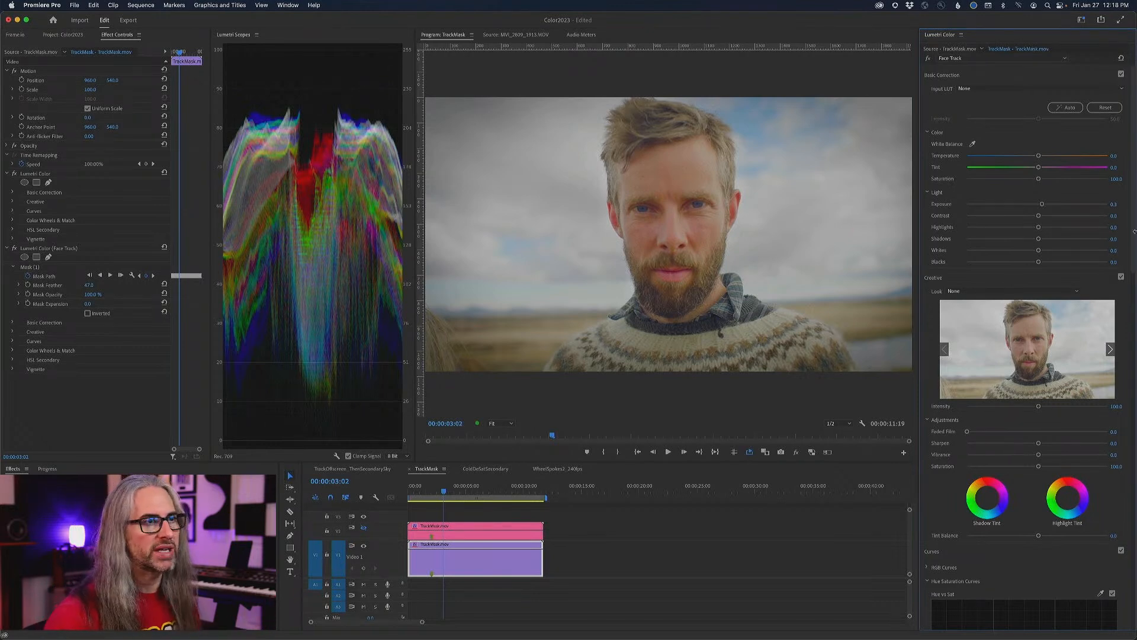
# - Open the ColdDeSatSecondary sequence, enable loop playback, and review the city skyline clip before returning to its start
pyautogui.click(480, 467)
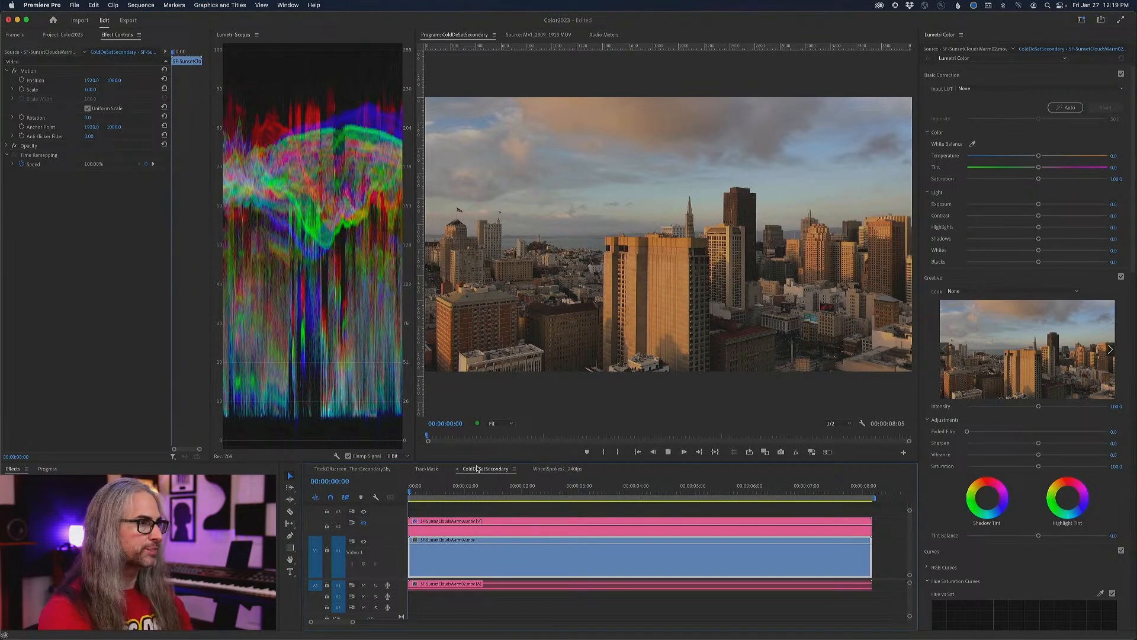
pyautogui.press('space')
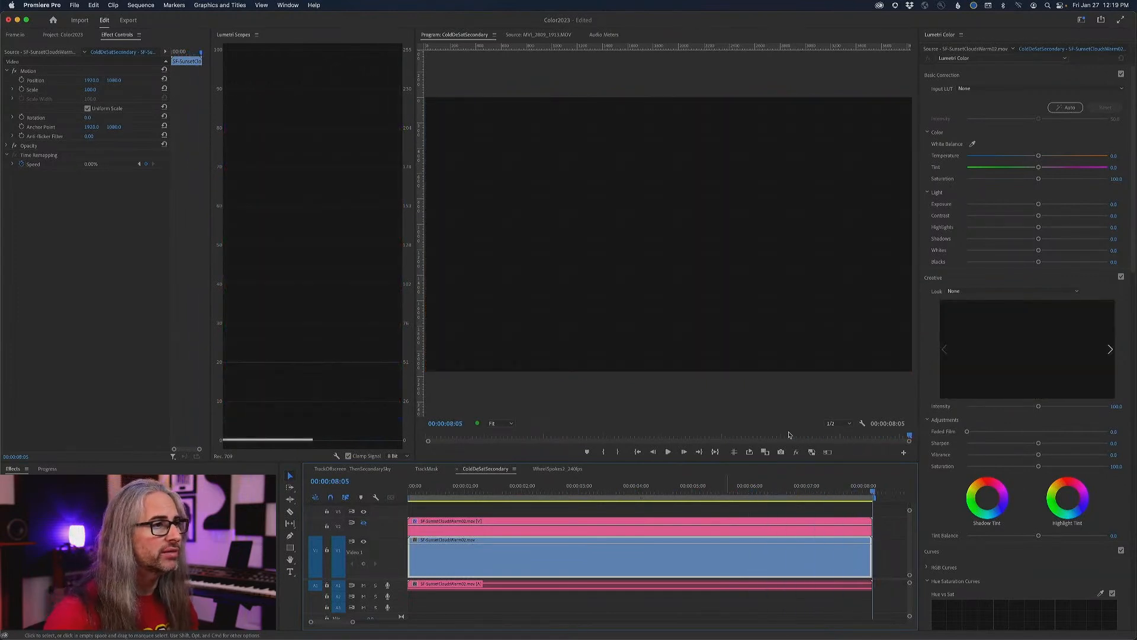
pyautogui.click(749, 452)
pyautogui.press('space')
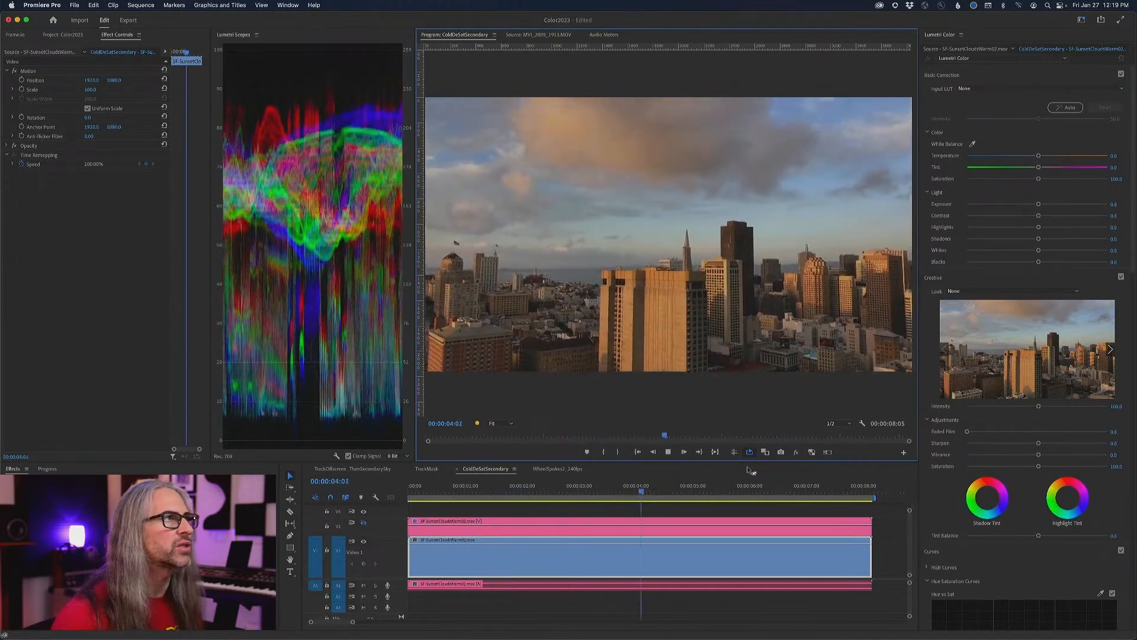
pyautogui.press('space')
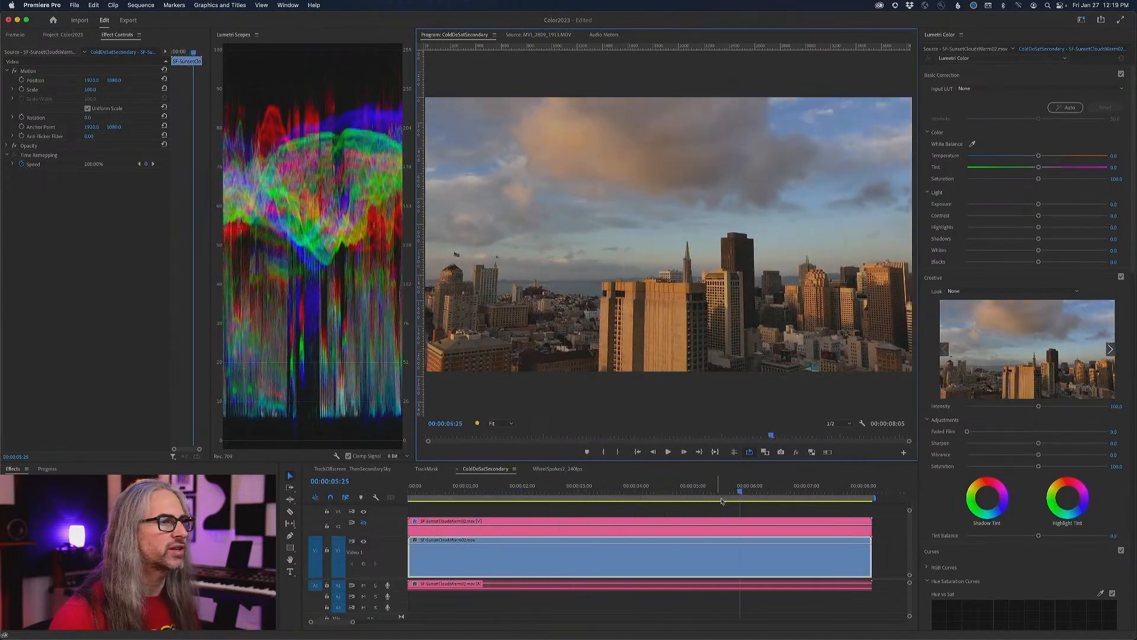
pyautogui.moveTo(739, 493); pyautogui.dragTo(357, 490)
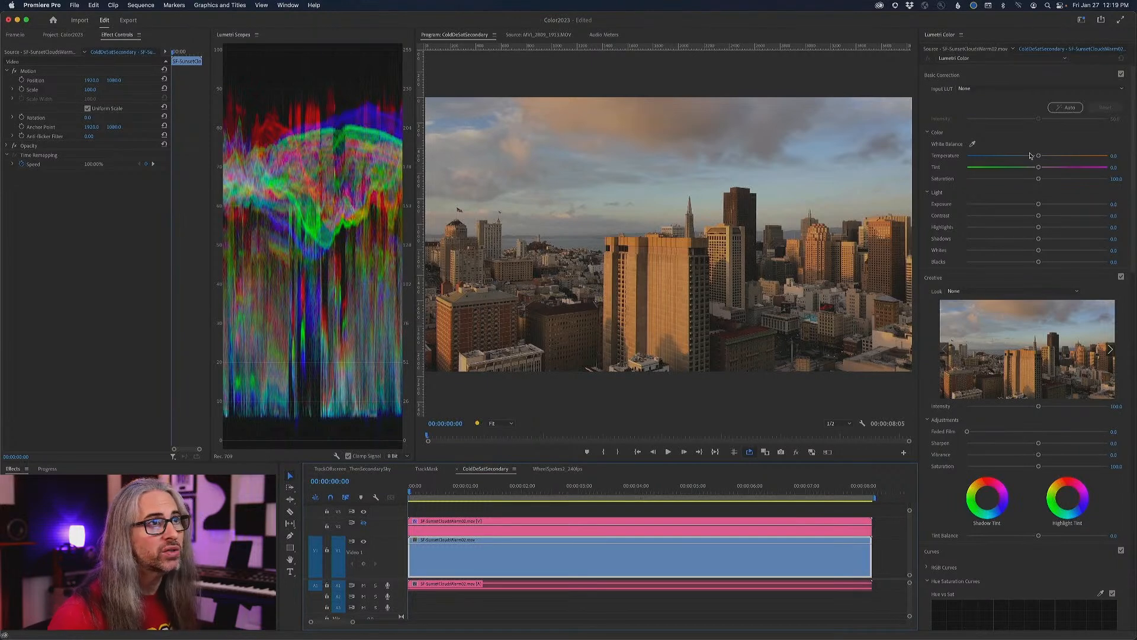
# - Try a strongly cooler temperature on the whole skyline clip and reset it to 0
pyautogui.moveTo(1040, 156); pyautogui.dragTo(976, 146)
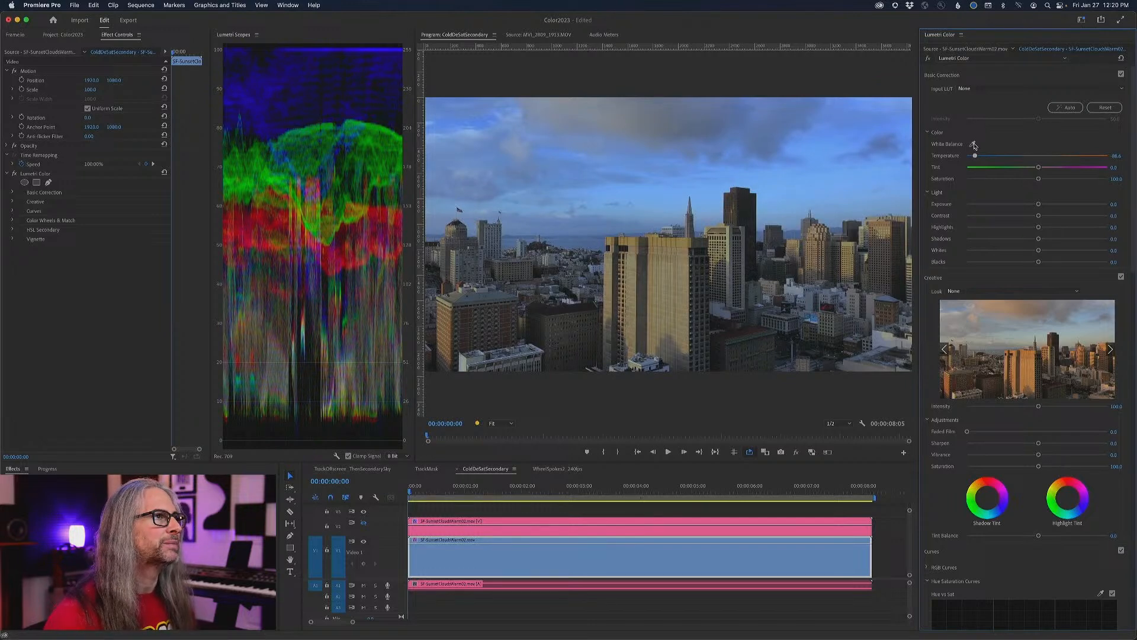
pyautogui.moveTo(974, 146); pyautogui.dragTo(1043, 156)
pyautogui.doubleClick(1039, 155)
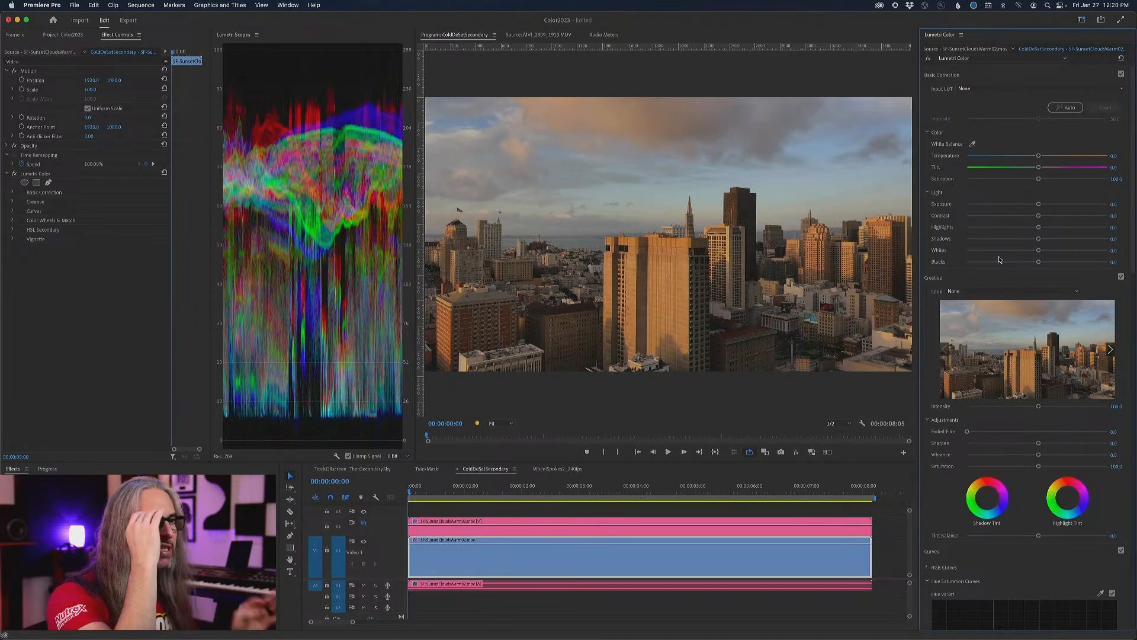
# - Key the sunlit building's orange in HSL Secondary and widen its saturation and luminance ranges using the Color/Gray mask view
pyautogui.moveTo(1134, 263); pyautogui.dragTo(1114, 607)
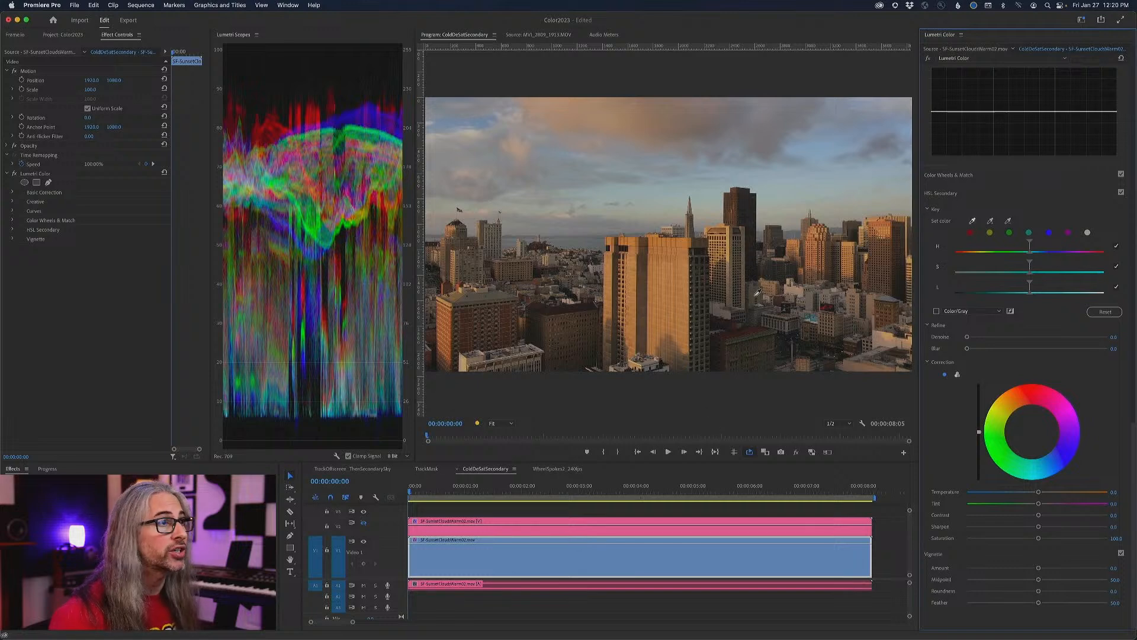
pyautogui.click(682, 265)
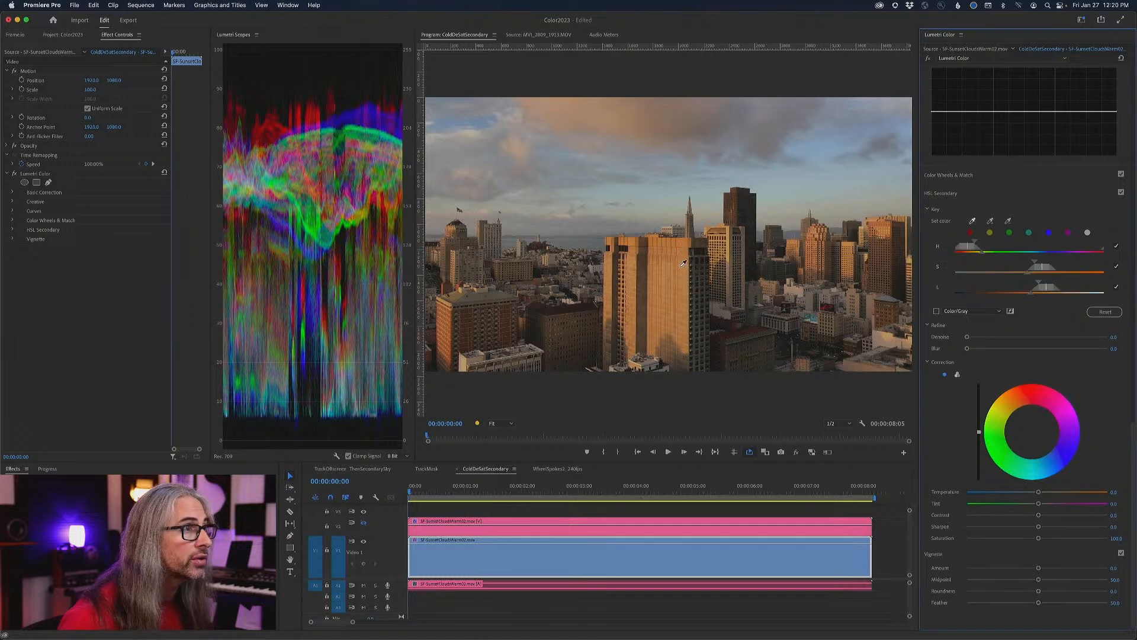
pyautogui.click(937, 311)
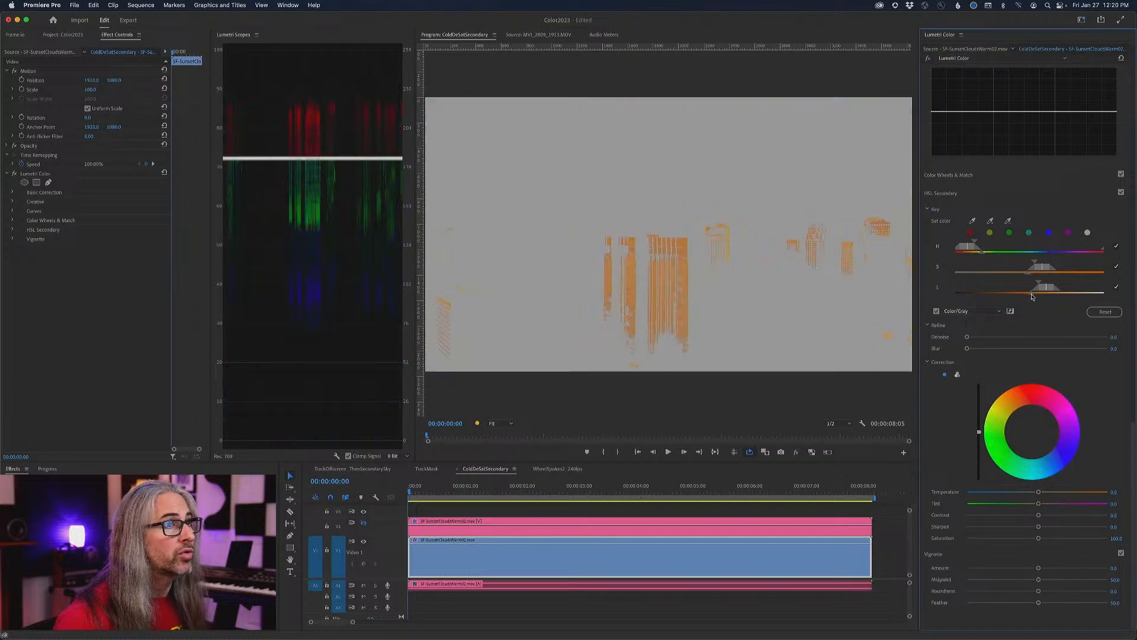
pyautogui.moveTo(1031, 295); pyautogui.dragTo(1026, 296)
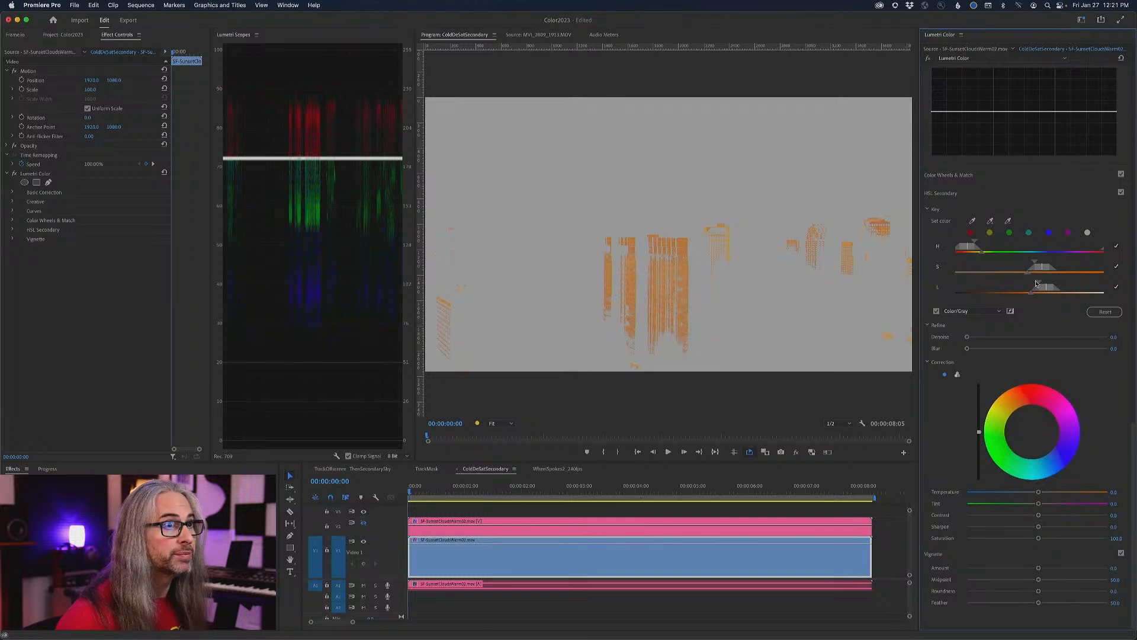
pyautogui.moveTo(1039, 285); pyautogui.dragTo(980, 244)
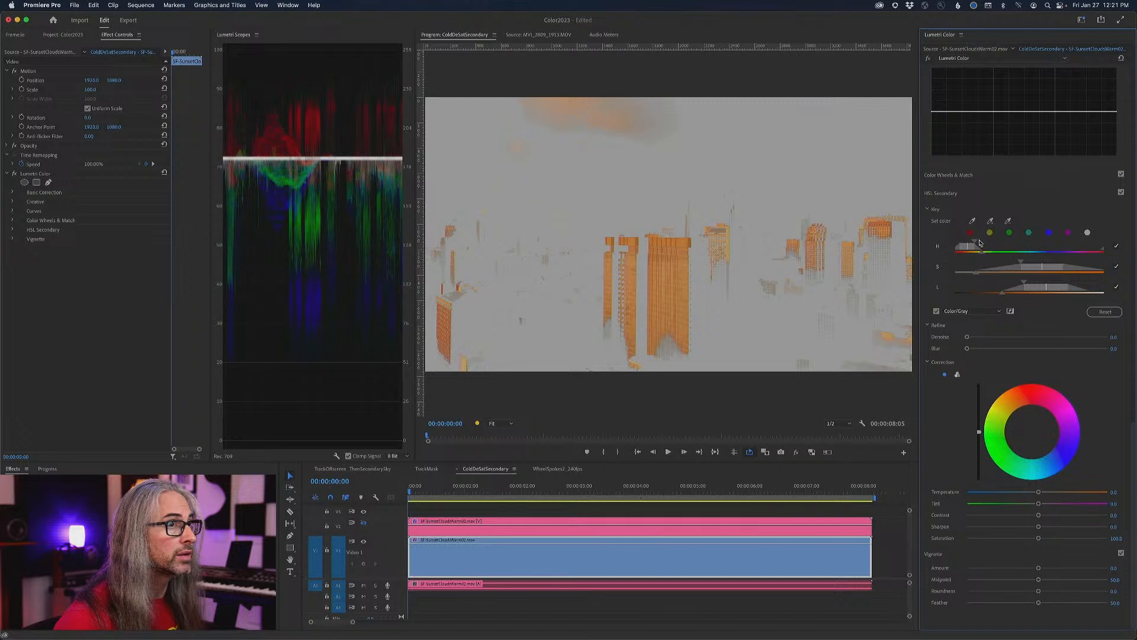
# - Compare the keyed tones with the full image and add the dark brown building's shaded color to the HSL Secondary key
pyautogui.click(936, 312)
pyautogui.click(937, 311)
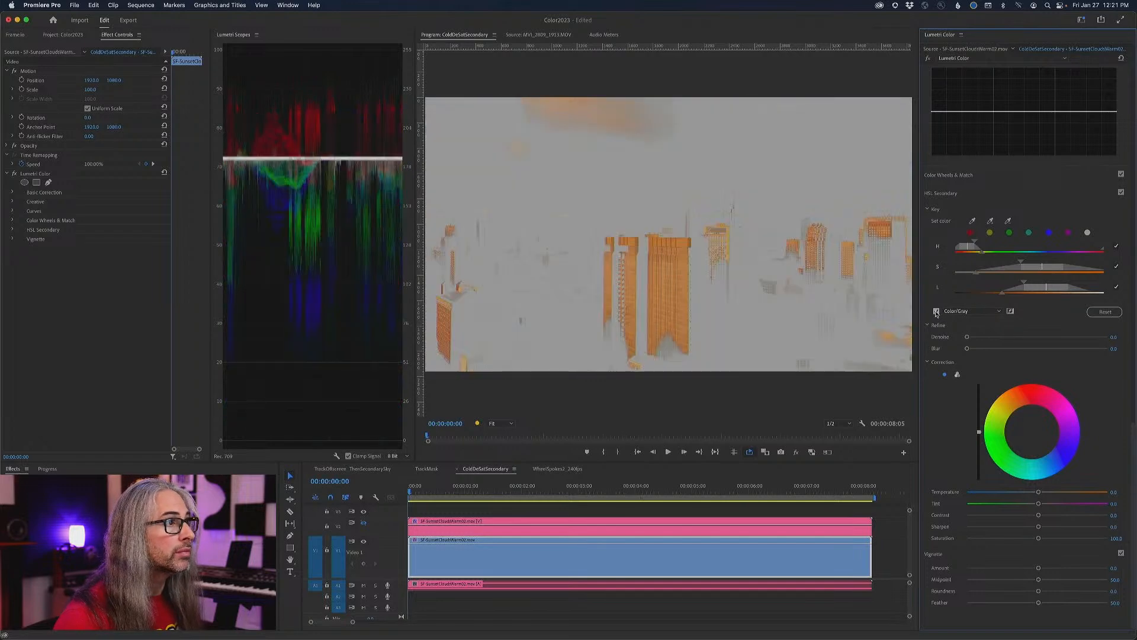
pyautogui.click(937, 311)
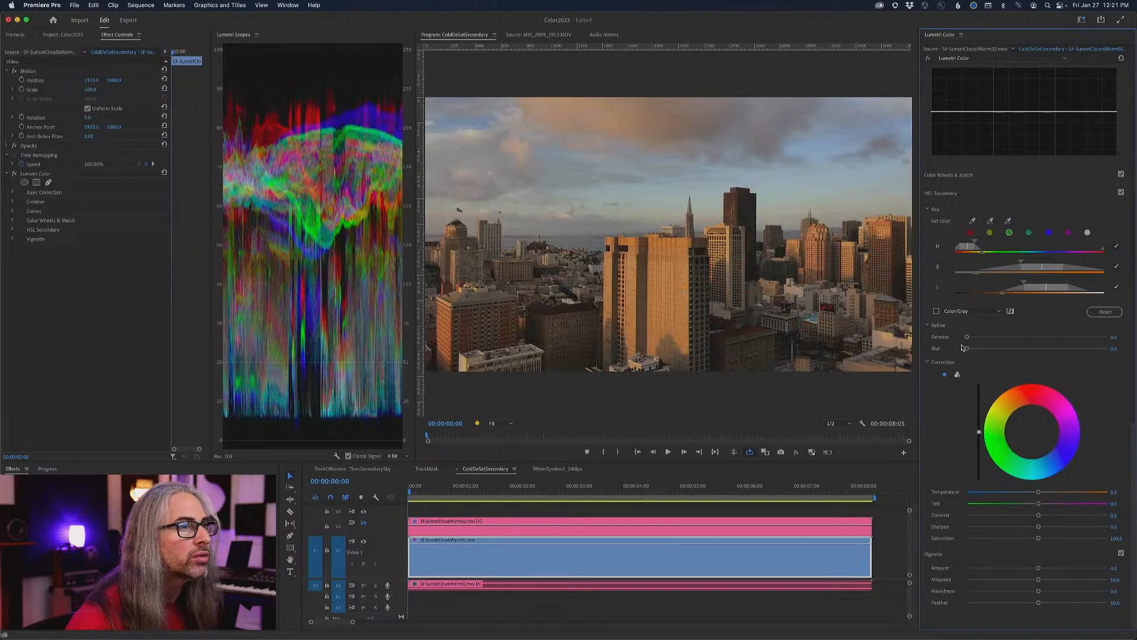
pyautogui.click(991, 222)
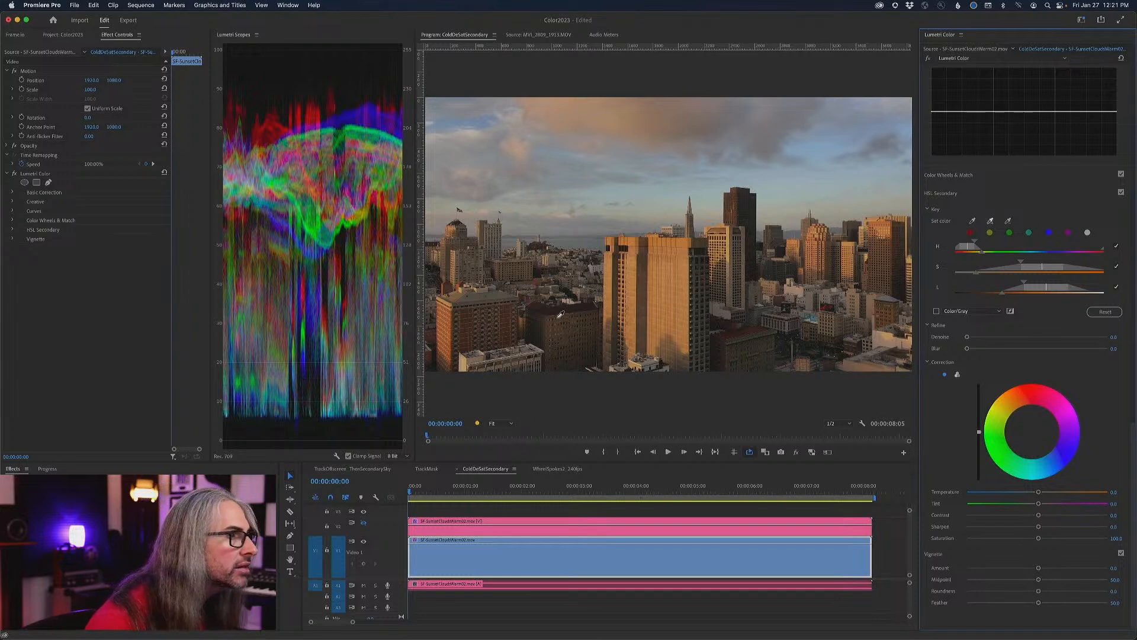
pyautogui.click(552, 329)
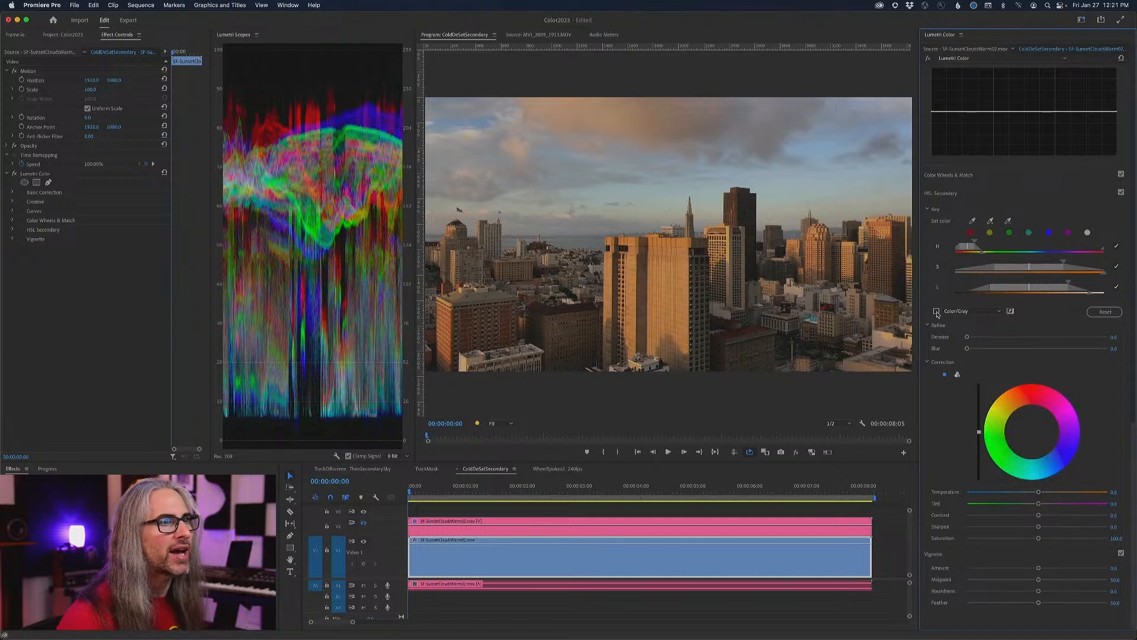
# - Examine the coverage of the widened key by switching between the Color/Gray mask view and the full image
pyautogui.click(936, 310)
pyautogui.click(937, 312)
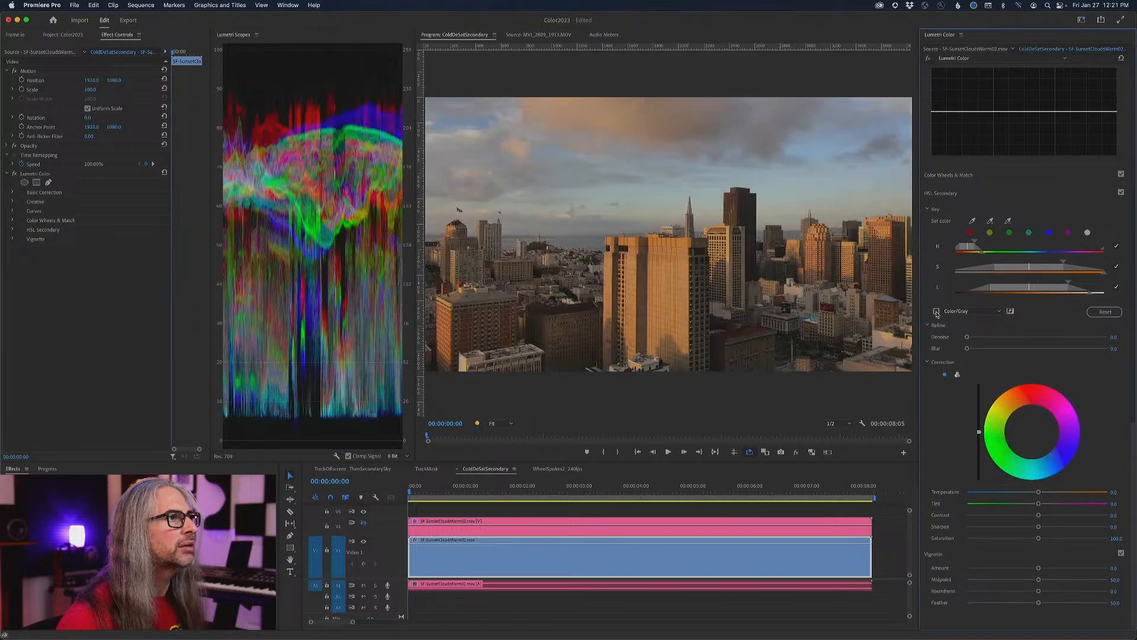
pyautogui.click(936, 312)
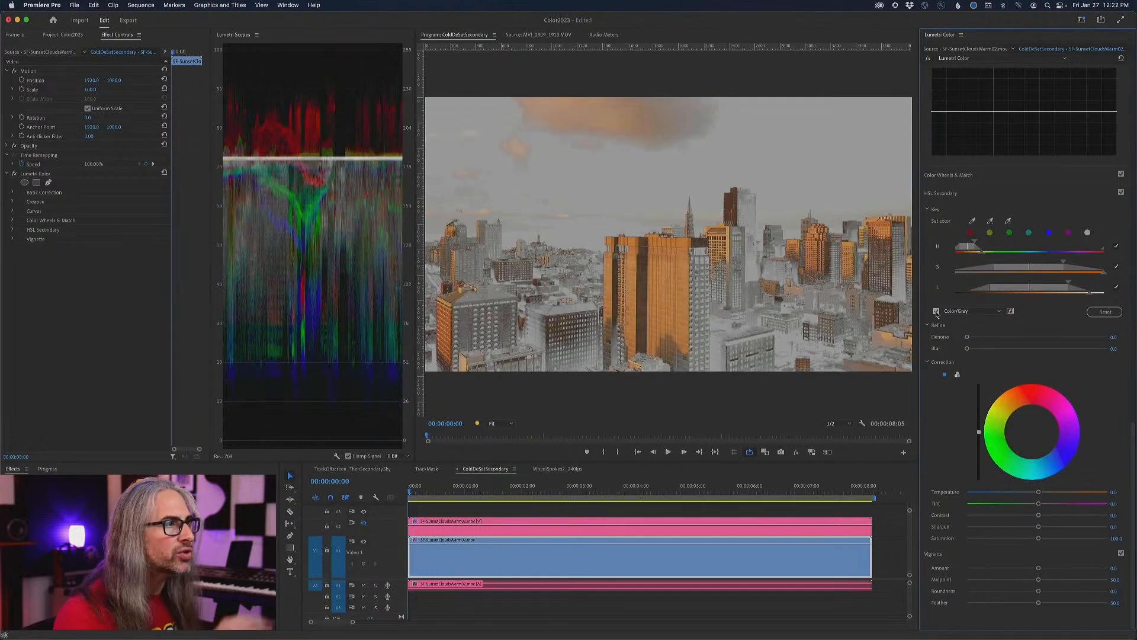
pyautogui.click(937, 311)
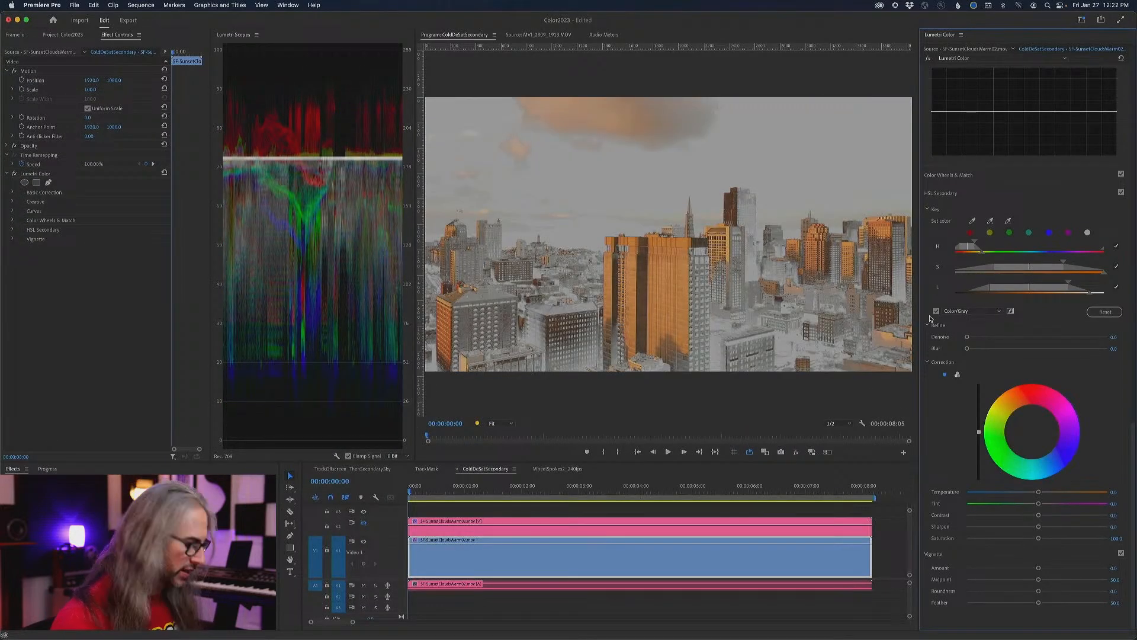
pyautogui.click(934, 313)
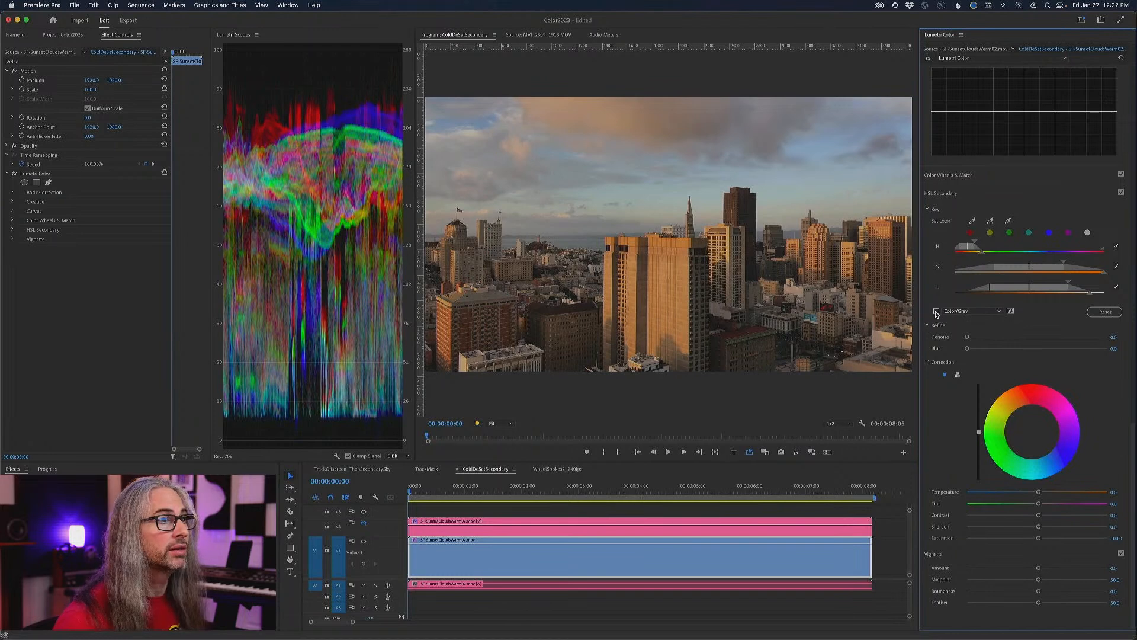
pyautogui.click(936, 312)
pyautogui.click(936, 312)
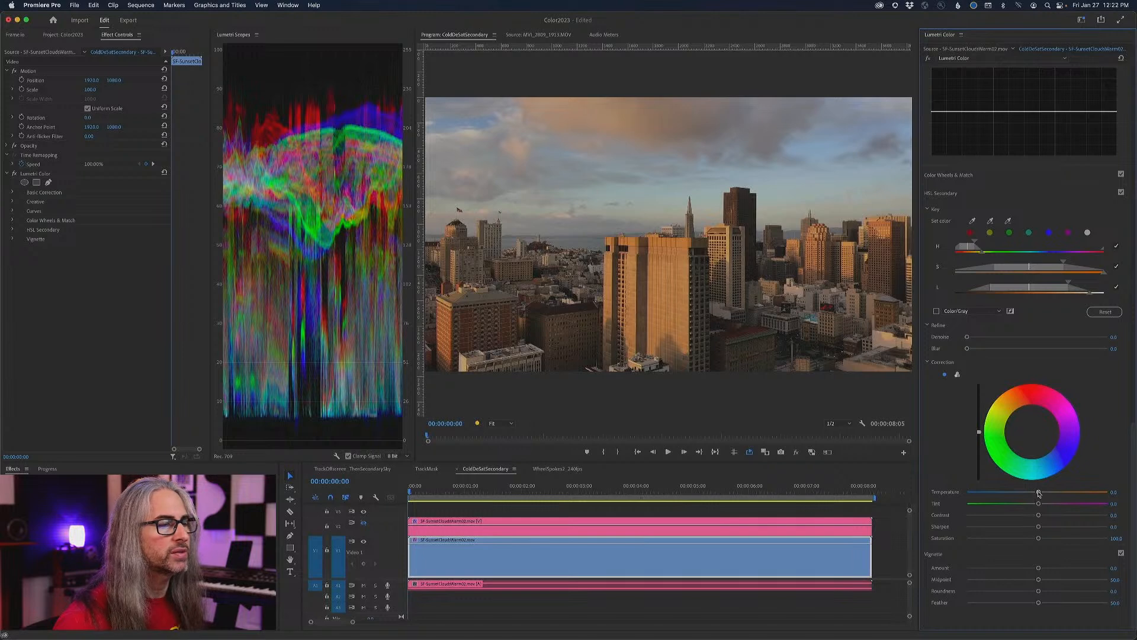
# - Try a blue-magenta tint on the keyed tones with the mask inverted and restored, and reset the correction wheel
pyautogui.click(1031, 431)
pyautogui.moveTo(1031, 432); pyautogui.dragTo(1044, 441)
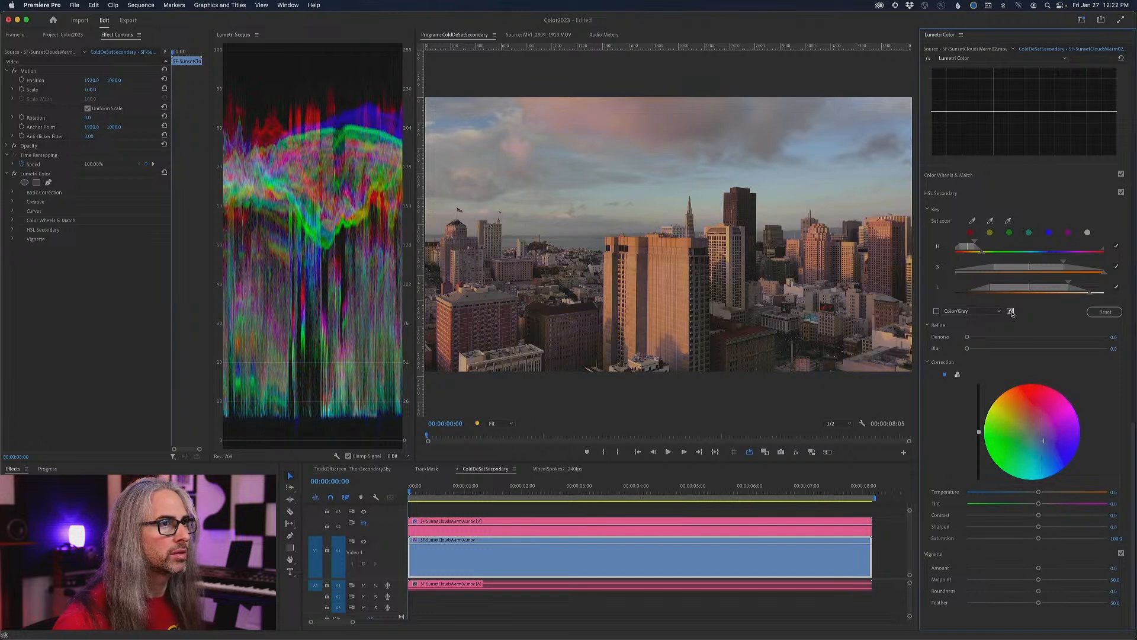
pyautogui.click(1011, 311)
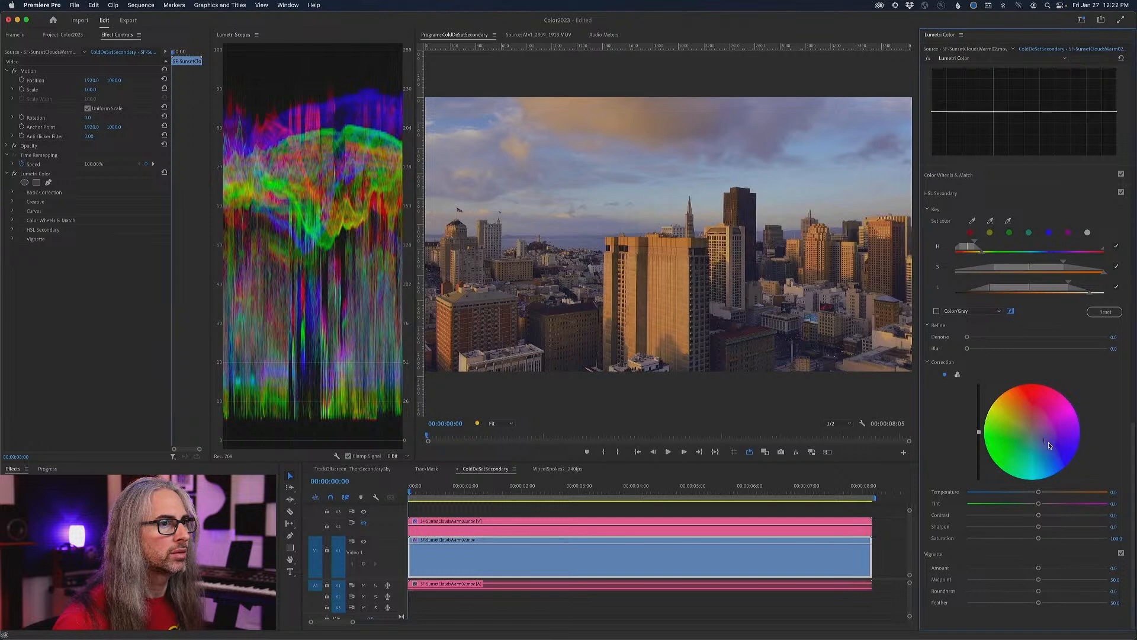
pyautogui.doubleClick(1050, 447)
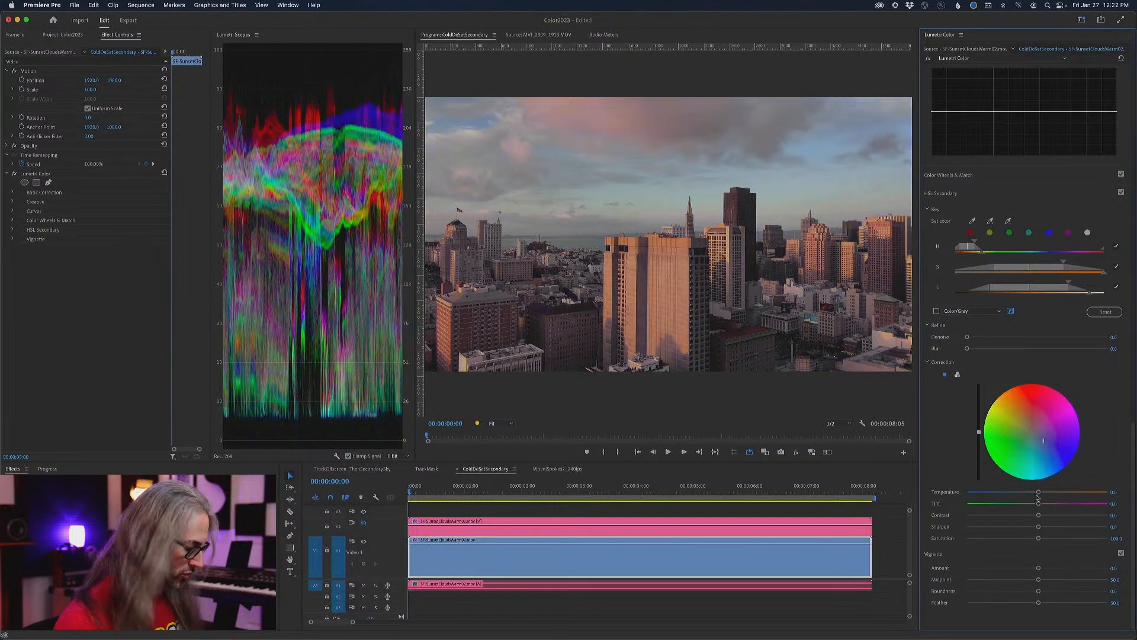
# - Try different cooler HSL Secondary temperatures on the keyed warm tones and reset the temperature to 0
pyautogui.moveTo(1040, 493); pyautogui.dragTo(1030, 493)
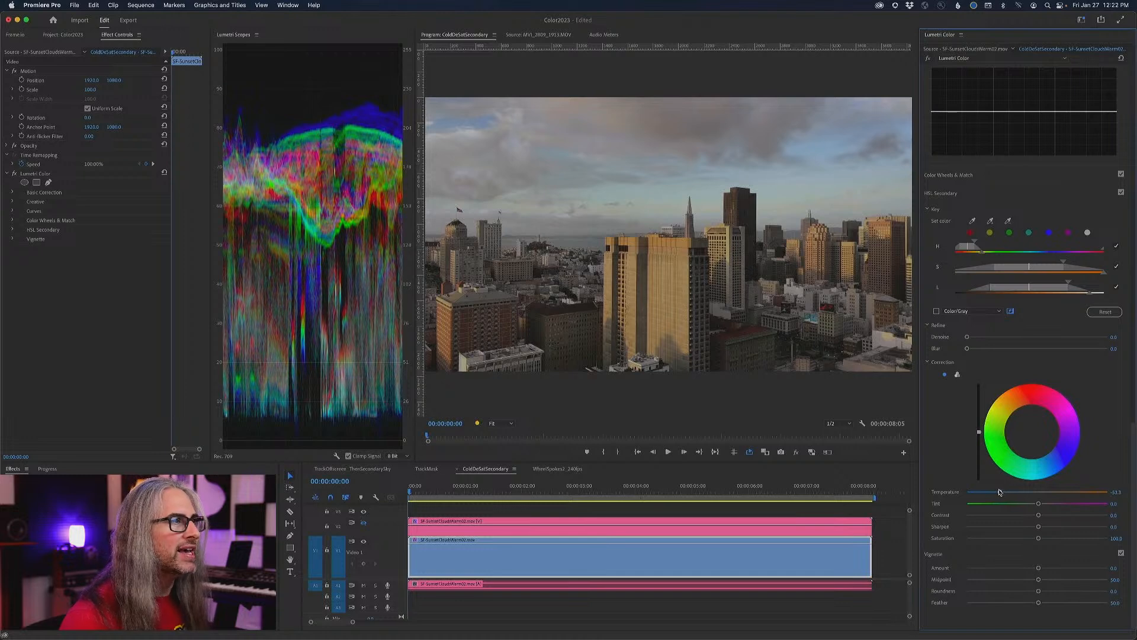
pyautogui.moveTo(1005, 491); pyautogui.dragTo(1016, 493)
pyautogui.moveTo(1005, 490)
pyautogui.mouseDown()
pyautogui.moveTo(1039, 491)
pyautogui.moveTo(994, 491)
pyautogui.mouseUp()
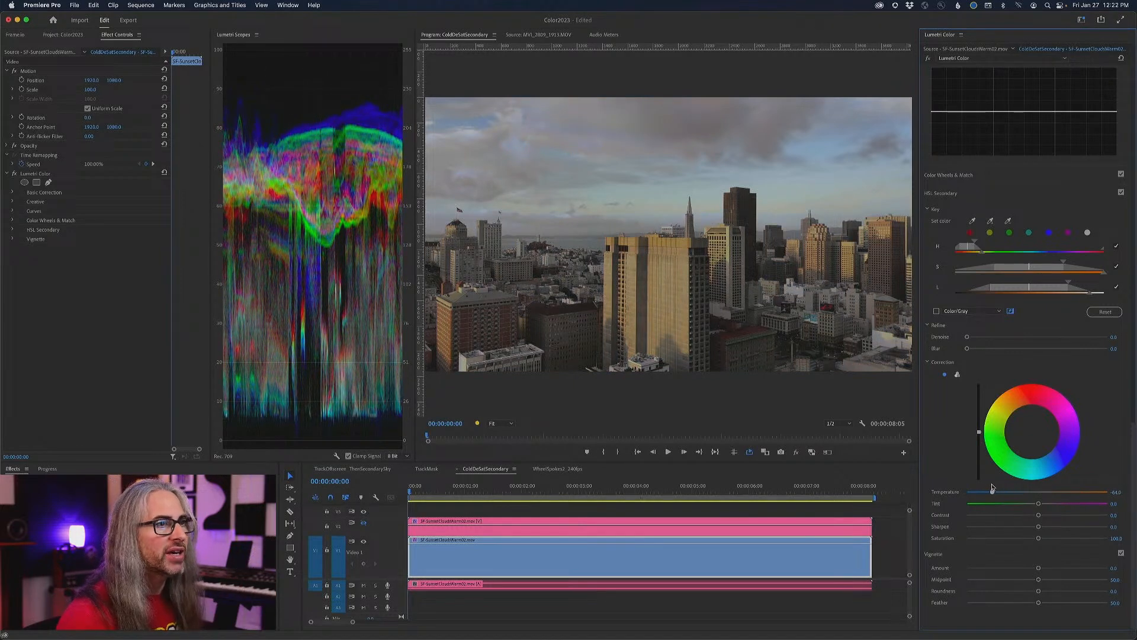
pyautogui.doubleClick(993, 491)
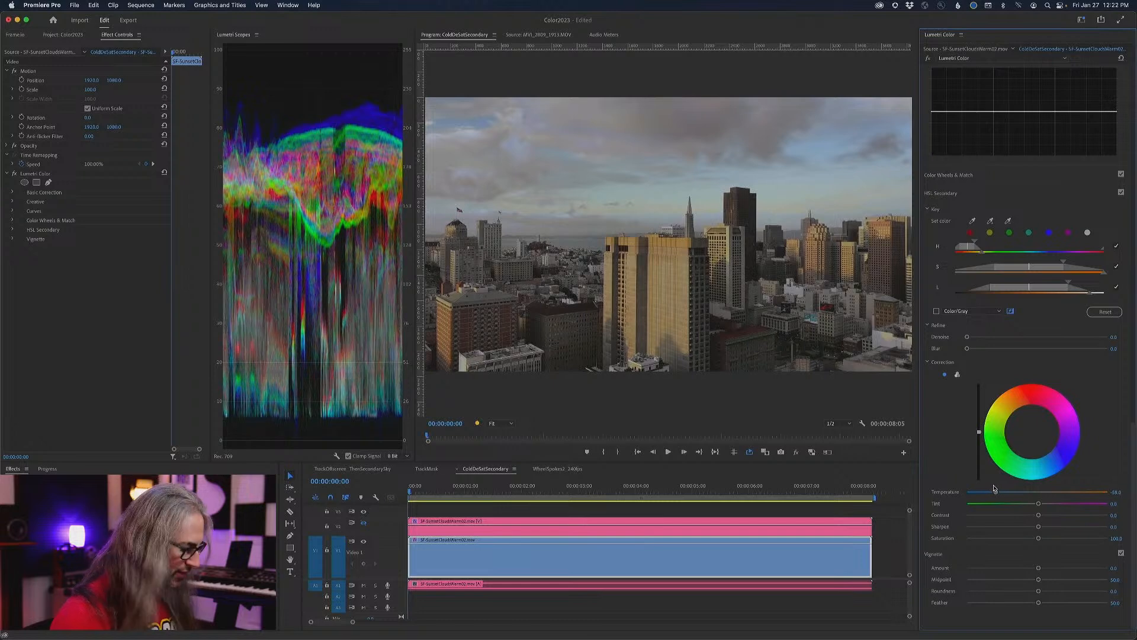
# - Use the three-way HSL Secondary wheels to cool and slightly brighten the keyed midtones and darken the keyed shadows
pyautogui.click(958, 375)
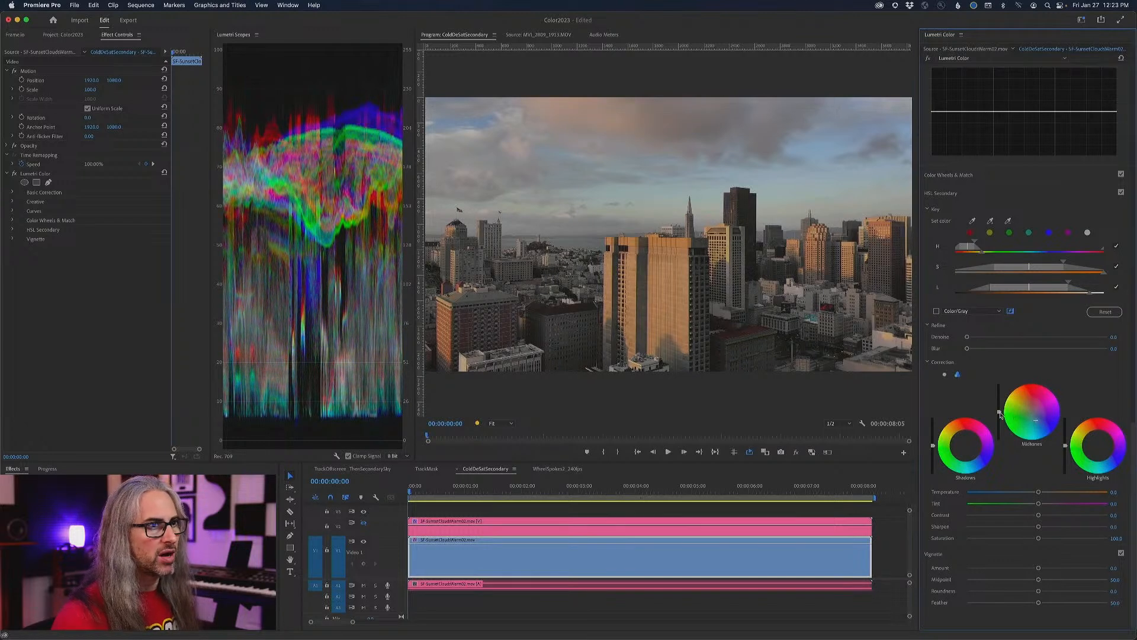
pyautogui.moveTo(999, 409); pyautogui.dragTo(999, 403)
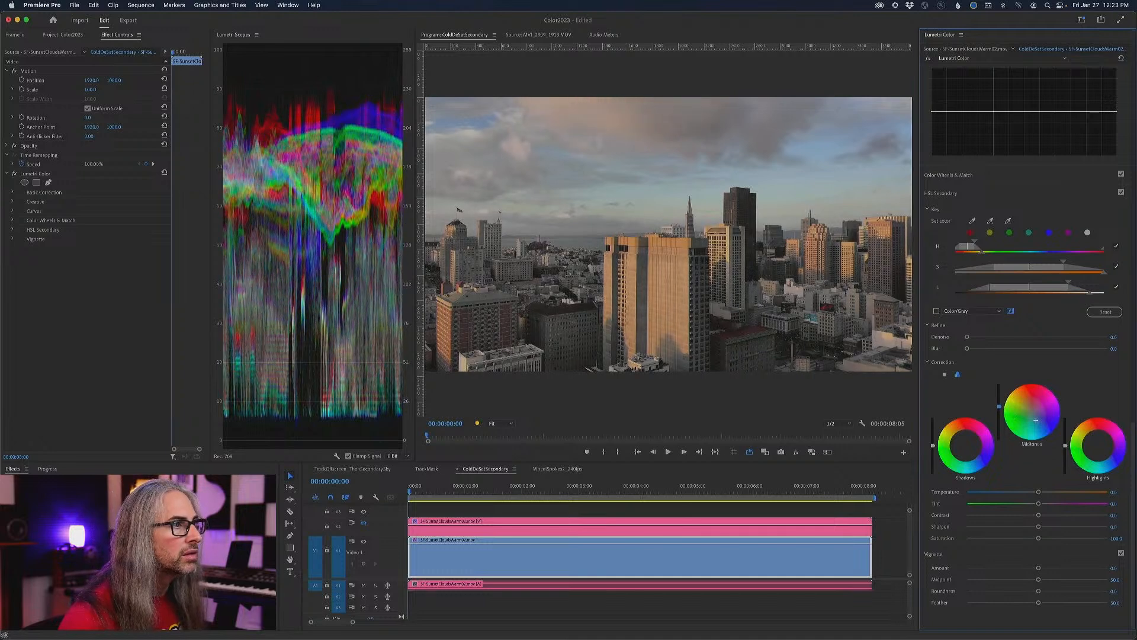
pyautogui.moveTo(999, 407)
pyautogui.mouseDown()
pyautogui.moveTo(999, 419)
pyautogui.moveTo(999, 407)
pyautogui.mouseUp()
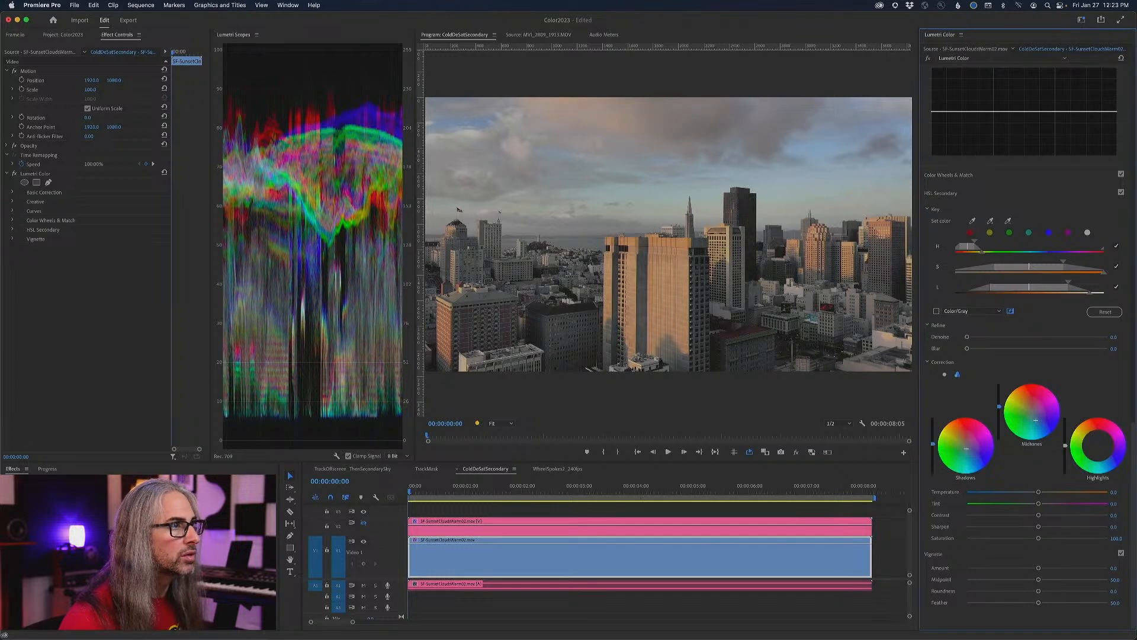
pyautogui.moveTo(933, 442); pyautogui.dragTo(933, 451)
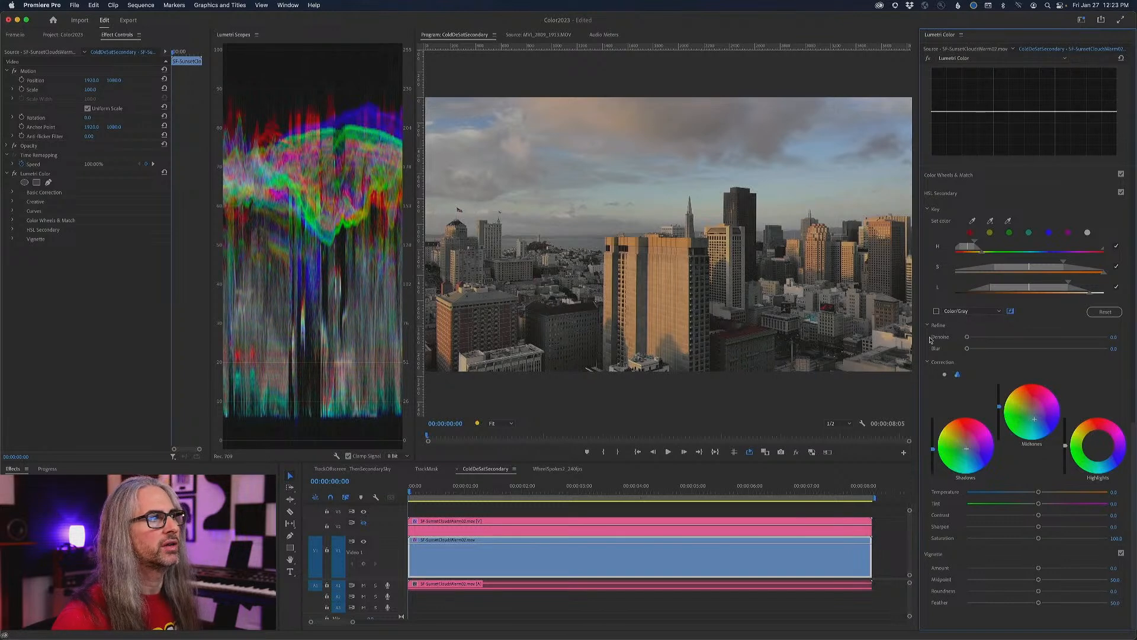
pyautogui.click(992, 218)
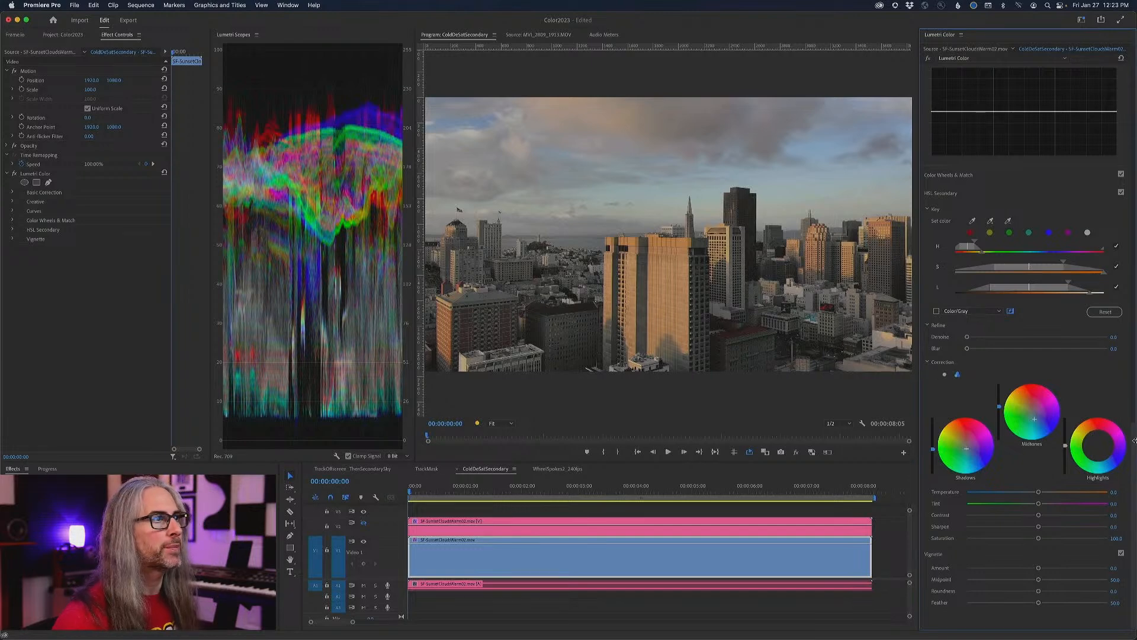
# - In Basic Correction, lower whites and blacks, raise contrast to about 47 and shadows to about 14, and reduce saturation to about 79
pyautogui.moveTo(1135, 431); pyautogui.dragTo(1134, 100)
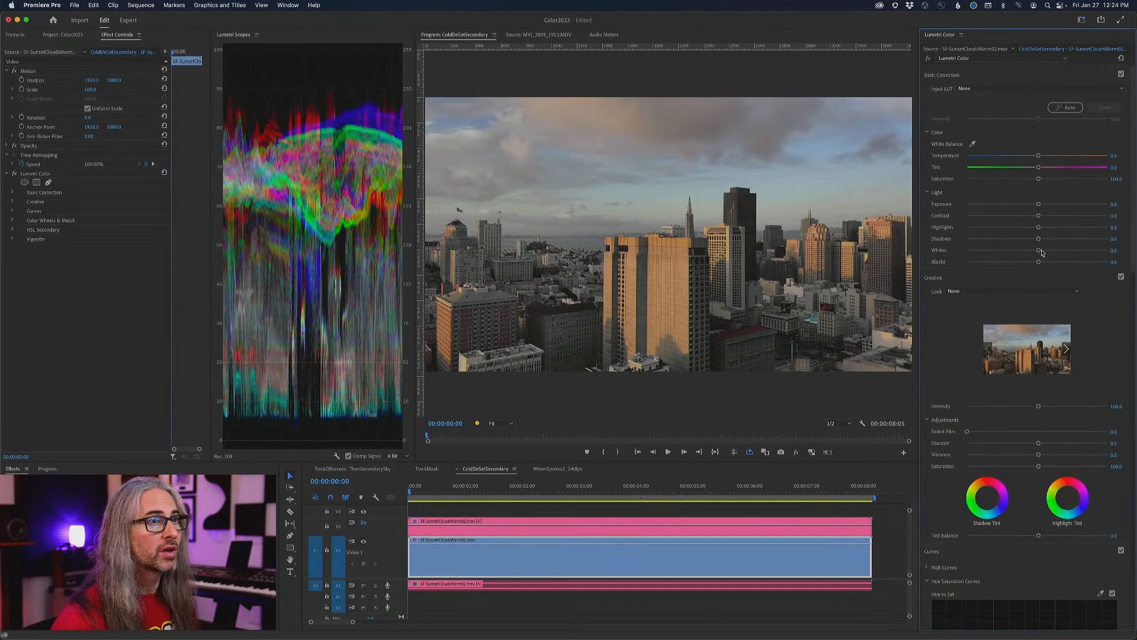
pyautogui.moveTo(1040, 251); pyautogui.dragTo(1019, 264)
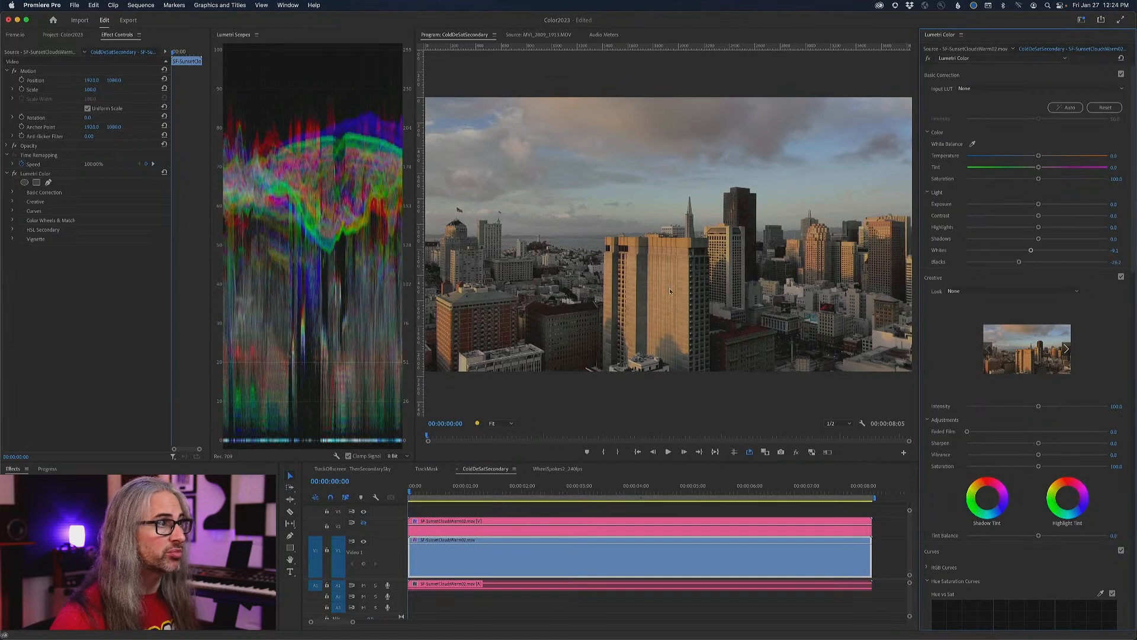
pyautogui.moveTo(1038, 216); pyautogui.dragTo(1048, 239)
pyautogui.moveTo(1038, 180); pyautogui.dragTo(1023, 179)
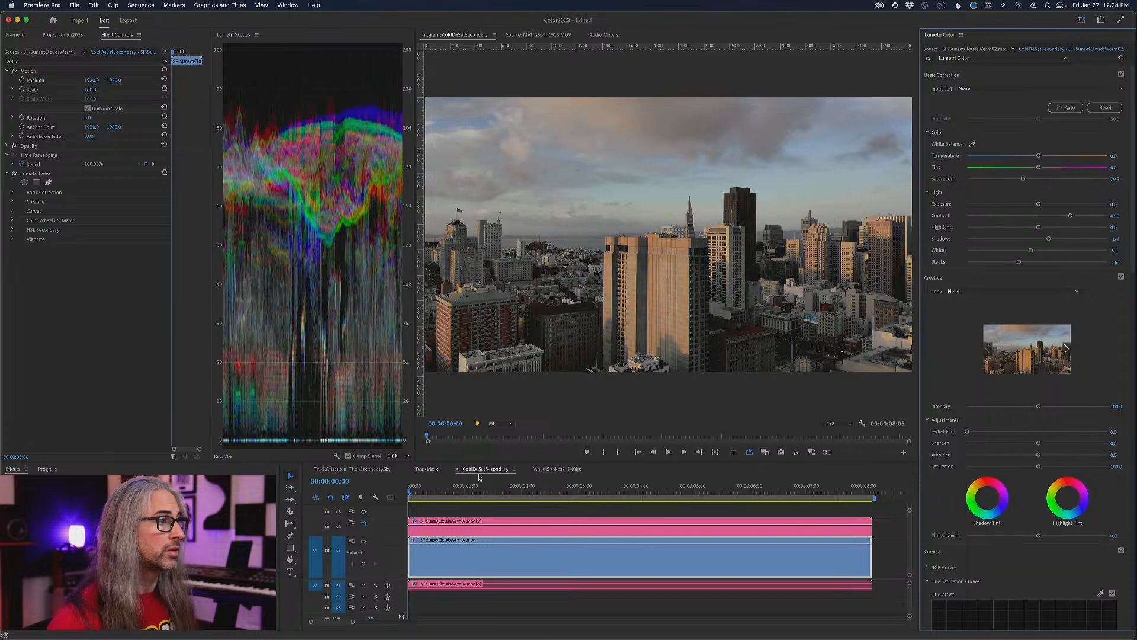
# - Compare the skyline with its Lumetri Color grade bypassed and restored during playback, and return to the clip's start
pyautogui.click(929, 59)
pyautogui.click(929, 58)
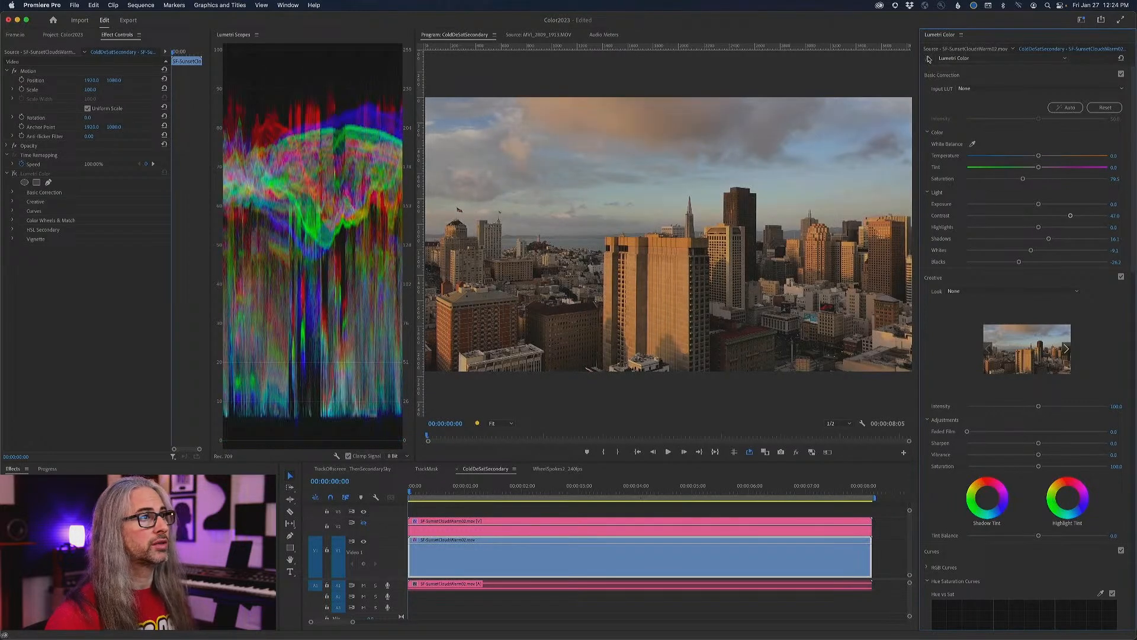
pyautogui.press('space')
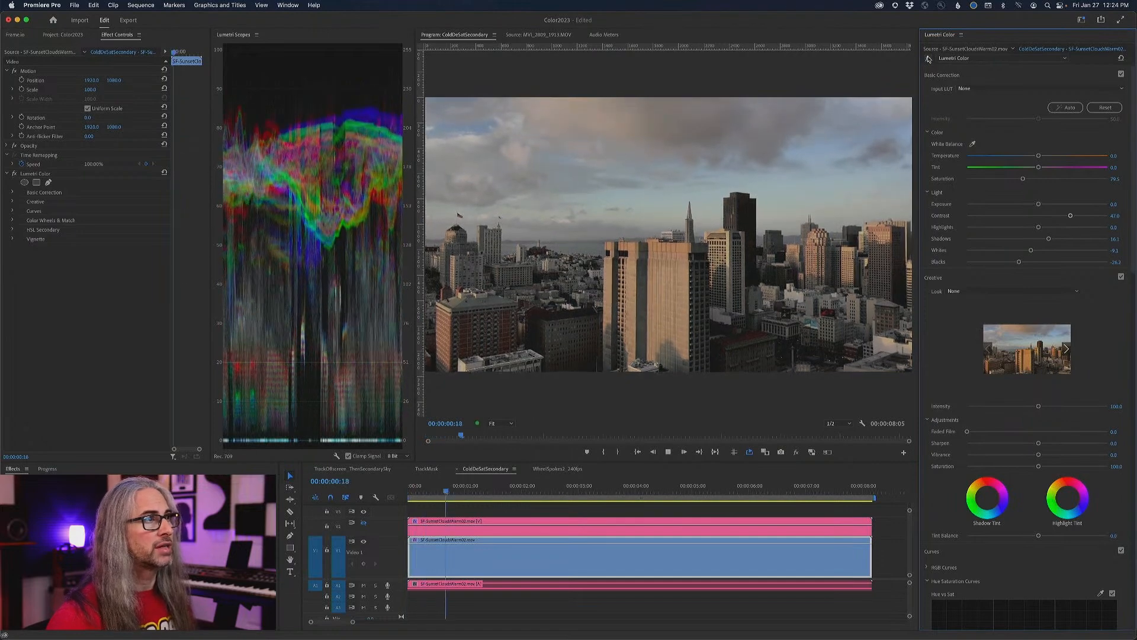
pyautogui.click(928, 59)
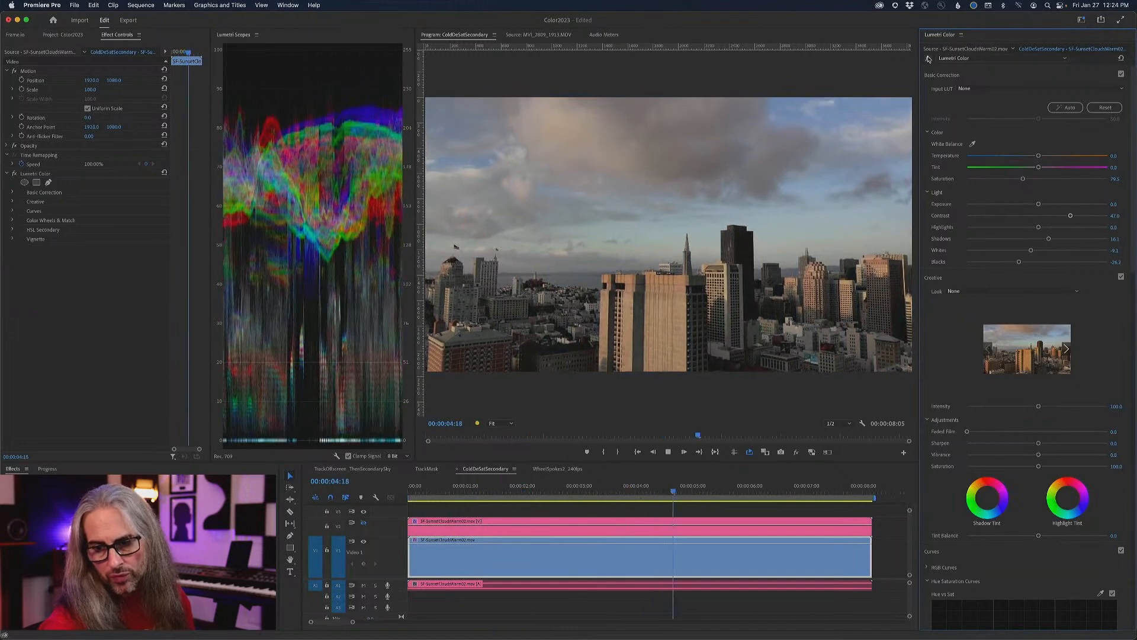
pyautogui.click(929, 59)
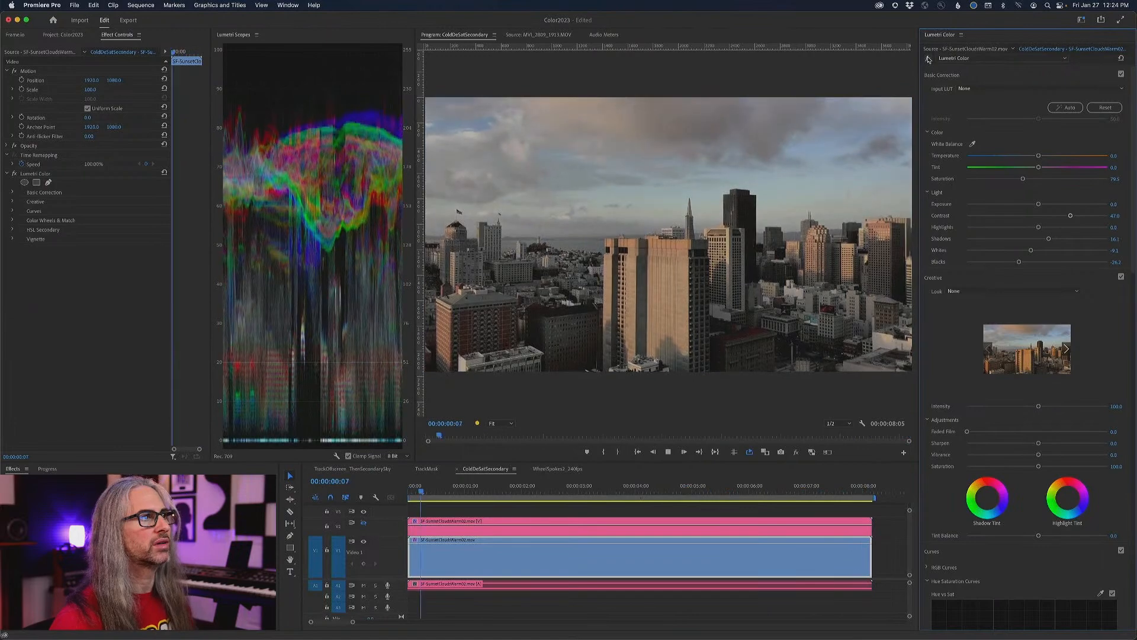
pyautogui.click(928, 58)
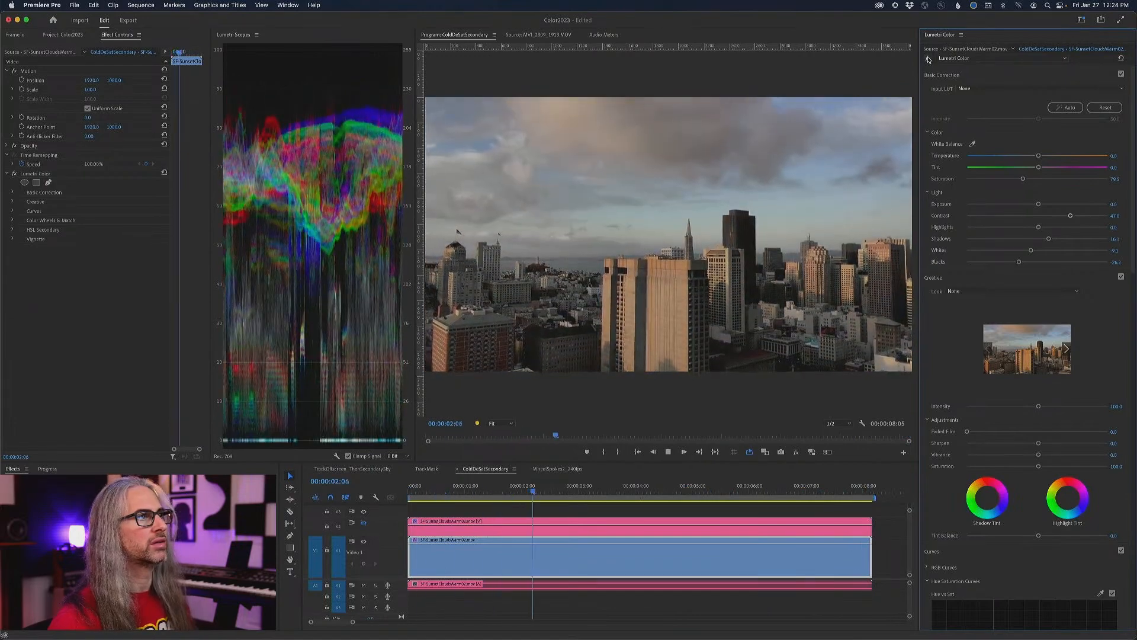
pyautogui.press('space')
pyautogui.moveTo(600, 490); pyautogui.dragTo(362, 486)
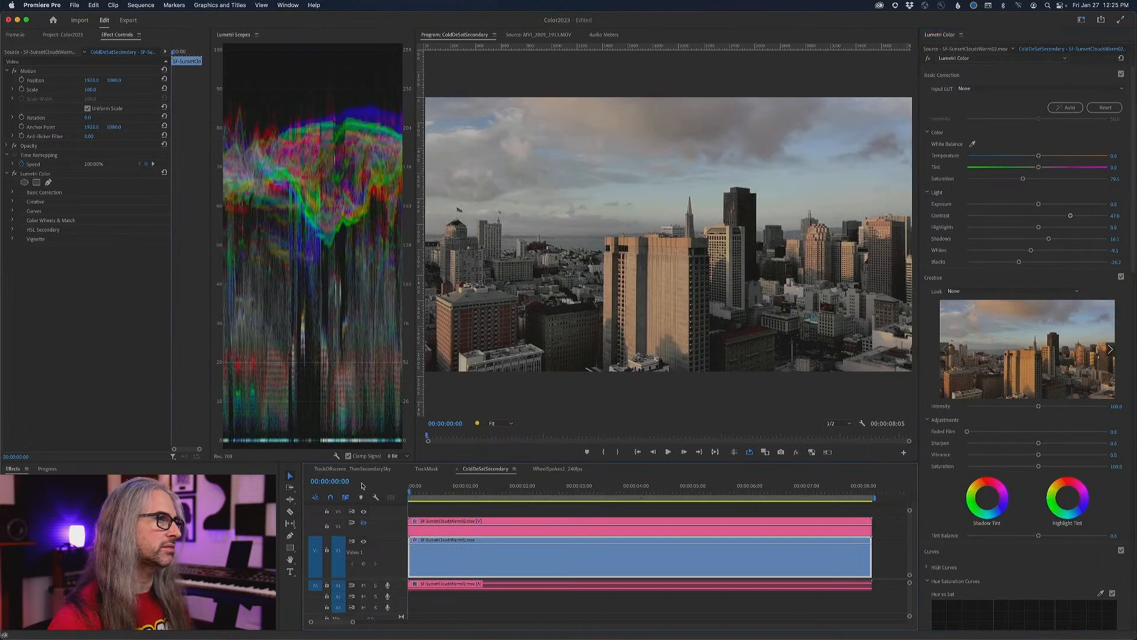
# - Show the V2 version of the skyline and compare it during playback with its Lumetri Color effect bypassed and restored
pyautogui.click(364, 523)
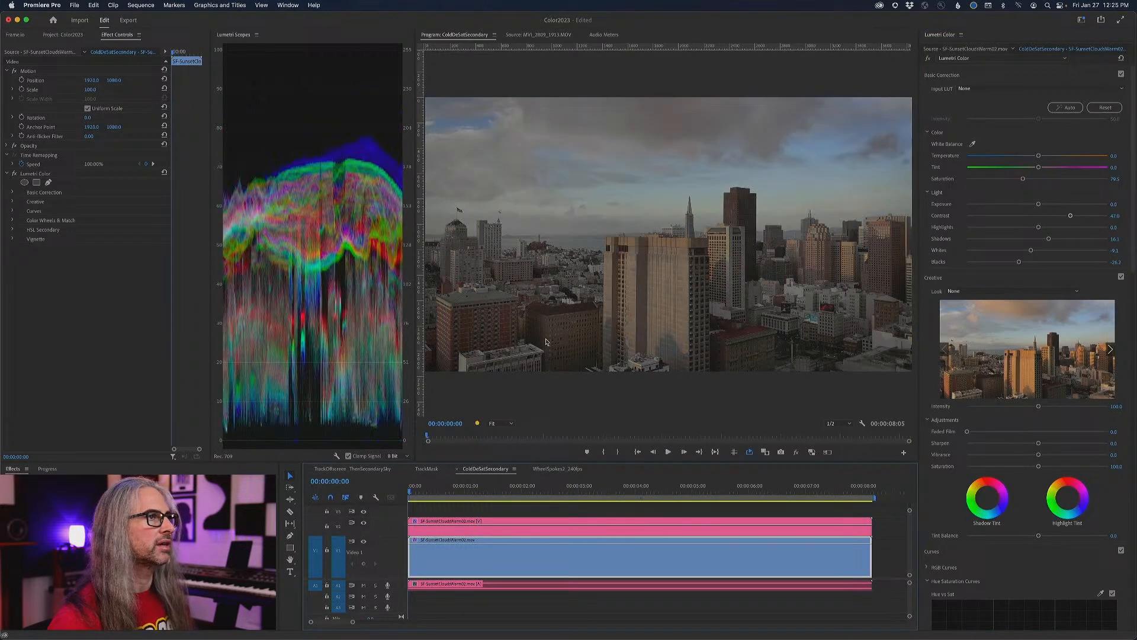
pyautogui.press('space')
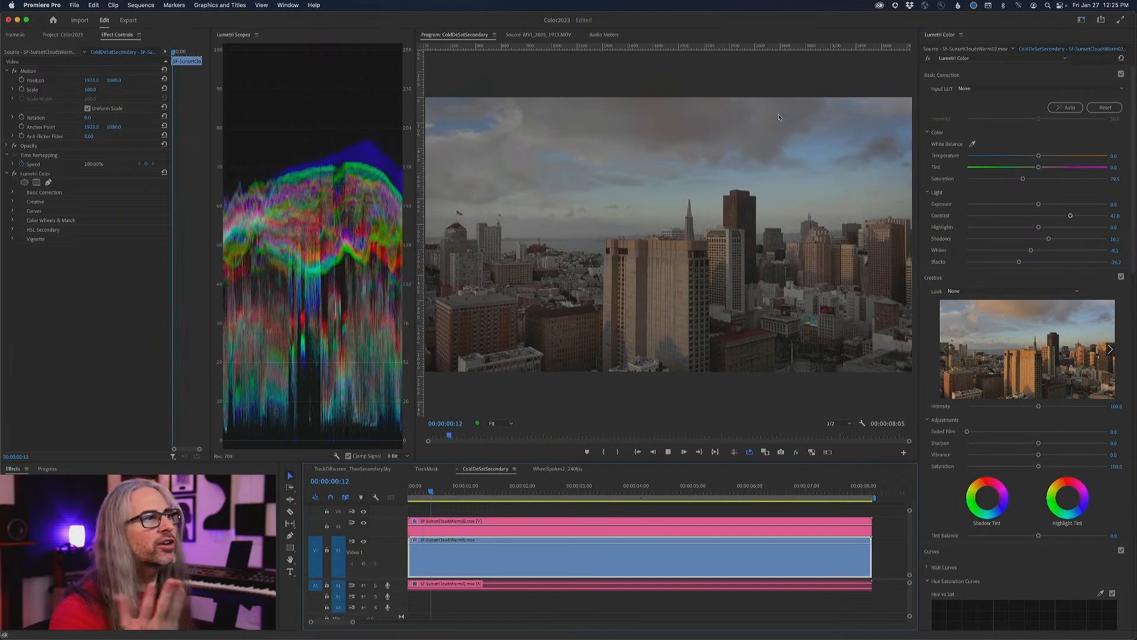
pyautogui.click(928, 59)
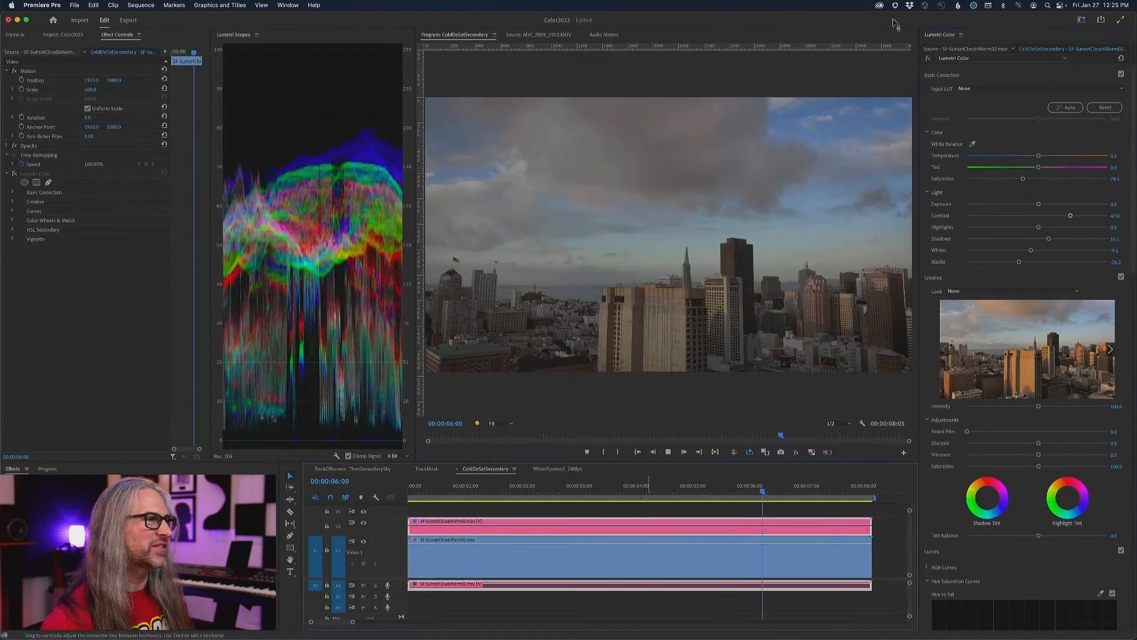
pyautogui.click(928, 58)
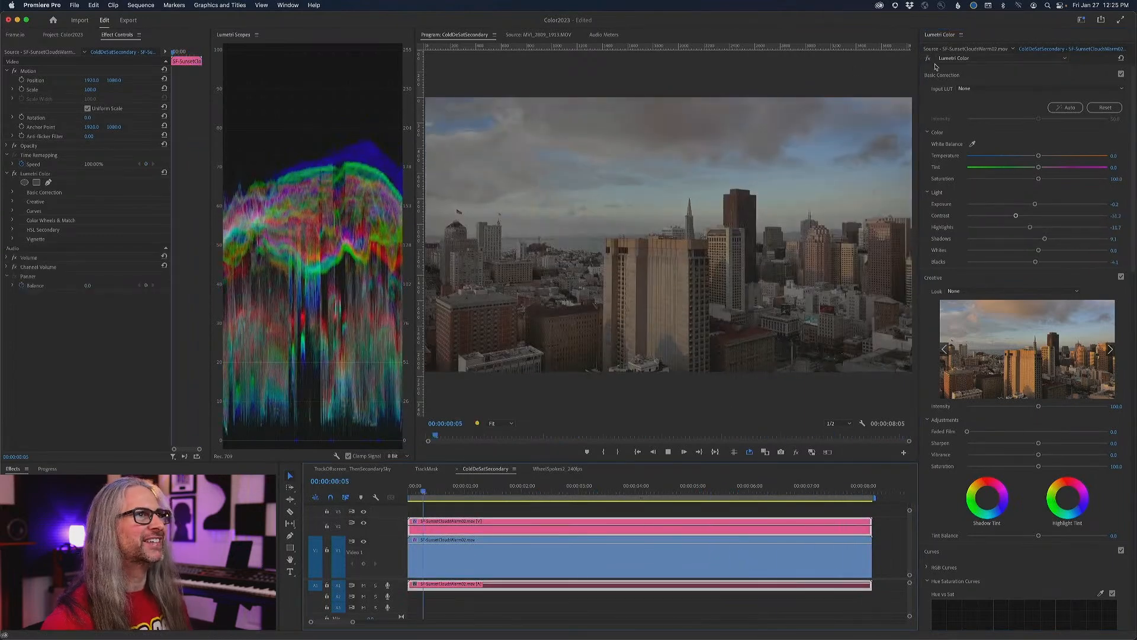
pyautogui.click(928, 59)
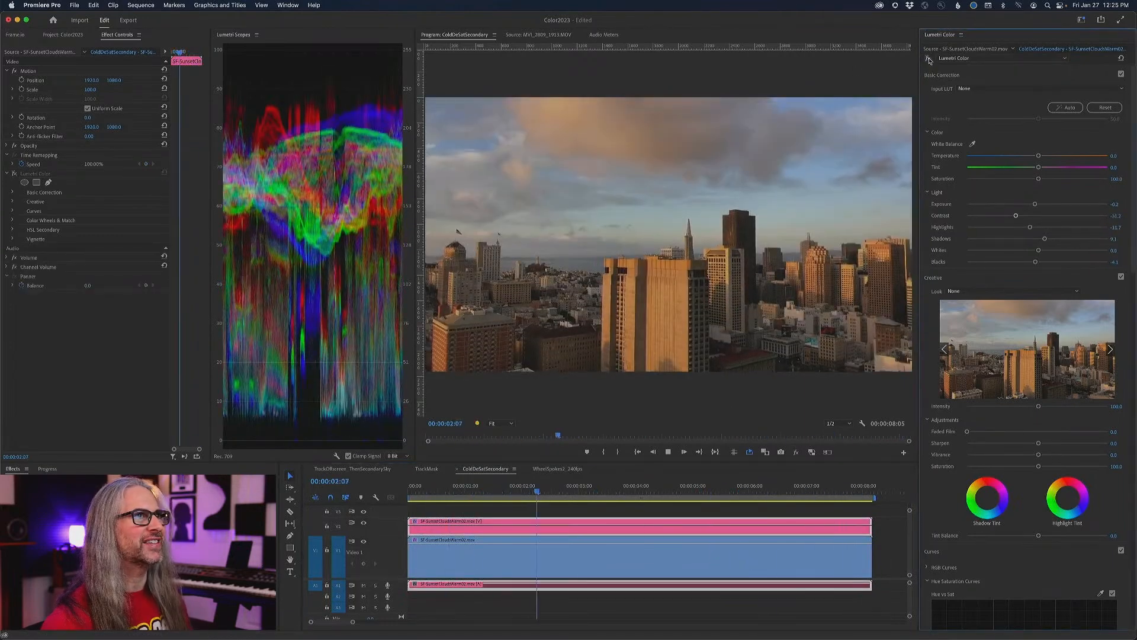
pyautogui.click(929, 59)
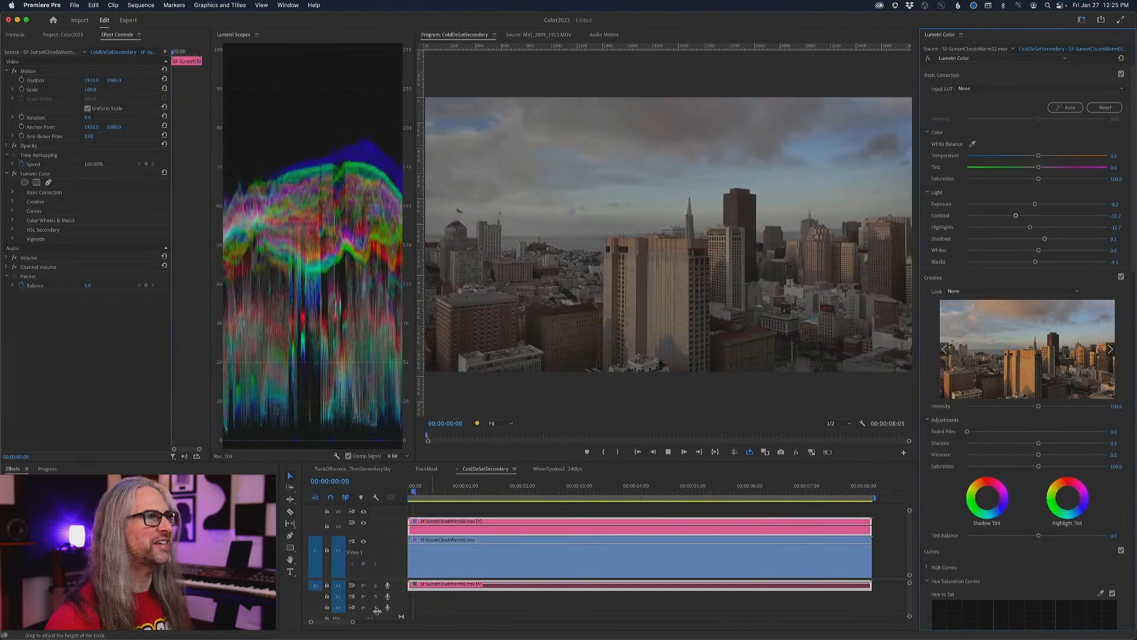
# - Hide the V2 skyline and re-enable the Lumetri Color effect on the V1 clip
pyautogui.click(363, 525)
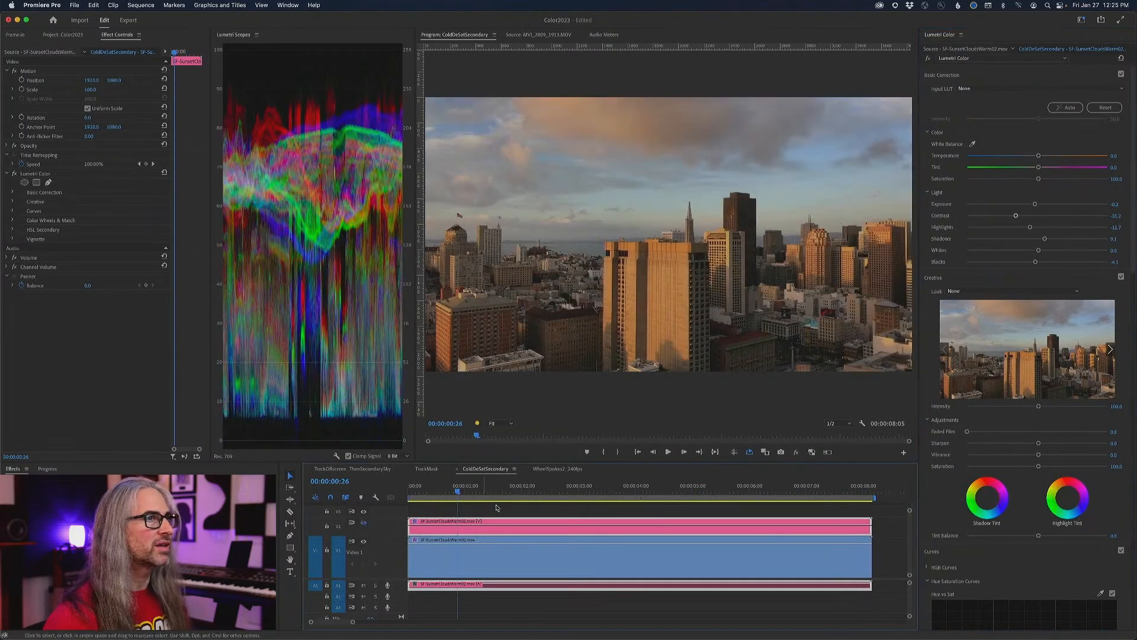
pyautogui.click(507, 553)
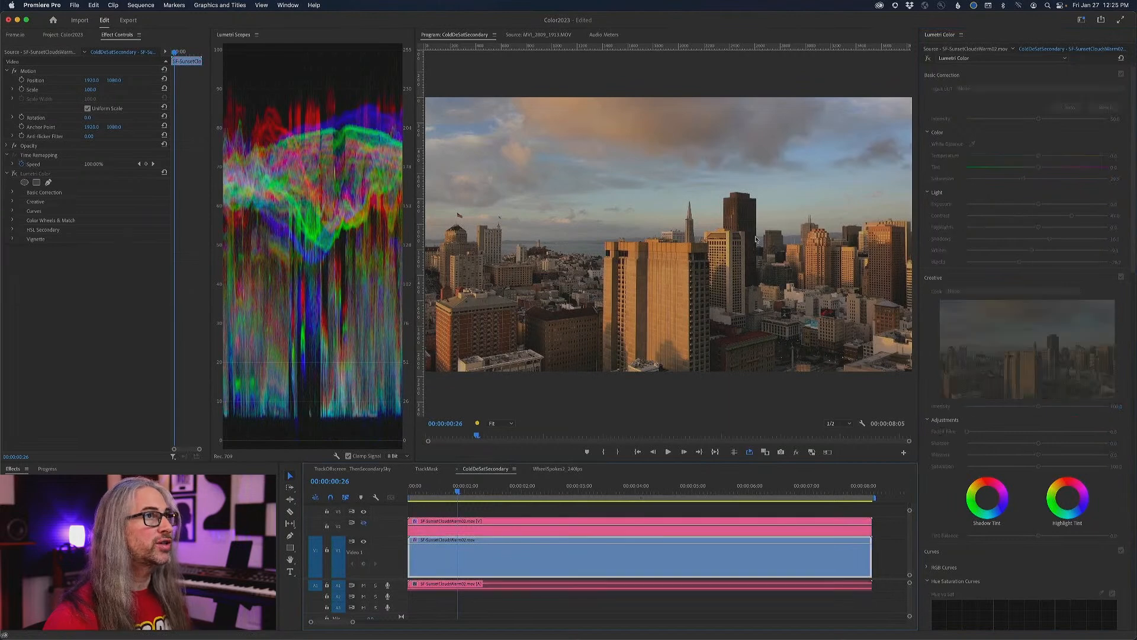
pyautogui.click(926, 59)
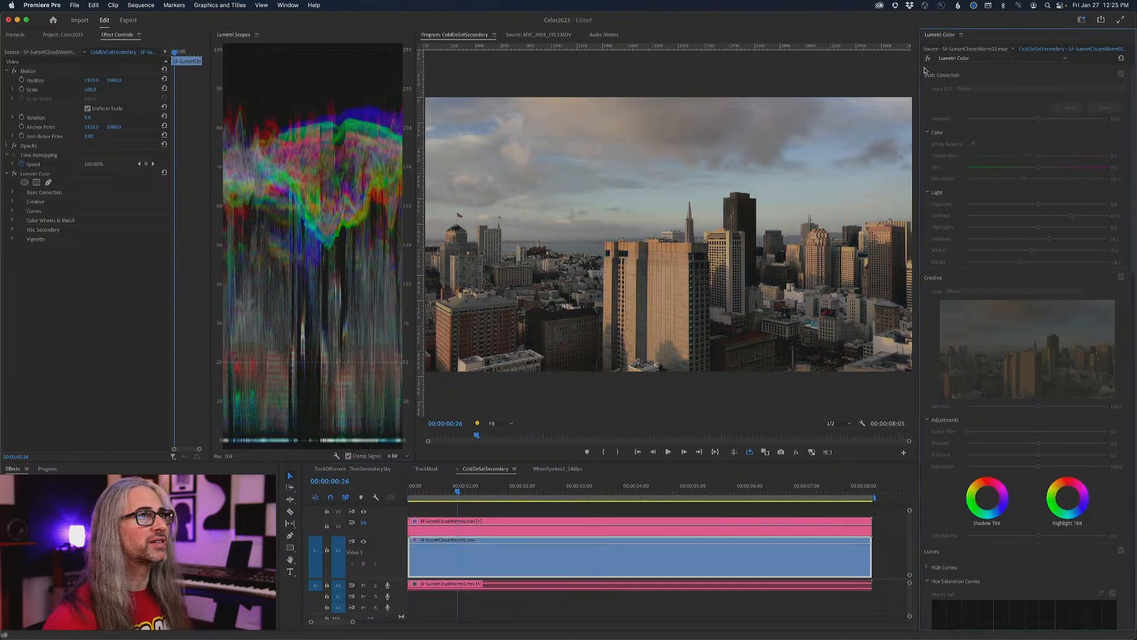
# - Compare the V1 and V2 skyline grades by repeatedly hiding and showing the V2 track, ending with V2 visible
pyautogui.click(365, 542)
pyautogui.click(364, 541)
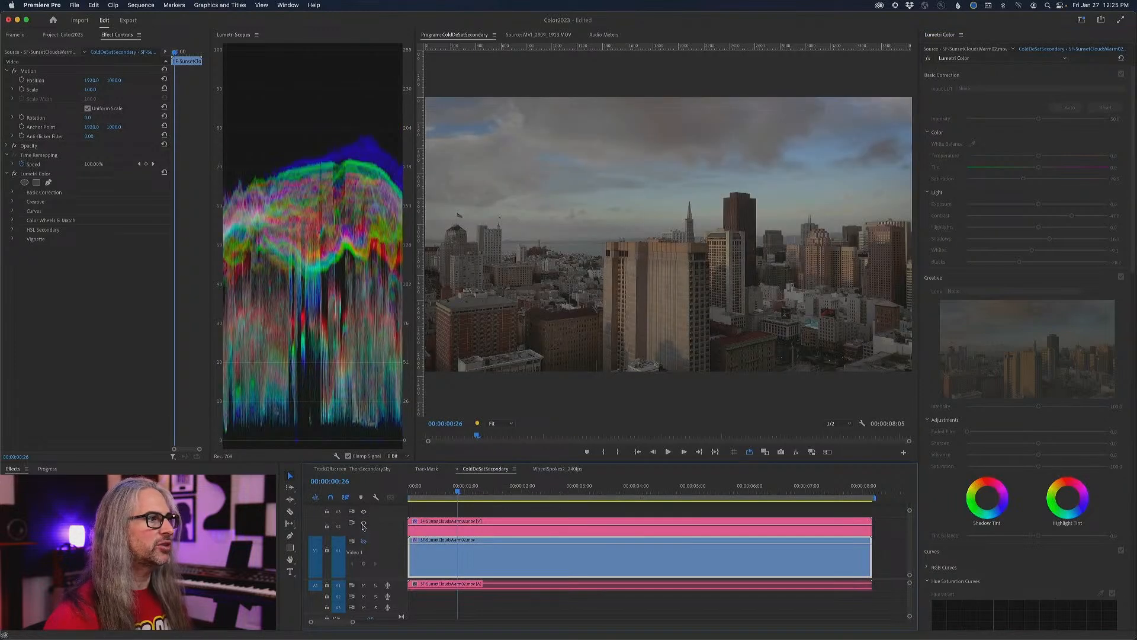
pyautogui.click(364, 524)
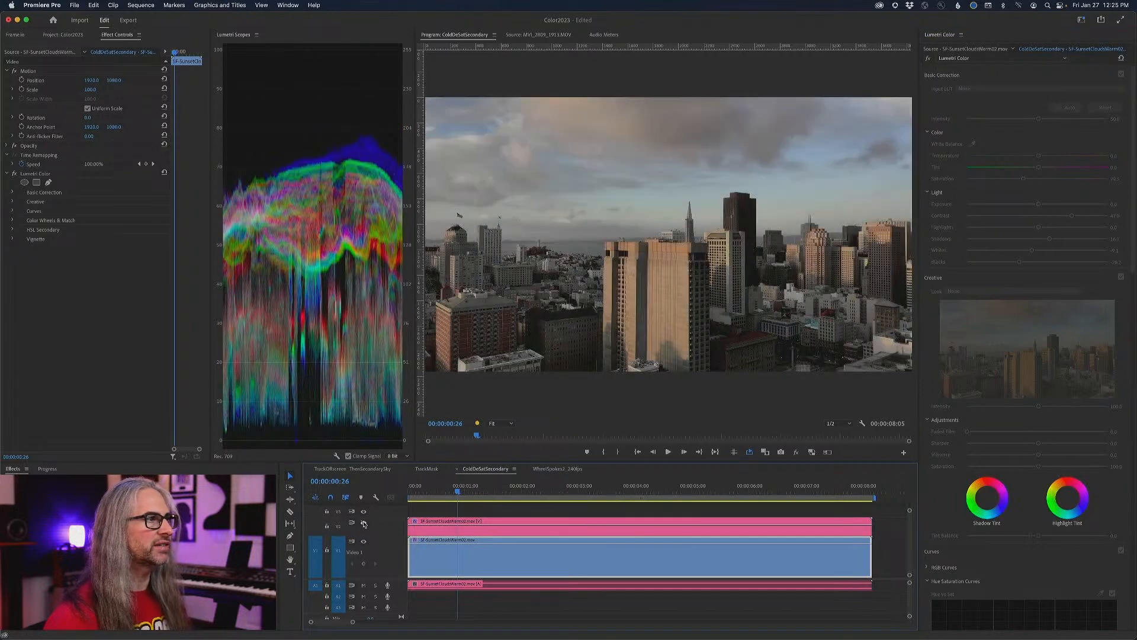
pyautogui.click(364, 523)
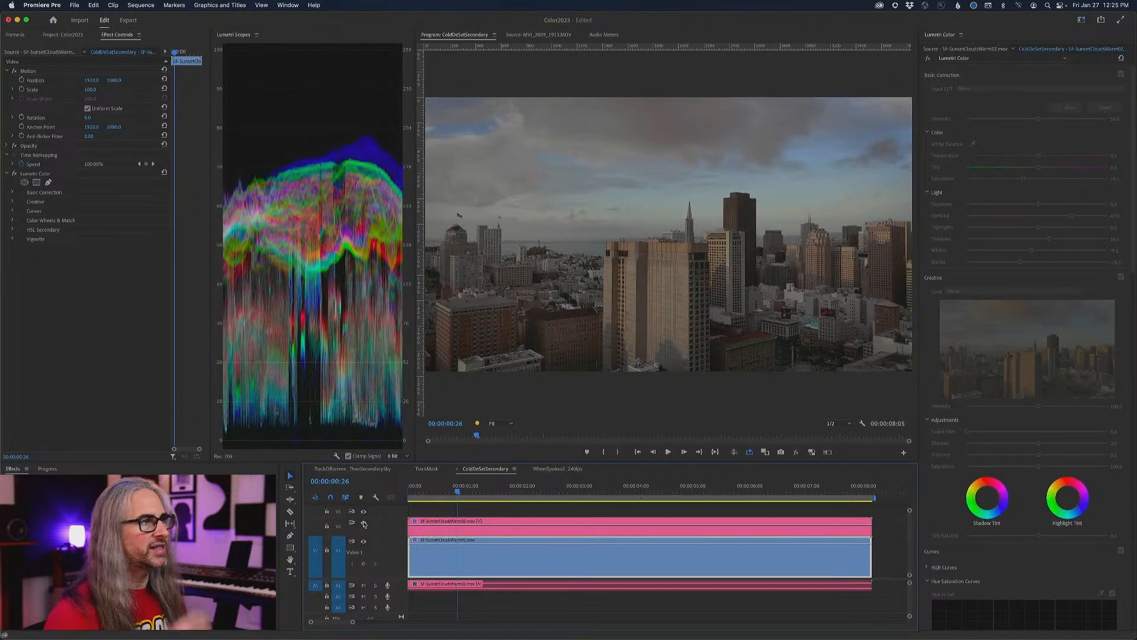
pyautogui.click(365, 523)
pyautogui.click(364, 523)
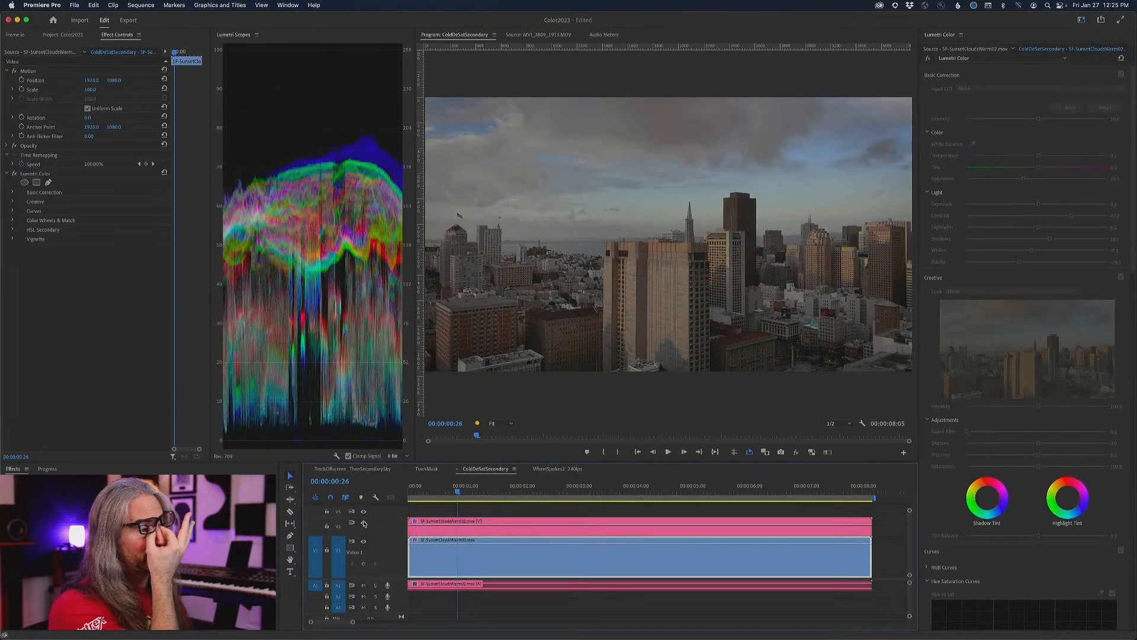
pyautogui.click(364, 524)
pyautogui.click(364, 524)
pyautogui.click(364, 523)
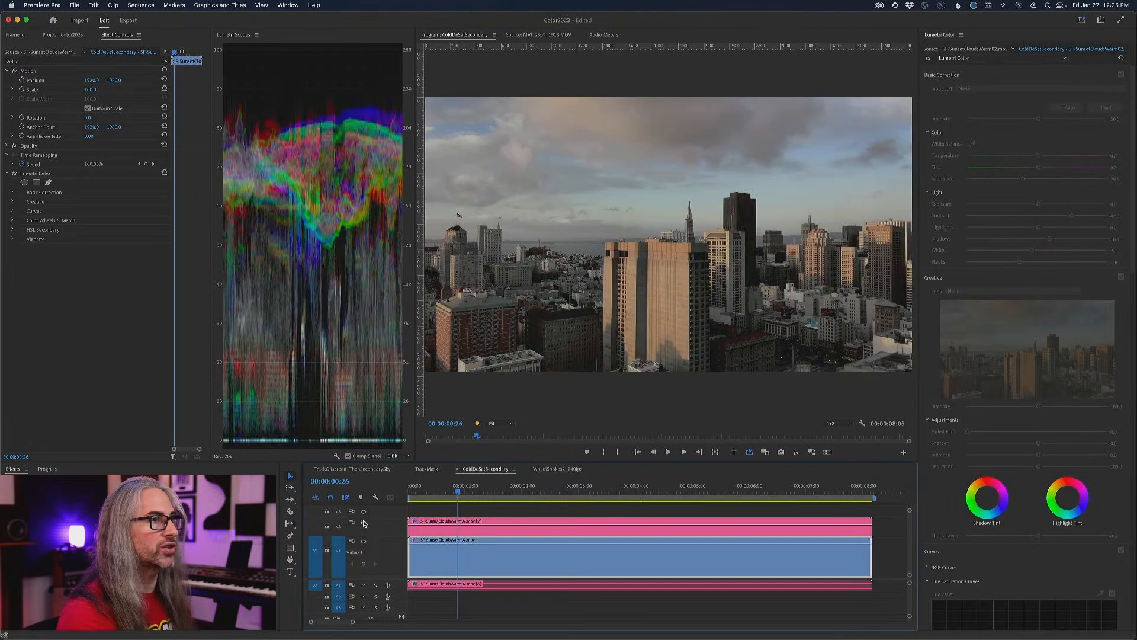
pyautogui.click(364, 523)
pyautogui.click(365, 523)
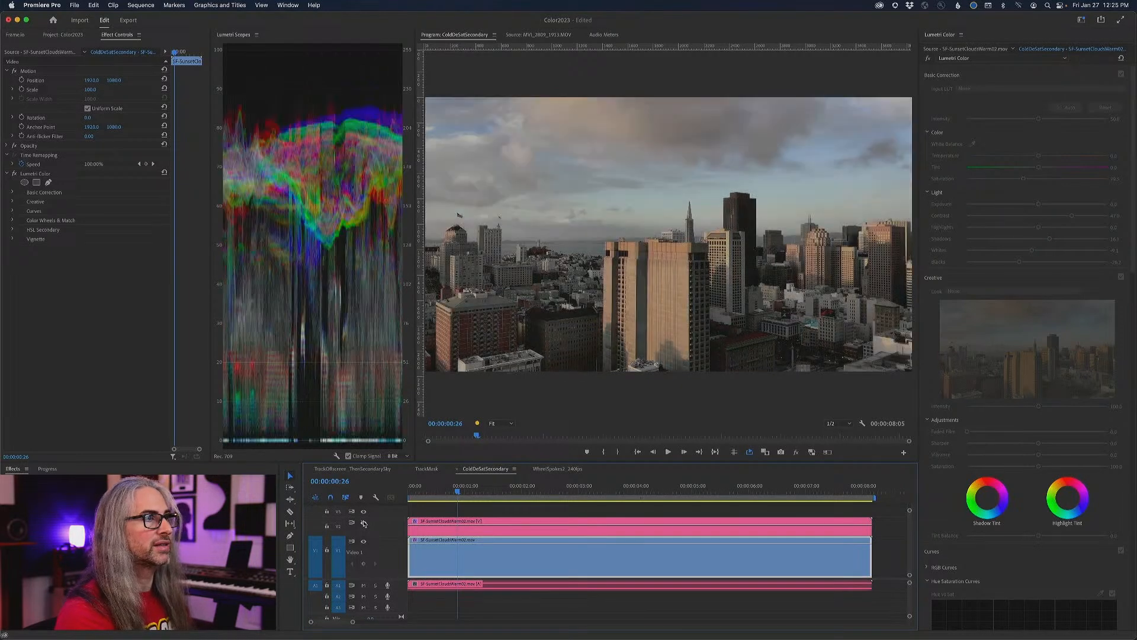
pyautogui.click(364, 523)
# - Compare the V2 skyline clip with its Lumetri Color effect repeatedly bypassed and restored, ending with the effect enabled
pyautogui.click(564, 533)
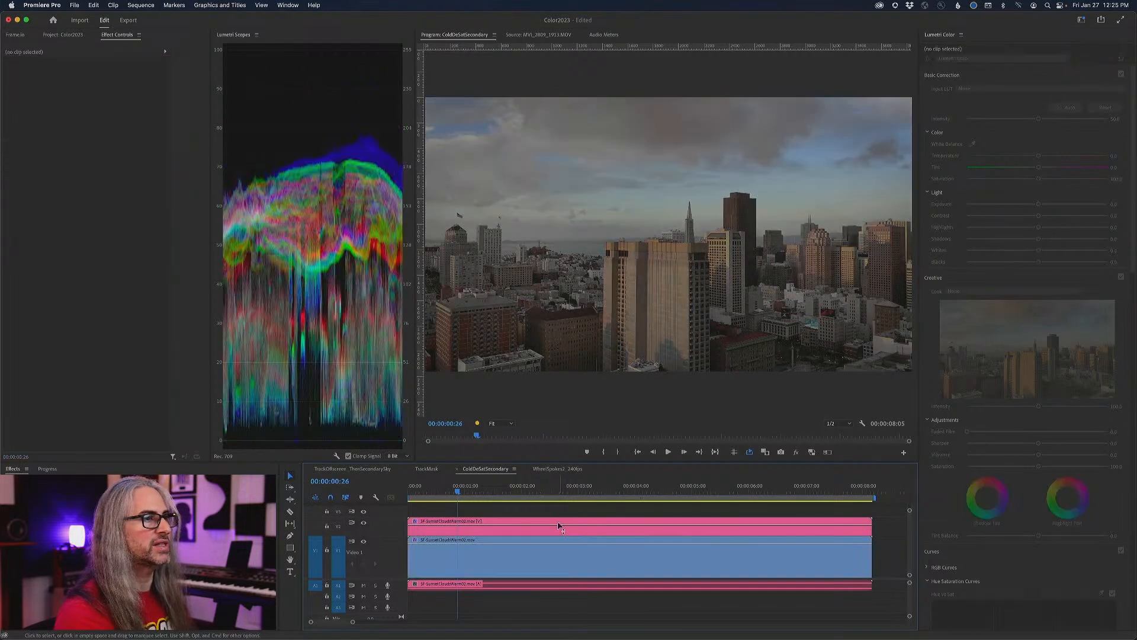
pyautogui.click(928, 60)
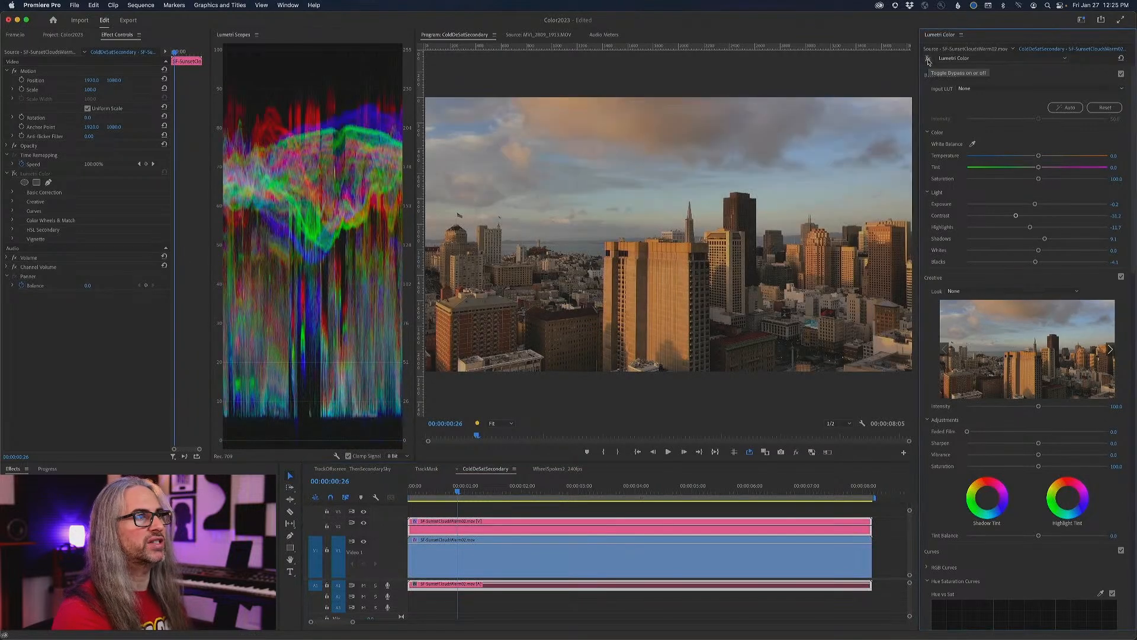
pyautogui.click(928, 59)
pyautogui.click(928, 59)
pyautogui.click(928, 60)
pyautogui.click(928, 59)
pyautogui.click(928, 59)
pyautogui.click(928, 59)
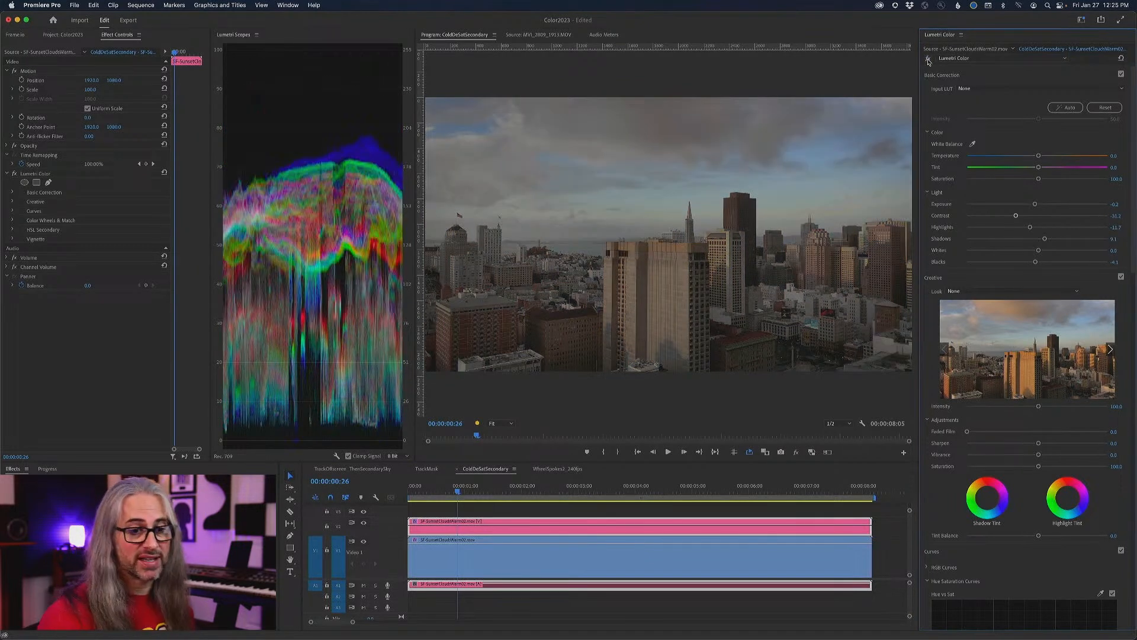